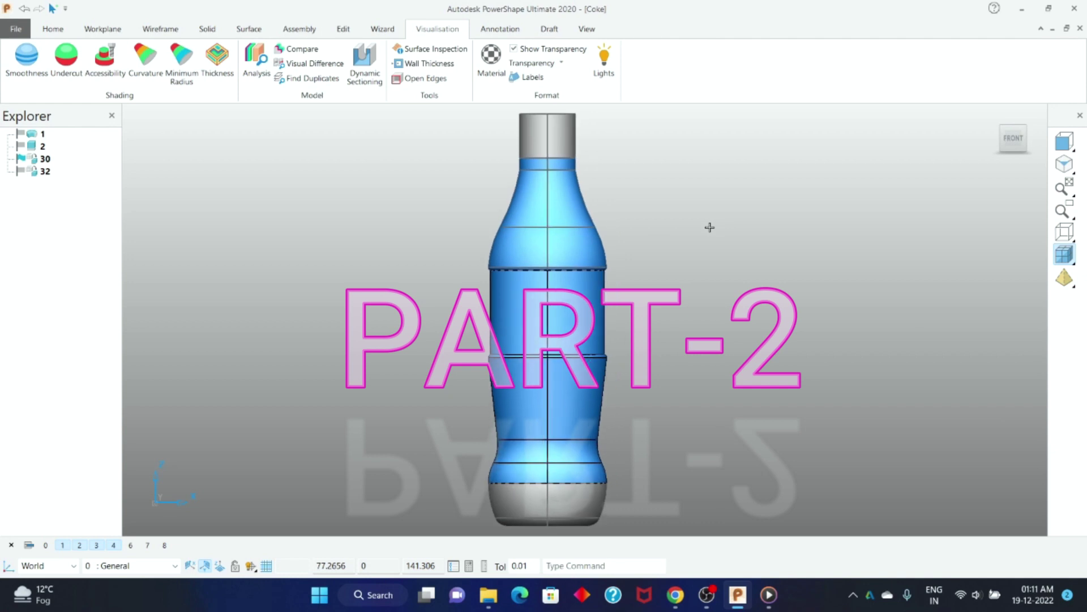
Orbit around the bottle to inspect it, returning to the upright front view each time
middle_click_drag(721, 225, 705, 227, "shift")
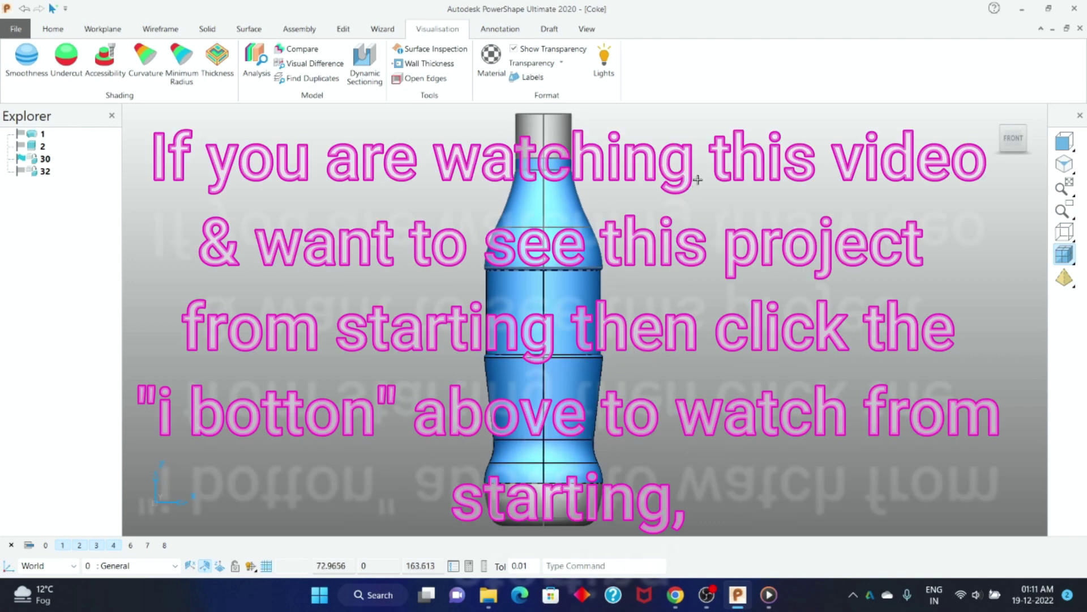
middle_click_drag(698, 179, 465, 261)
key("ctrl+1")
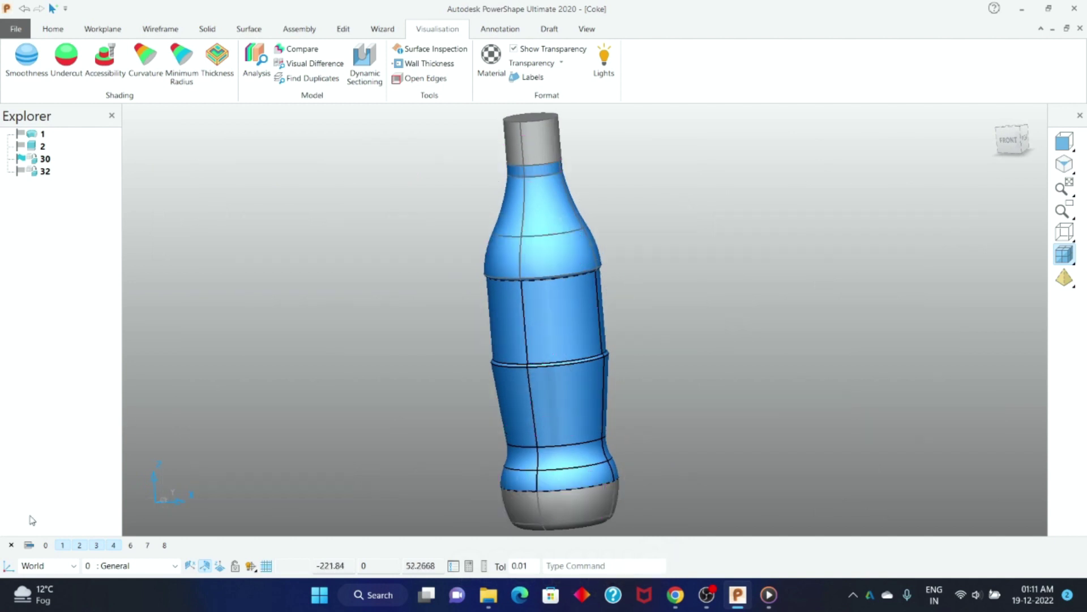
middle_click_drag(390, 393, 577, 249)
key("ctrl+1")
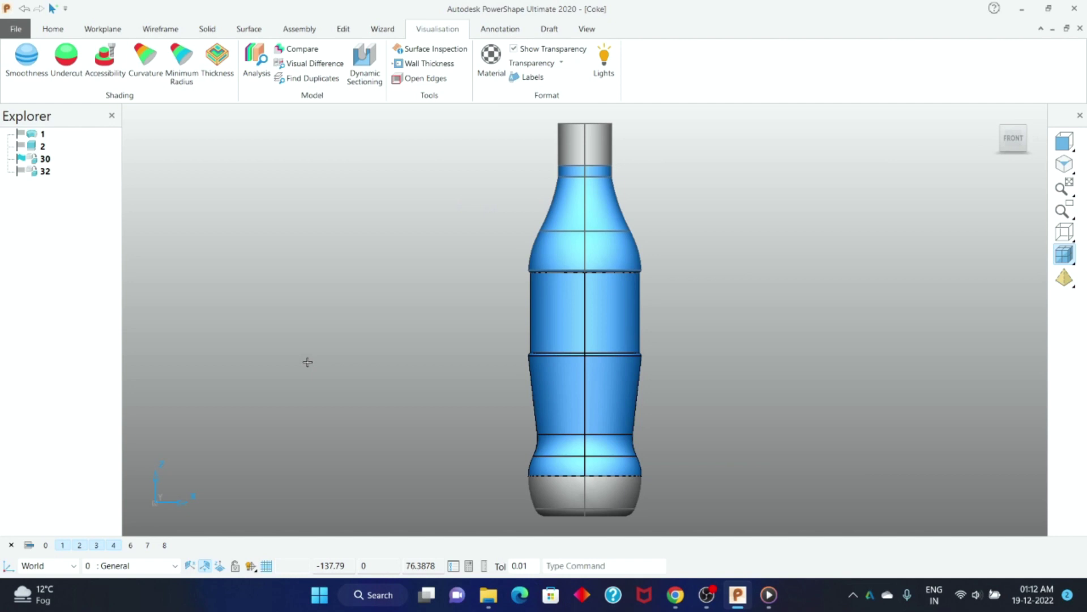
Turn off surfaces level 1 so only the wireframe shoulder profile curves remain visible
right_click(299, 205)
left_click(316, 209)
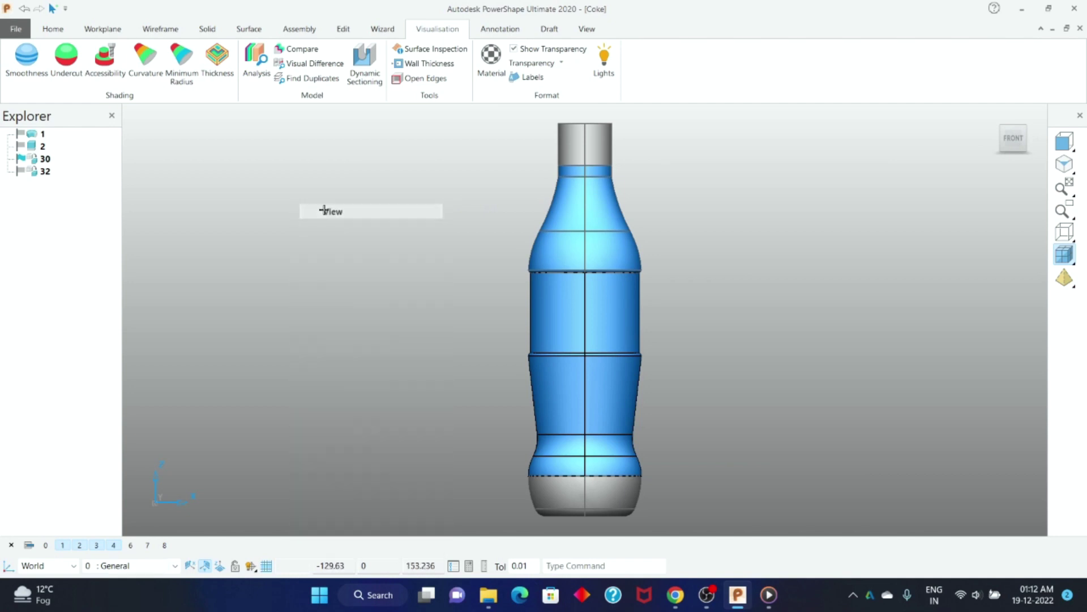
left_click(63, 546)
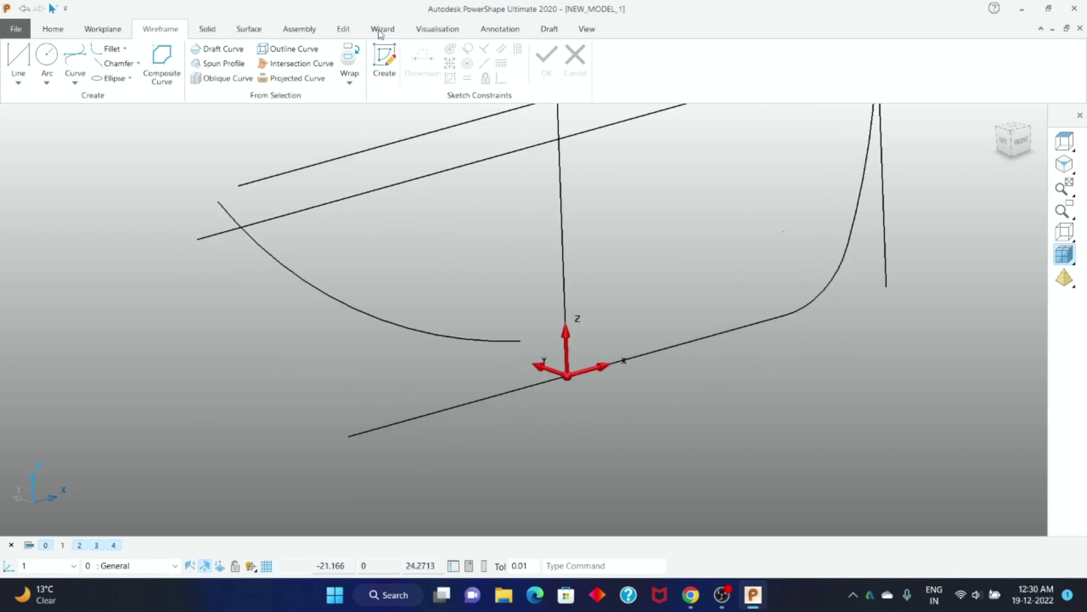
Place an aligned workplane at the end point of the bottle's profile curve
left_click(100, 31)
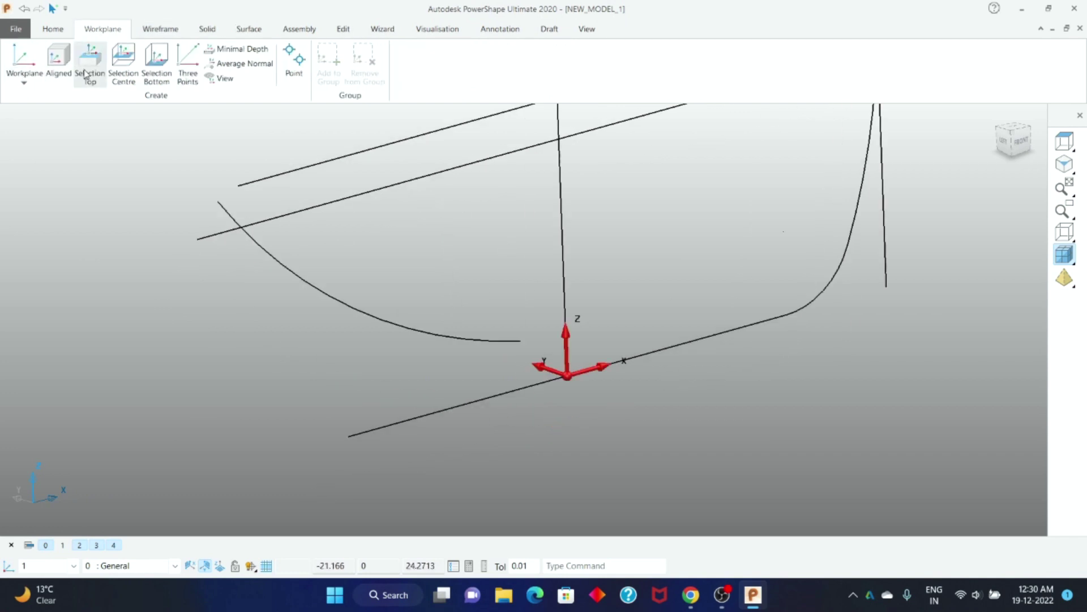
left_click(58, 62)
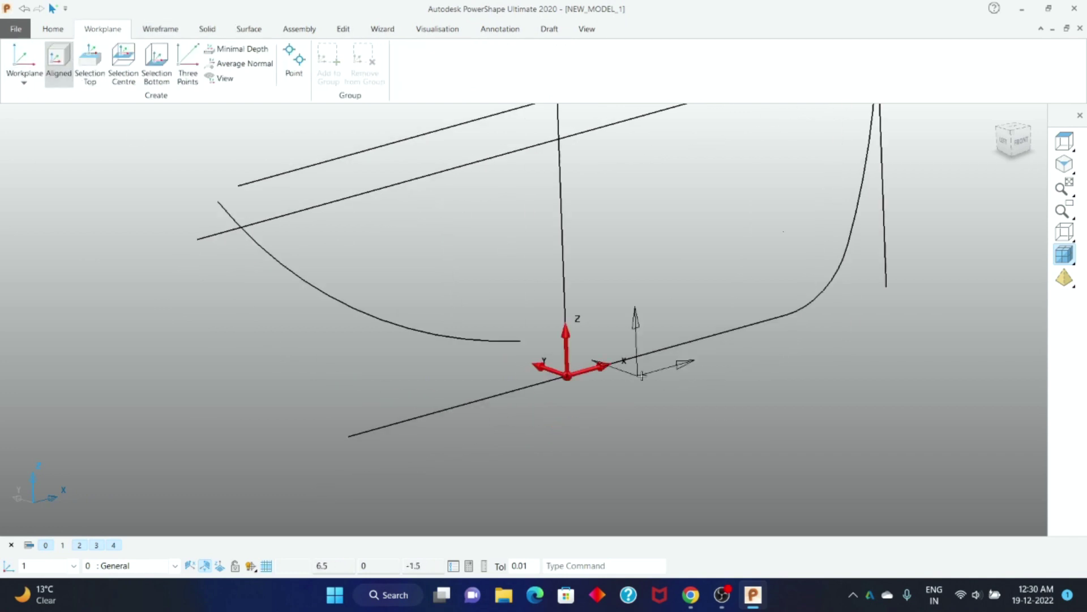
left_click(519, 341)
mouse_move(664, 437)
middle_mouse_down()
mouse_move(394, 357)
mouse_move(487, 358)
middle_mouse_up()
Draw a full circle of radius 4 centred on the new workplane origin
left_click(161, 29)
left_click(47, 57)
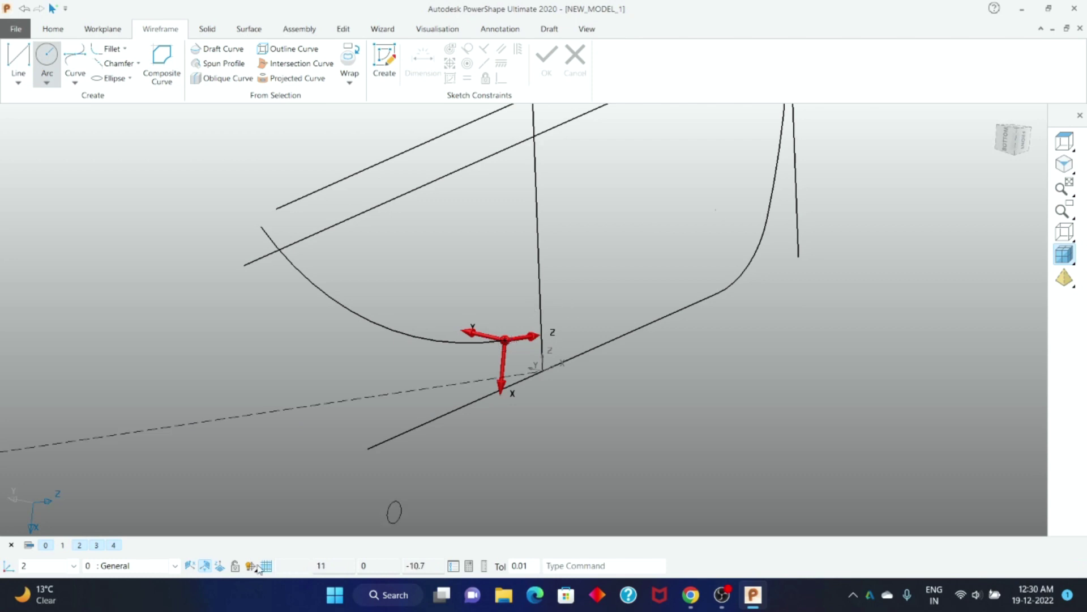
scroll(570, 437, "up", 2)
scroll(479, 372, "up", 2)
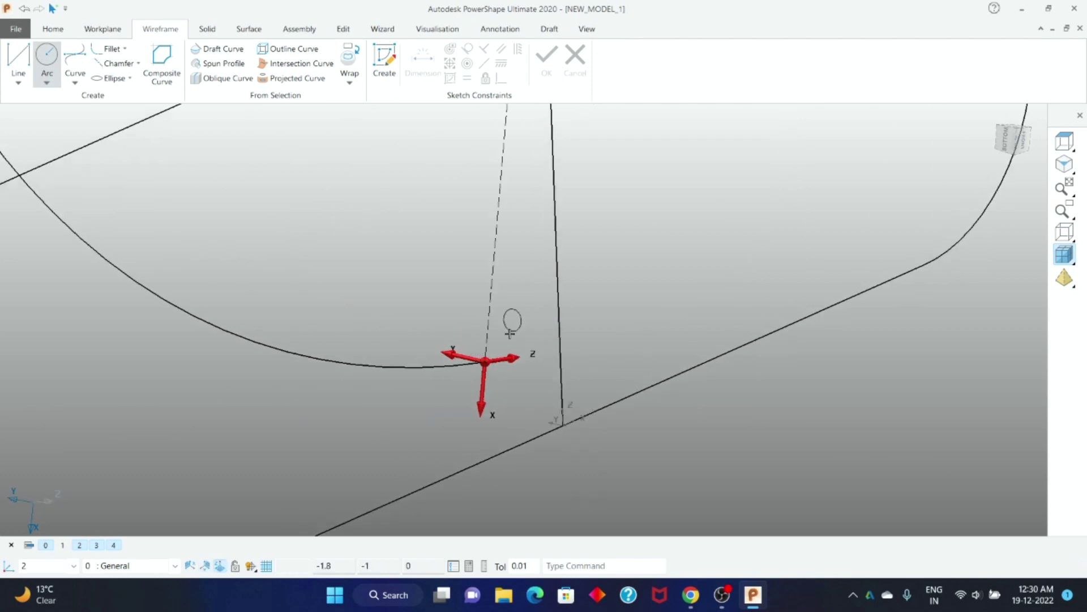
left_click(484, 360)
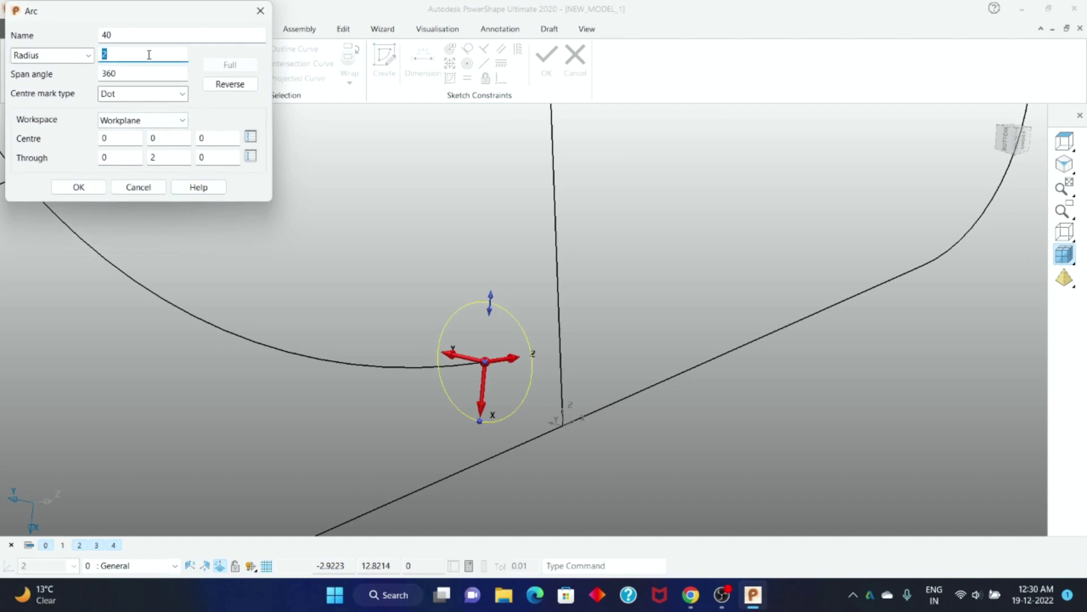
type("4")
left_click(78, 187)
scroll(366, 170, "down", 3)
scroll(365, 171, "up", 3)
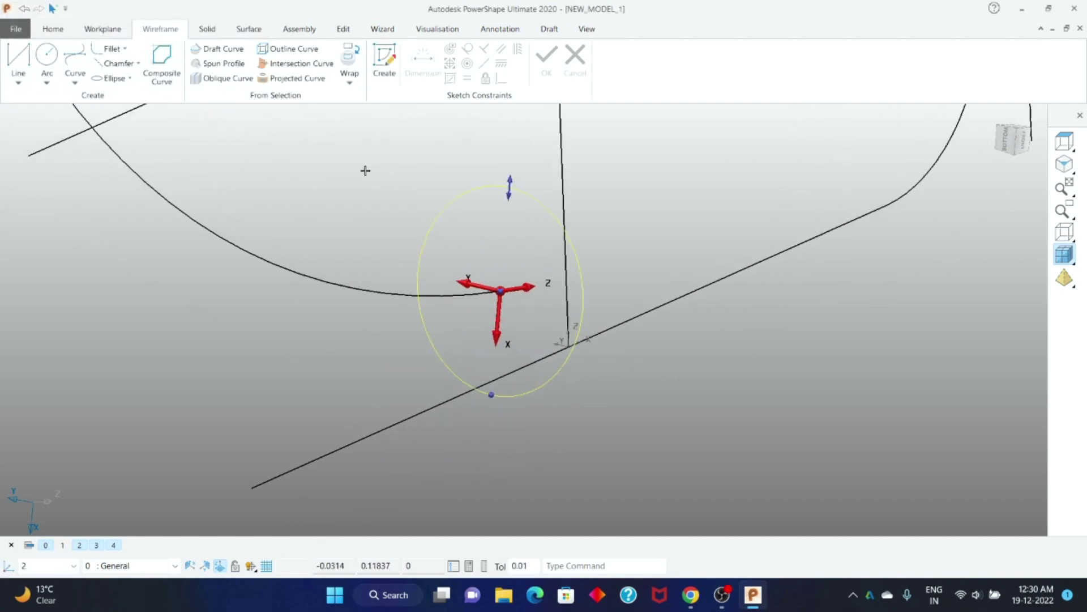
left_click(346, 30)
Move the radius-4 circle 4 units along X, then view it from the top
left_click(78, 59)
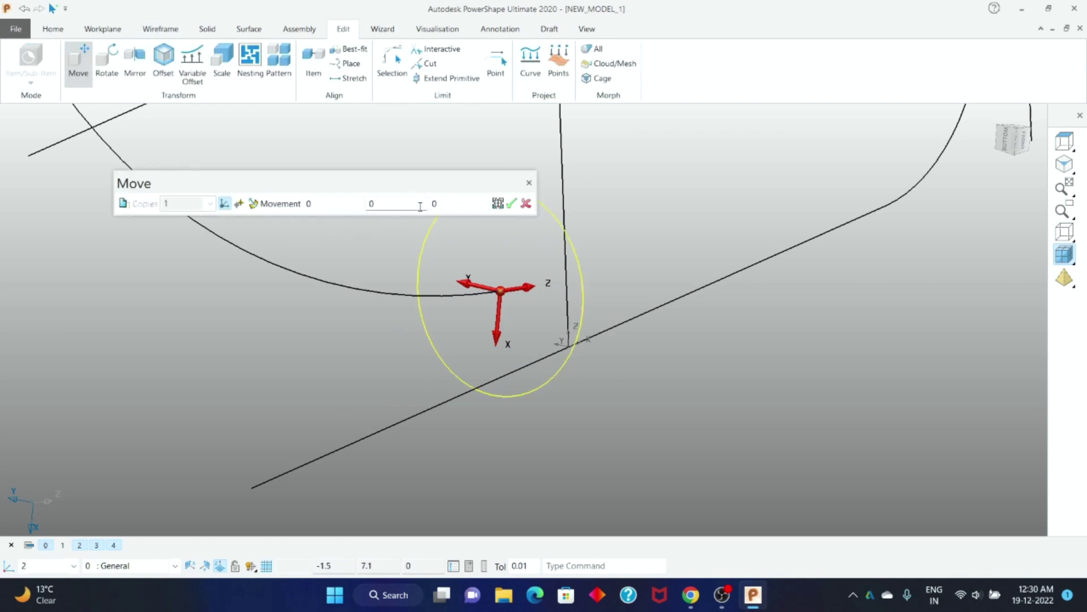
left_click(355, 203)
type("4")
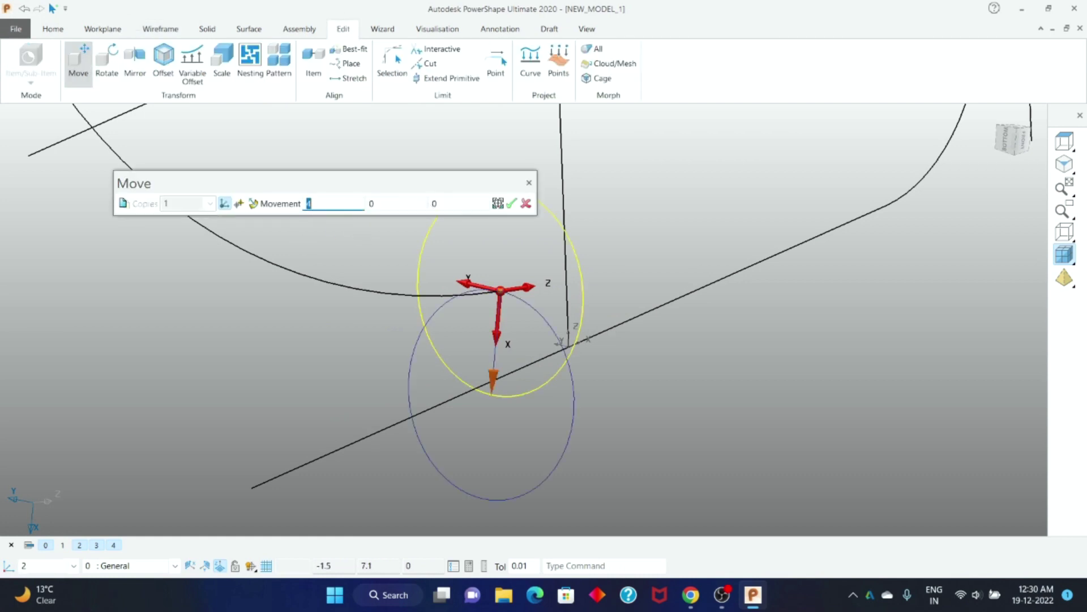
left_click(512, 203)
scroll(498, 219, "down", 3)
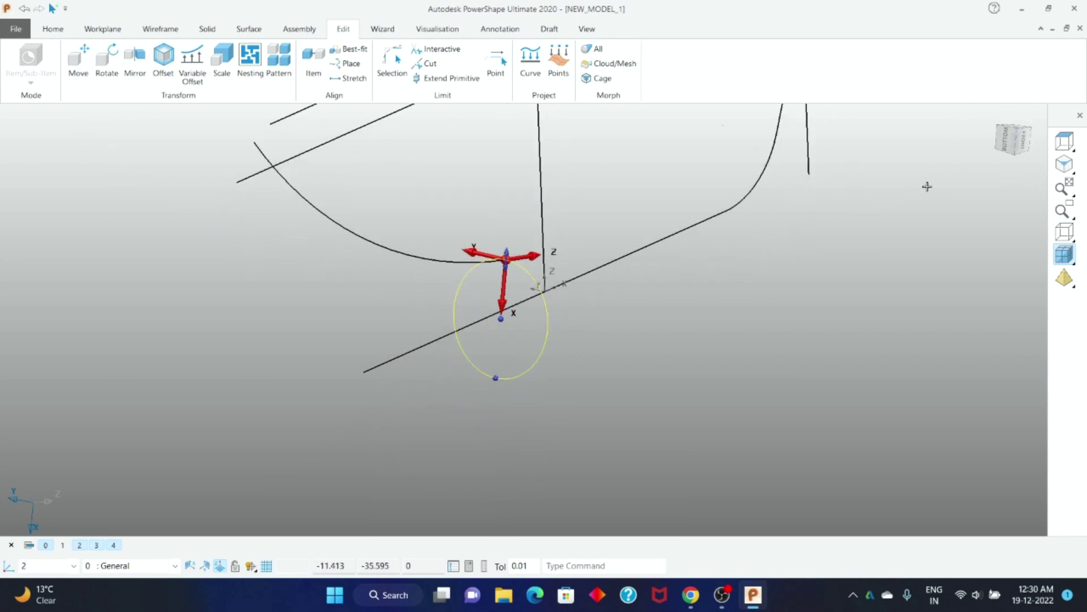
left_click(1014, 139)
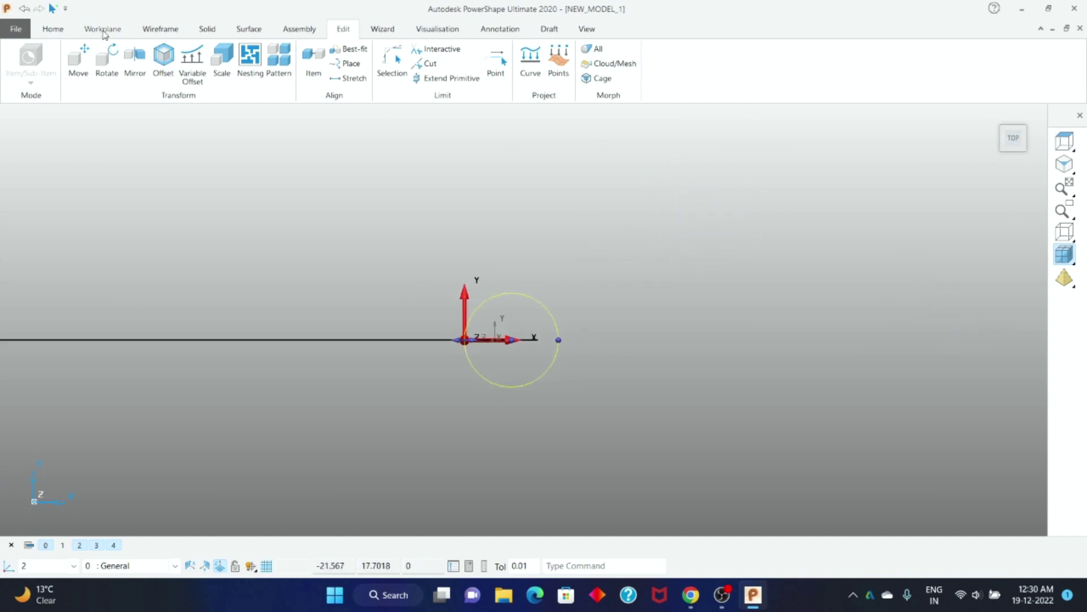
Draw a line tangent to the circle, running up and to the right
left_click(161, 29)
left_click(19, 59)
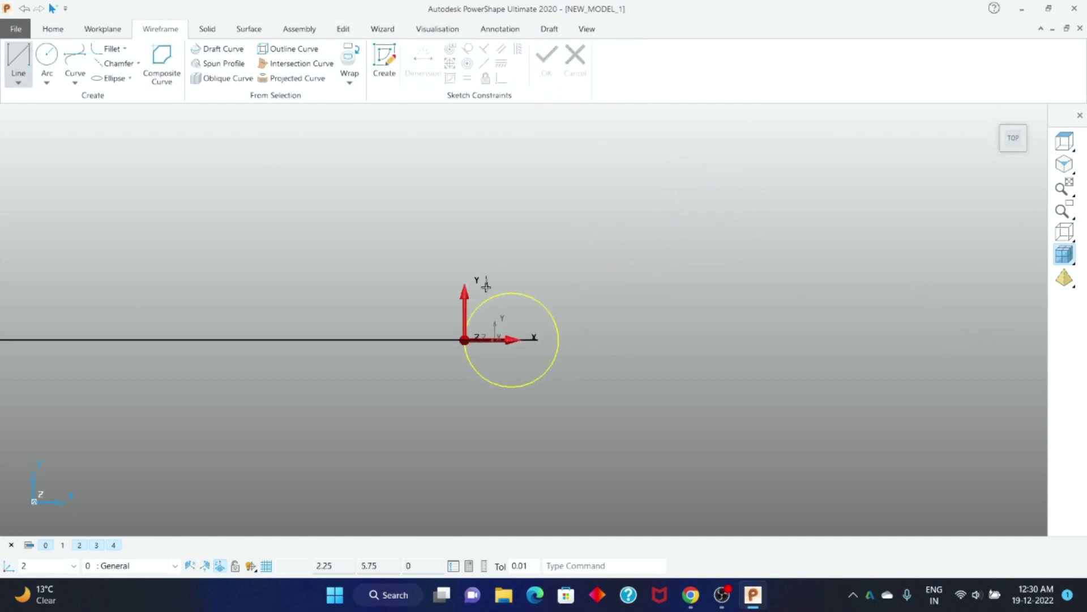
left_click(498, 295)
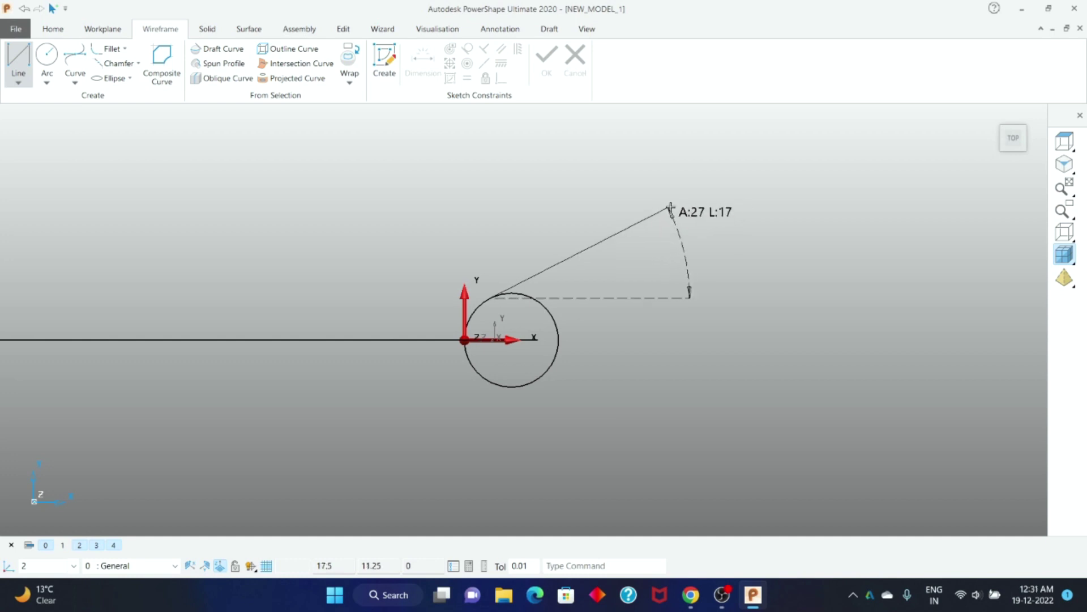
left_click(679, 198)
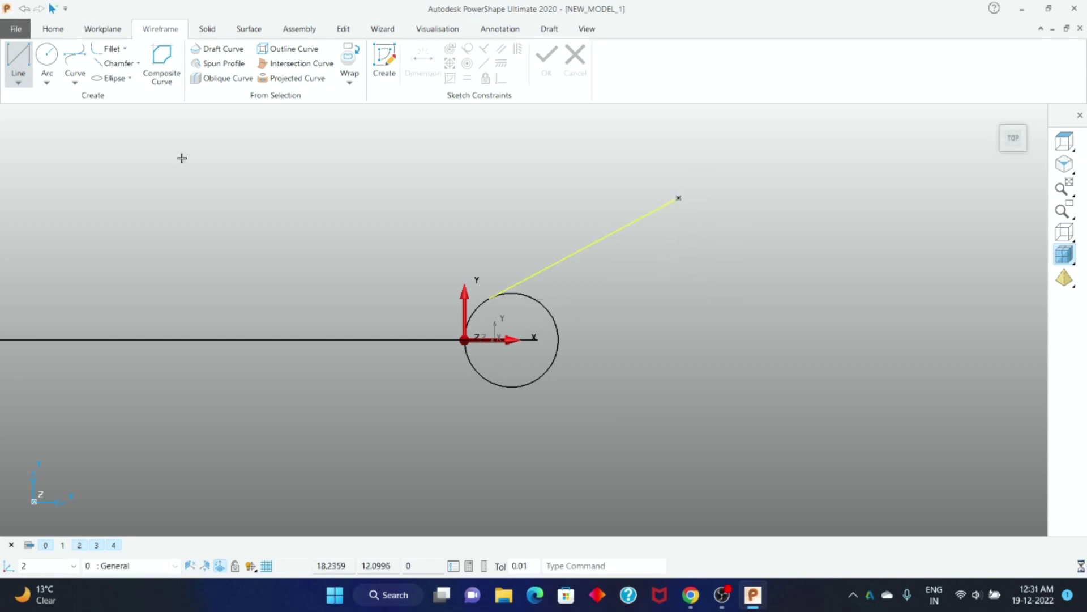
key("Escape")
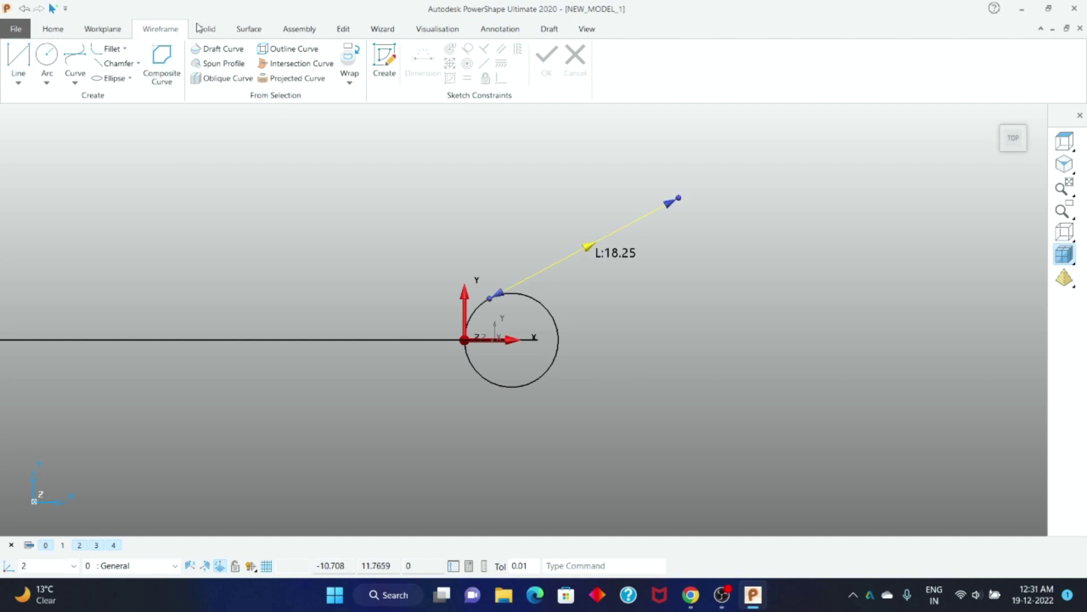
Mirror a copy of the tangent line about the X axis
left_click(344, 28)
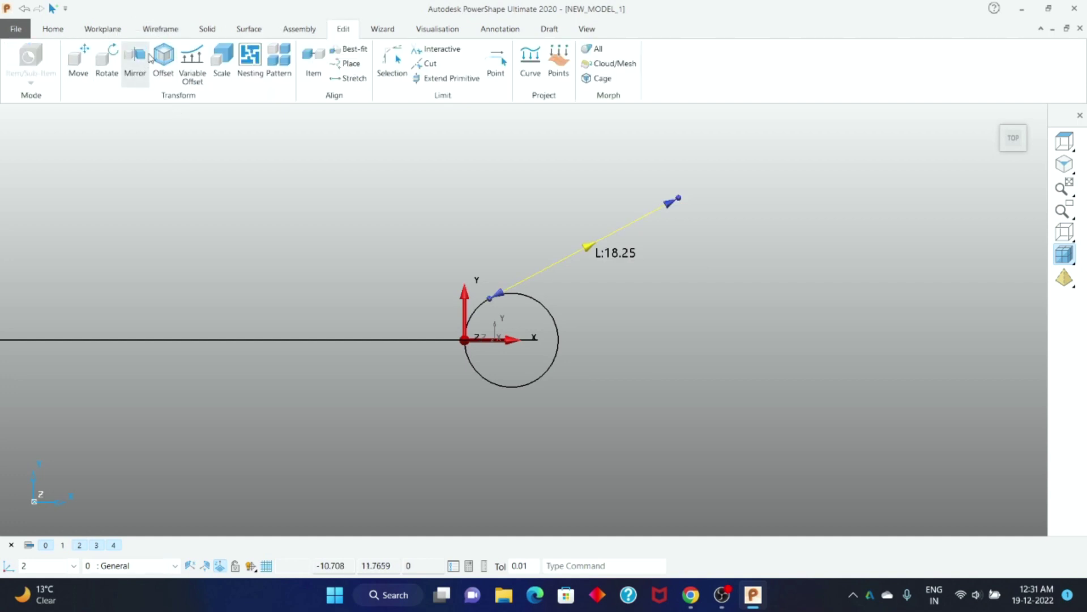
left_click(148, 58)
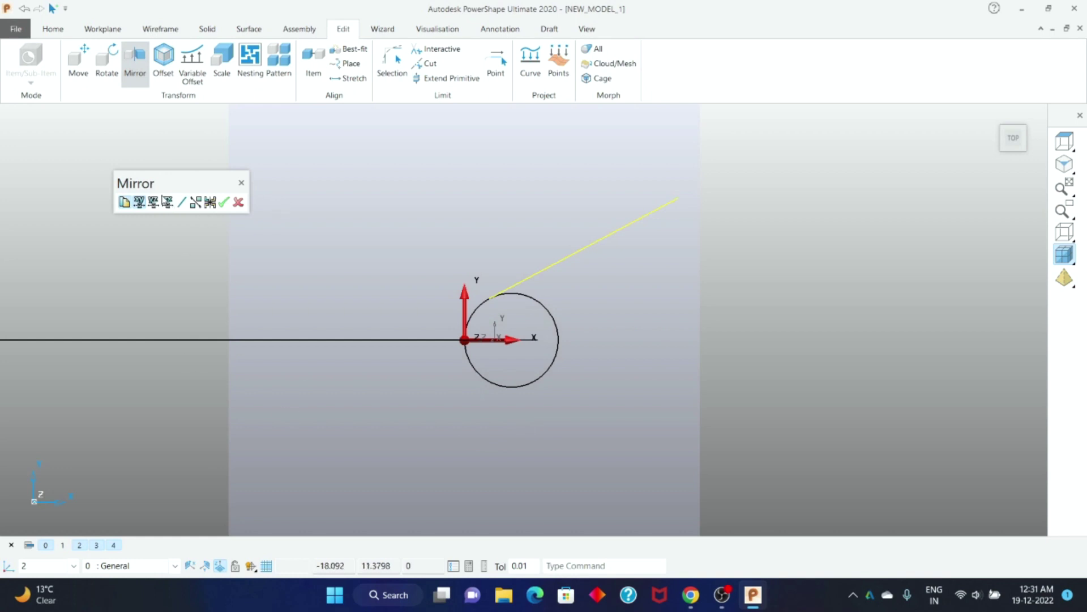
left_click(196, 202)
left_click(225, 203)
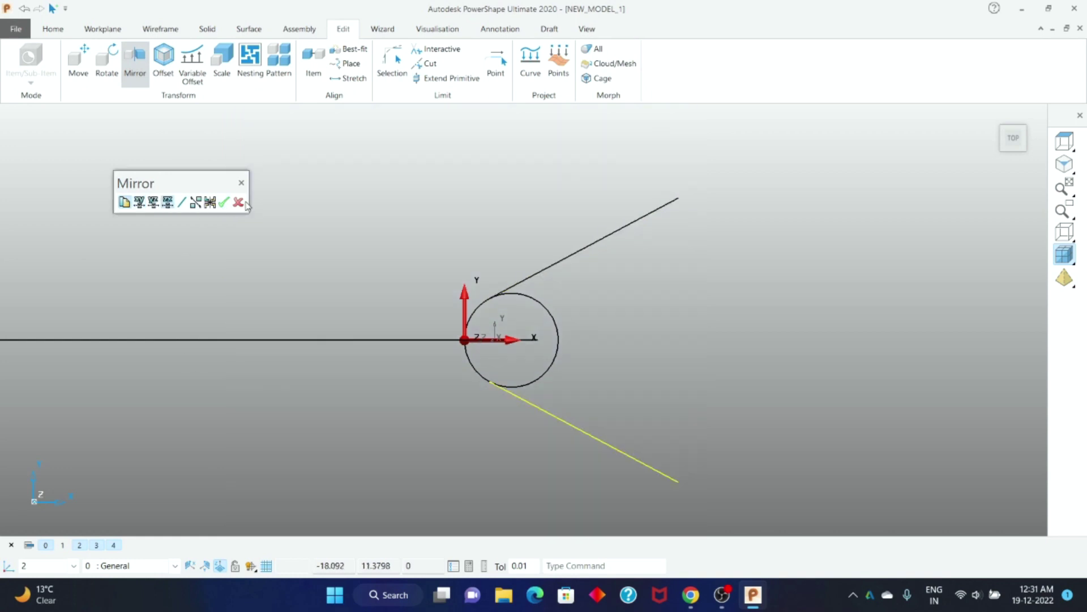
Trim the circle into an arc joining both lines, forming the V-shaped profile
left_click(436, 49)
left_click(545, 301)
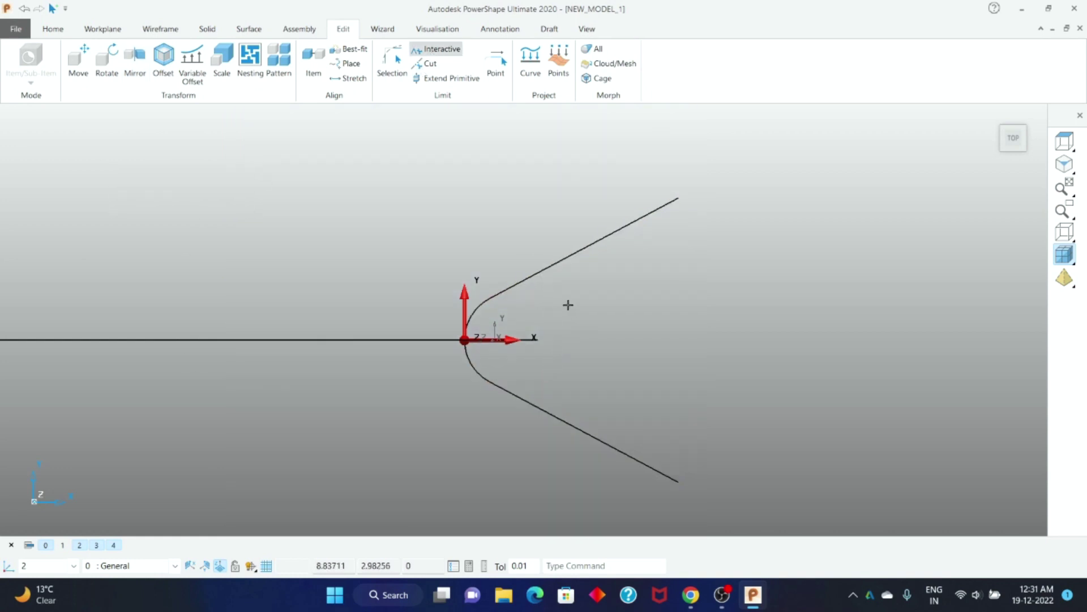
left_click(566, 255)
scroll(663, 279, "down", 2)
mouse_move(663, 280)
middle_mouse_down()
mouse_move(676, 259)
mouse_move(566, 207)
mouse_move(670, 321)
mouse_move(641, 369)
middle_mouse_up()
mouse_move(413, 287)
middle_mouse_down()
mouse_move(318, 388)
mouse_move(418, 315)
mouse_move(529, 360)
mouse_move(376, 298)
mouse_move(456, 332)
mouse_move(538, 435)
mouse_move(425, 310)
middle_mouse_up()
Sweep a drive-curve smart surface of the V profile along the bottle's shoulder curve
left_click(510, 384)
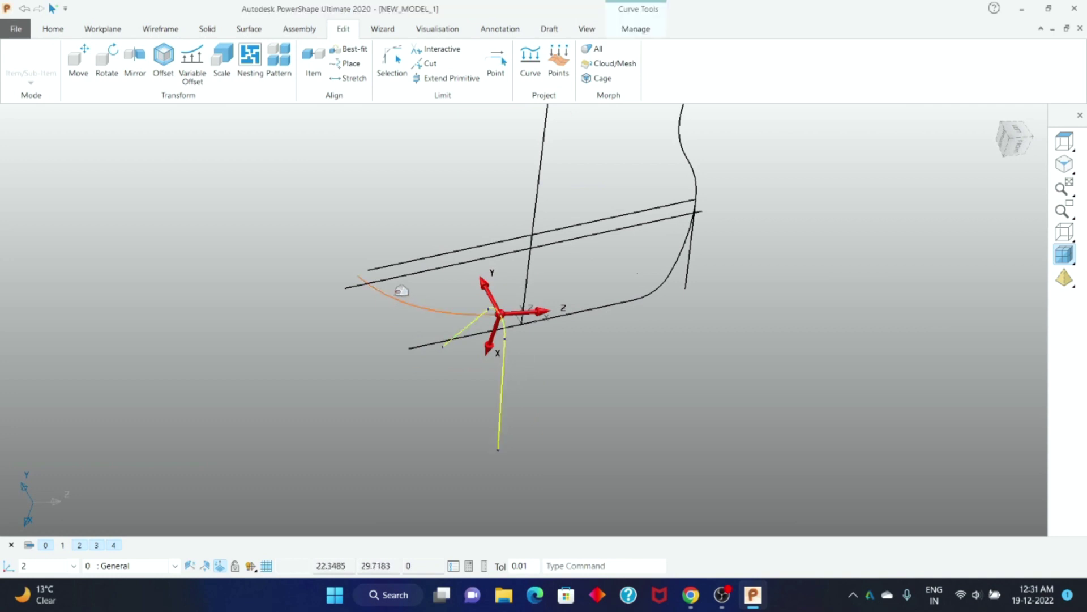
scroll(354, 232, "up", 3)
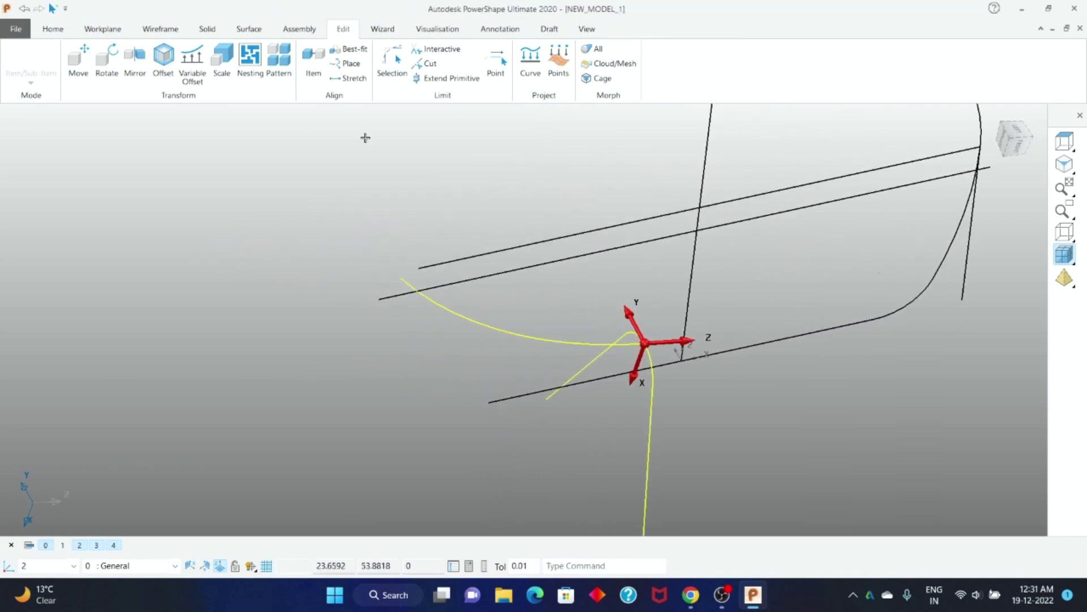
left_click(238, 31)
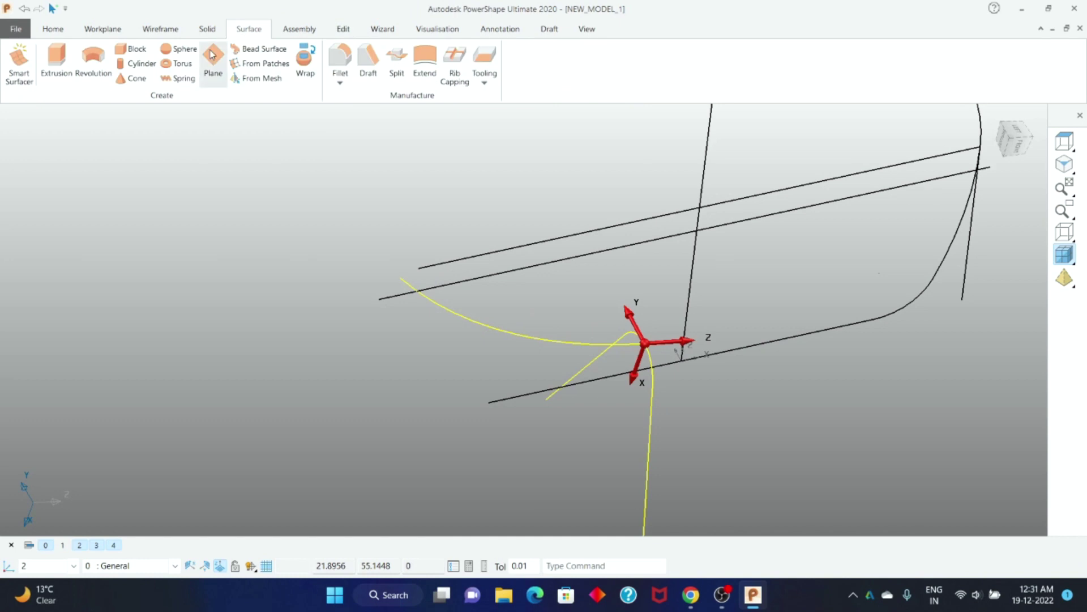
left_click(20, 62)
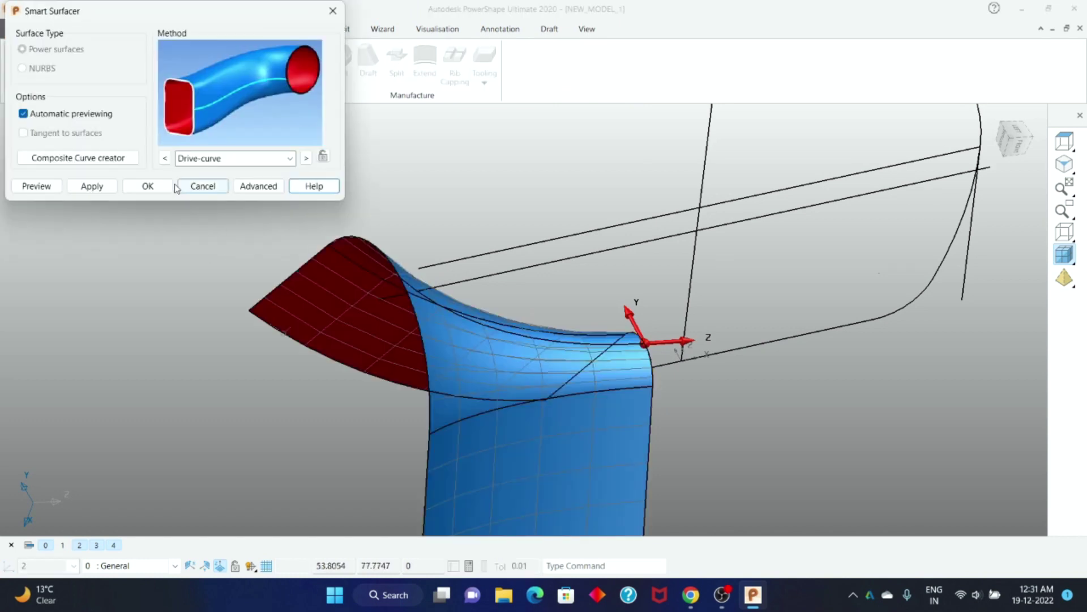
mouse_move(583, 279)
middle_mouse_down()
mouse_move(430, 383)
mouse_move(218, 370)
middle_mouse_up()
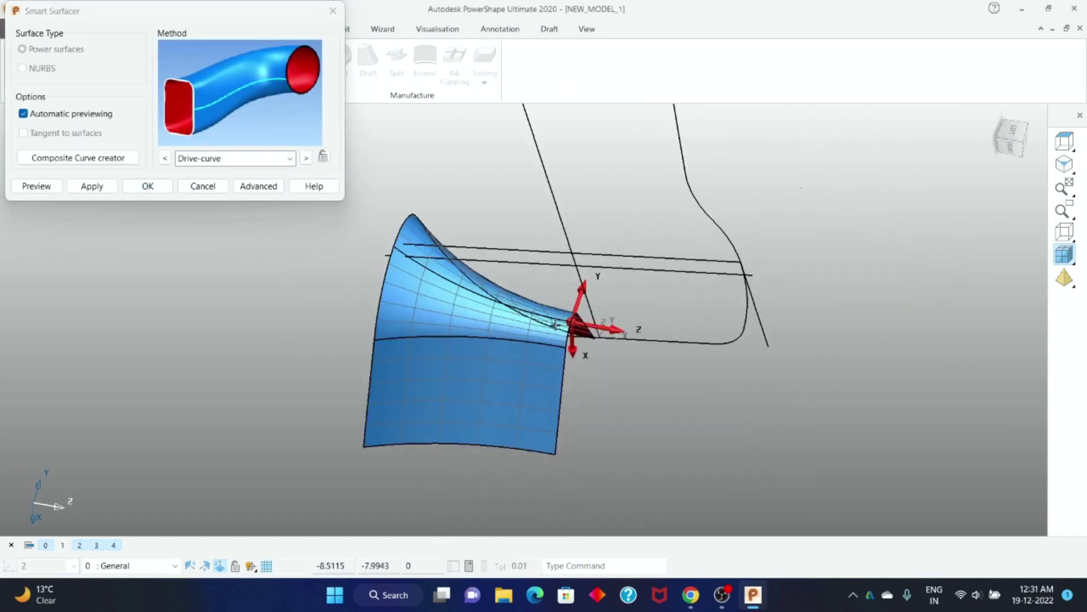
left_click(306, 160)
middle_click_drag(265, 224, 320, 211)
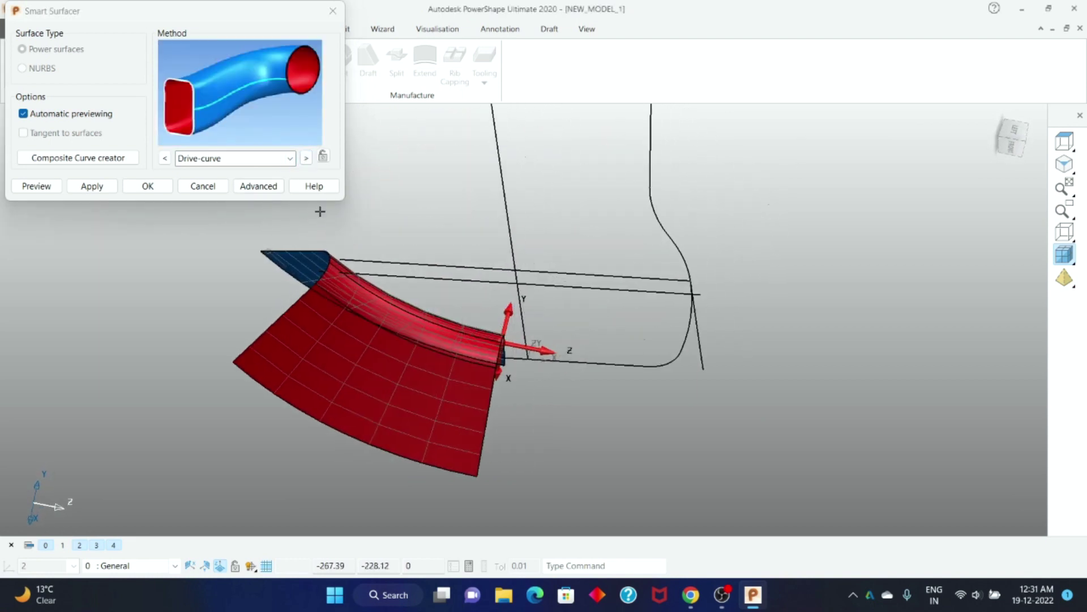
left_click(146, 186)
mouse_move(138, 212)
middle_mouse_down()
mouse_move(625, 342)
mouse_move(517, 296)
middle_mouse_up()
Reverse the direction of the red swept surface
right_click(517, 297)
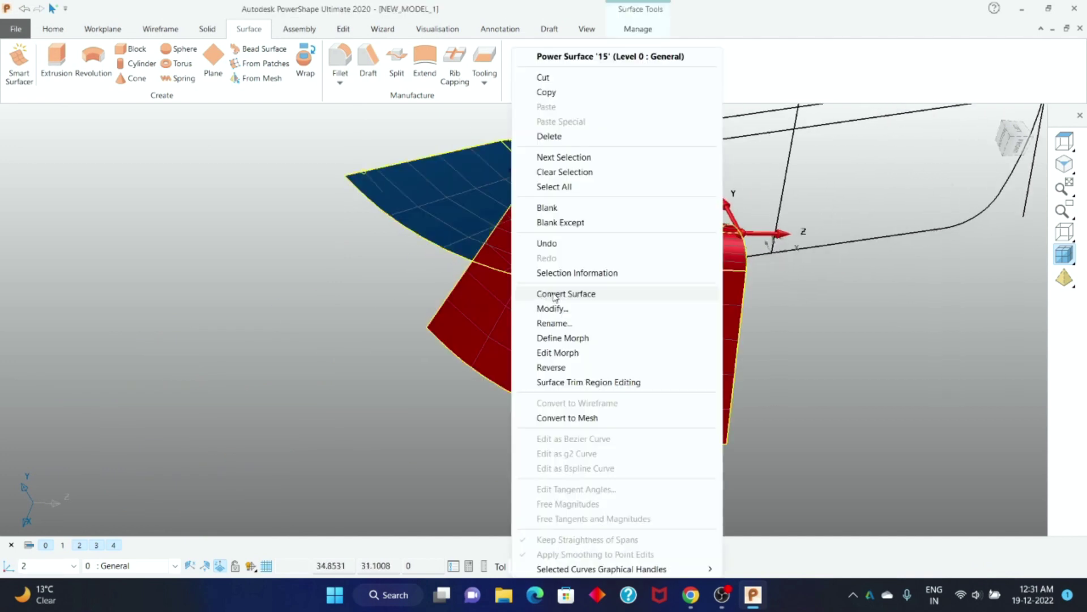
left_click(561, 368)
mouse_move(313, 303)
middle_mouse_down()
mouse_move(614, 449)
mouse_move(824, 350)
mouse_move(559, 369)
mouse_move(326, 453)
middle_mouse_up()
Show level 1 and subtract the selected surfaces from the bottle solid, cutting the notch
left_click(62, 544)
mouse_move(384, 424)
middle_mouse_down()
mouse_move(418, 316)
mouse_move(476, 296)
mouse_move(430, 238)
mouse_move(643, 460)
middle_mouse_up()
mouse_move(584, 441)
middle_mouse_down()
mouse_move(580, 423)
mouse_move(481, 390)
middle_mouse_up()
right_click(480, 390)
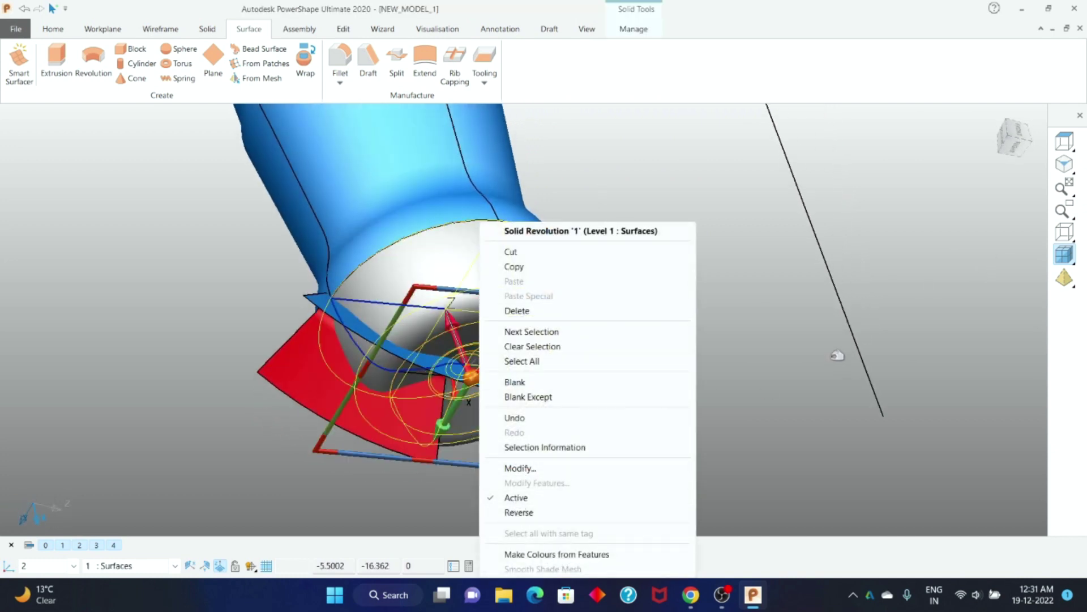
left_click(689, 358)
left_click(352, 381)
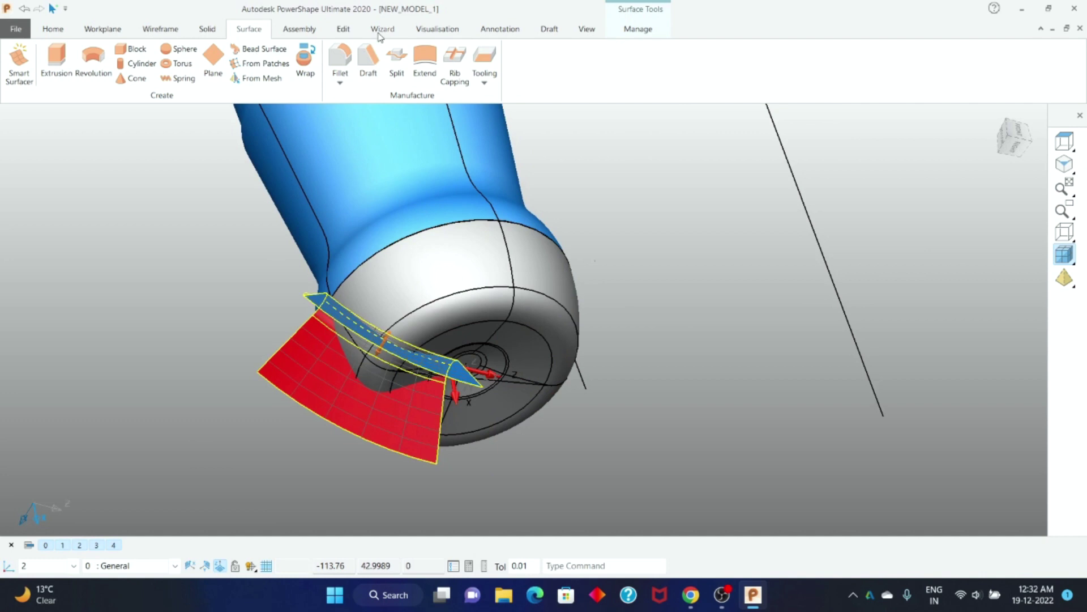
left_click(208, 29)
left_click(414, 56)
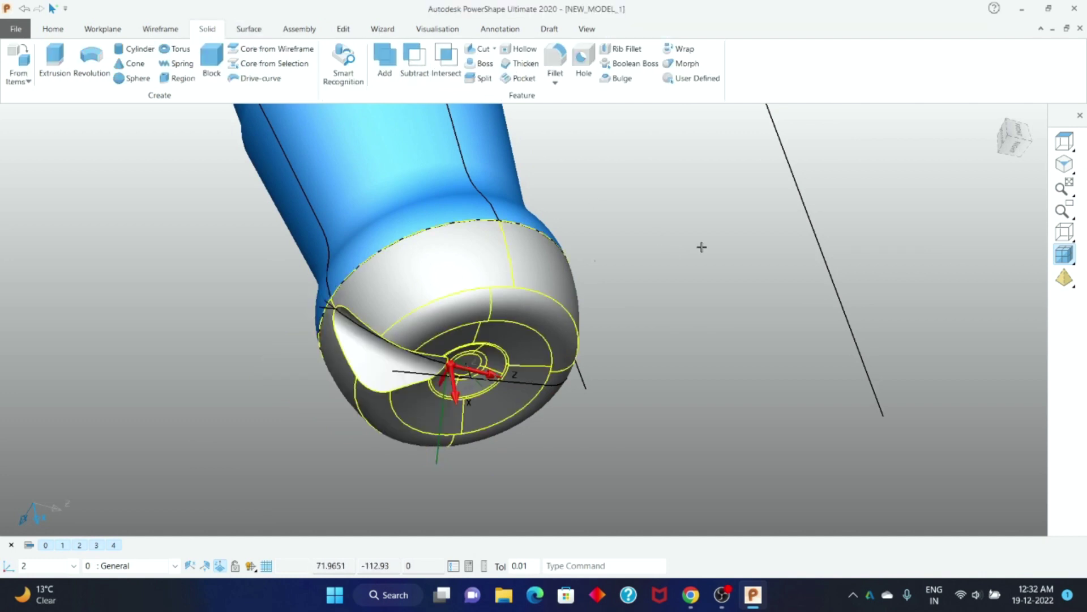
middle_click_drag(867, 265, 1031, 152)
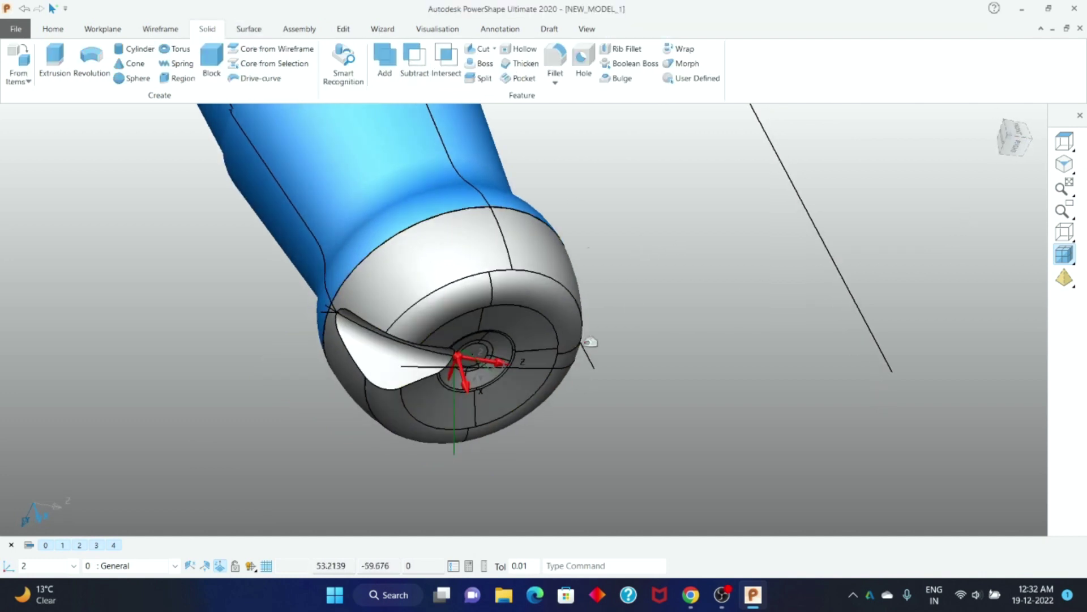
Make workplane 1 active and view the bottle from the bottom
left_click(169, 571)
left_click(102, 572)
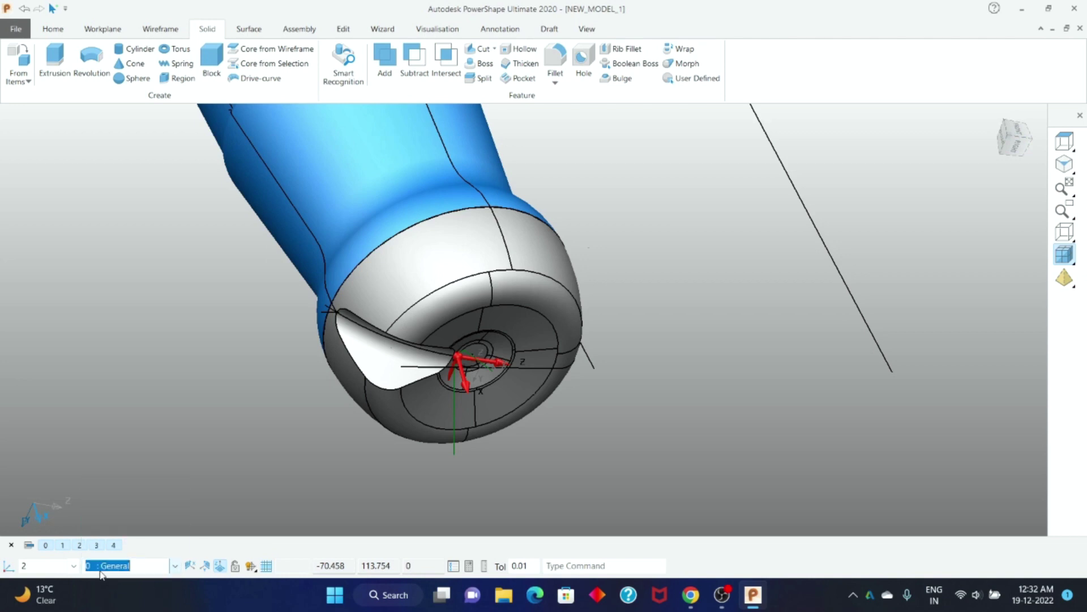
left_click(73, 565)
left_click(34, 578)
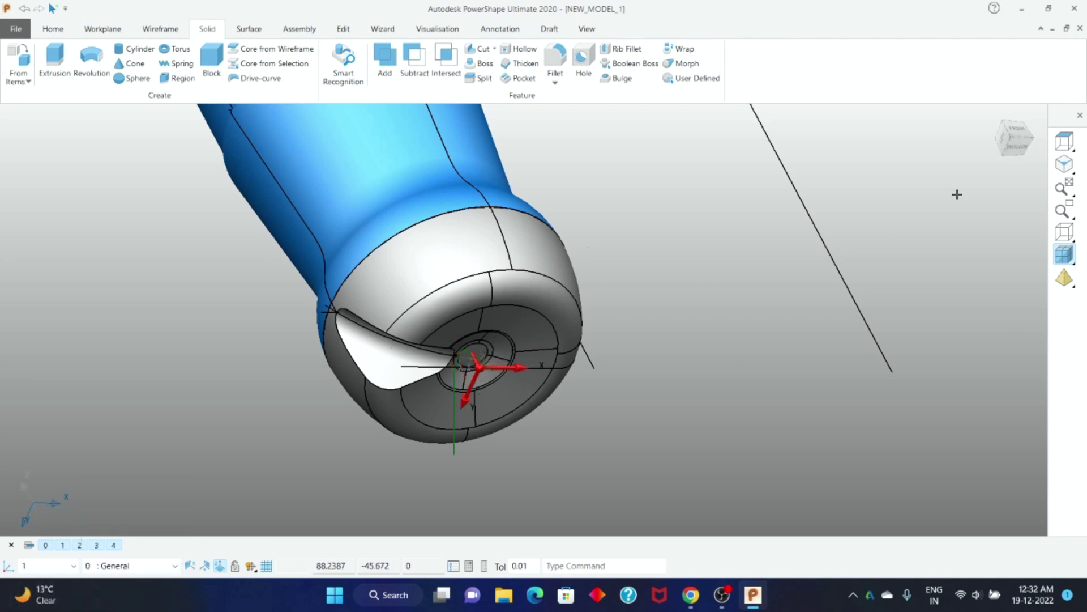
left_click(1017, 145)
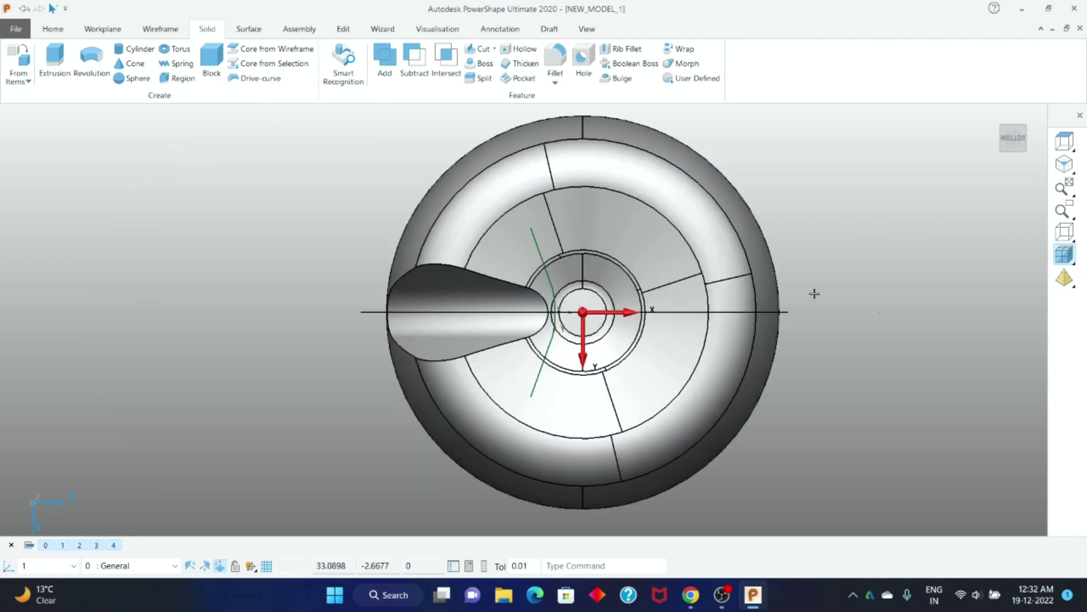
Open the Explorer feature tree and select the bottle solid's notch cut feature
left_click(437, 329)
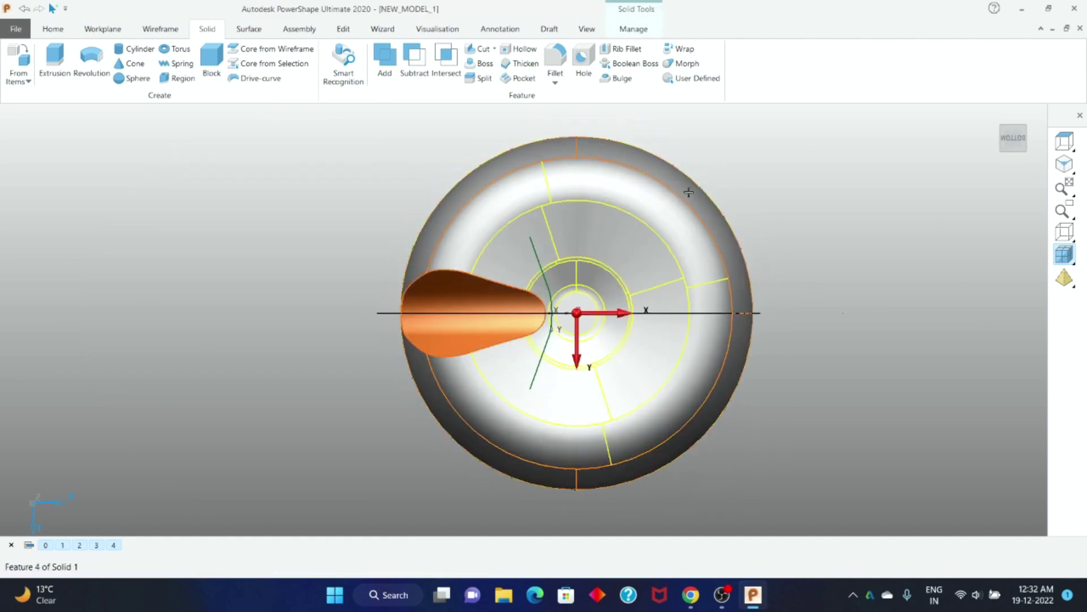
scroll(778, 200, "down", 1)
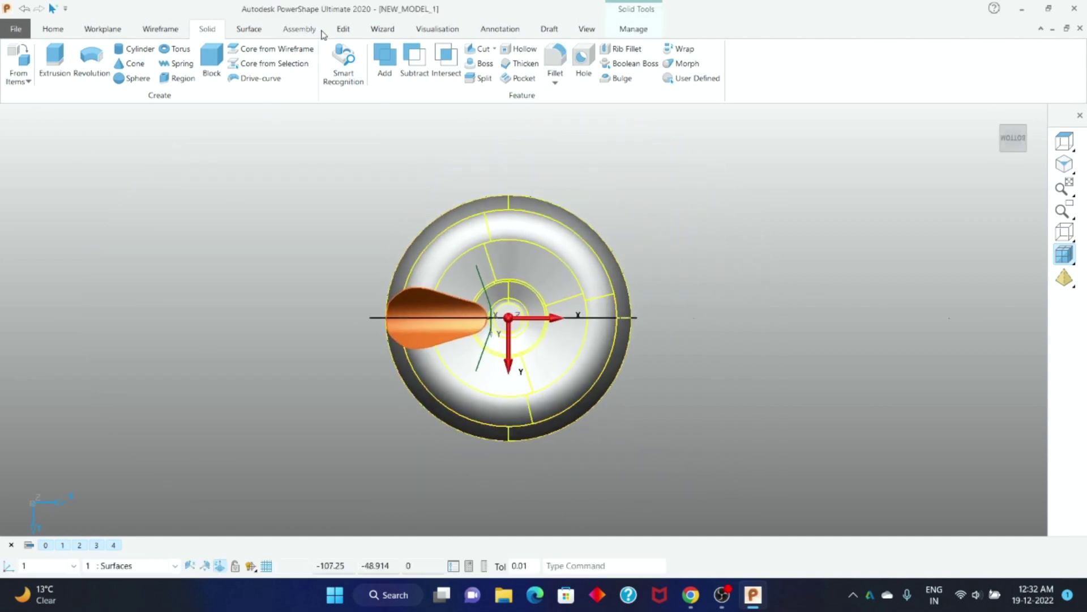
left_click(250, 28)
left_click(207, 29)
left_click(633, 29)
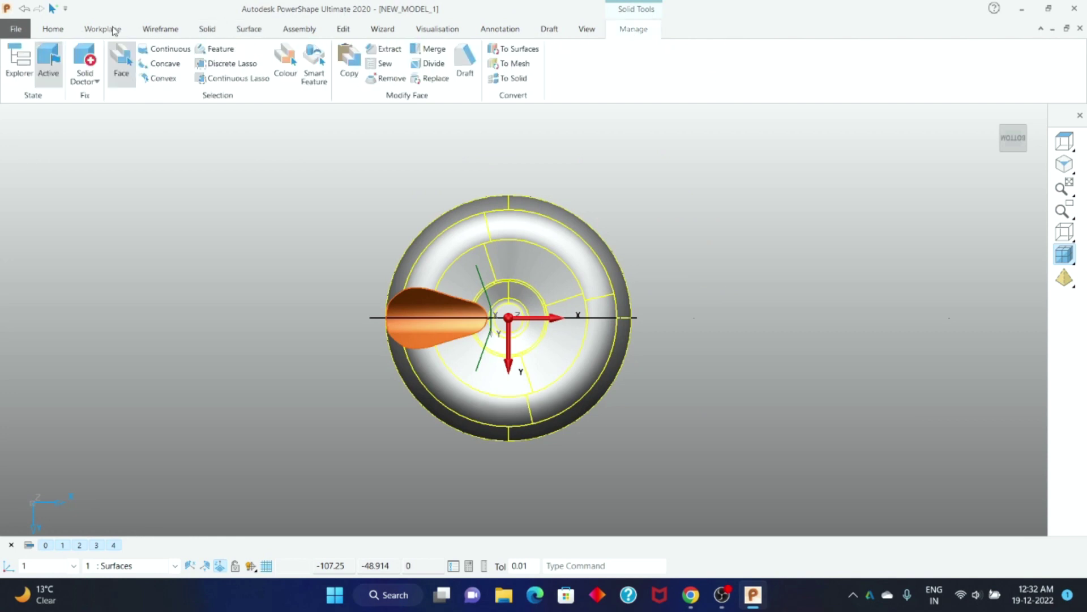
left_click(11, 68)
left_click(253, 179)
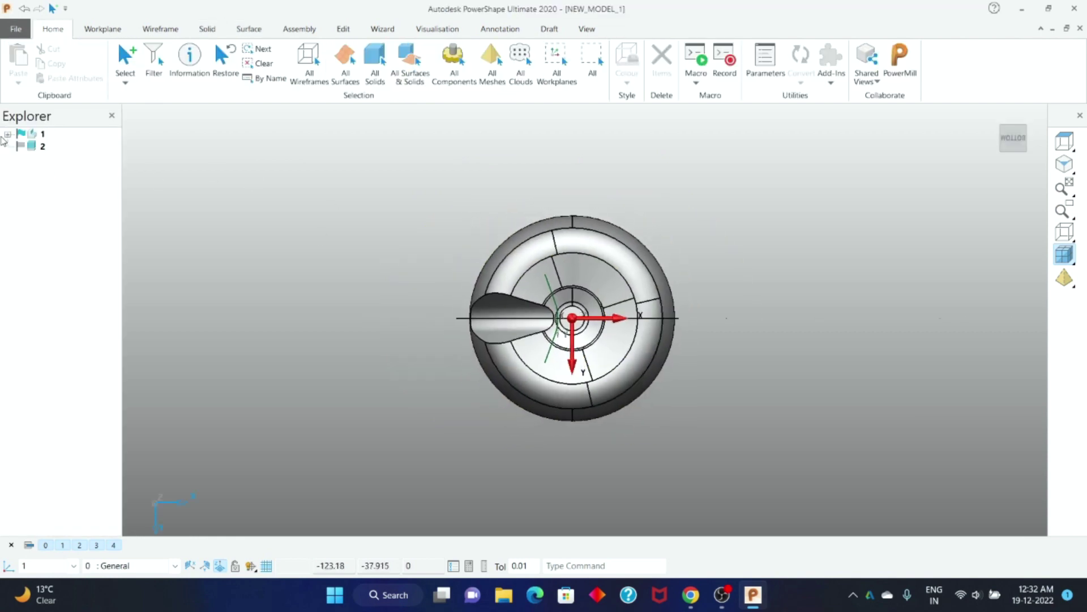
left_click(48, 148)
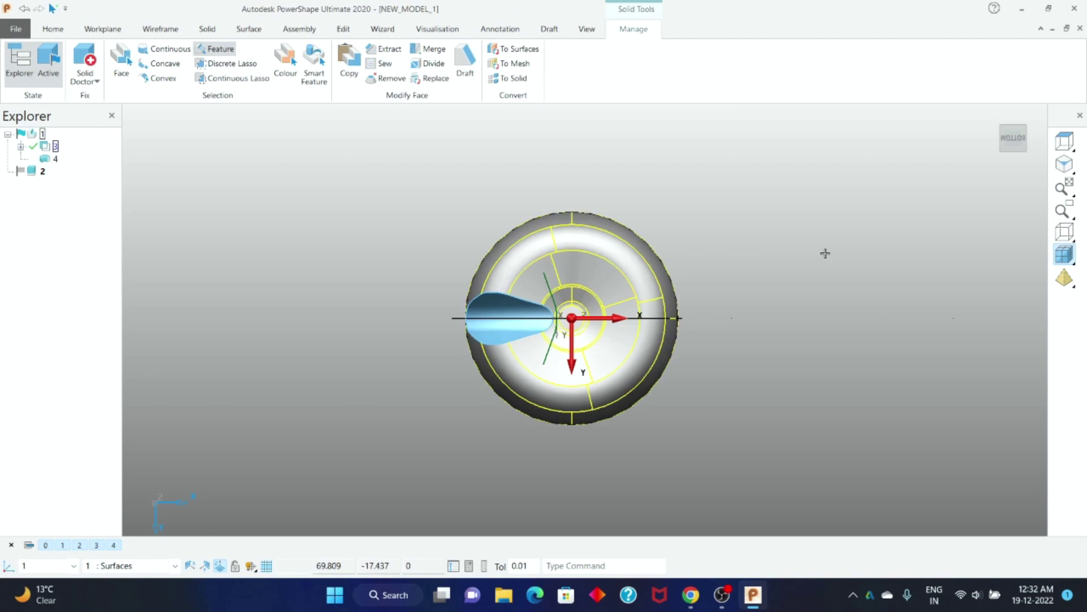
scroll(825, 252, "up", 3)
scroll(792, 226, "down", 1)
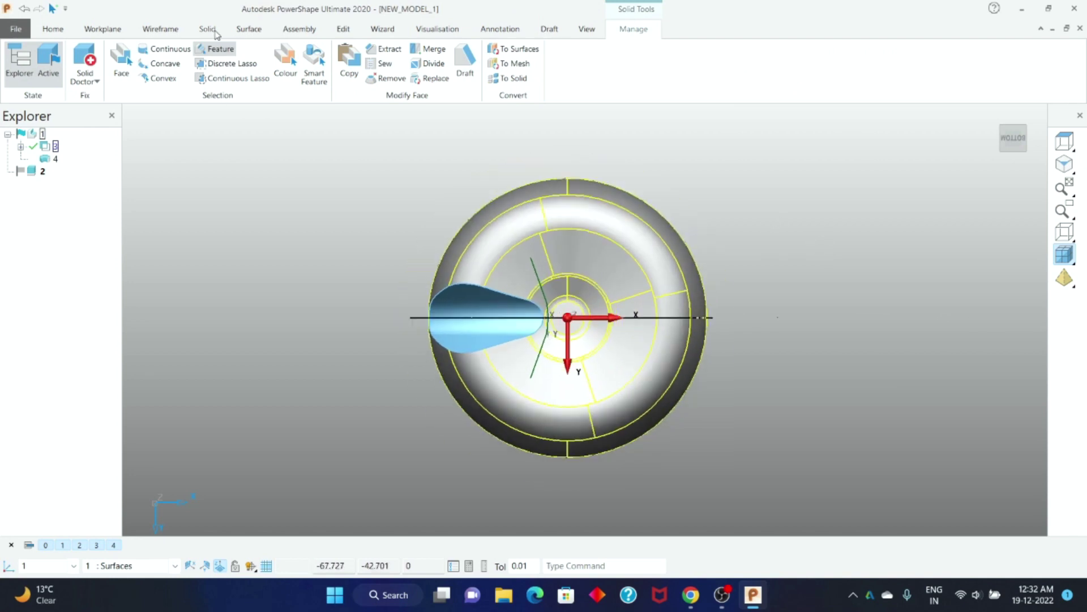
left_click(343, 30)
left_click(279, 65)
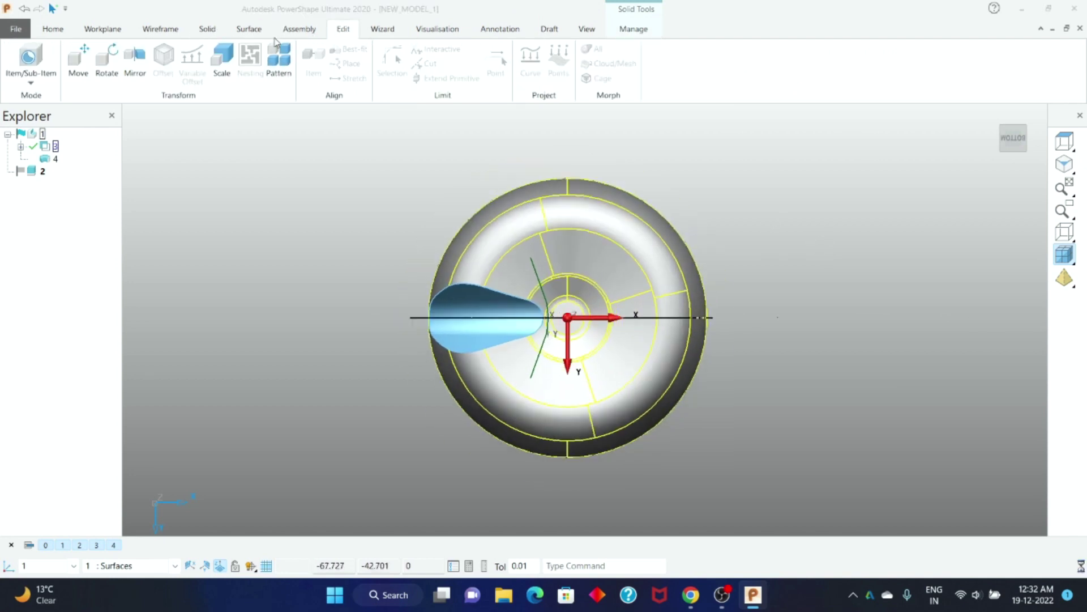
Pattern the notch circularly with 5 elements around the base, then inspect the petaloid result
left_click_drag(459, 129, 188, 141)
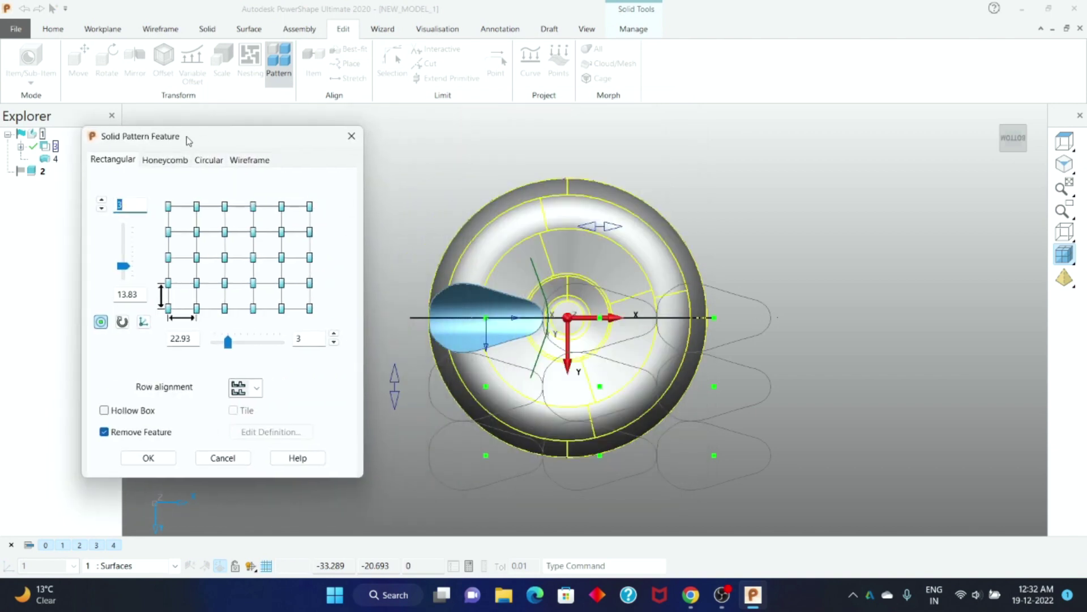
left_click(209, 160)
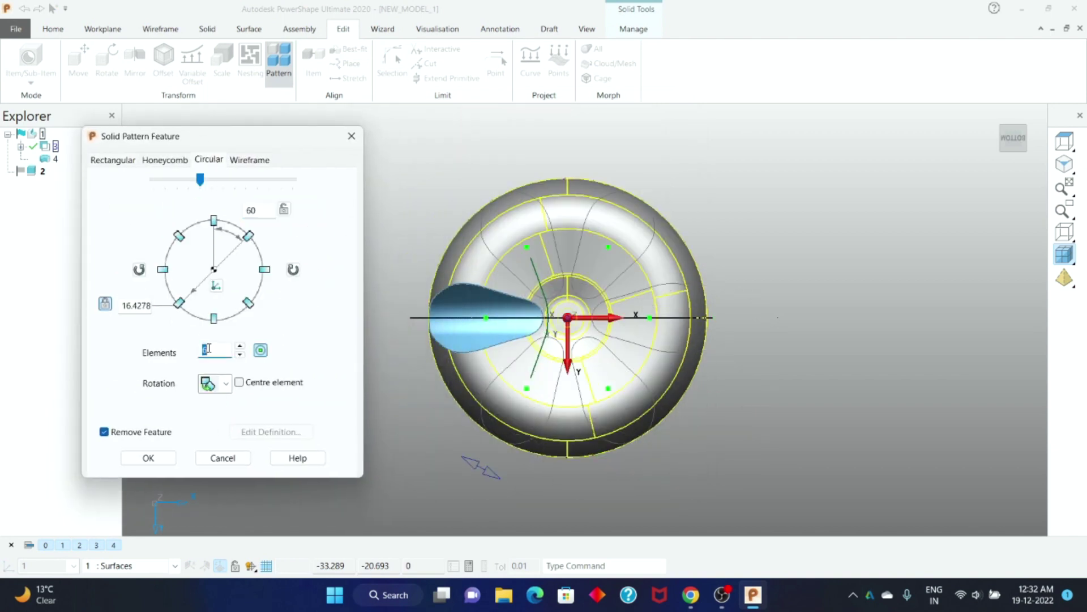
type("5")
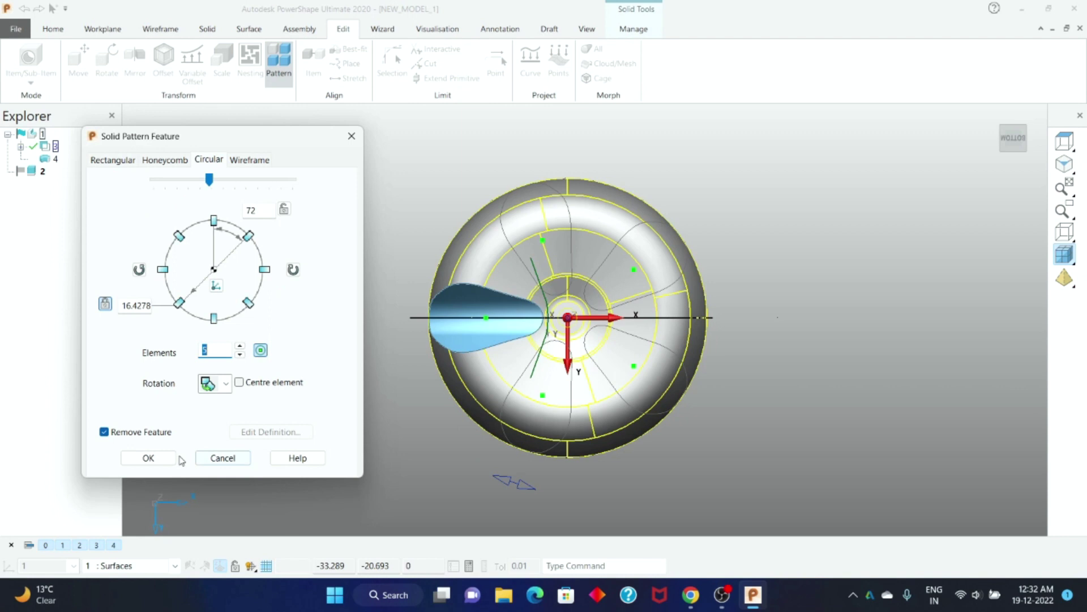
left_click(148, 458)
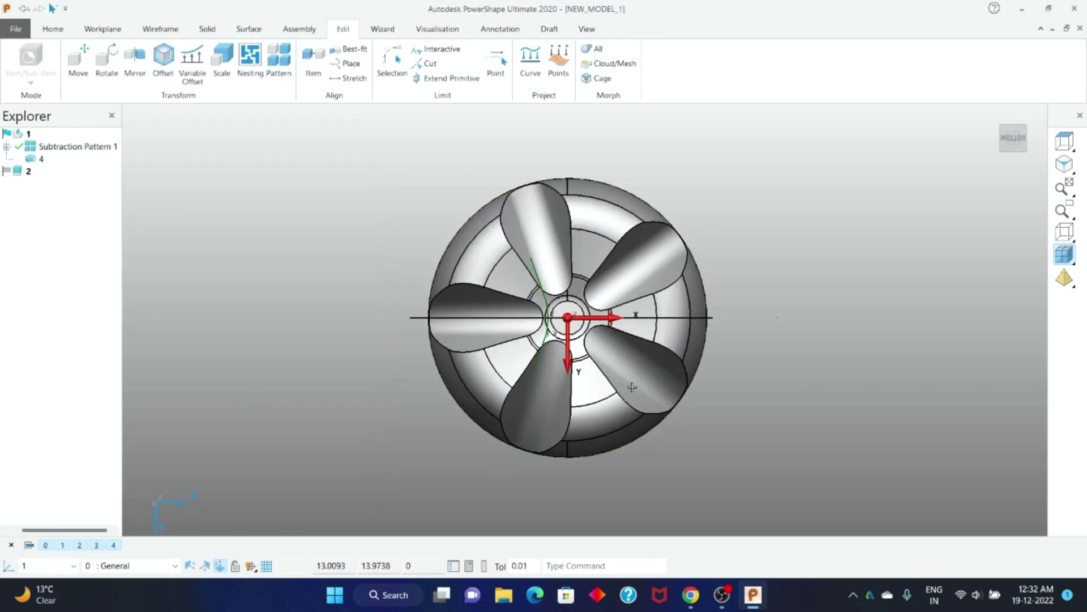
mouse_move(511, 318)
middle_mouse_down()
mouse_move(657, 385)
mouse_move(649, 279)
mouse_move(640, 289)
middle_mouse_up()
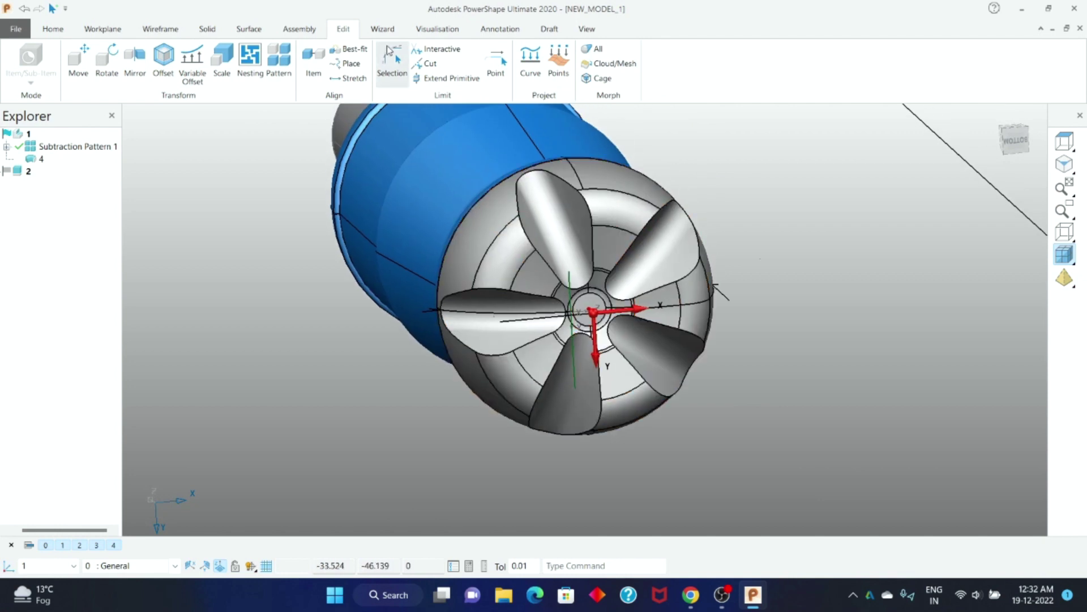
mouse_move(513, 238)
middle_mouse_down()
mouse_move(527, 221)
mouse_move(499, 181)
mouse_move(508, 208)
mouse_move(544, 221)
mouse_move(547, 246)
mouse_move(530, 239)
middle_mouse_up()
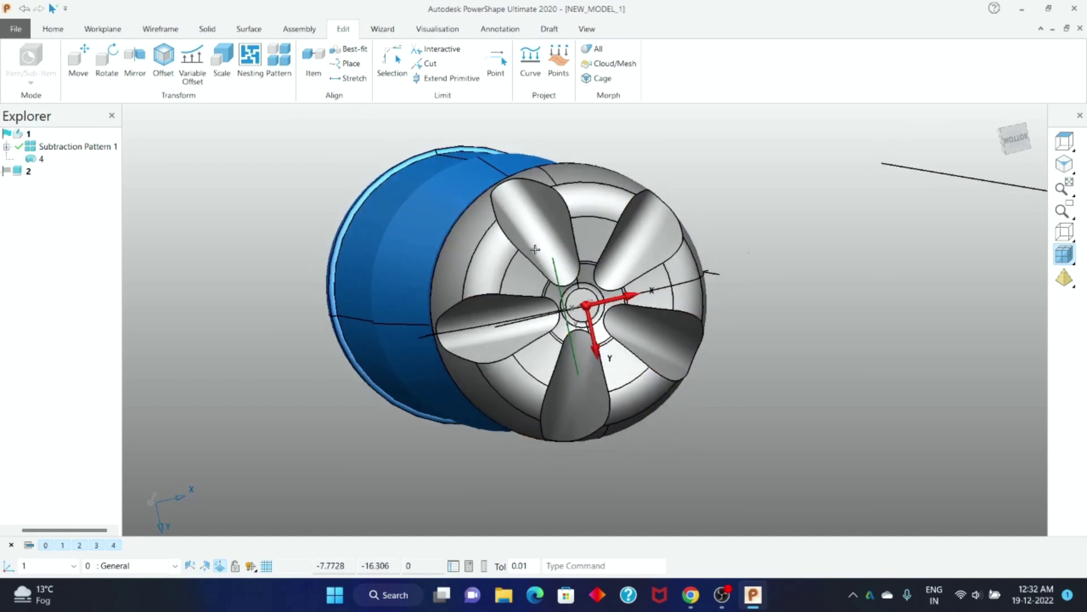
middle_click_drag(483, 179, 494, 182)
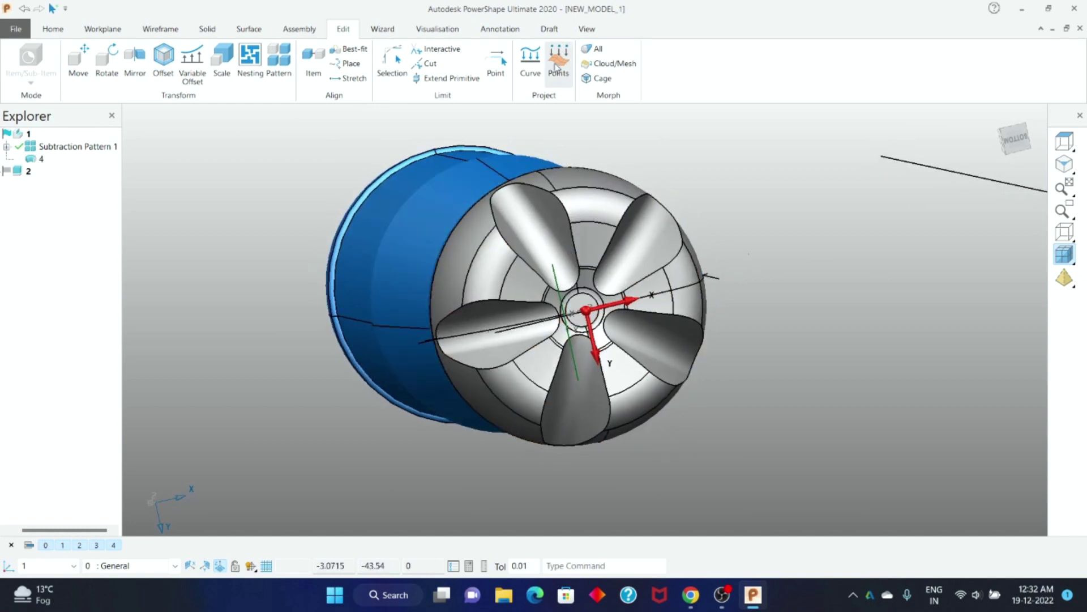
left_click(207, 29)
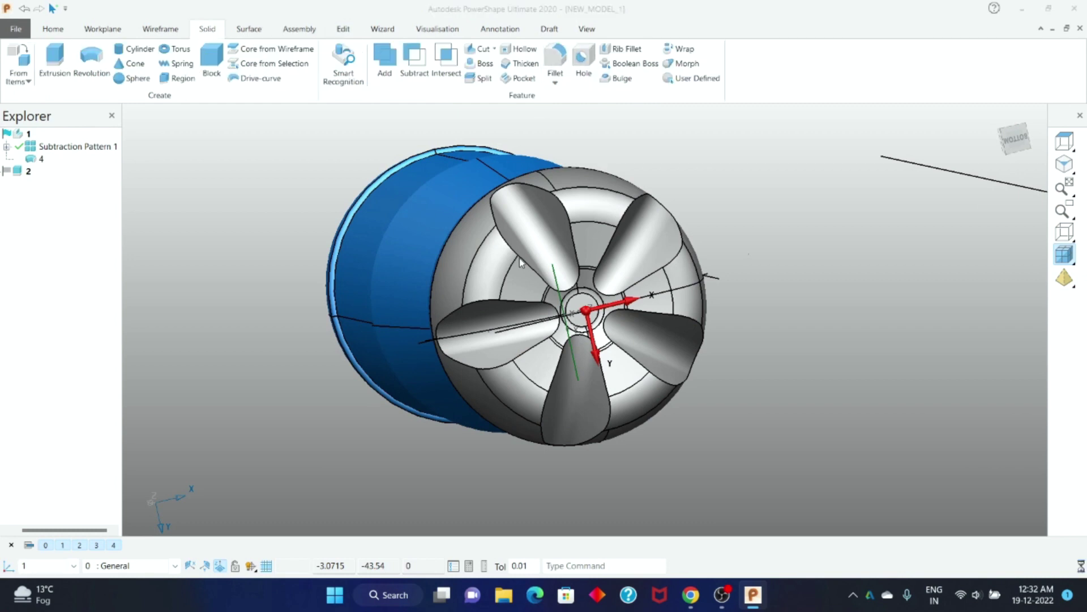
Fillet the edges of the five petal recesses at radius 4, following continuous edges
left_click(627, 295)
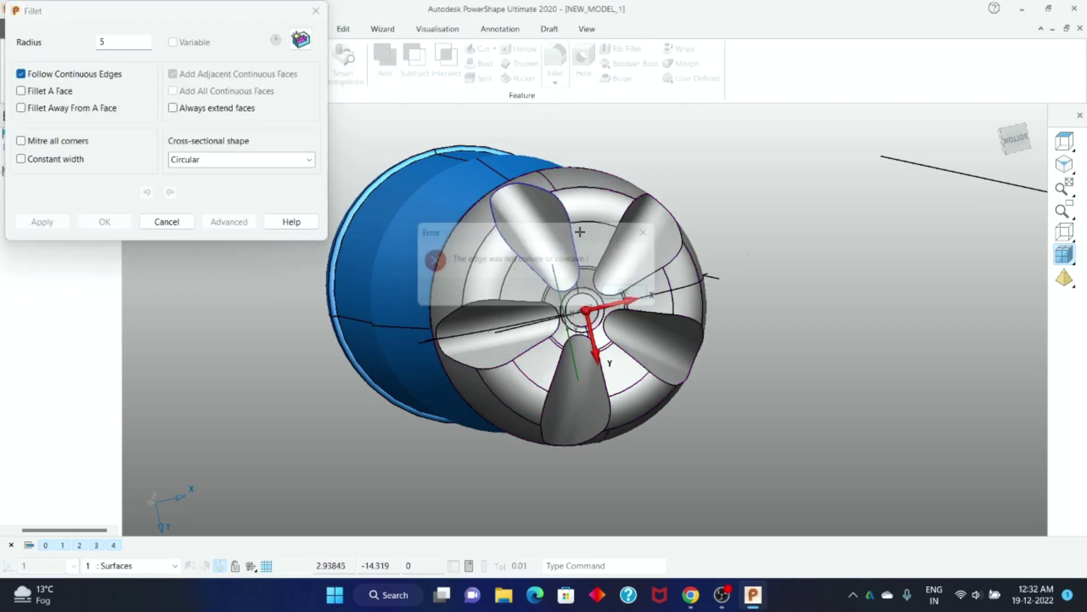
left_click(499, 192)
double_click(113, 41)
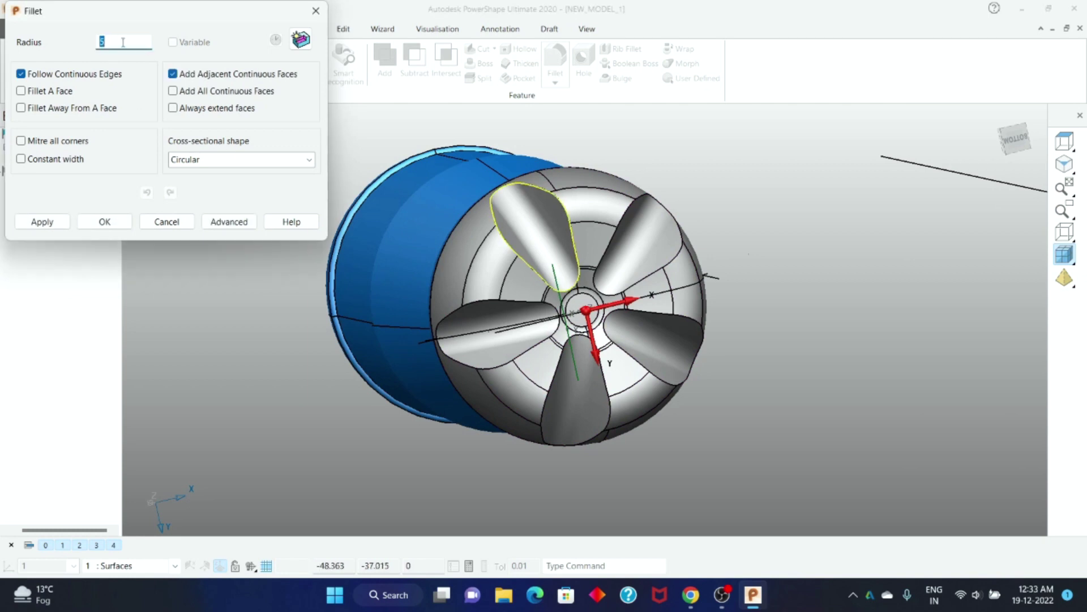
type("3")
left_click(42, 221)
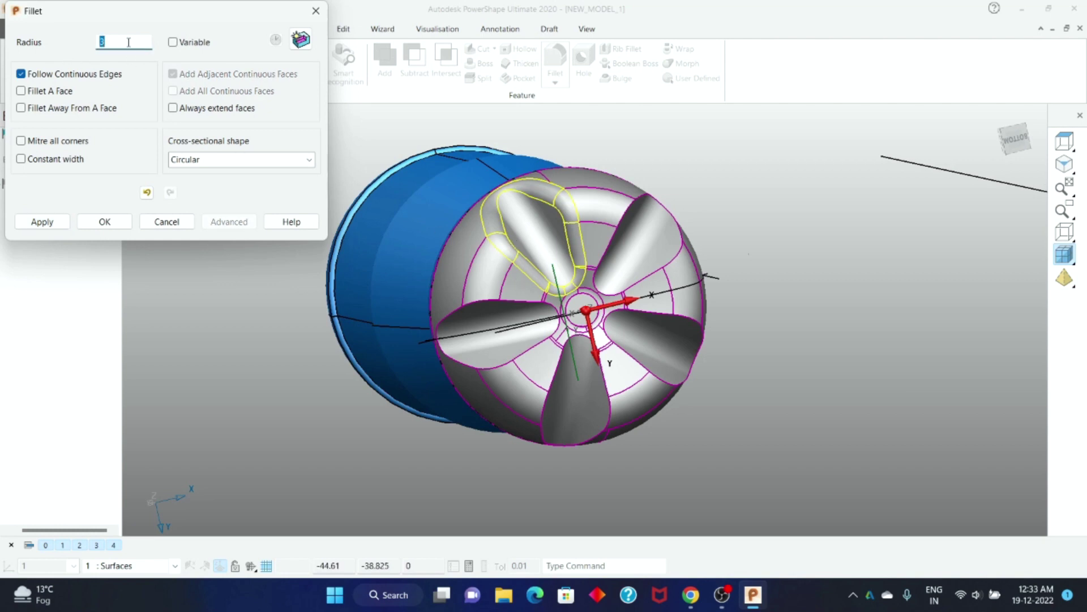
type("4")
left_click(54, 226)
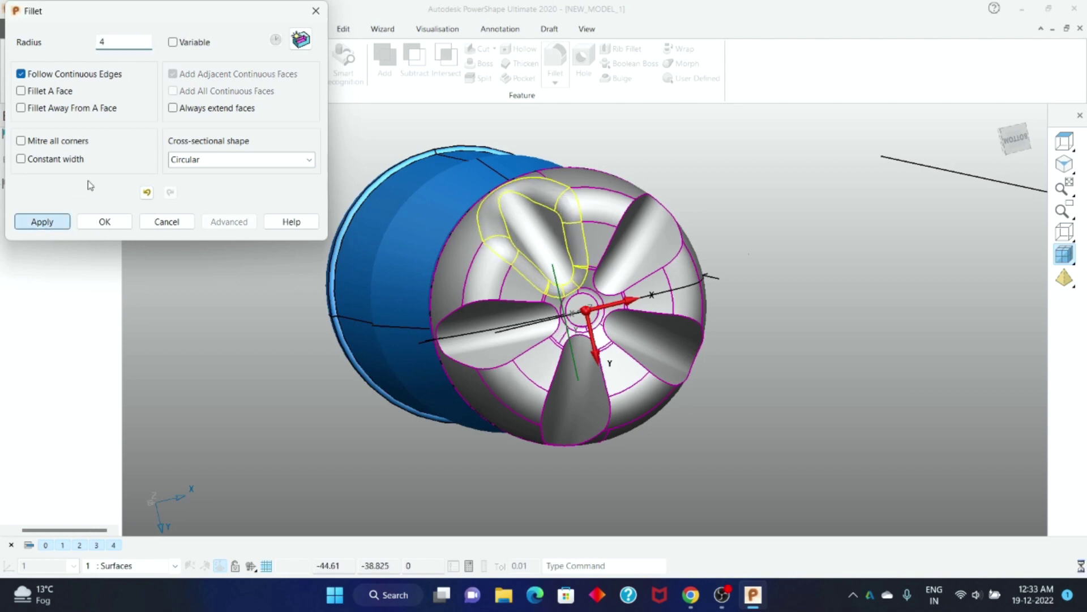
left_click(470, 306)
left_click(555, 378)
left_click(661, 268)
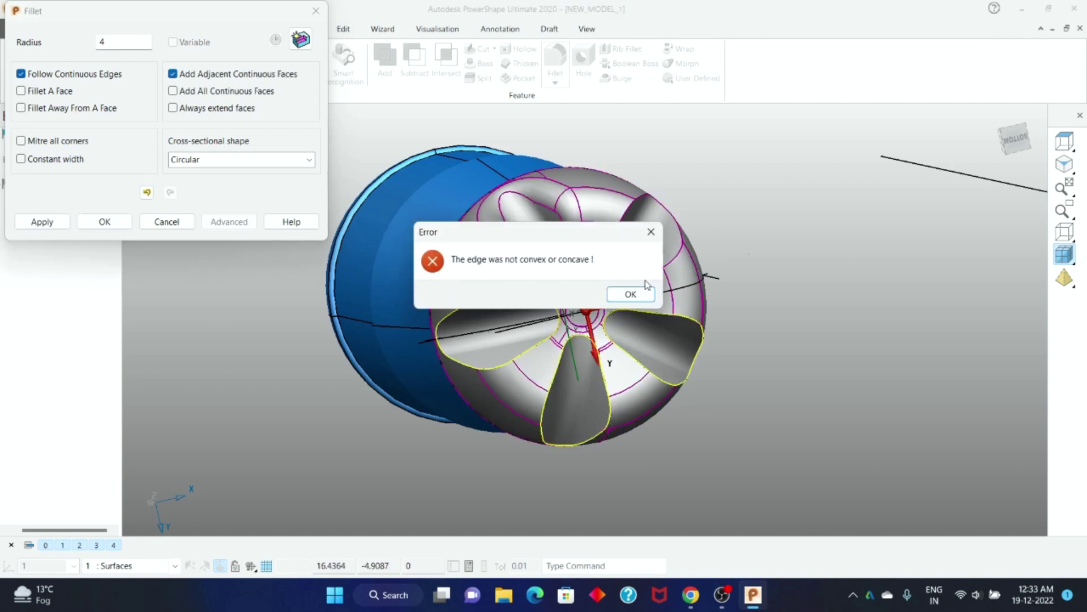
left_click(629, 297)
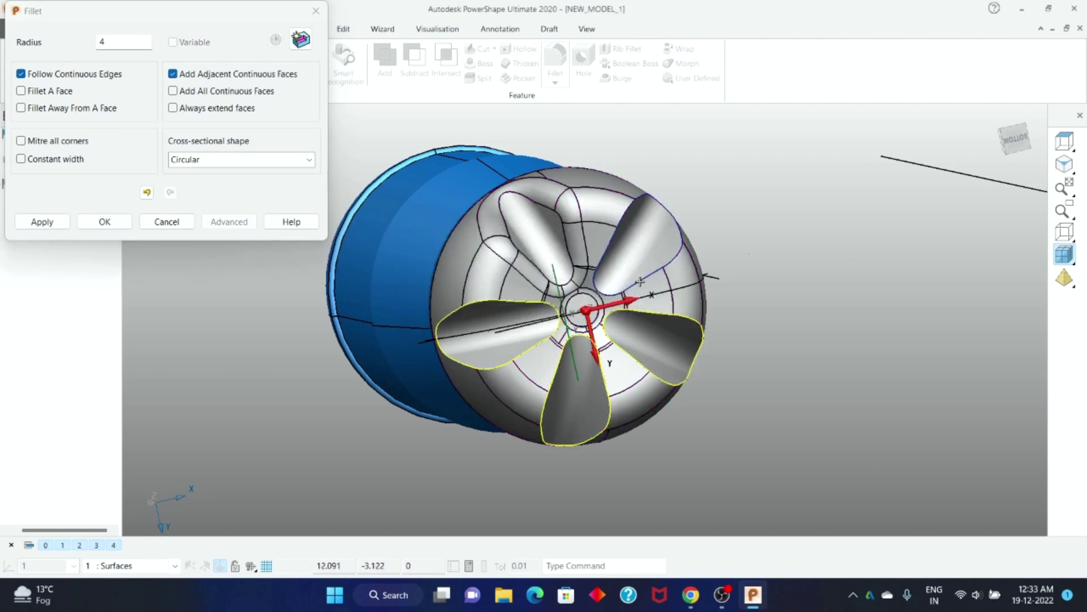
left_click(35, 225)
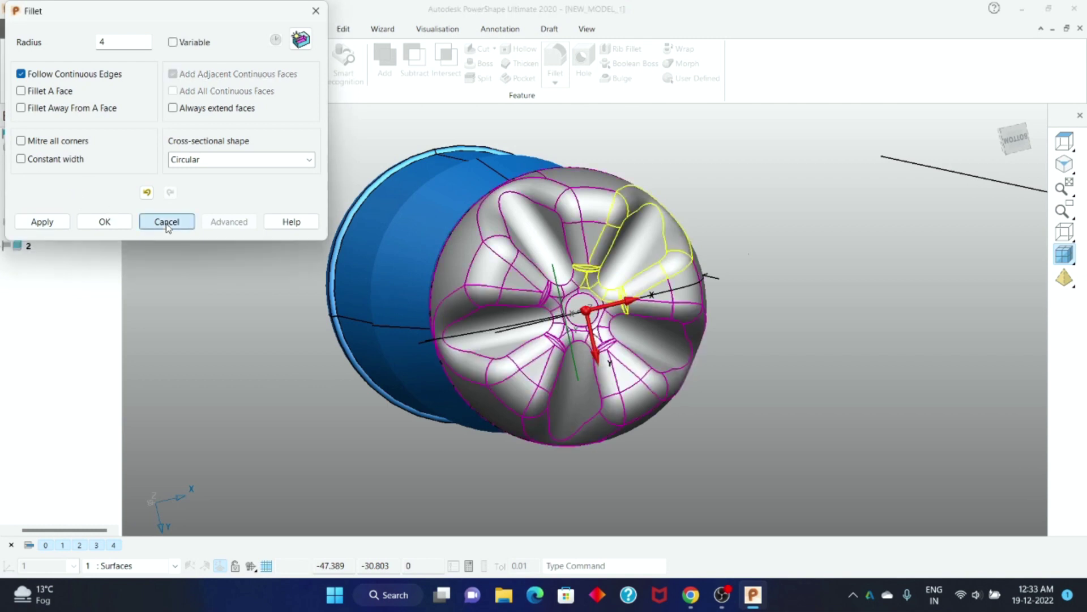
left_click(166, 222)
middle_click_drag(623, 284, 651, 343)
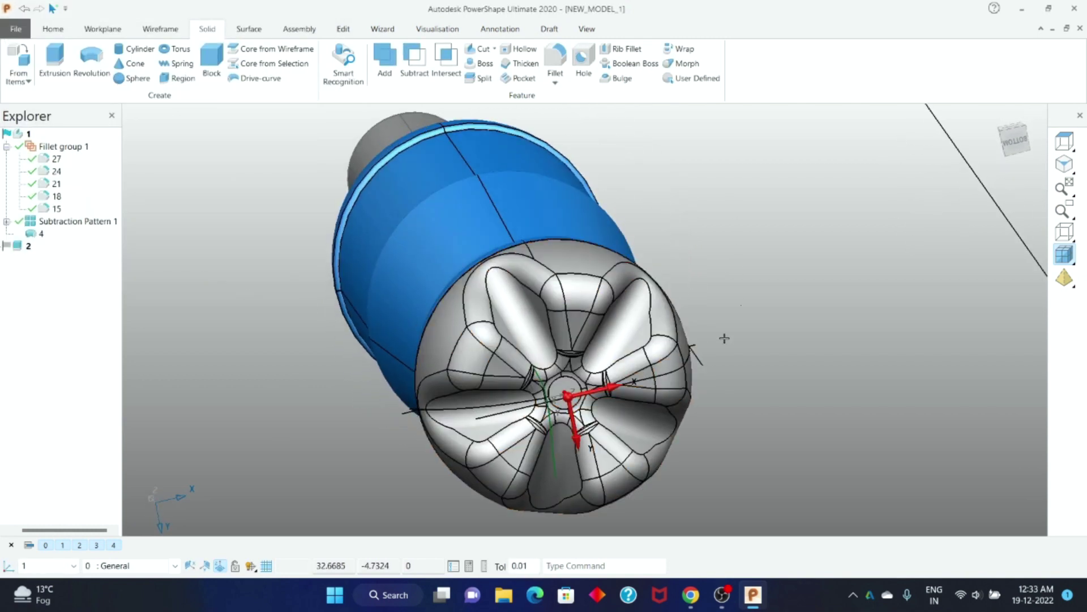
Switch the display to smooth shading without edge lines
middle_click_drag(722, 337, 741, 277)
left_click(1065, 258)
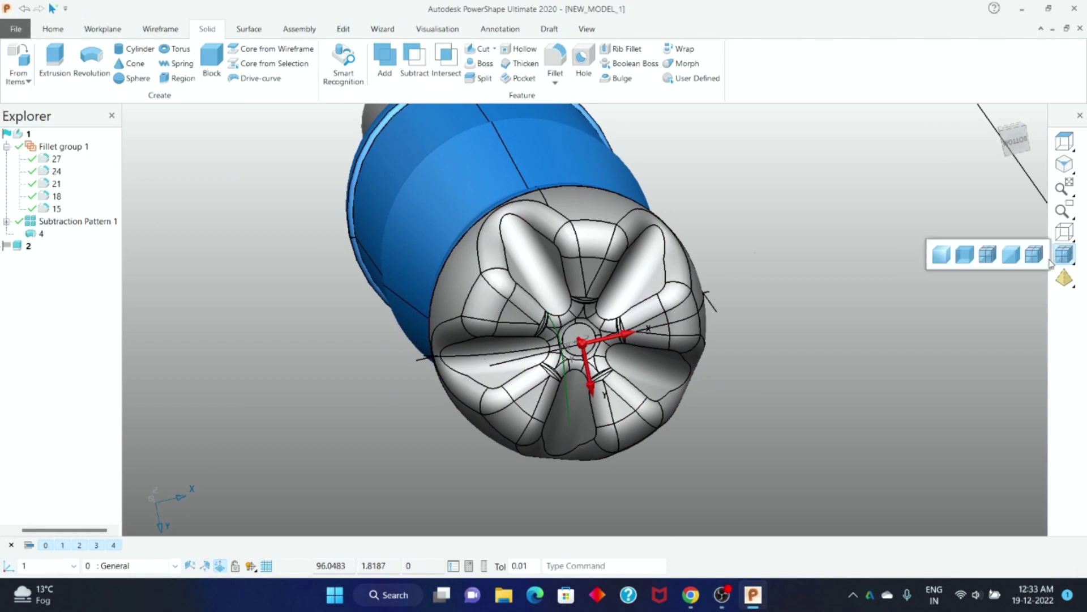
left_click(968, 261)
Orbit around the bottle, return to the front view and select the lower body surfaces
mouse_move(888, 229)
middle_mouse_down()
mouse_move(747, 175)
mouse_move(753, 192)
mouse_move(884, 281)
mouse_move(545, 367)
mouse_move(605, 242)
mouse_move(657, 315)
mouse_move(524, 226)
mouse_move(556, 271)
mouse_move(741, 271)
middle_mouse_up()
middle_click_drag(748, 291, 756, 319)
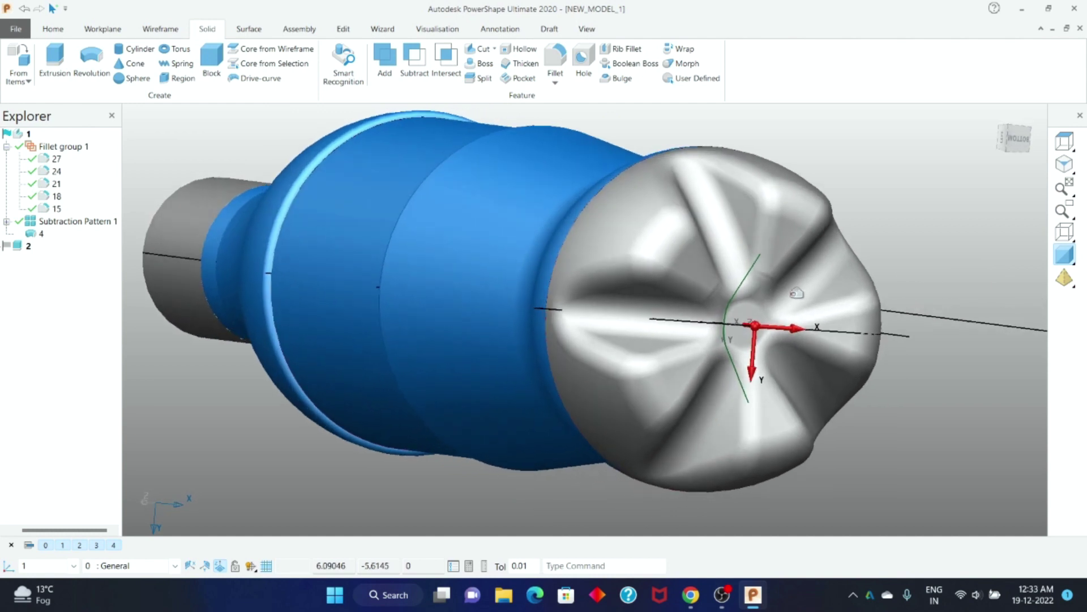
scroll(756, 318, "up", 3)
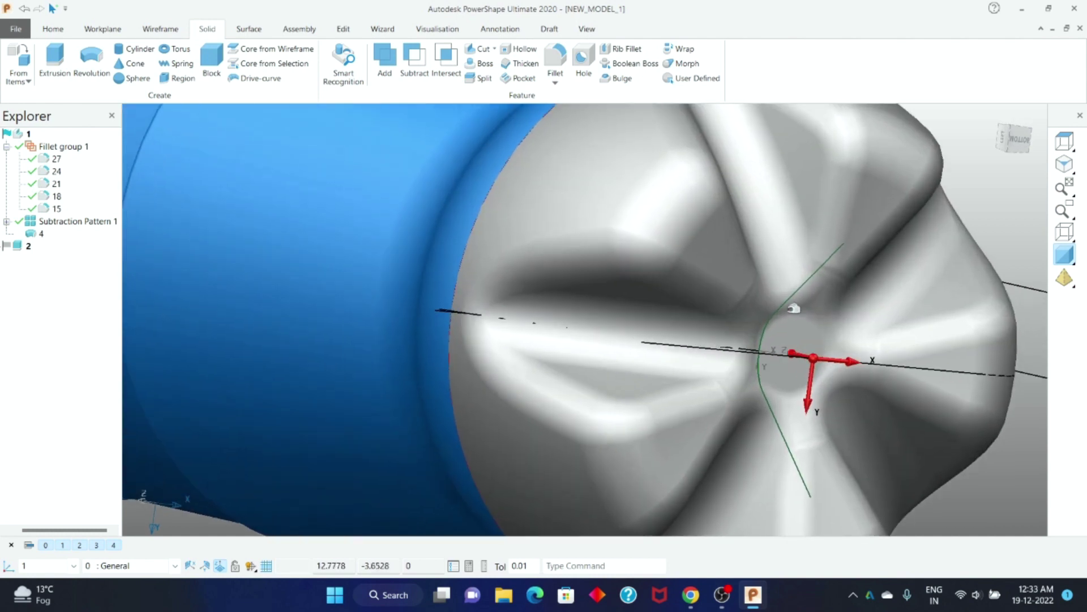
scroll(848, 290, "down", 10)
middle_click_drag(728, 206, 681, 348)
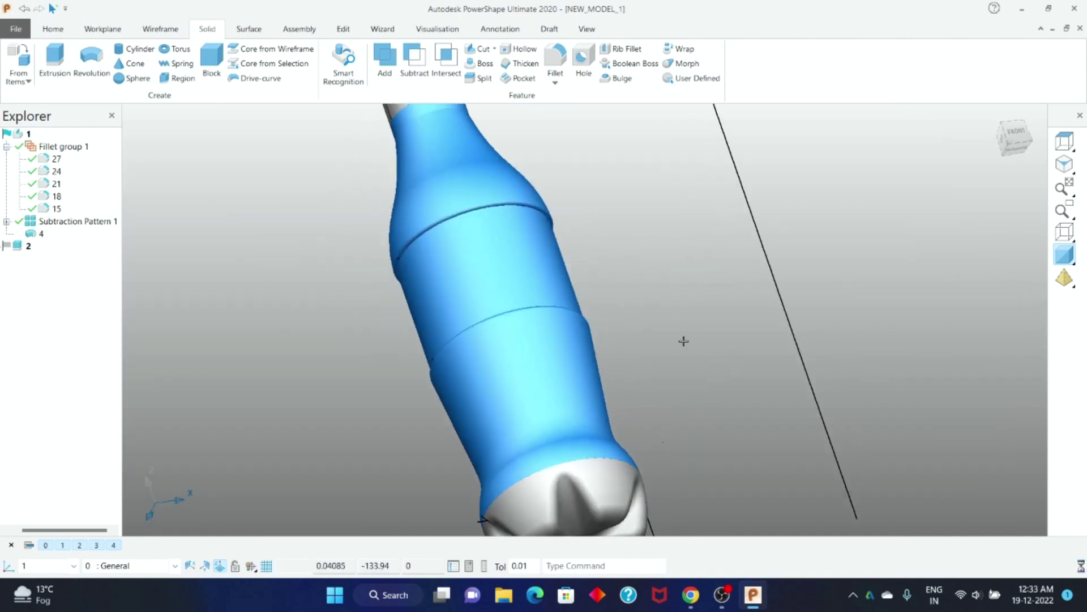
left_click(1018, 131)
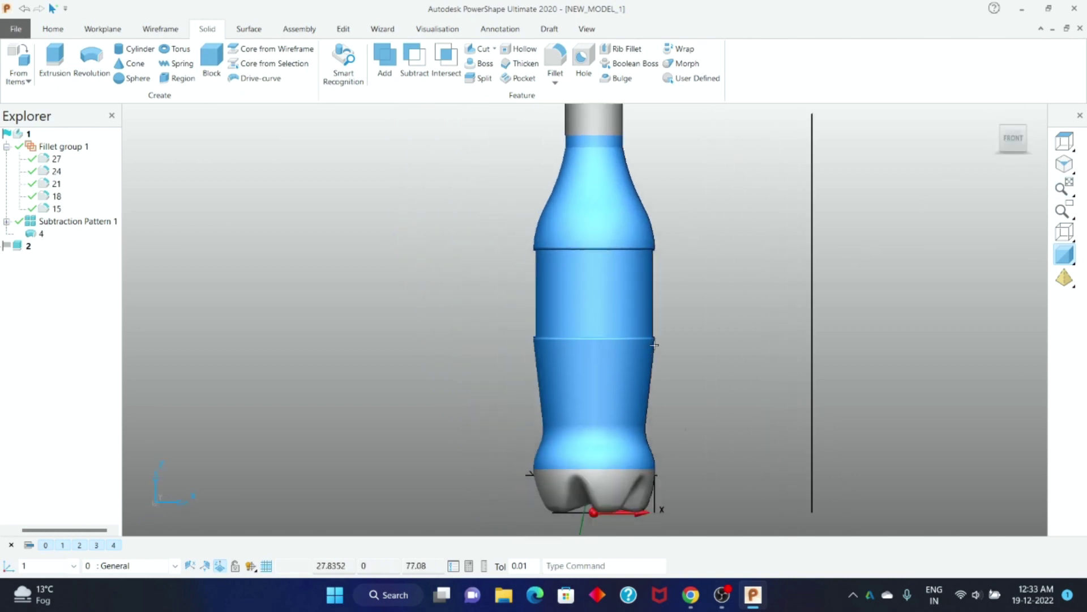
left_click(599, 383)
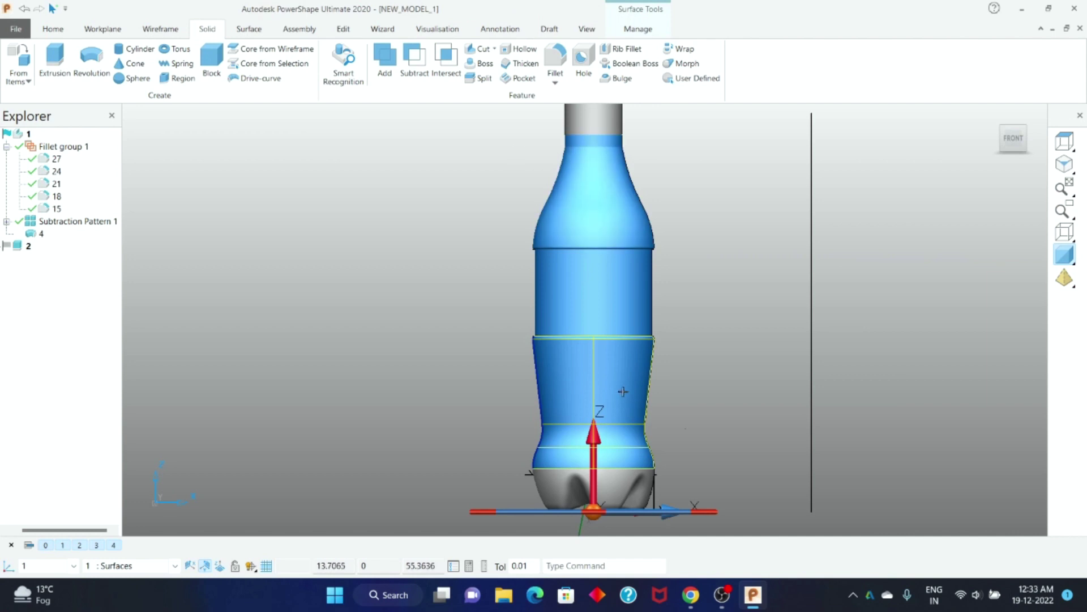
Create solid 30 from the selected lower bottle surfaces and blank everything except it
left_click(23, 80)
left_click(49, 113)
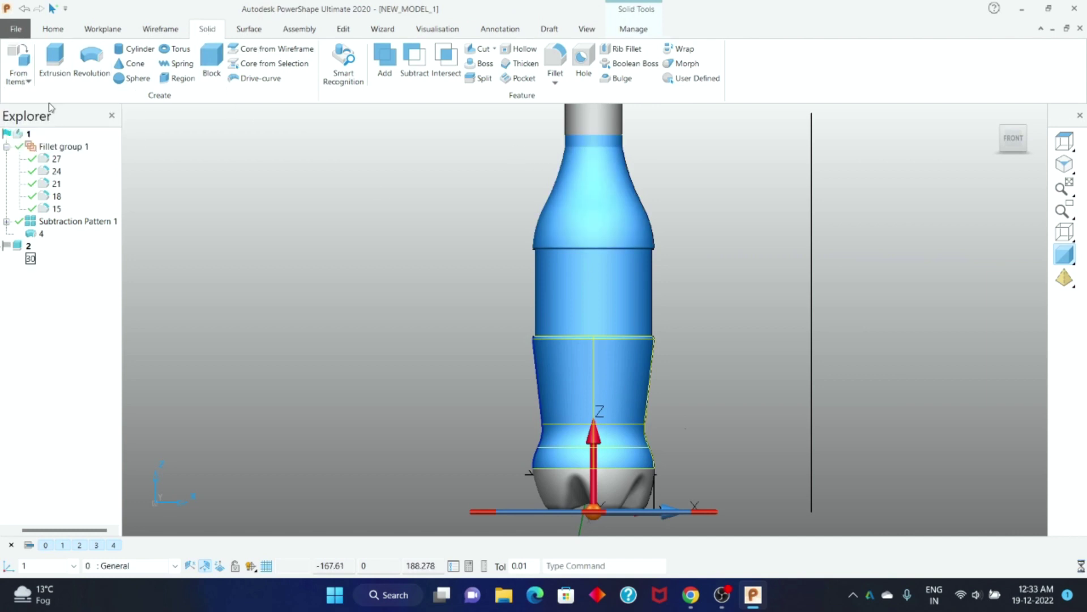
middle_click_drag(687, 380, 649, 331, "shift")
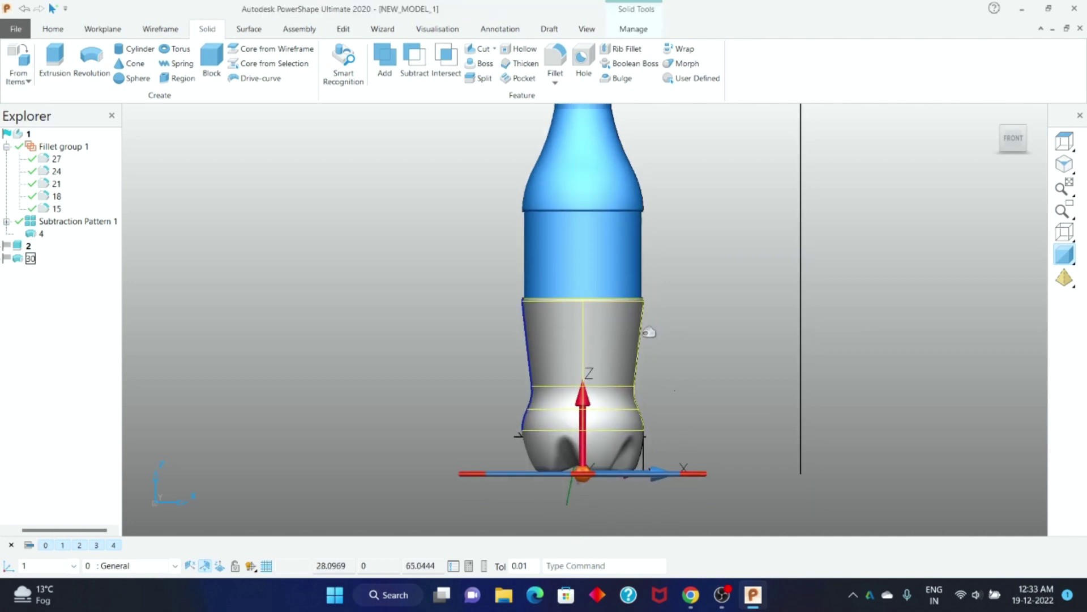
right_click(552, 337)
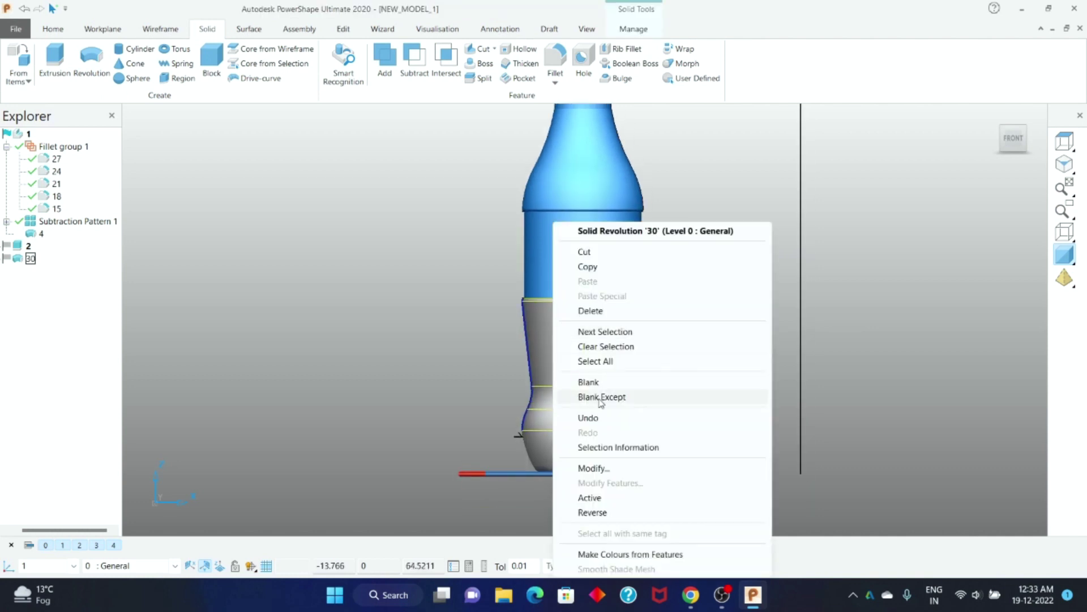
left_click(595, 397)
middle_click_drag(595, 396, 574, 374)
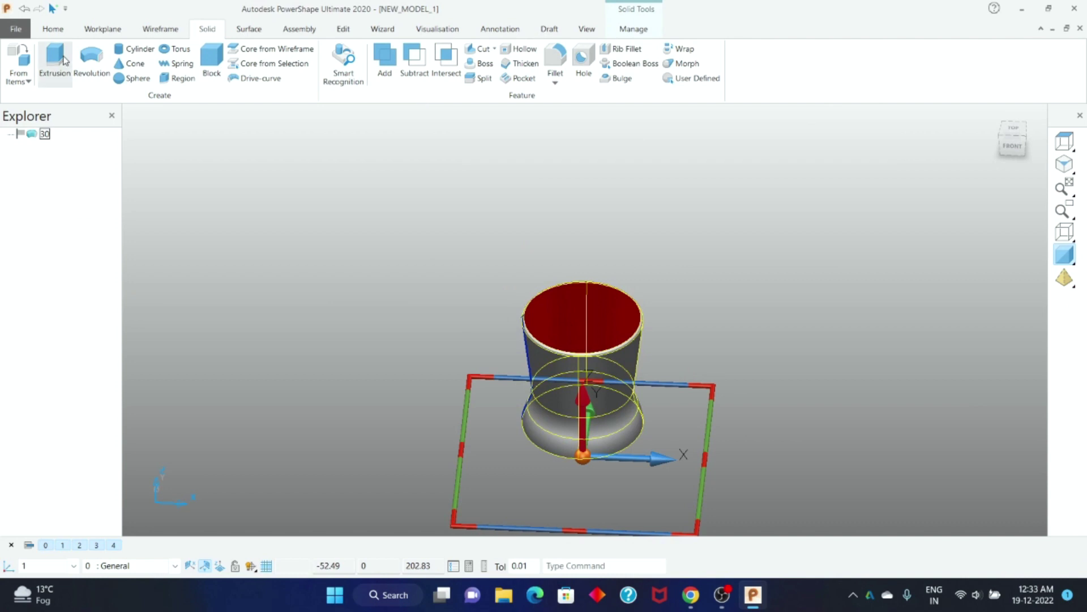
Repair solid 30's hole fault in Solid Doctor, then finish and skip the remaining faults
left_click(616, 34)
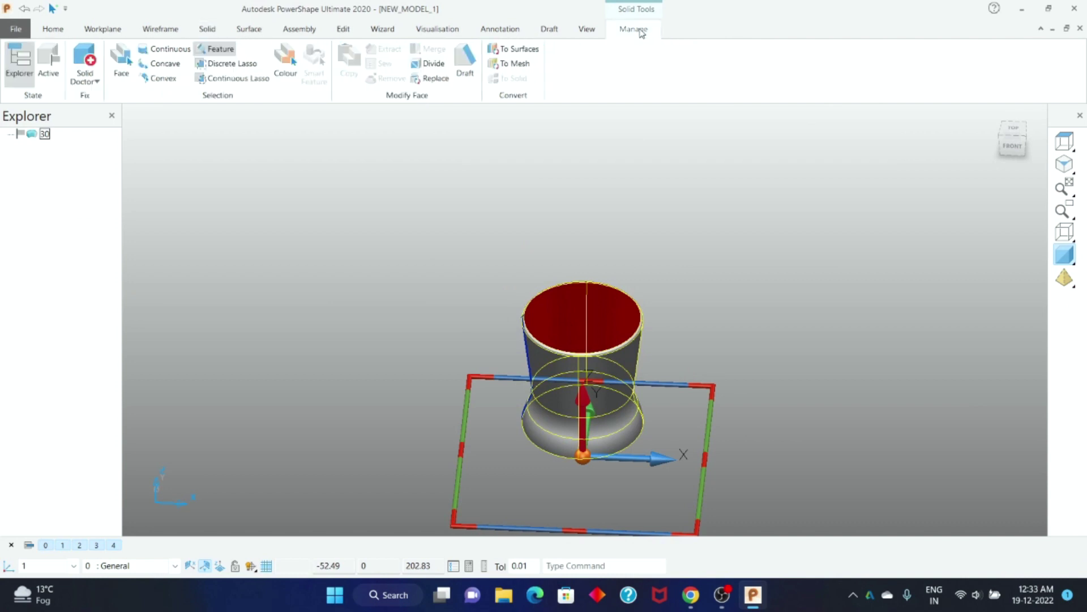
left_click(85, 62)
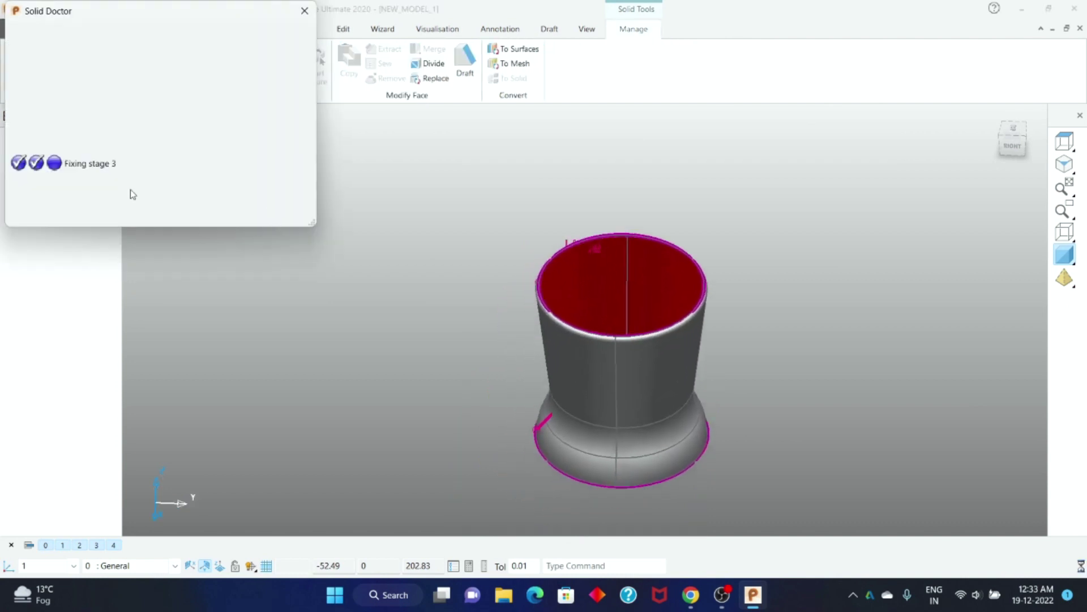
left_click(88, 187)
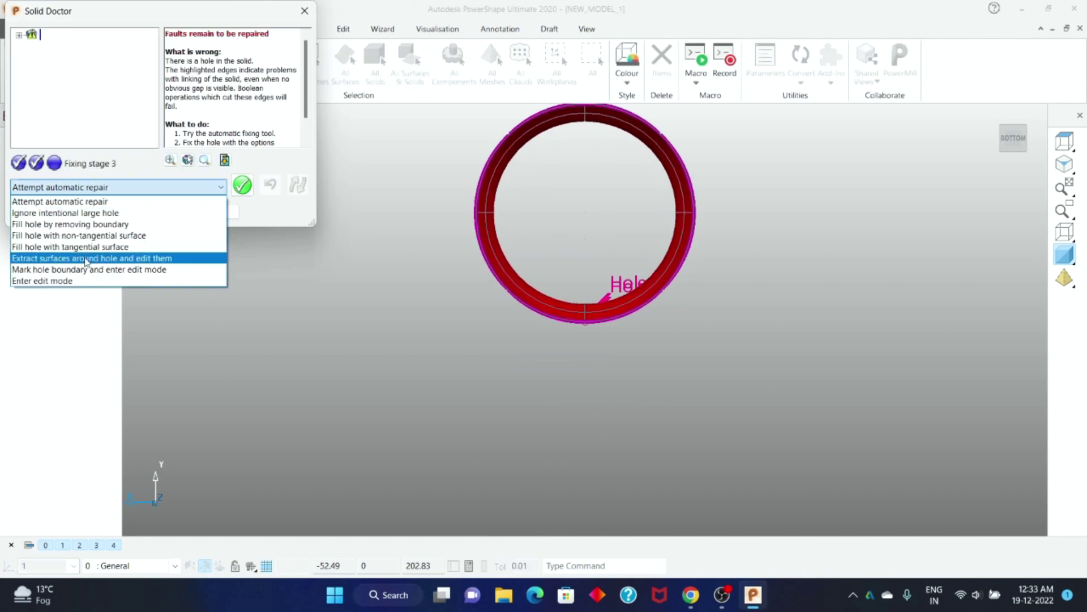
left_click(80, 233)
left_click(242, 185)
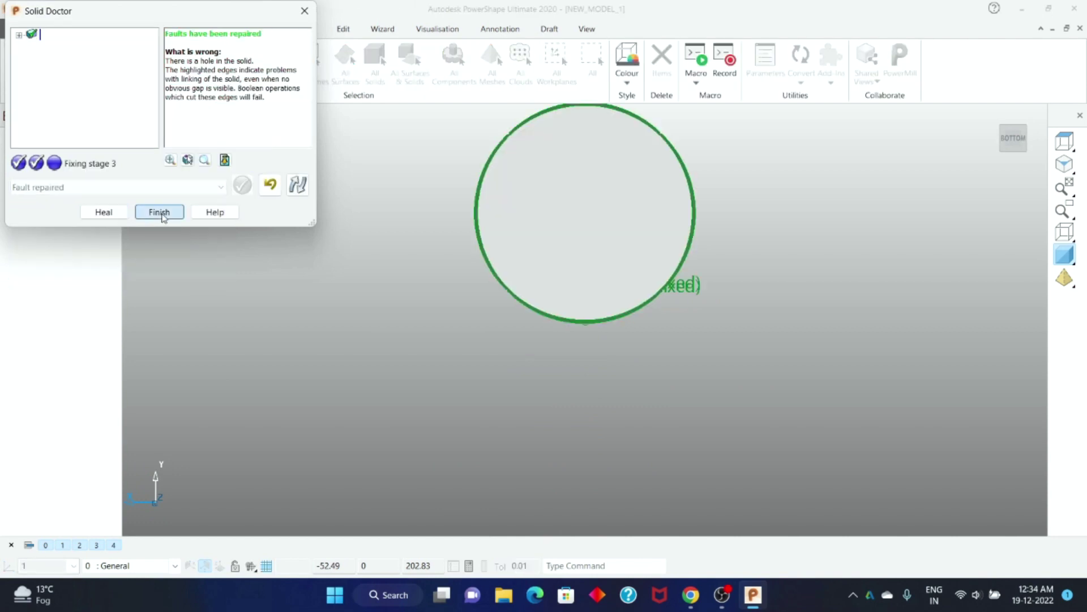
left_click(159, 212)
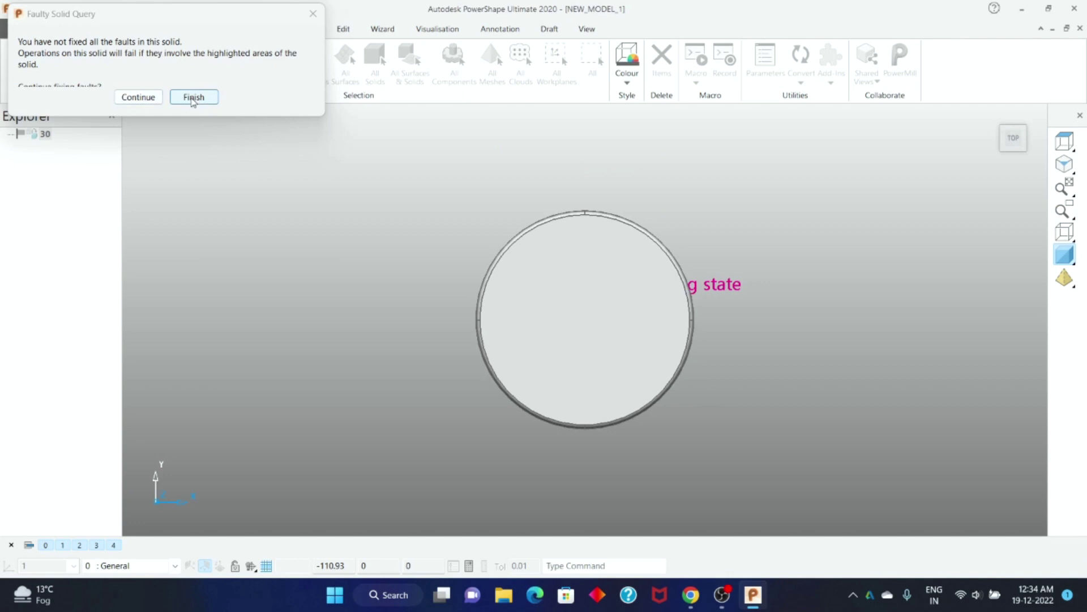
left_click(194, 97)
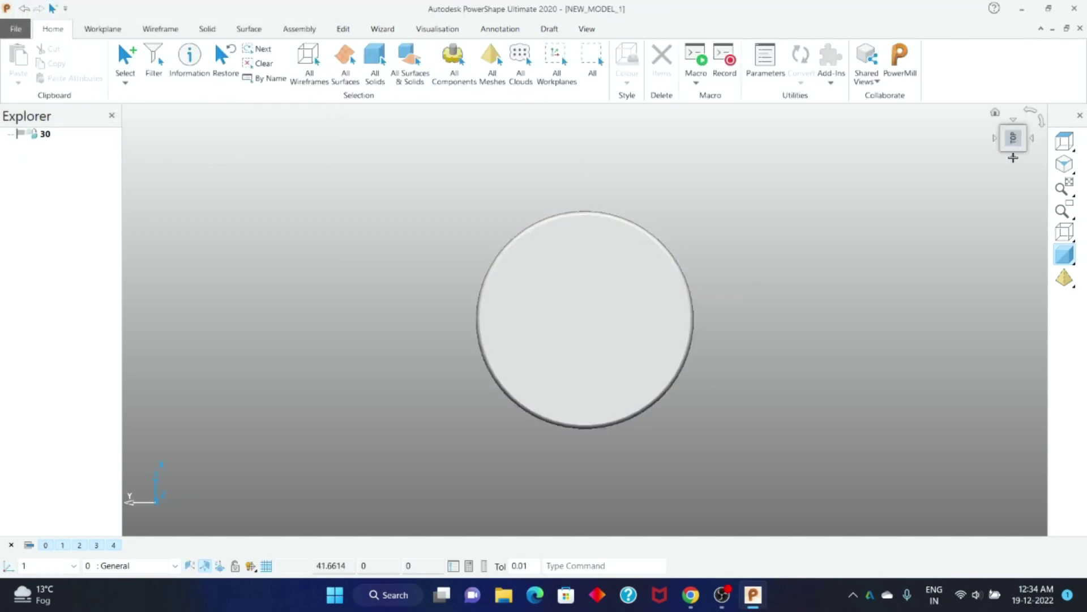
Switch to a side view and unblank all the hidden bottle items
left_click(1013, 157)
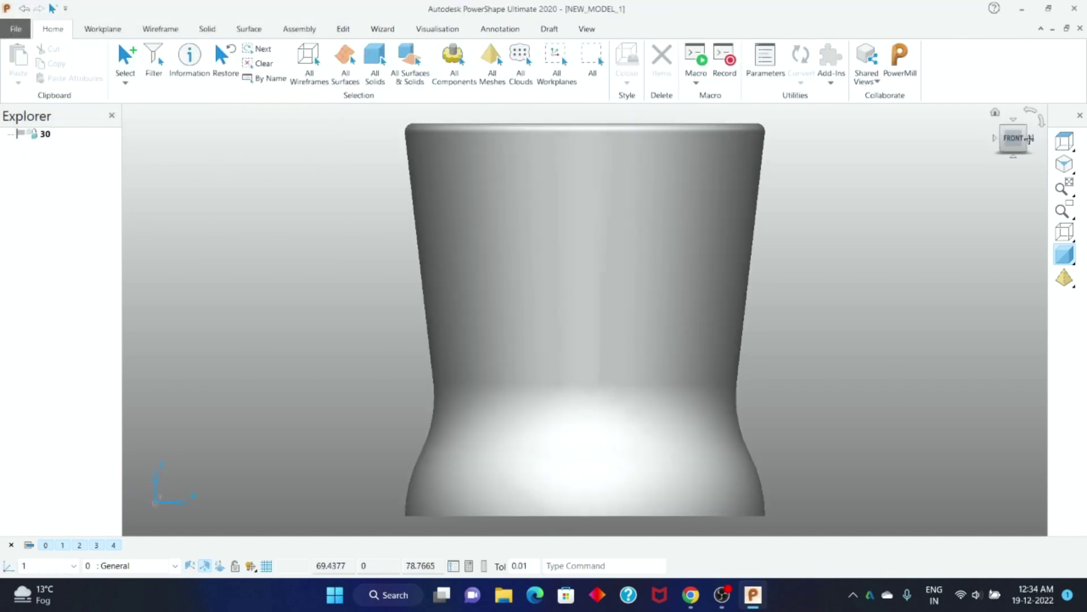
right_click(708, 234)
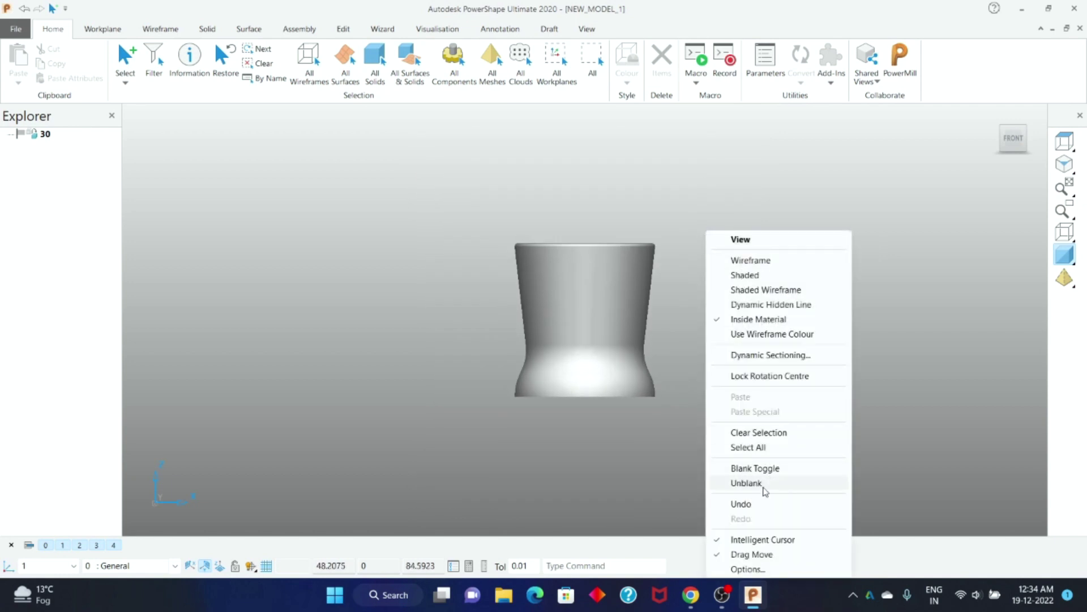
left_click(763, 486)
scroll(708, 291, "up", 1)
scroll(672, 304, "up", 1)
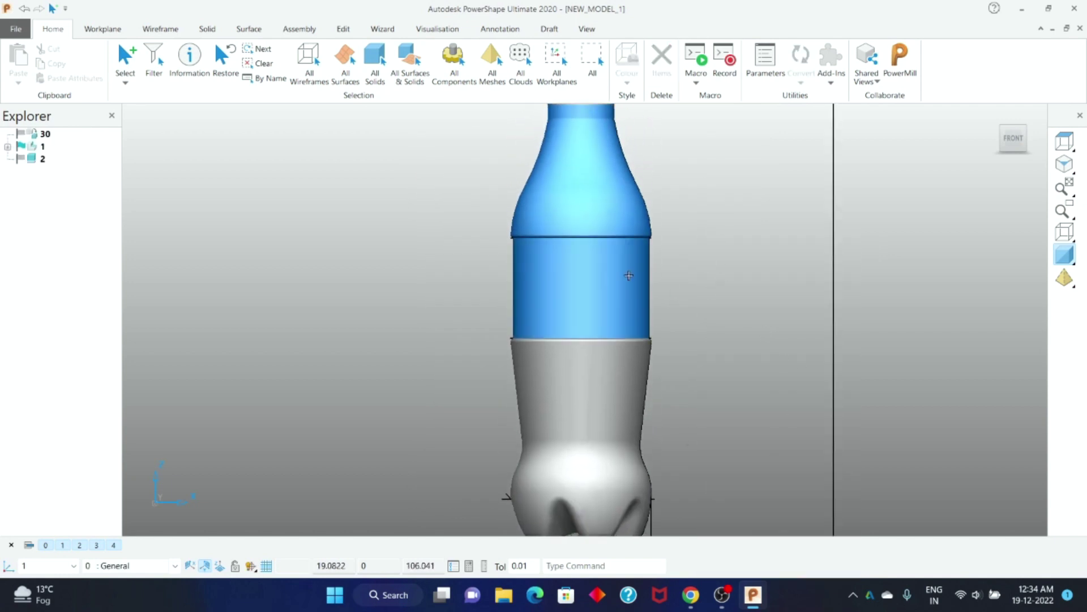
scroll(611, 266, "up", 2)
Hide the blue bottle surfaces by turning off level 1
left_click(603, 260)
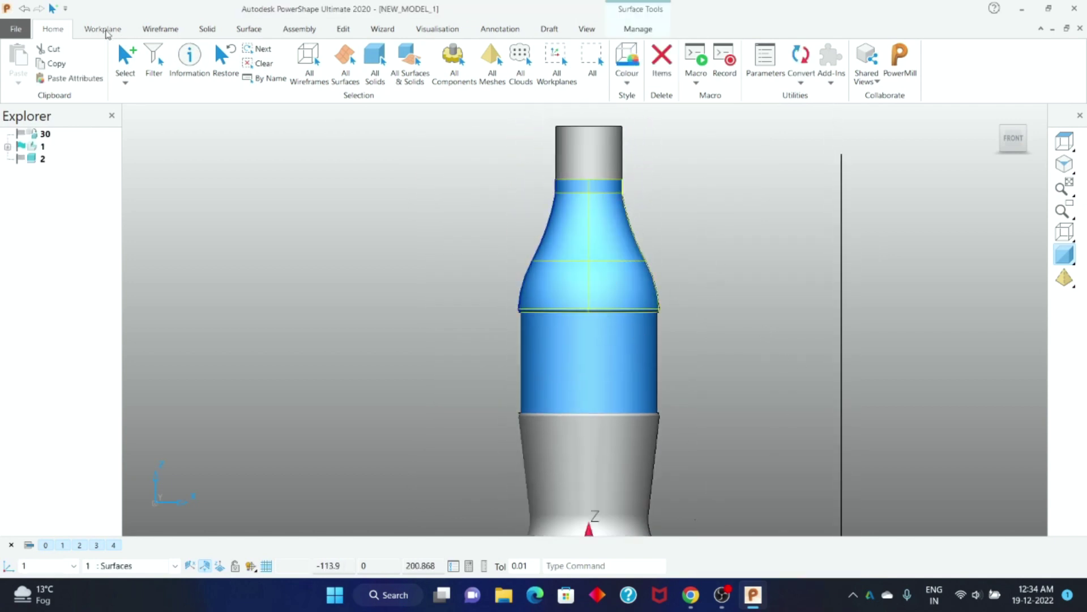
left_click(716, 444)
middle_click_drag(716, 444, 668, 279, "shift")
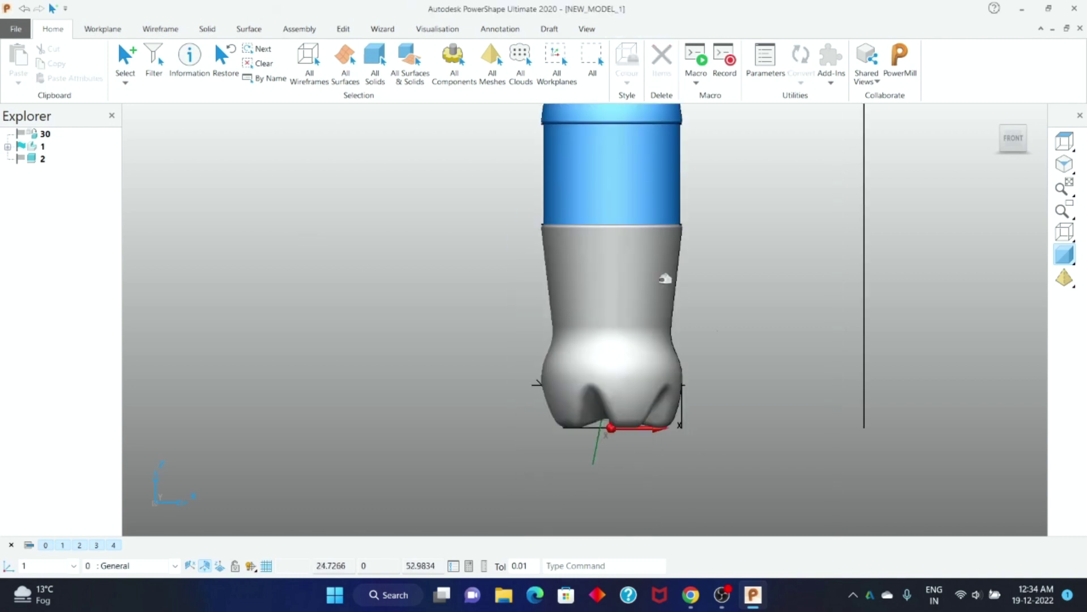
left_click(64, 545)
Hide the grey repaired solid by switching off its level
left_click(496, 369)
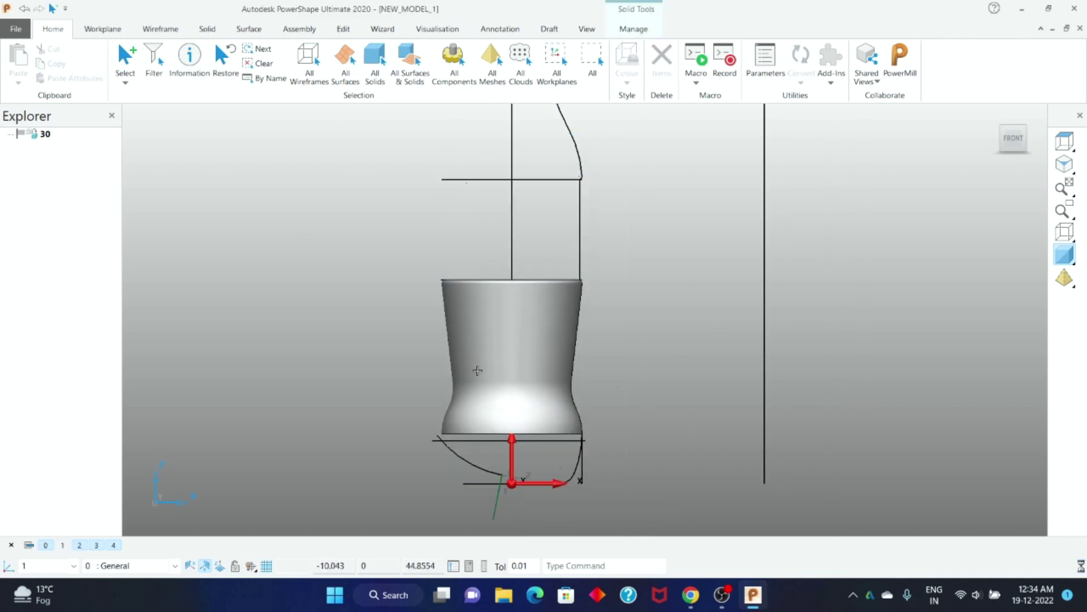
left_click(175, 565)
left_click(108, 503)
left_click(340, 404)
Zoom into the profile wireframe and box-select the bottle's curved side profile curve
scroll(543, 387, "up", 3)
middle_click_drag(543, 387, 551, 328, "shift")
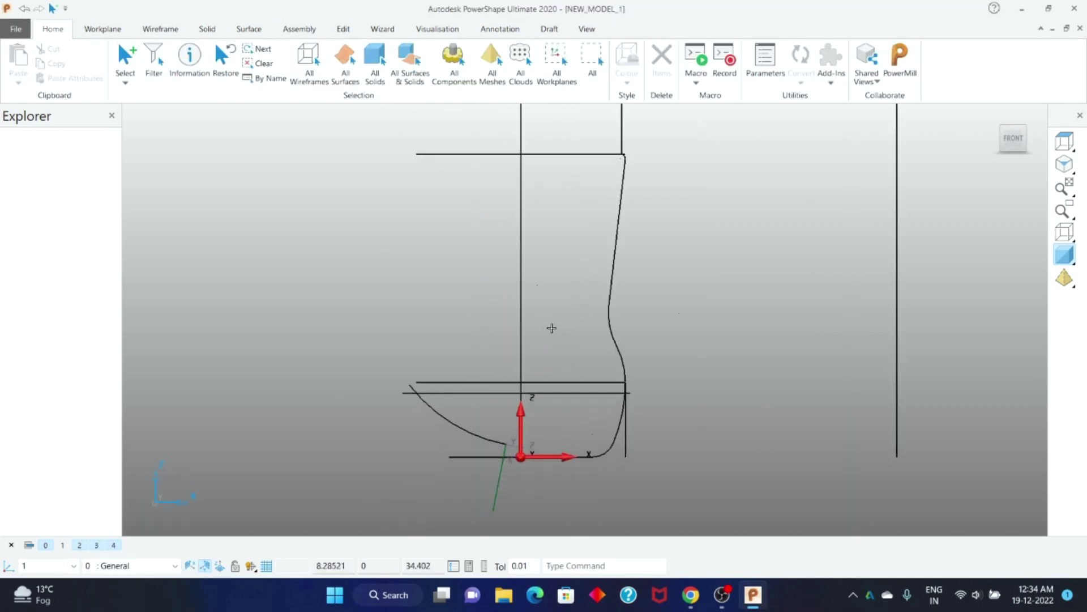
middle_click_drag(660, 284, 677, 308, "shift")
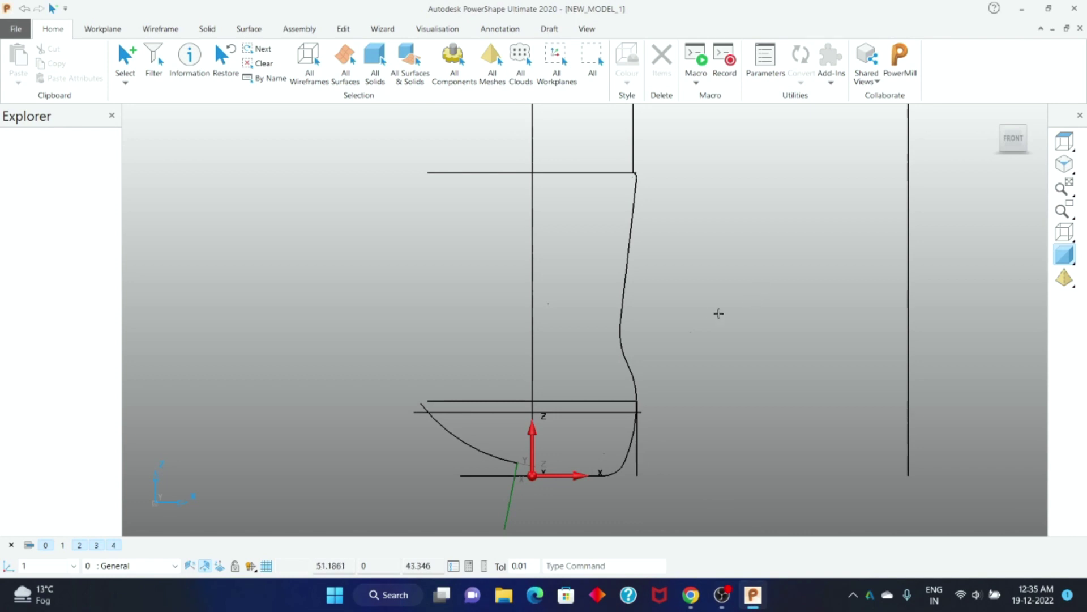
middle_click_drag(718, 313, 708, 308, "shift")
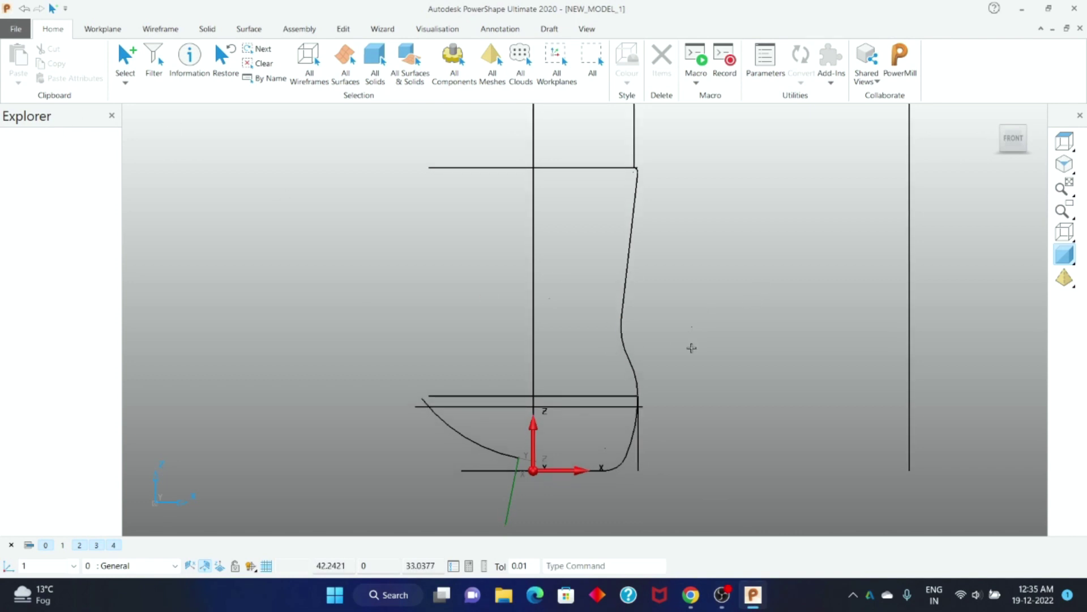
scroll(691, 348, "up", 2)
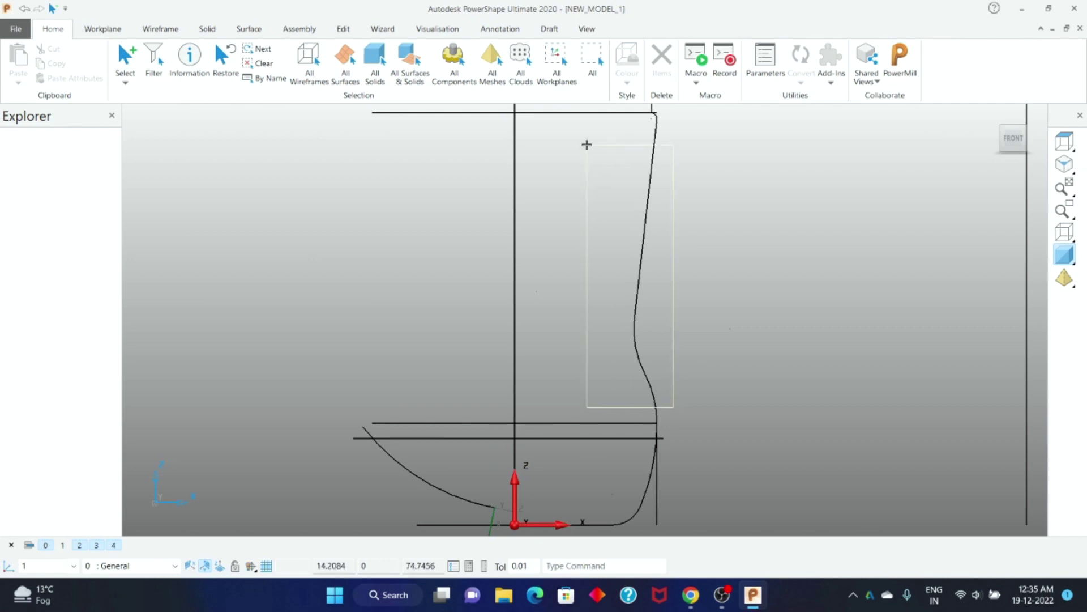
left_click_drag(672, 406, 586, 120)
mouse_move(678, 353)
middle_mouse_down("shift")
mouse_move(648, 255)
mouse_move(379, 328)
middle_mouse_up("shift")
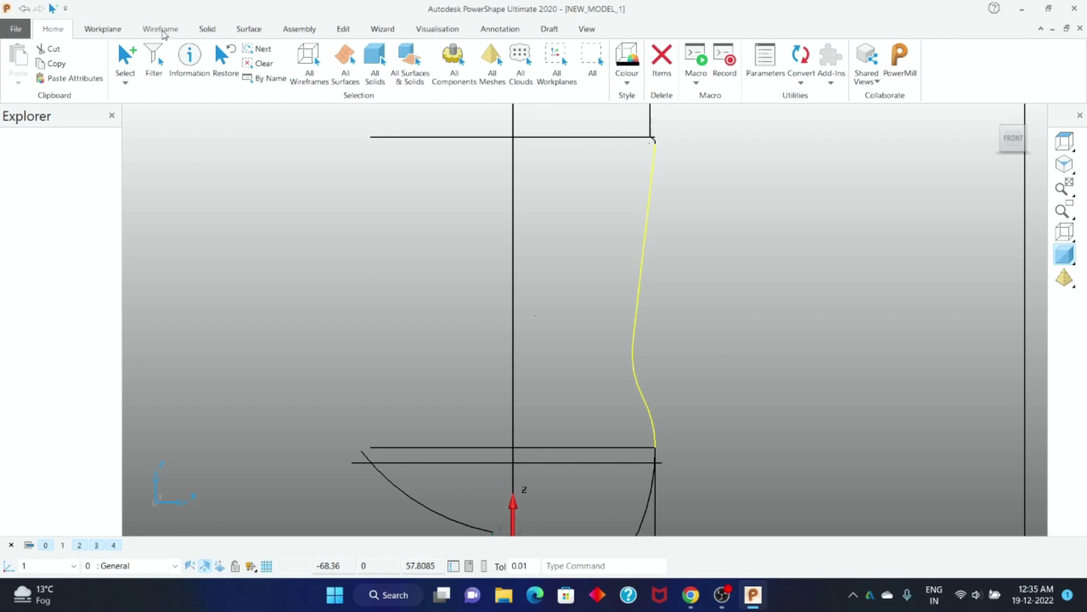
Reverse the direction of the small shoulder arc in its properties
left_click(343, 29)
left_click(163, 60)
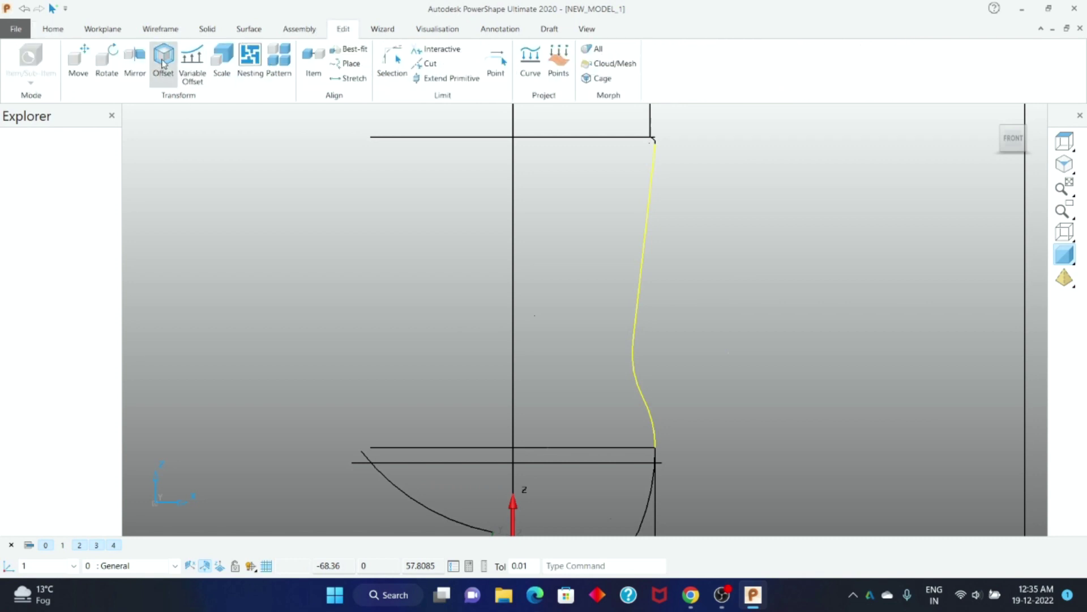
left_click(499, 183)
left_click(759, 367)
double_click(654, 424)
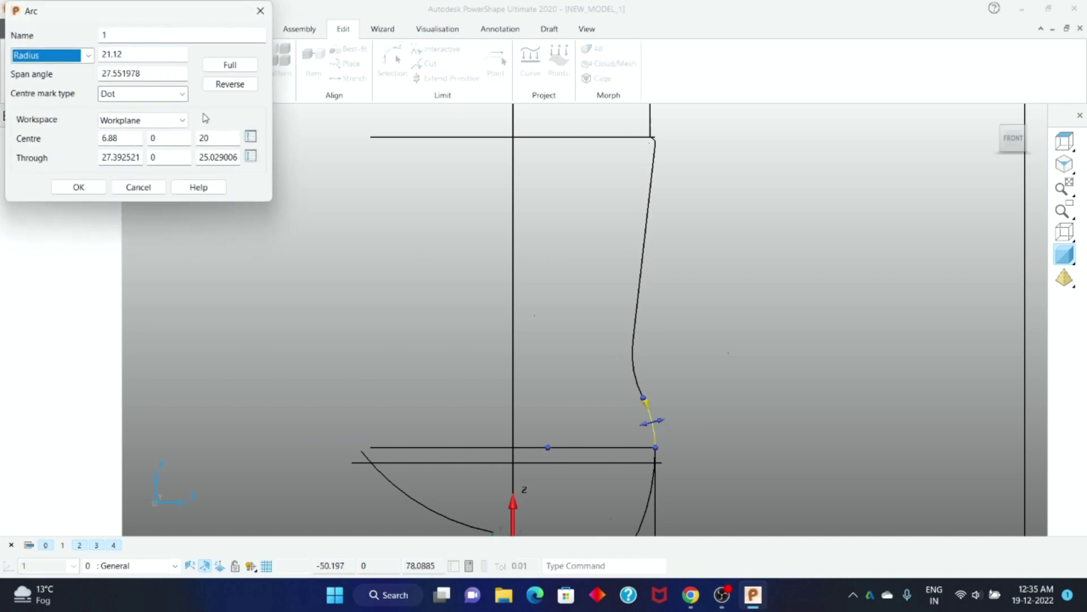
left_click(227, 84)
key("Return")
Offset the long profile curve by 1 and -1.2, then delete the outer copy
left_click(640, 269)
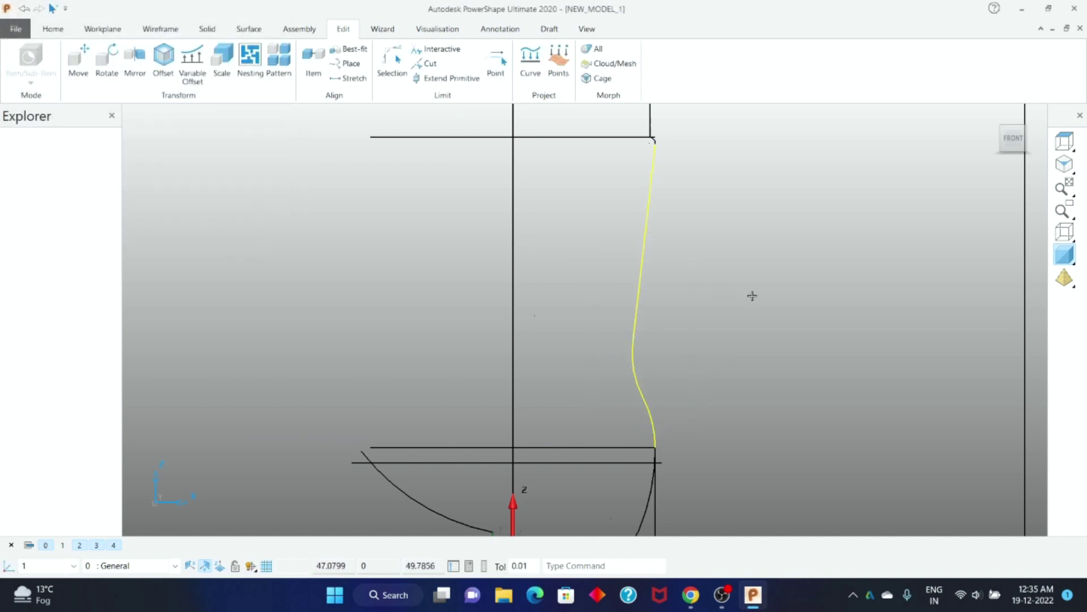
left_click(163, 61)
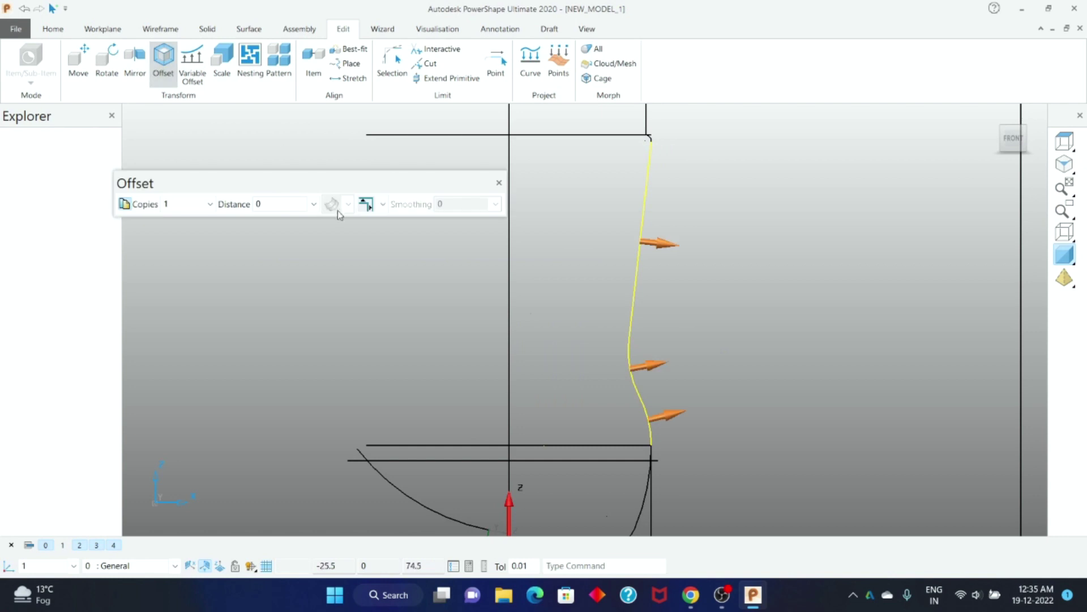
double_click(274, 205)
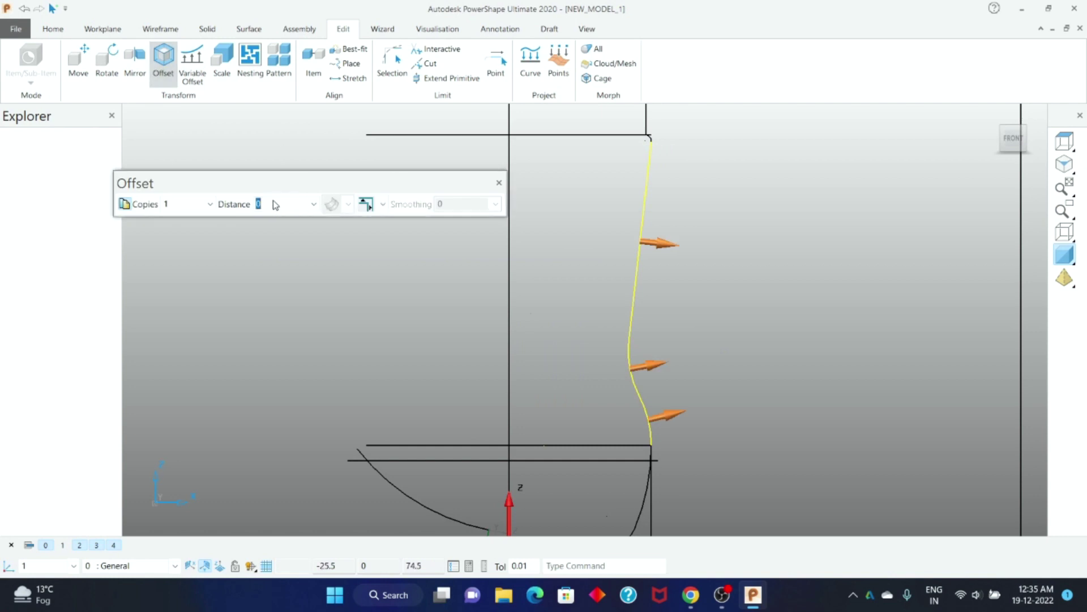
type("-1.2")
key("Return")
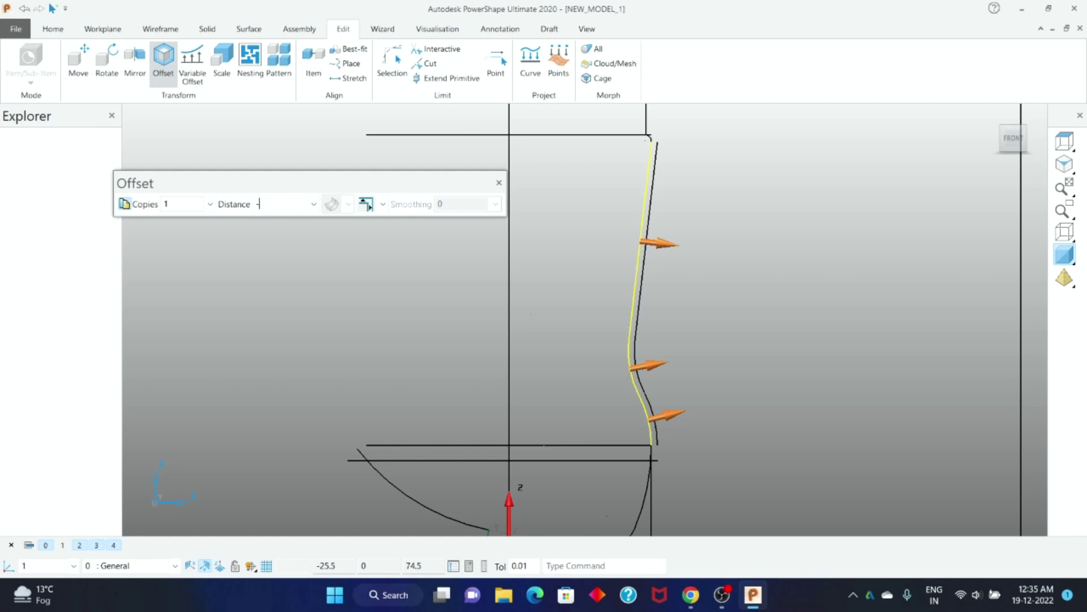
key("Return")
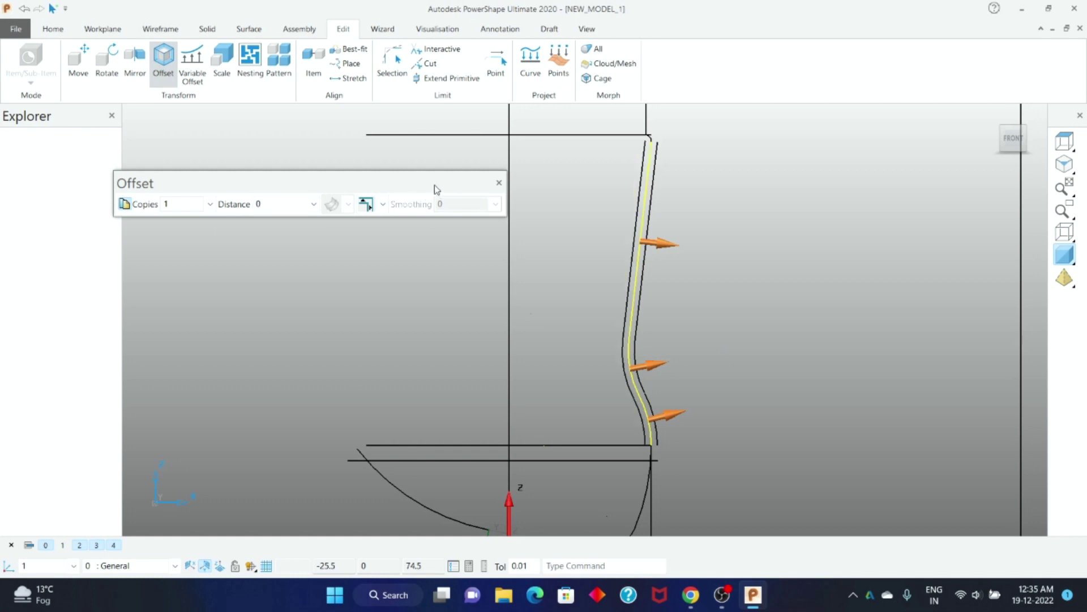
left_click(499, 183)
left_click(657, 206)
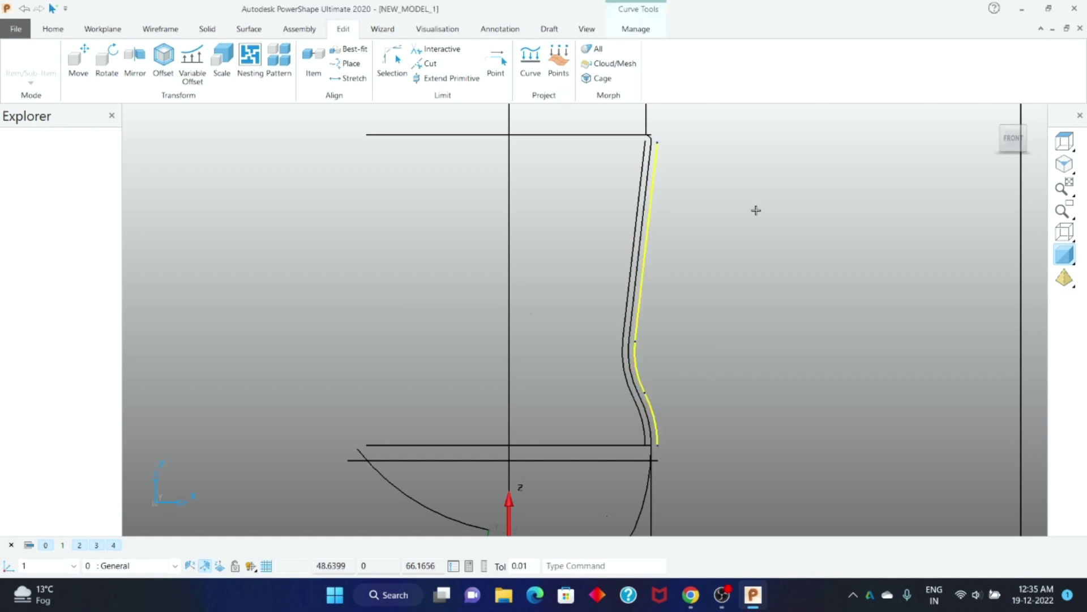
key("Delete")
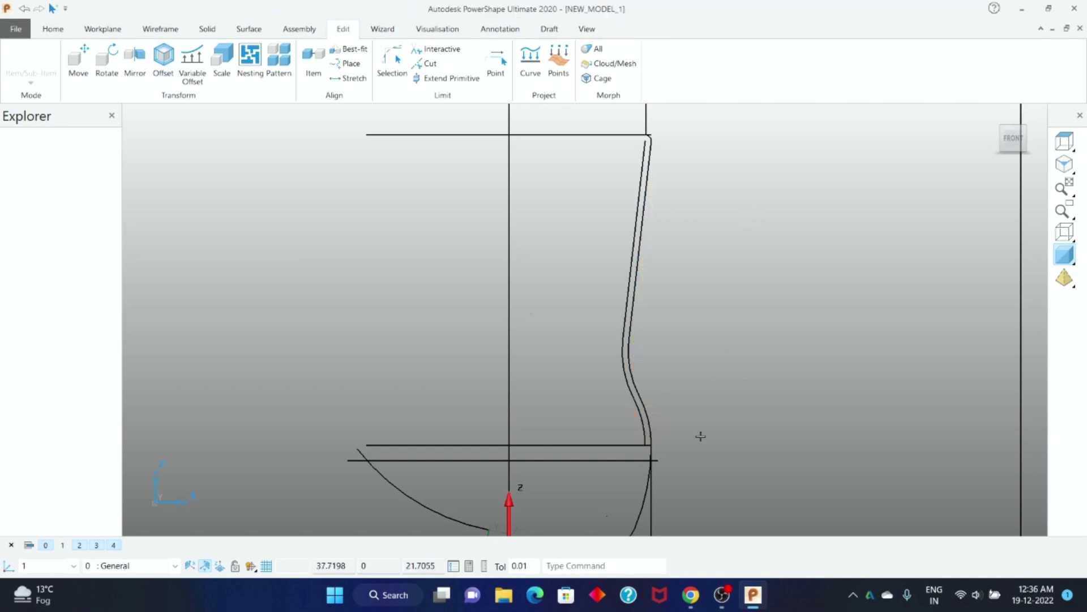
scroll(700, 436, "up", 1)
scroll(699, 425, "down", 1)
scroll(697, 401, "up", 1)
scroll(705, 359, "up", 2)
middle_click_drag(705, 318, 591, 316, "shift")
left_click(153, 30)
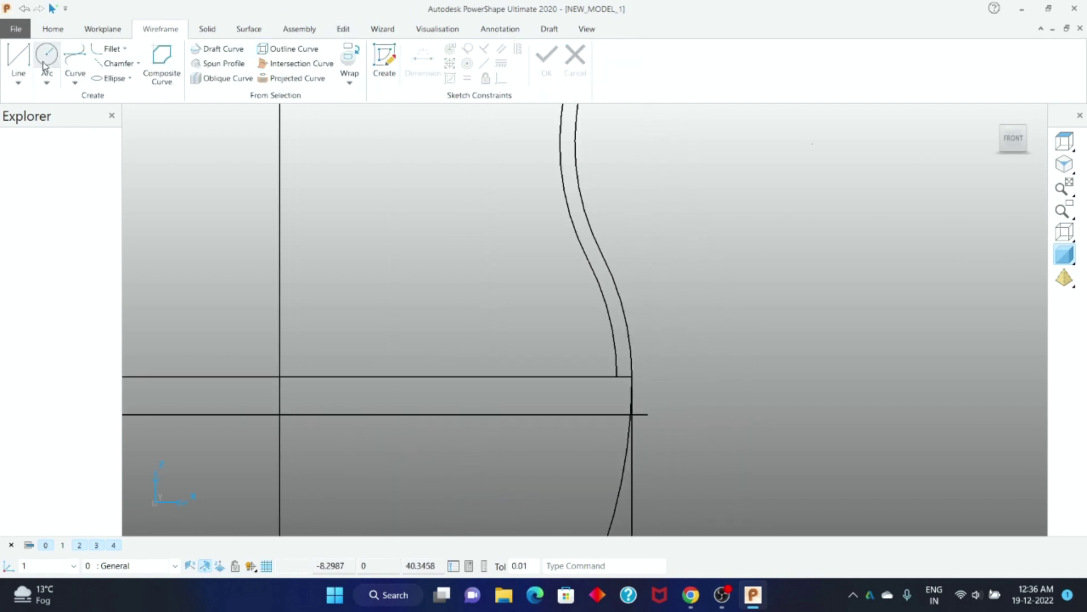
left_click(19, 59)
left_click(19, 82)
left_click(40, 104)
left_click(616, 340)
scroll(659, 422, "up", 1)
scroll(663, 408, "up", 2)
scroll(657, 397, "up", 3)
scroll(641, 330, "down", 5)
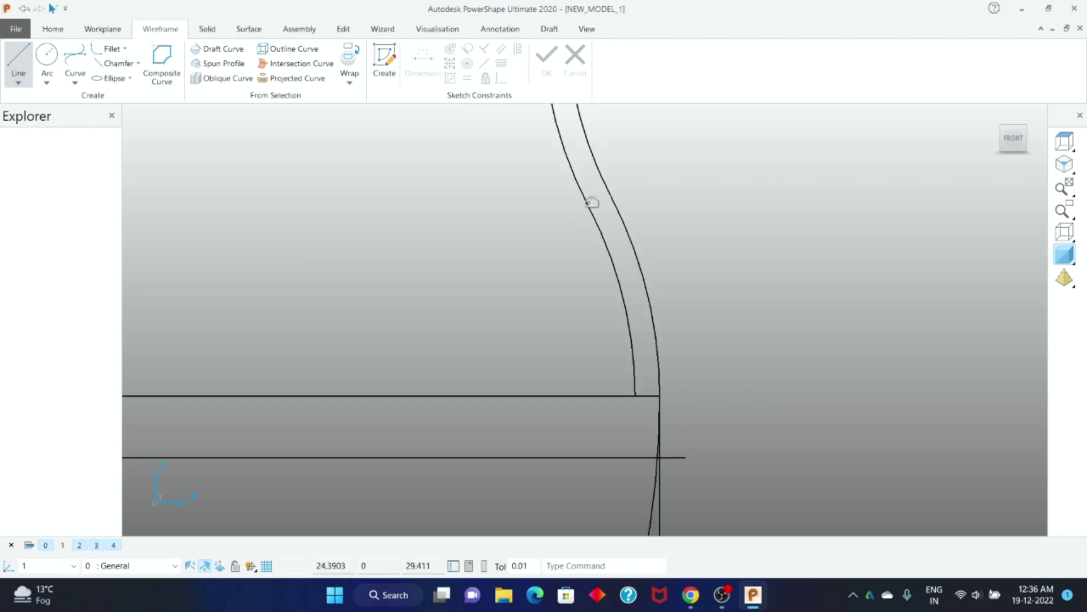
left_click(590, 204)
left_click(699, 374)
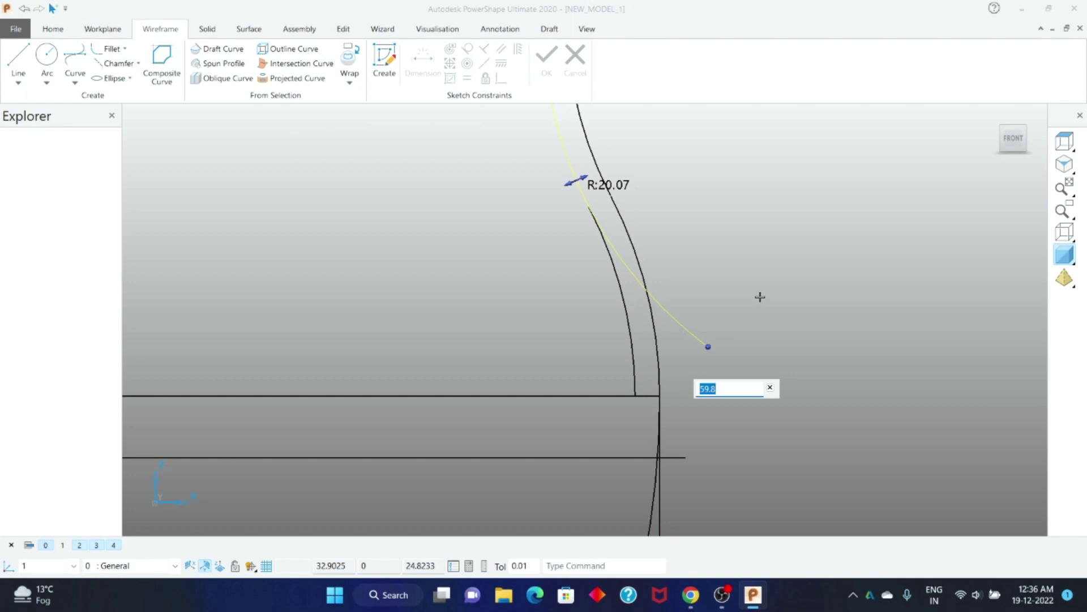
key("Return")
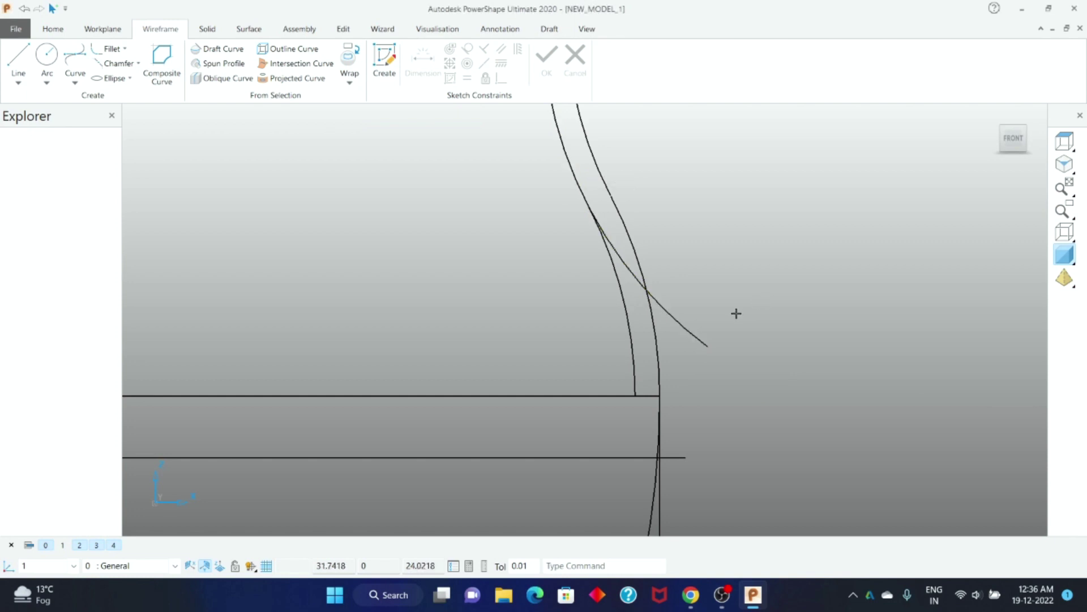
key("ctrl+z")
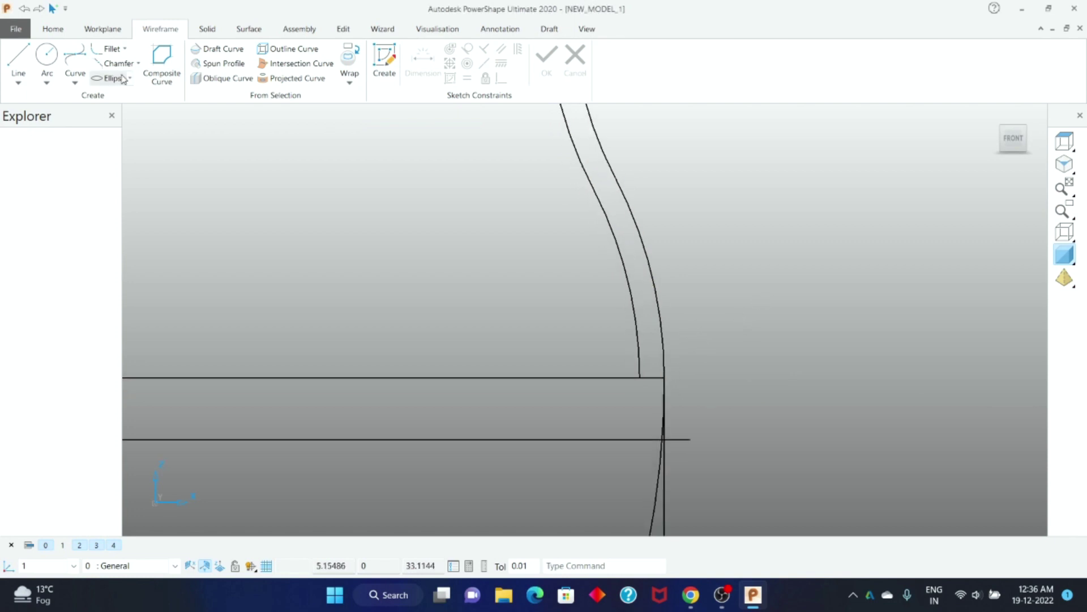
left_click(664, 378)
Offset the 56-long horizontal line to add a parallel copy just above it
scroll(643, 310, "down", 3)
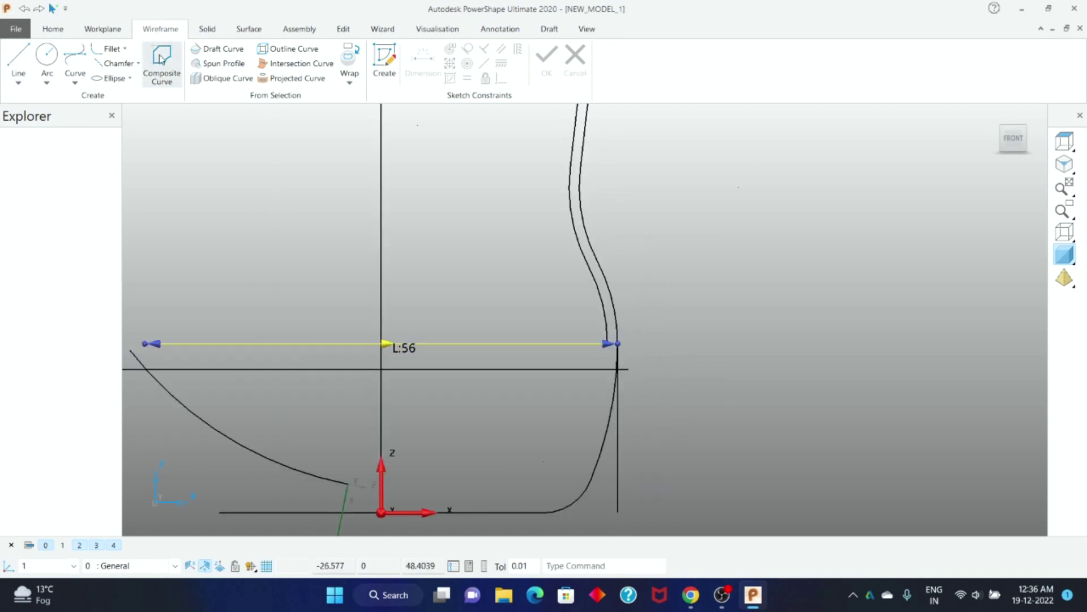
left_click(350, 34)
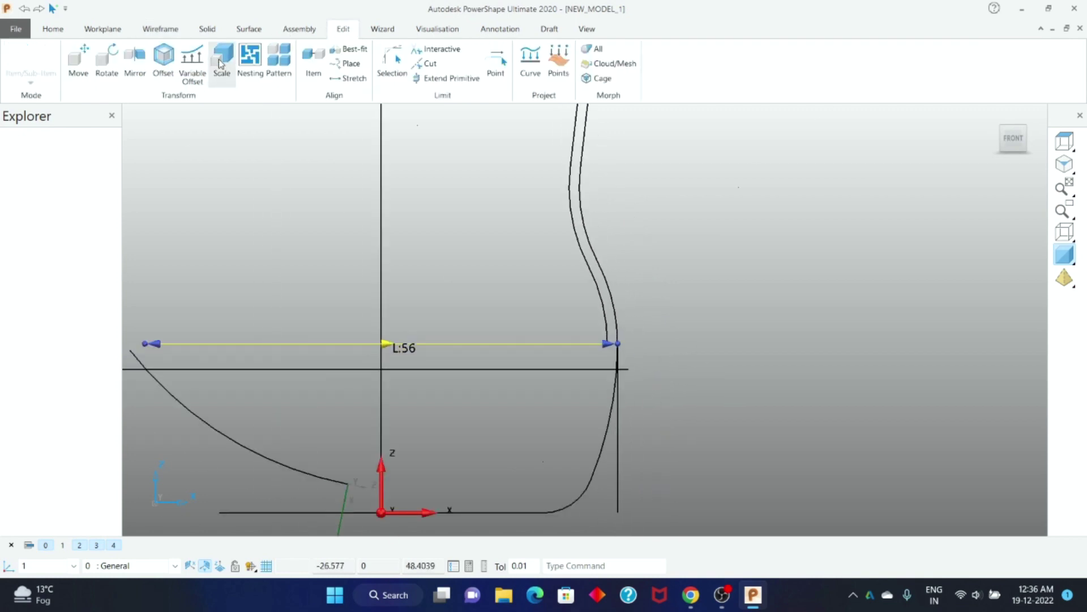
left_click(163, 63)
double_click(293, 208)
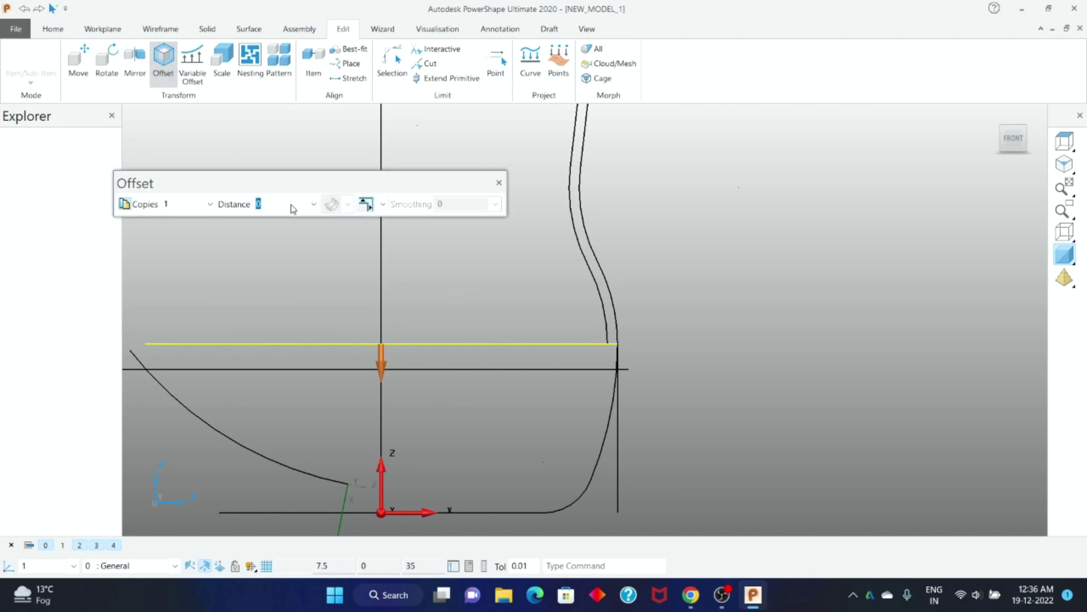
key("Return")
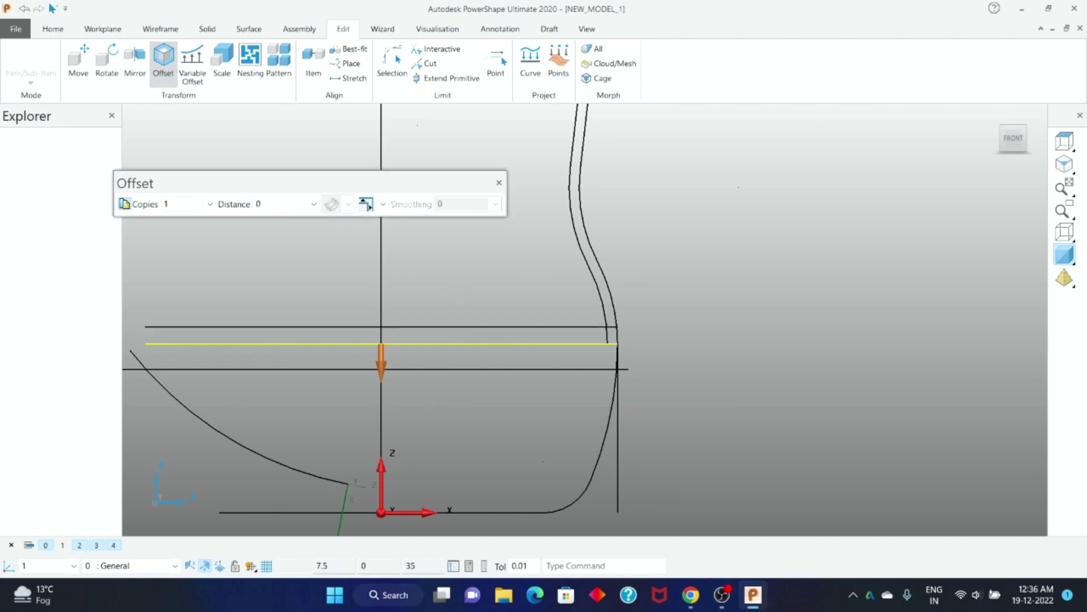
left_click(499, 182)
scroll(586, 318, "up", 3)
scroll(607, 224, "up", 2)
scroll(638, 283, "up", 2)
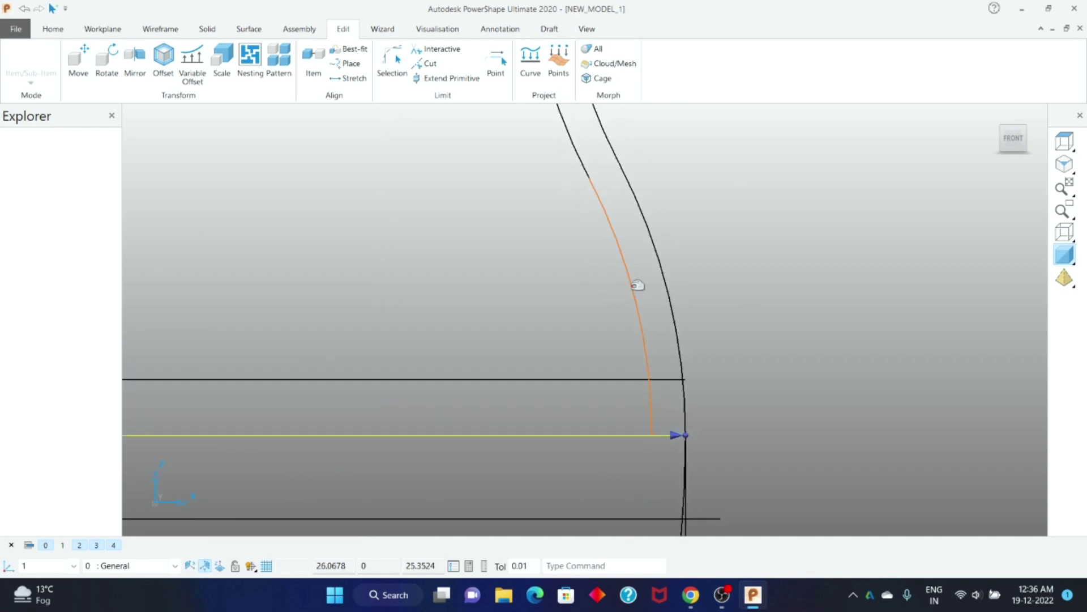
Draw a 24.2-radius arc tangent to the profile curve, ending at the line intersection
left_click(153, 33)
left_click(47, 79)
left_click(59, 133)
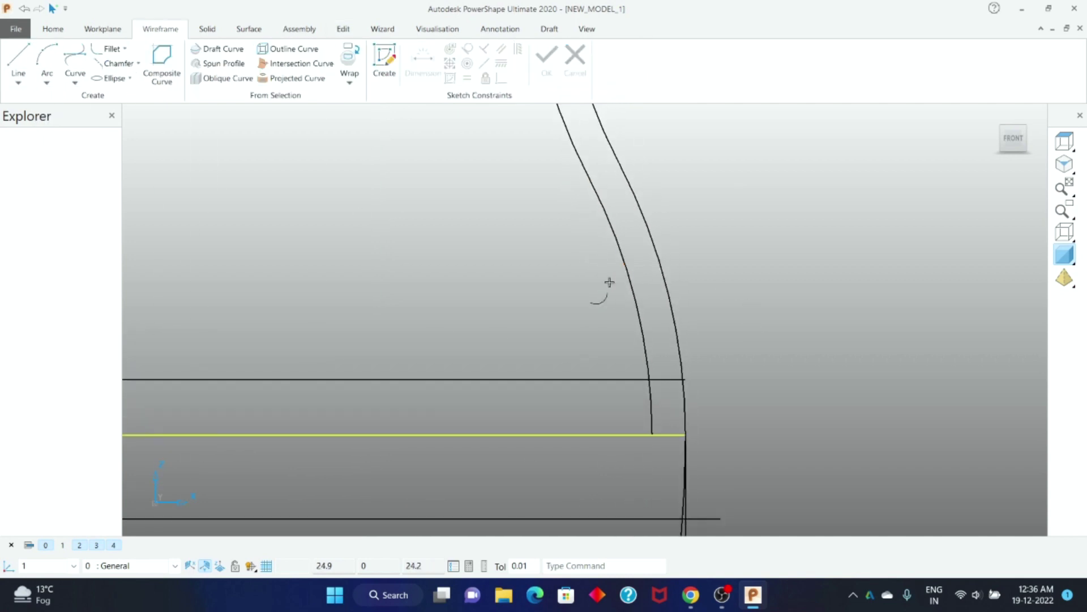
left_click(578, 166)
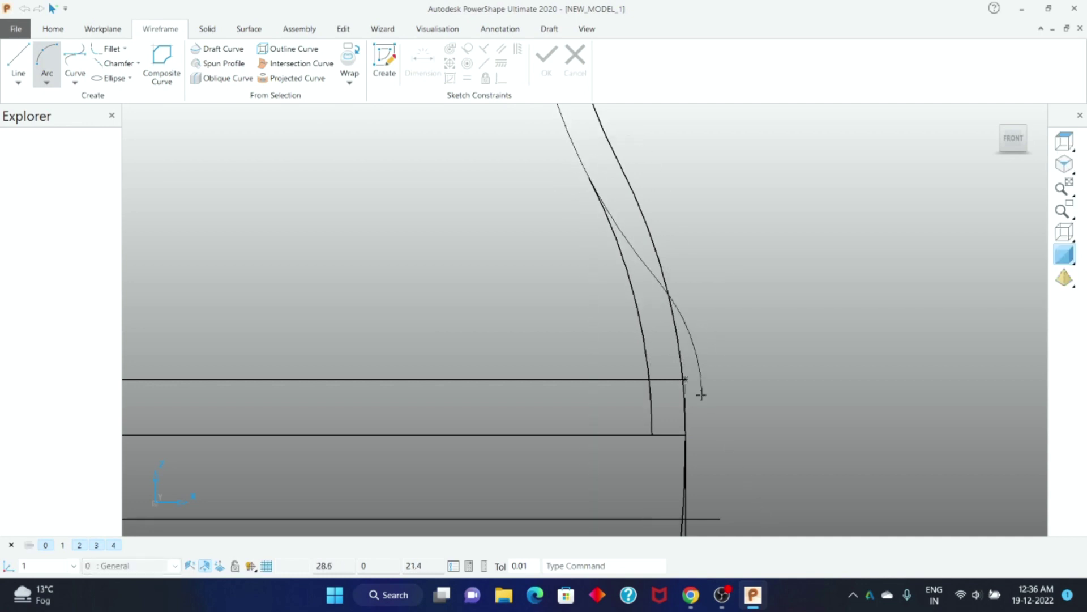
scroll(736, 408, "up", 2)
scroll(737, 396, "up", 1)
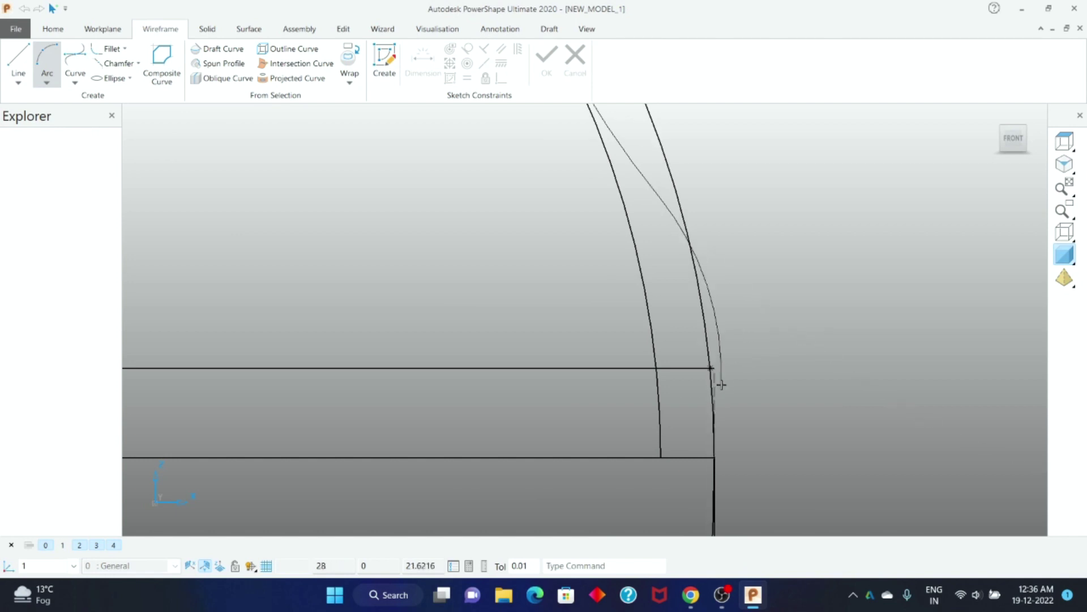
scroll(722, 381, "up", 2)
left_click(798, 401)
scroll(731, 252, "down", 2)
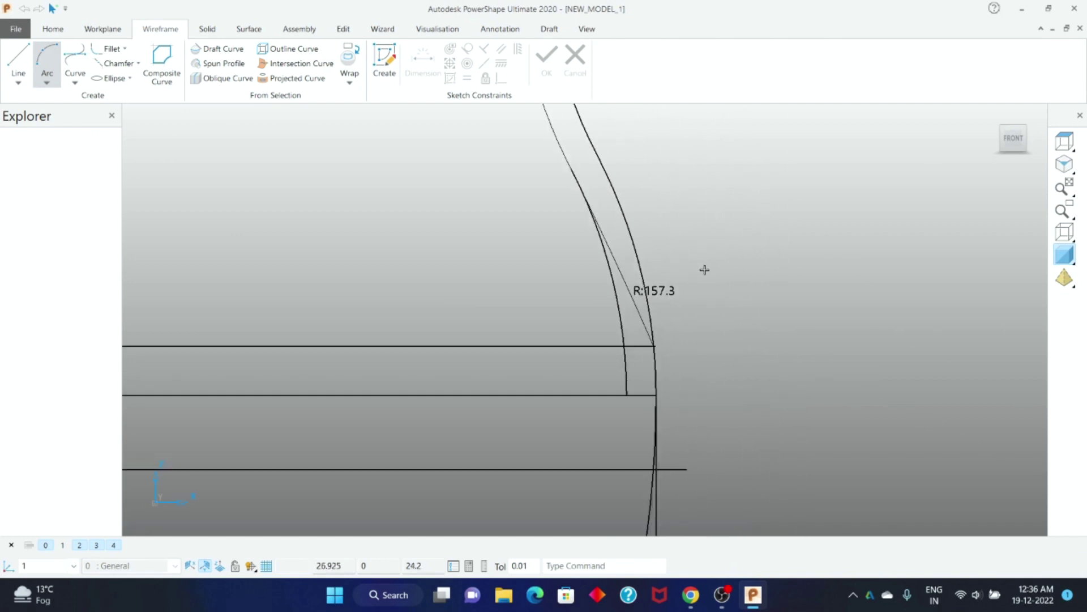
left_click(631, 276)
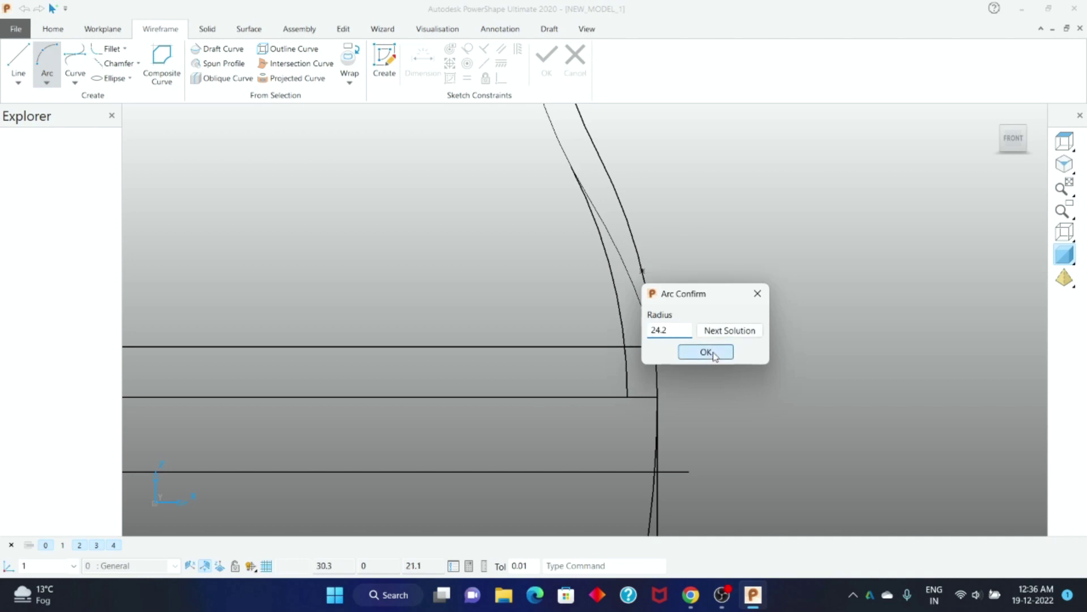
left_click(706, 352)
Extend the new arc's lower end, then delete and restore the inner R:19.92 arc
right_click(710, 238)
key("Escape")
left_click(661, 336)
left_click_drag(657, 347, 672, 420)
left_click(622, 313)
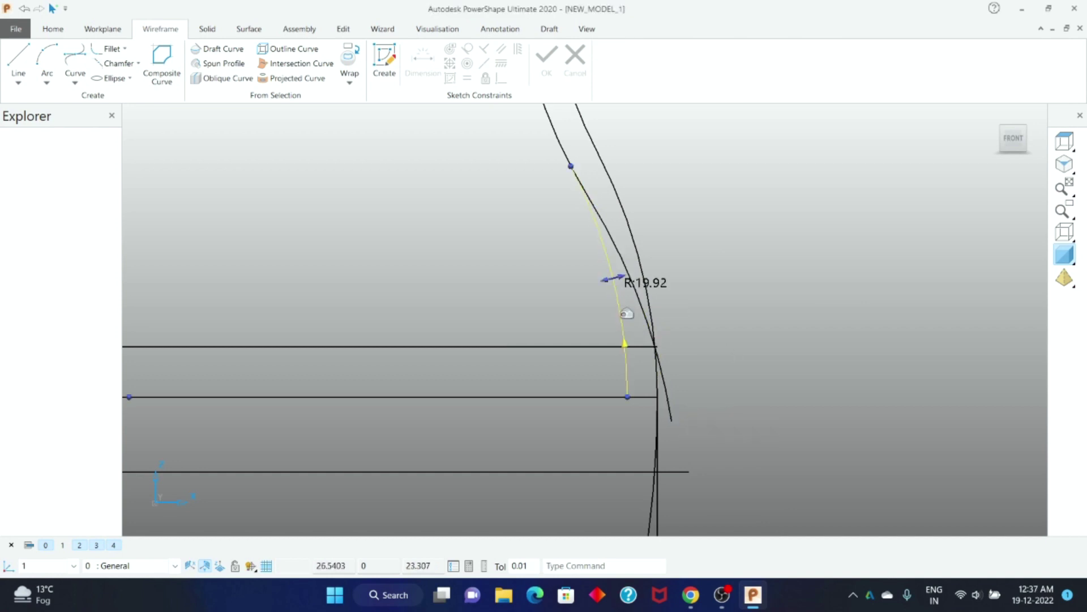
key("Delete")
scroll(750, 258, "down", 1)
scroll(748, 261, "down", 2)
scroll(747, 261, "up", 2)
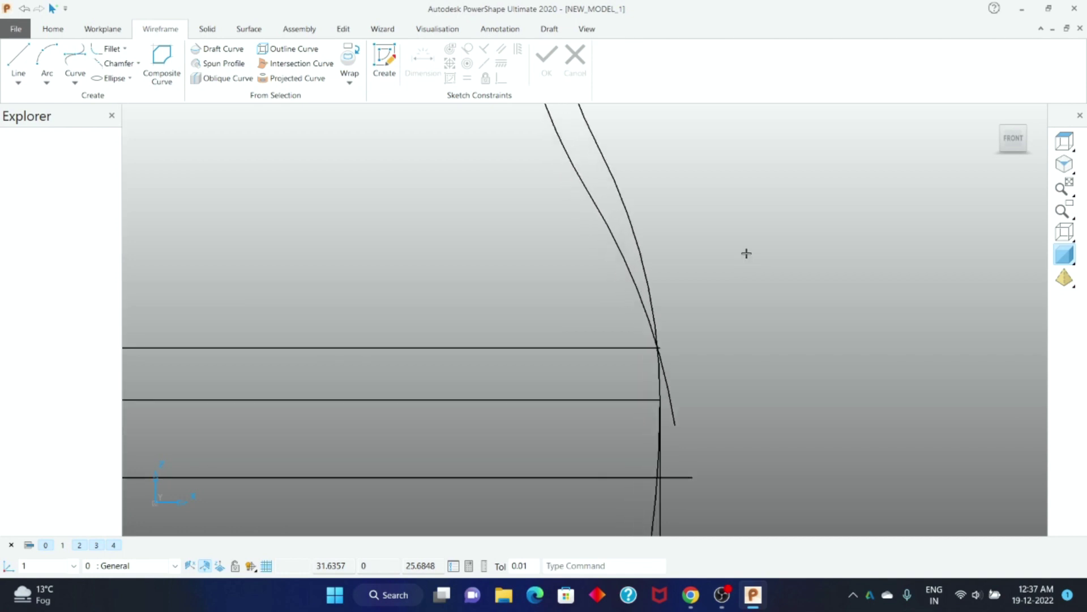
key("ctrl+z")
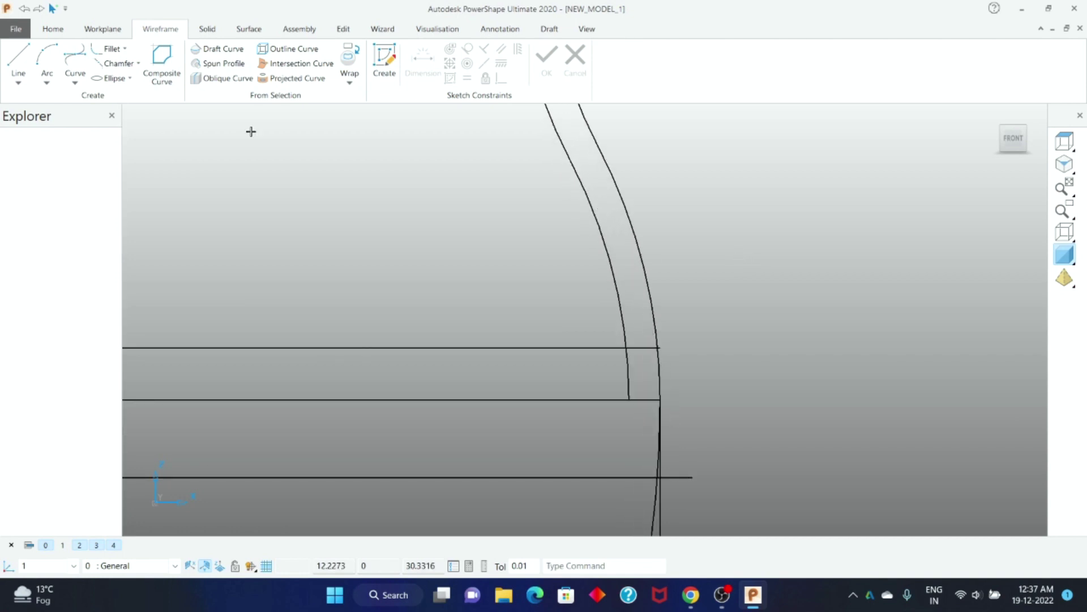
left_click(47, 59)
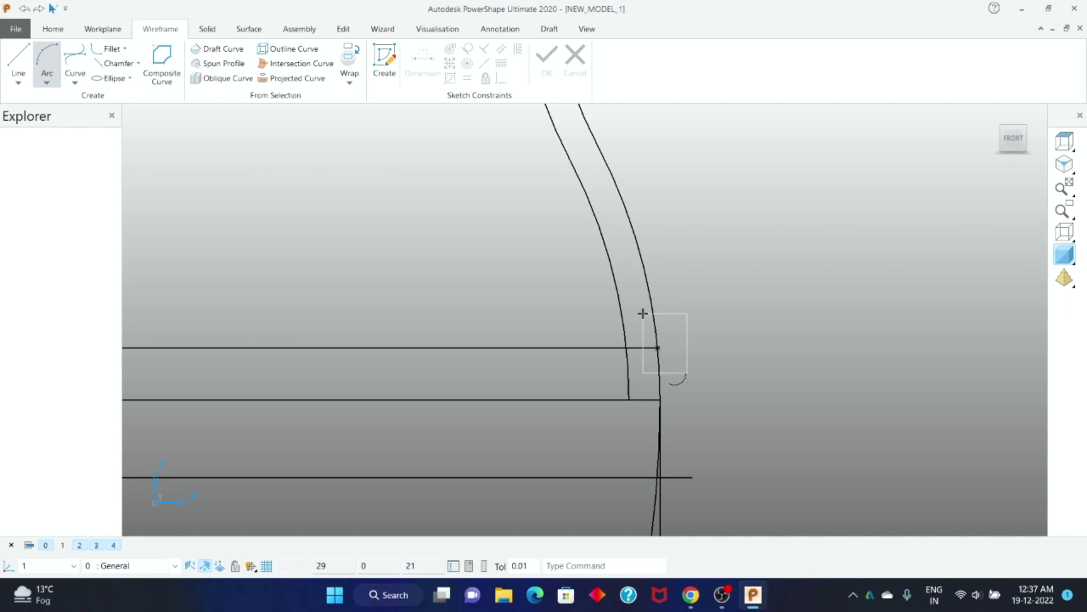
Draw a radius-9 arc from the curve-line intersection to a point on the profile curve
scroll(680, 346, "up", 4)
left_click(529, 352)
scroll(529, 353, "down", 2)
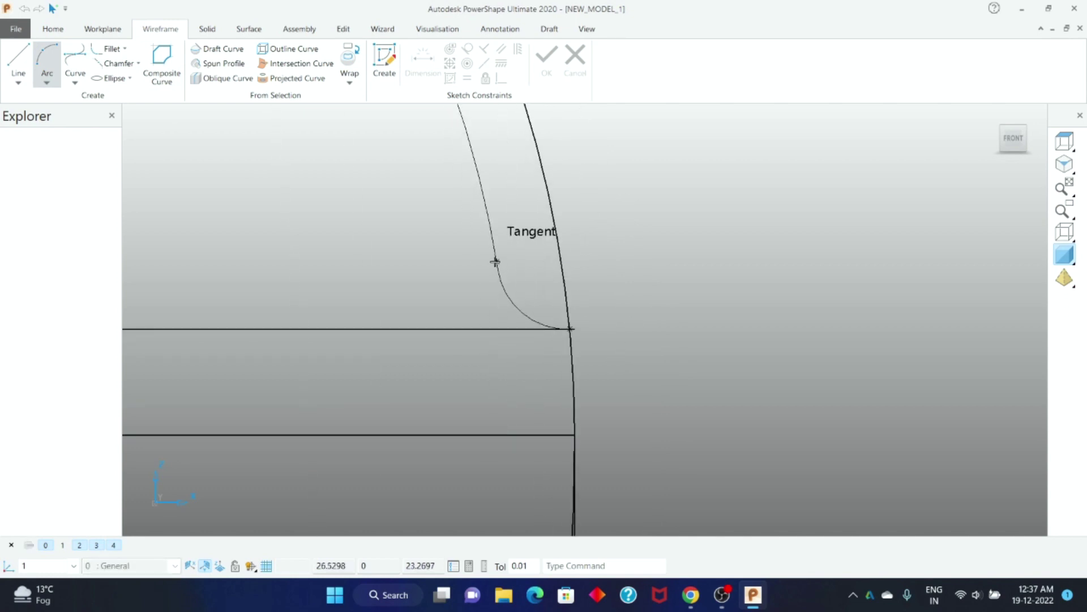
left_click(542, 291)
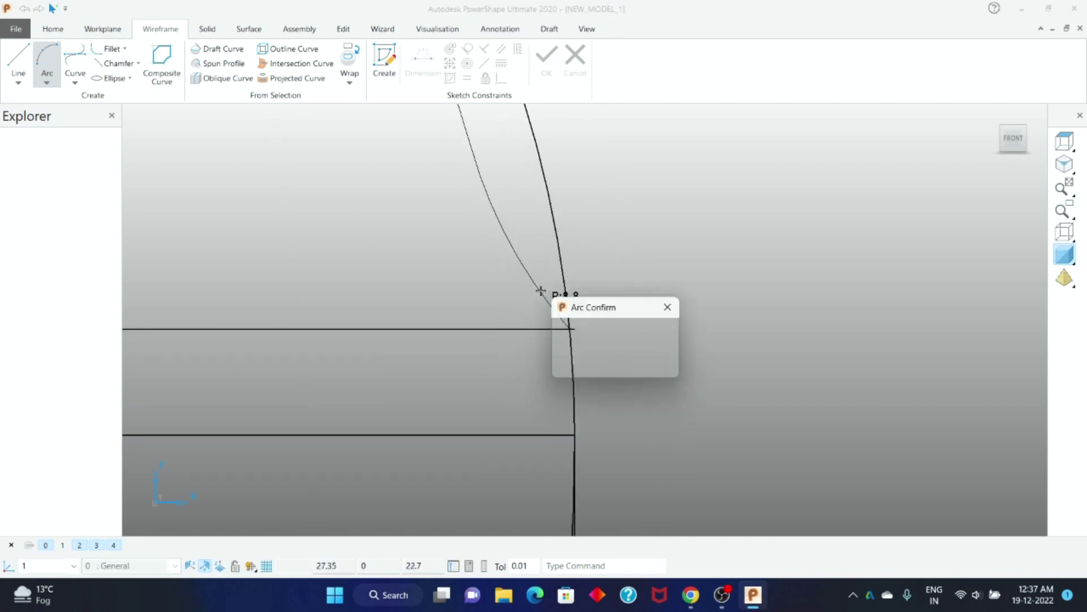
scroll(679, 267, "down", 2)
left_click(588, 345)
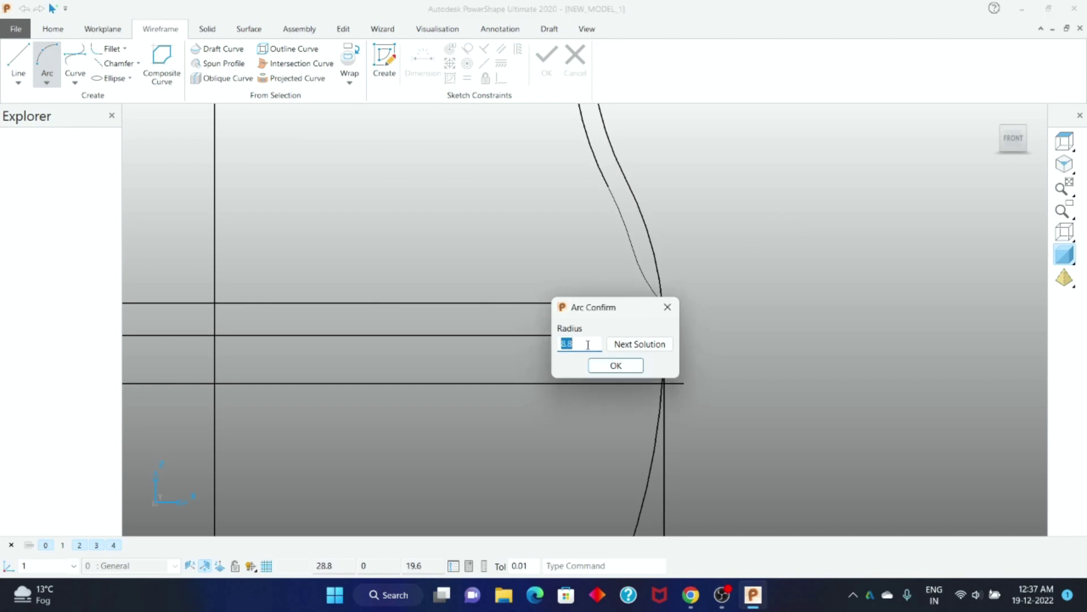
left_click(618, 366)
right_click(736, 215)
left_click(757, 223)
Draw a short line down and right from the curve's end point
left_click(663, 303)
left_click(690, 327)
scroll(673, 170, "down", 3)
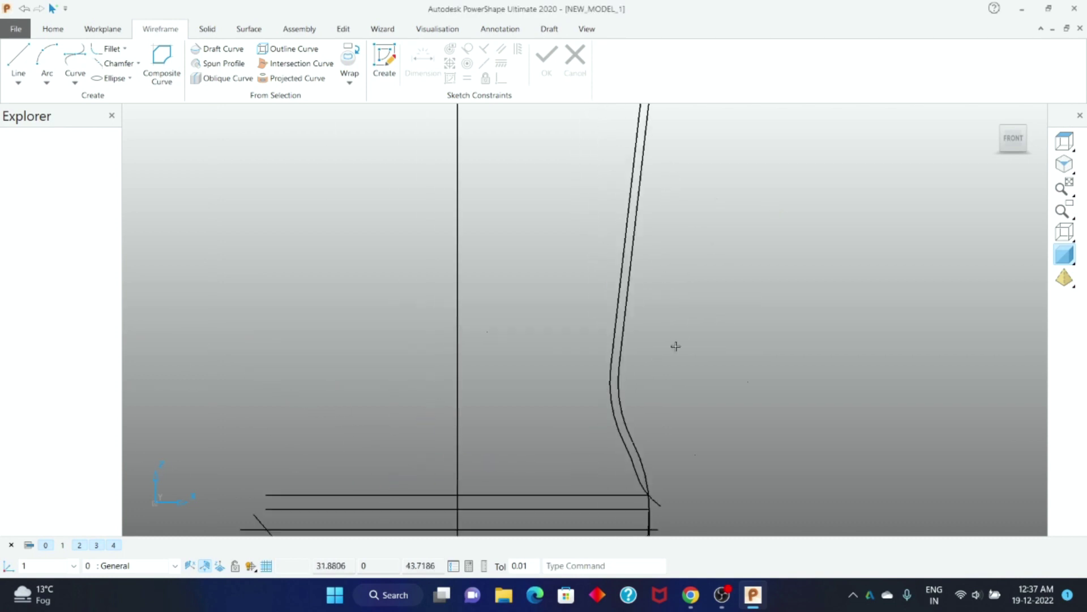
scroll(682, 316, "up", 3)
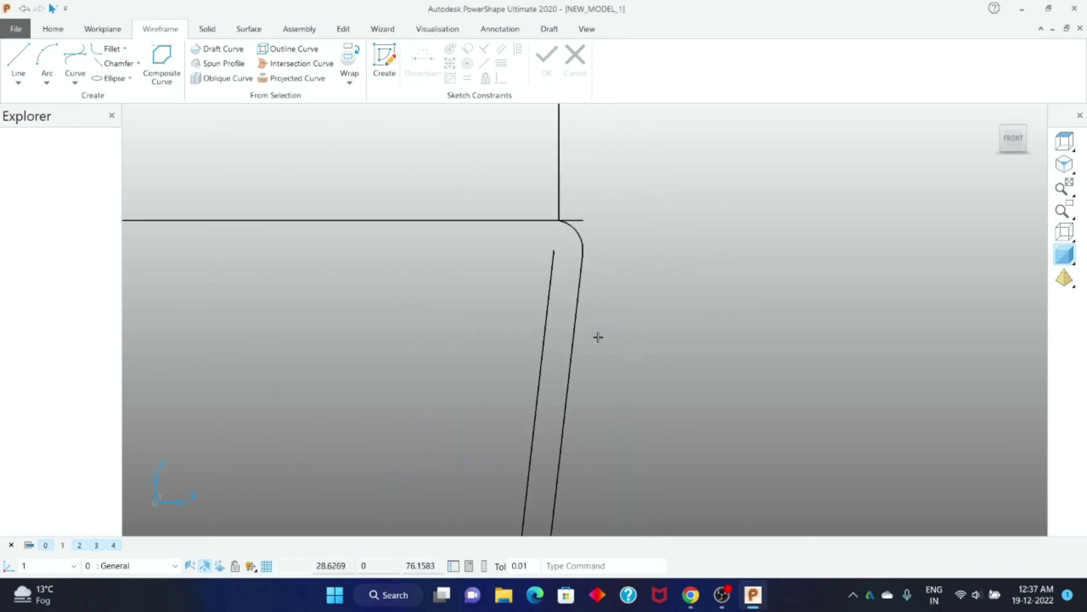
Cancel arc drawing and select the horizontal line at the rounded corner
middle_click_drag(598, 337, 611, 289, "shift")
left_click(47, 59)
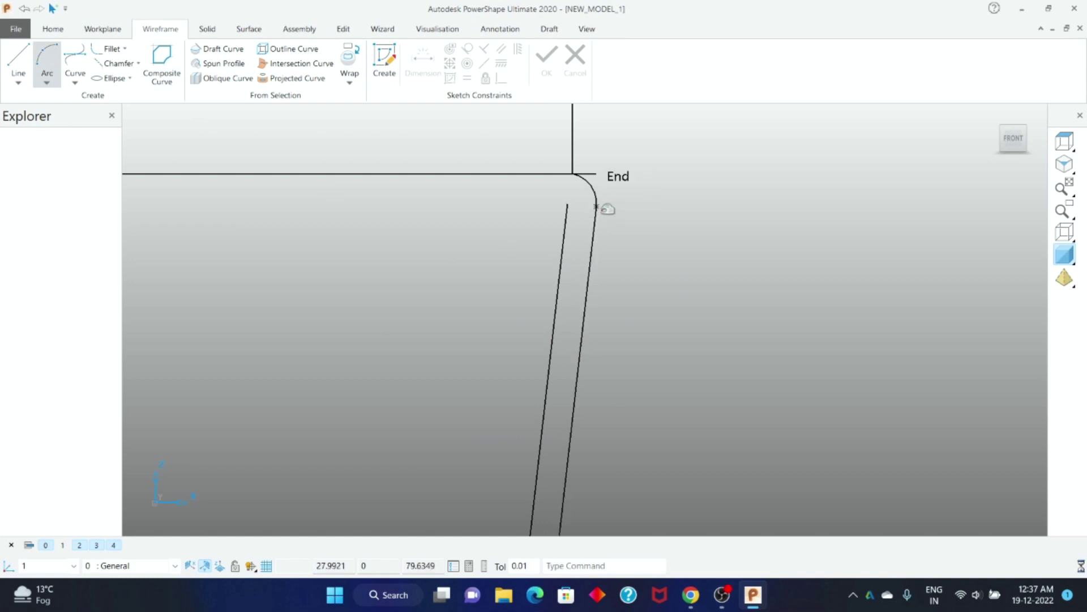
key("Escape")
left_click(596, 173)
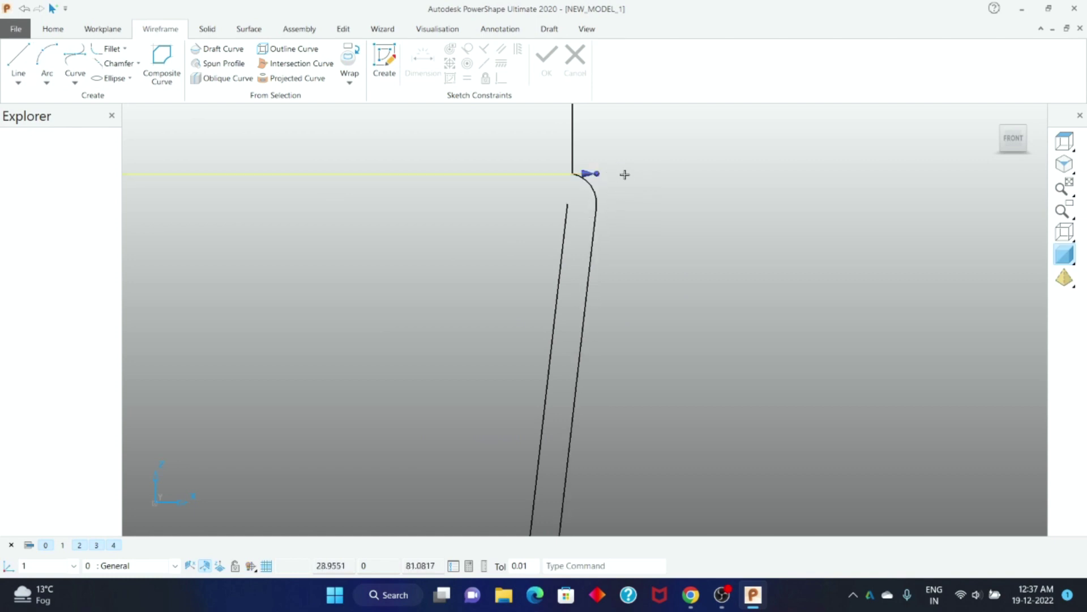
left_click(113, 30)
left_click(158, 29)
Offset the selected horizontal line by 5 to make a lower parallel copy
left_click(347, 29)
left_click(163, 63)
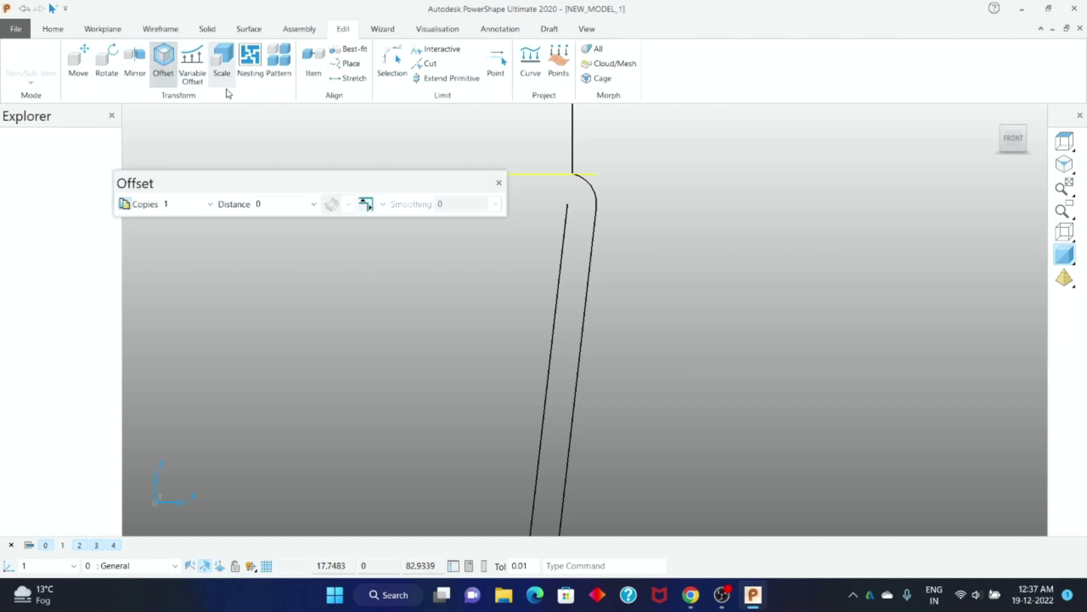
scroll(591, 216, "up", 2)
scroll(618, 298, "down", 2)
double_click(272, 206)
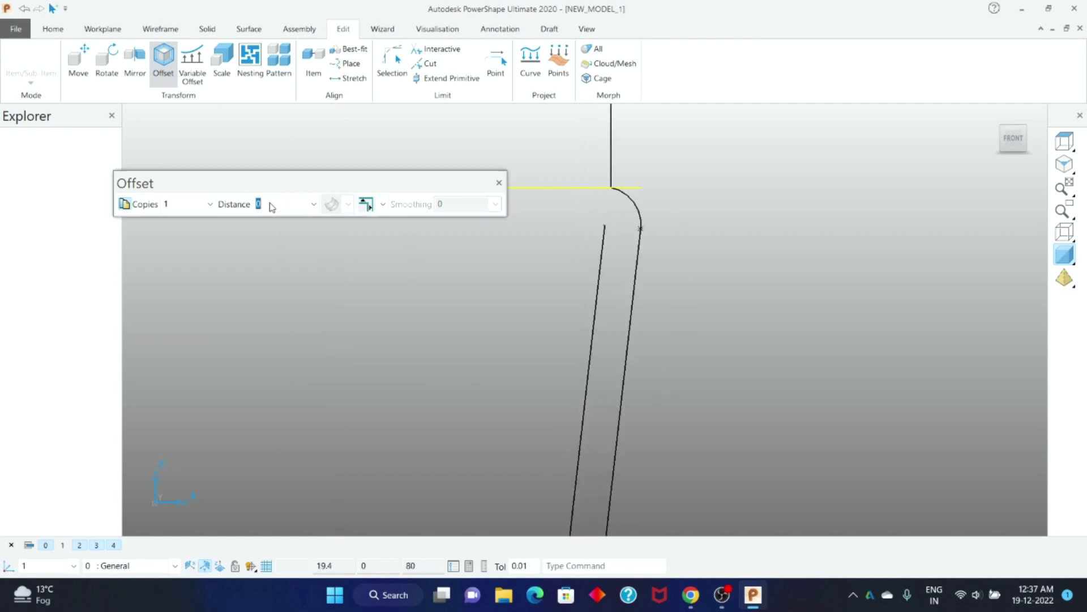
type("15")
key("Return")
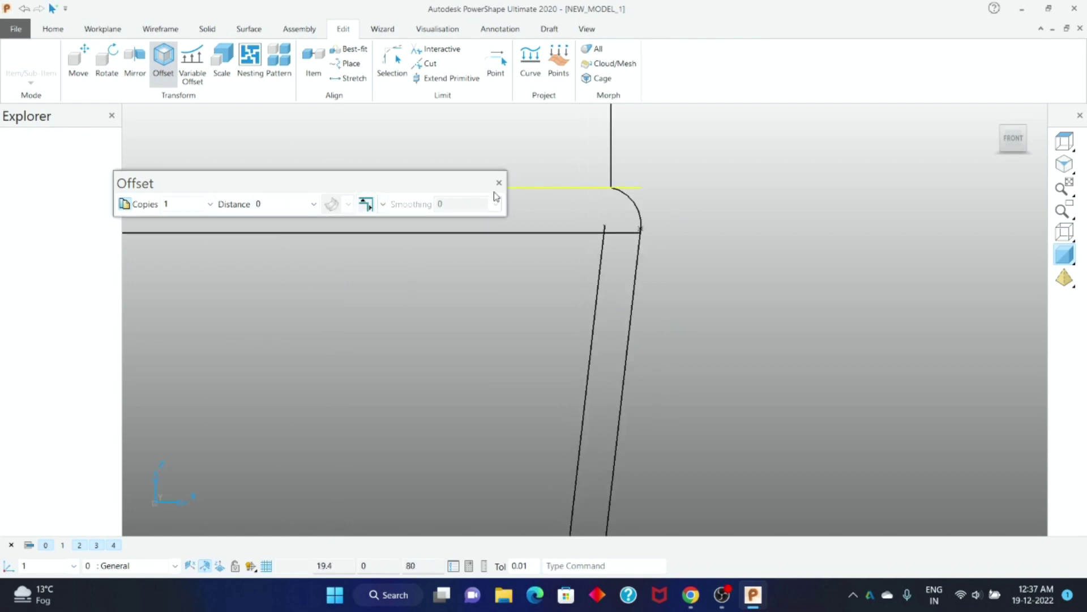
left_click(499, 182)
scroll(584, 318, "up", 3)
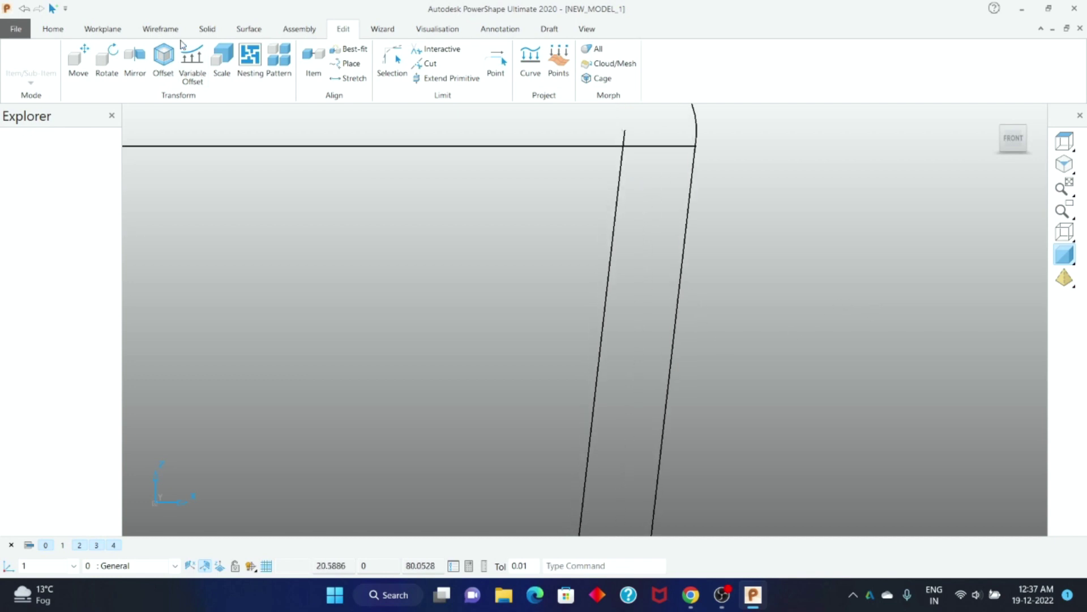
left_click(156, 31)
Draw a radius-6 arc from the offset line's outer-profile intersection down to the inner curve
left_click(47, 63)
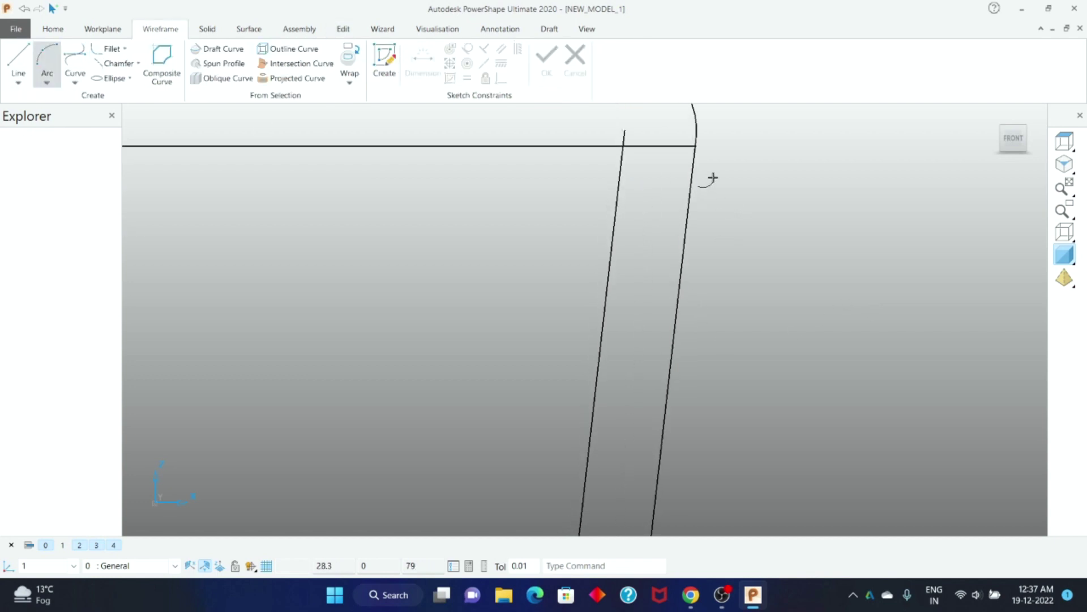
middle_click_drag(712, 177, 641, 246, "shift")
left_click(603, 288)
scroll(637, 271, "down", 3)
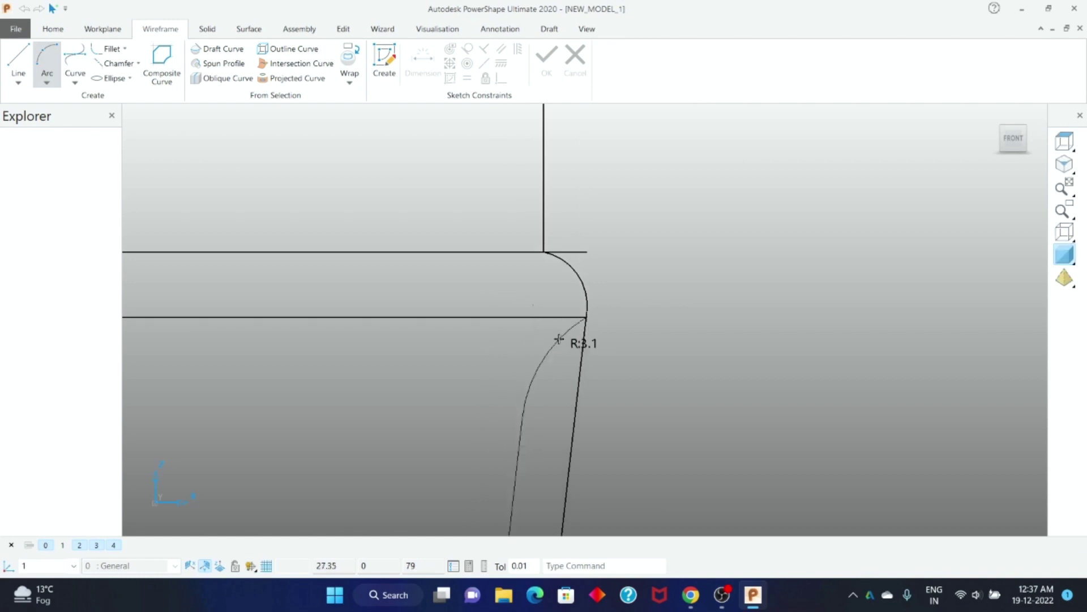
left_click(557, 339)
type("6")
left_click(623, 409)
left_click(682, 276)
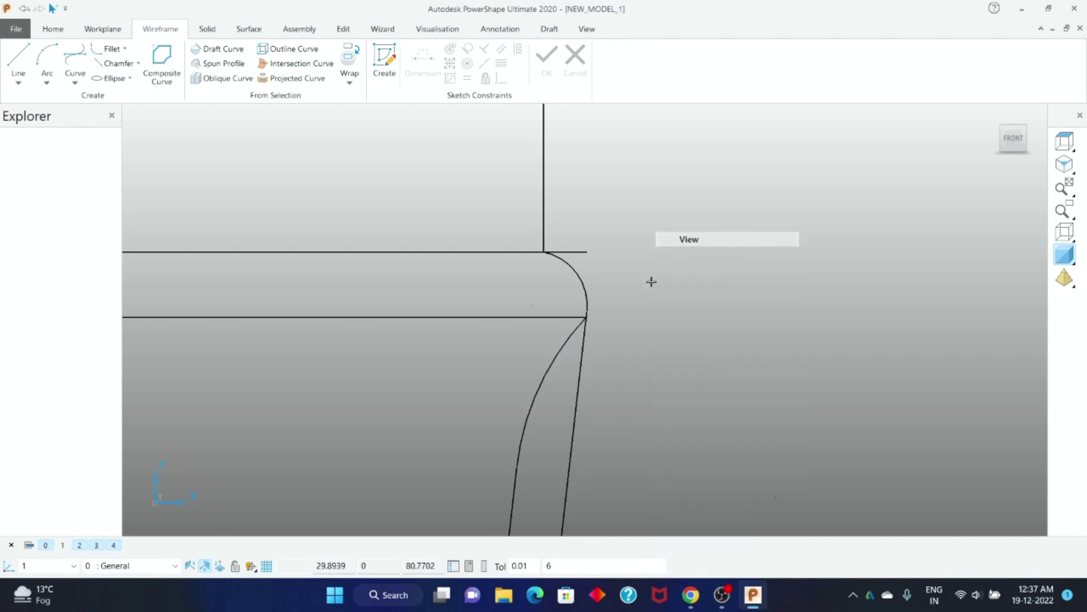
left_click(640, 274)
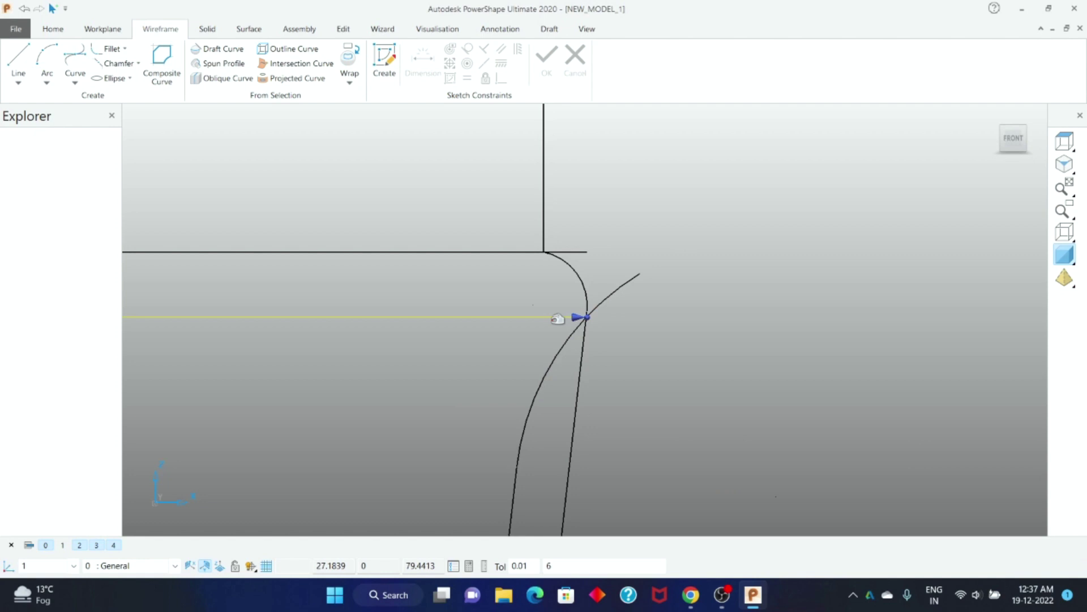
scroll(699, 259, "down", 3)
Select and clear a profile curve, then cancel the Line tool
scroll(631, 347, "down", 1)
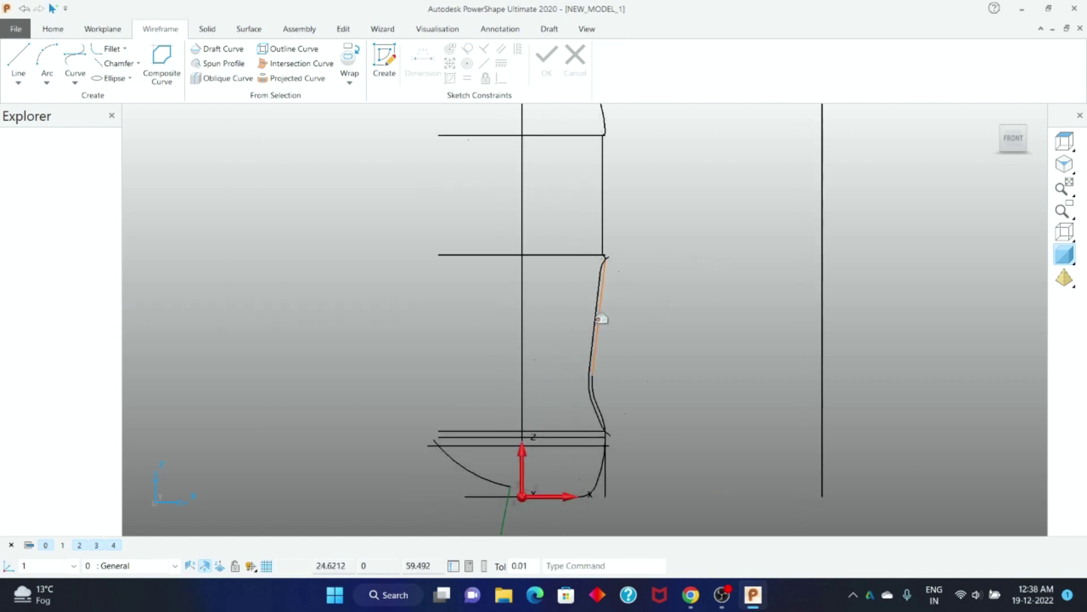
scroll(611, 391, "up", 1)
scroll(597, 422, "up", 1)
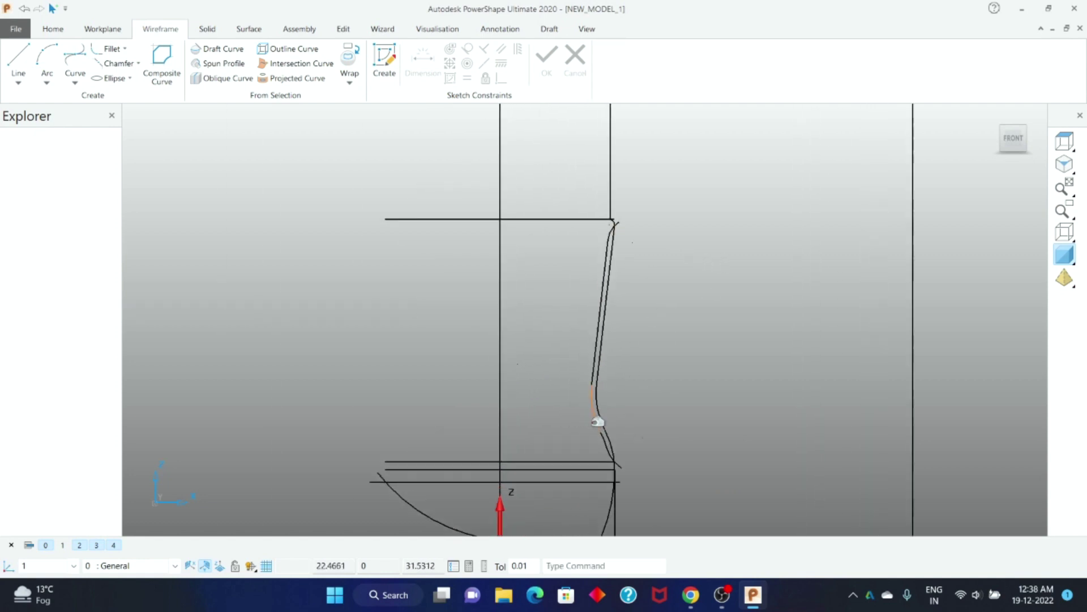
left_click(598, 422)
scroll(677, 416, "up", 2)
scroll(664, 385, "up", 1)
left_click(663, 341)
left_click(18, 62)
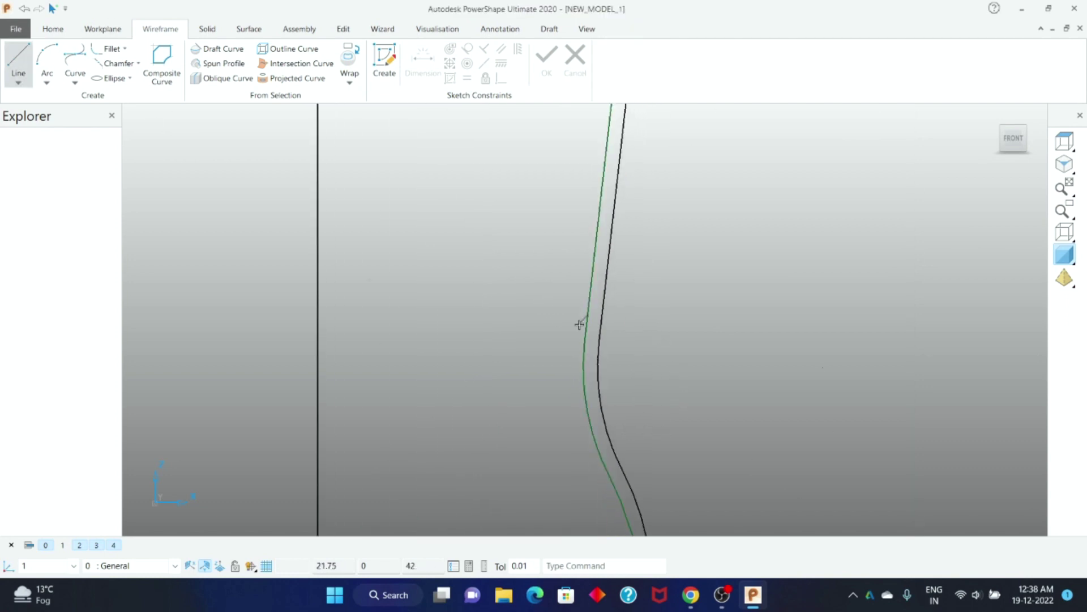
key("Escape")
Box-select the bottle's S-shaped shoulder curve in the Front view
scroll(680, 229, "down", 1)
scroll(631, 211, "down", 2)
scroll(651, 265, "up", 1)
scroll(643, 316, "up", 2)
scroll(704, 269, "up", 1)
left_click_drag(635, 404, 563, 235)
scroll(538, 194, "down", 2)
scroll(566, 226, "up", 1)
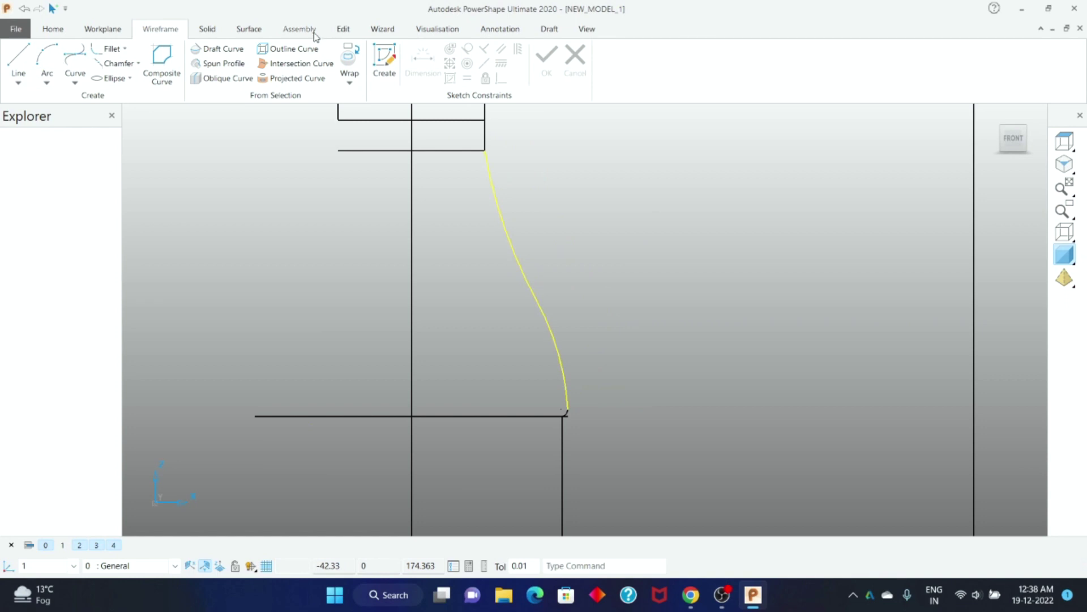
Reverse the direction of the radius-89 upper shoulder arc, discarding an accidental full-circle change
left_click(343, 29)
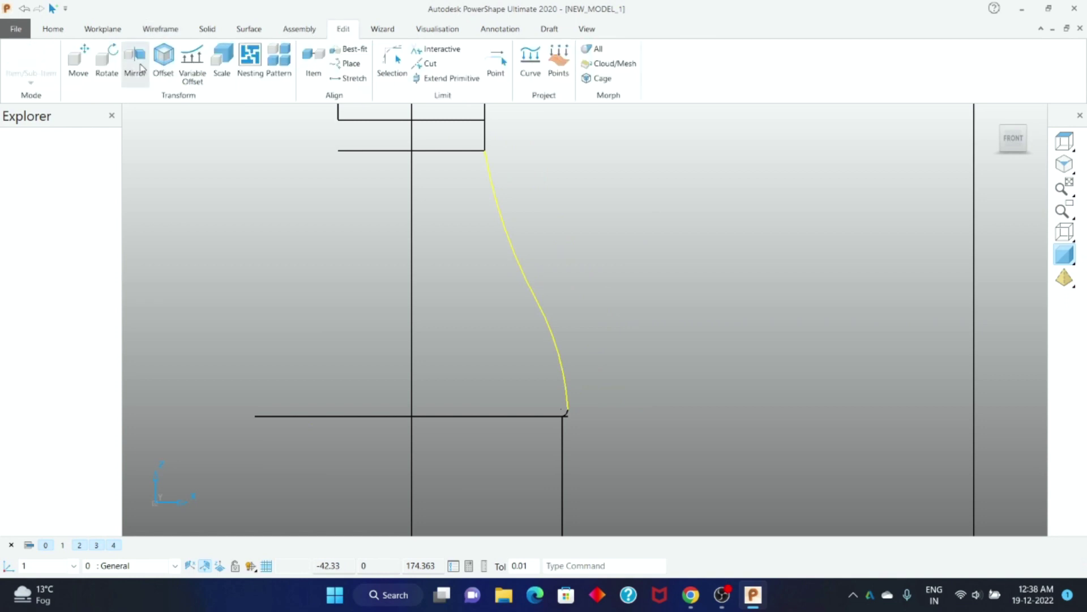
left_click(163, 62)
left_click(499, 184)
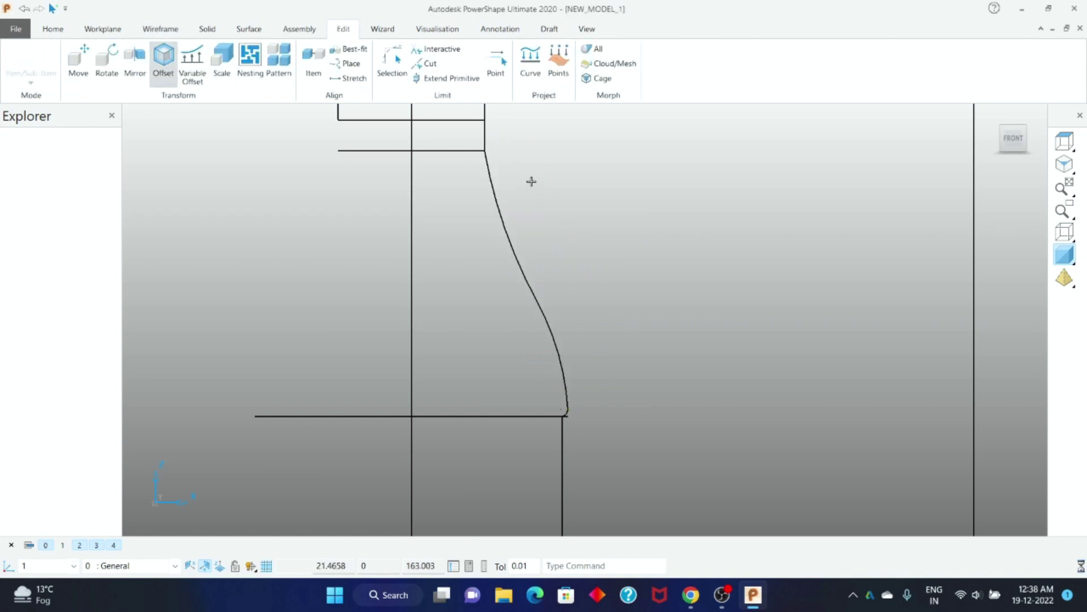
double_click(501, 214)
left_click(235, 66)
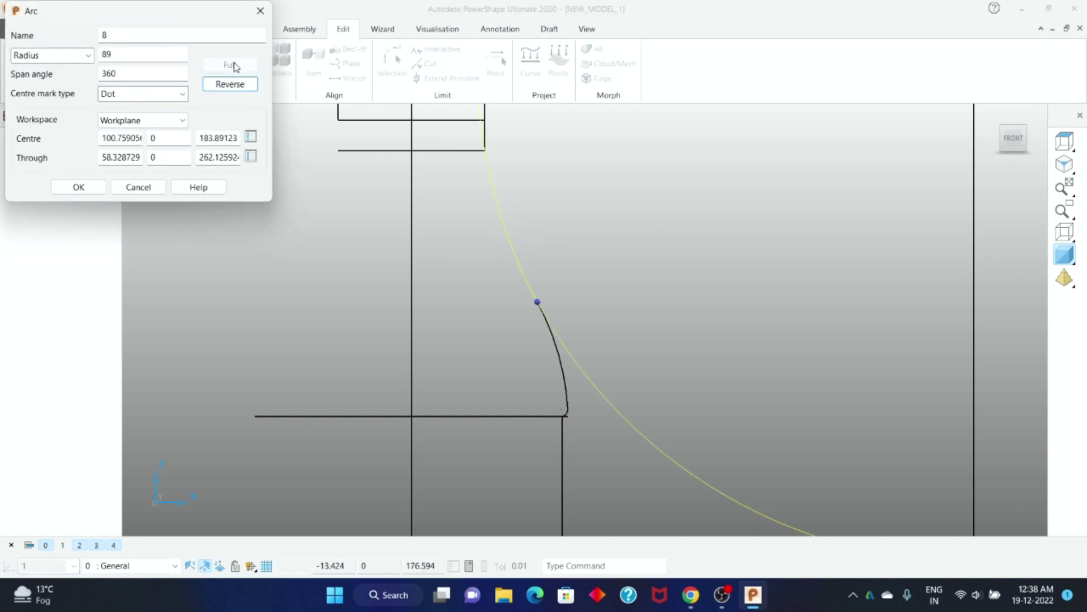
left_click(139, 187)
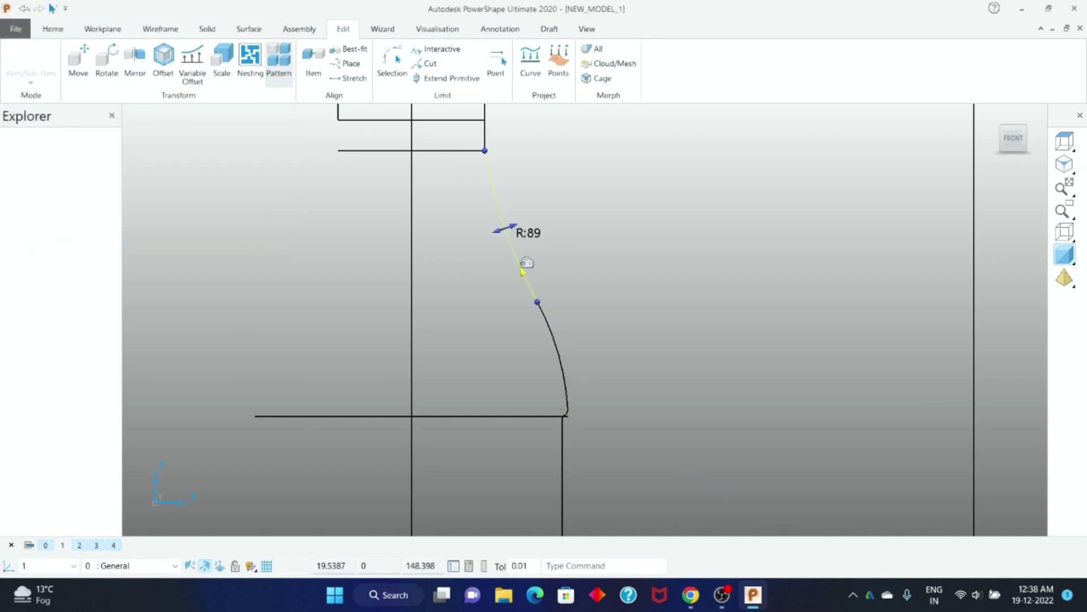
double_click(524, 260)
left_click(229, 84)
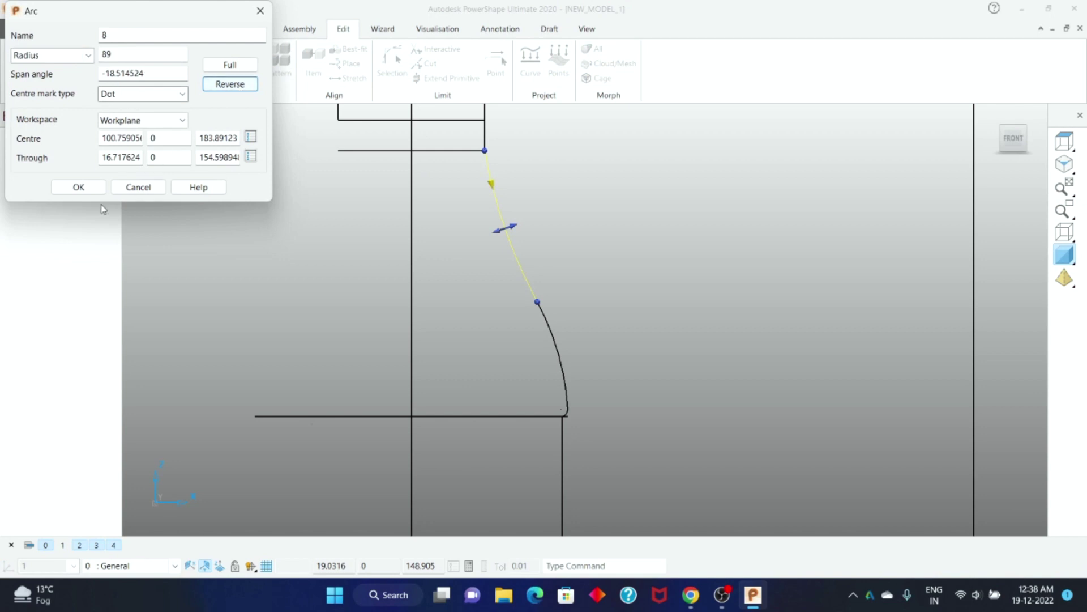
key("Return")
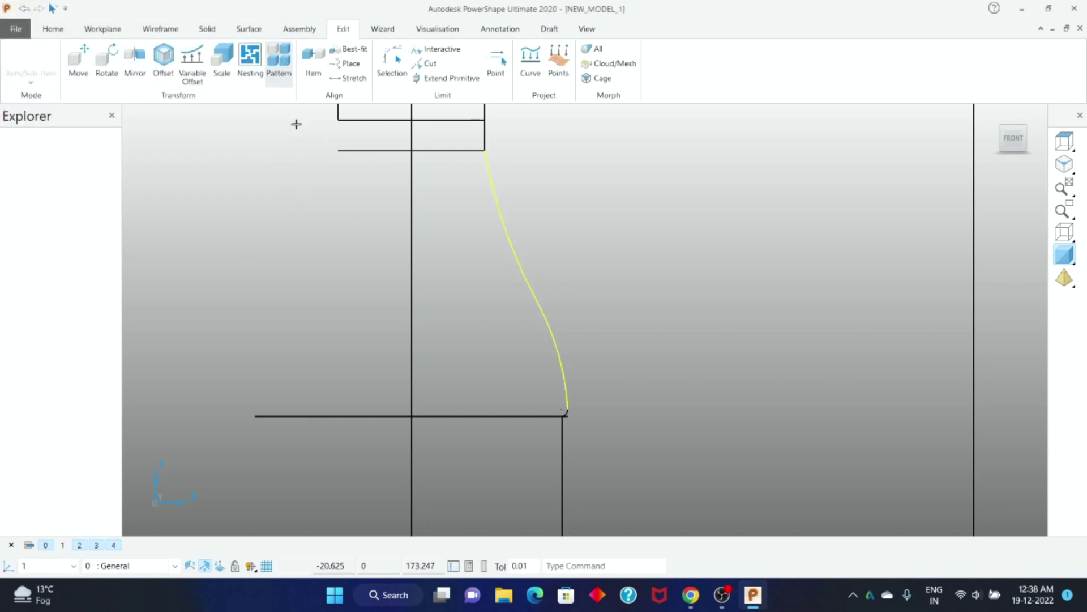
Offset the S-shaped shoulder curve by 1.2 toward the bottle axis, then close the Offset settings
left_click(163, 61)
double_click(270, 204)
type("1.2")
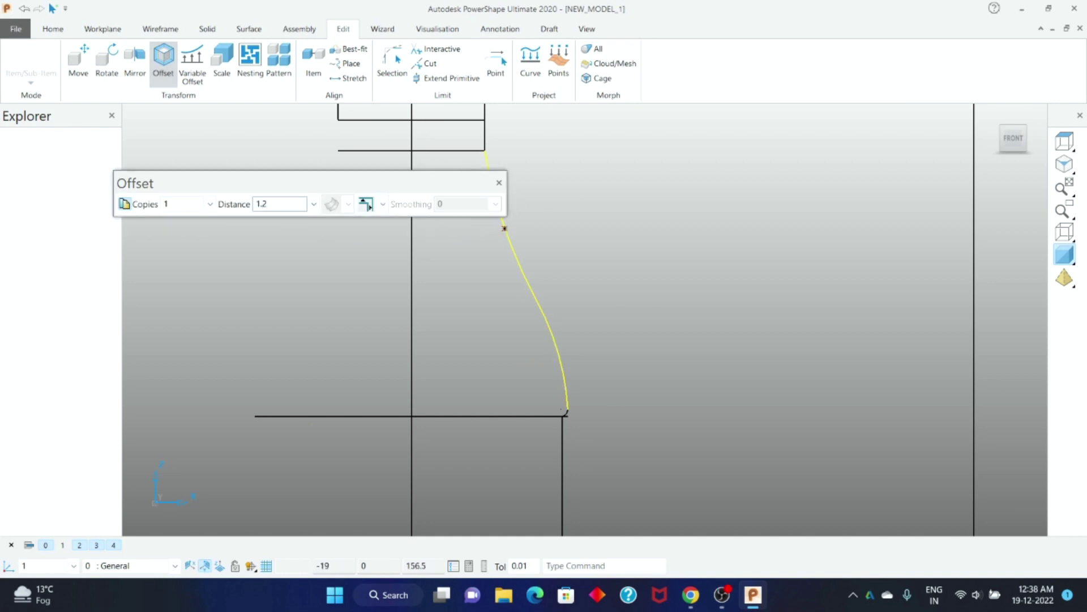
key("Return")
left_click(499, 183)
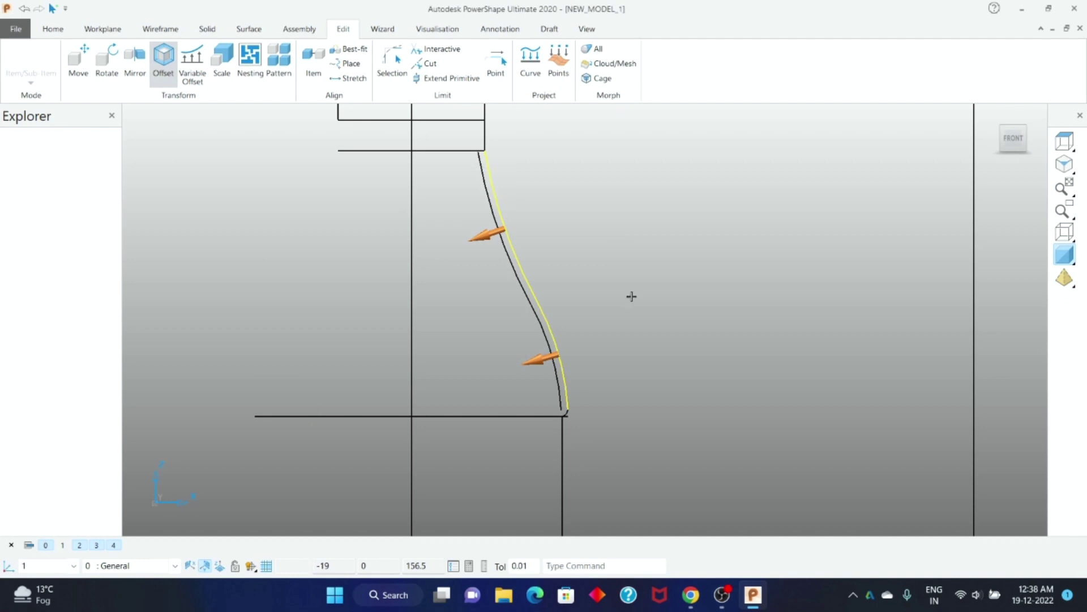
scroll(632, 296, "up", 3)
scroll(661, 250, "up", 1)
scroll(629, 323, "up", 2)
middle_click_drag(585, 218, 573, 175, "shift")
scroll(566, 165, "up", 2)
scroll(661, 240, "down", 1)
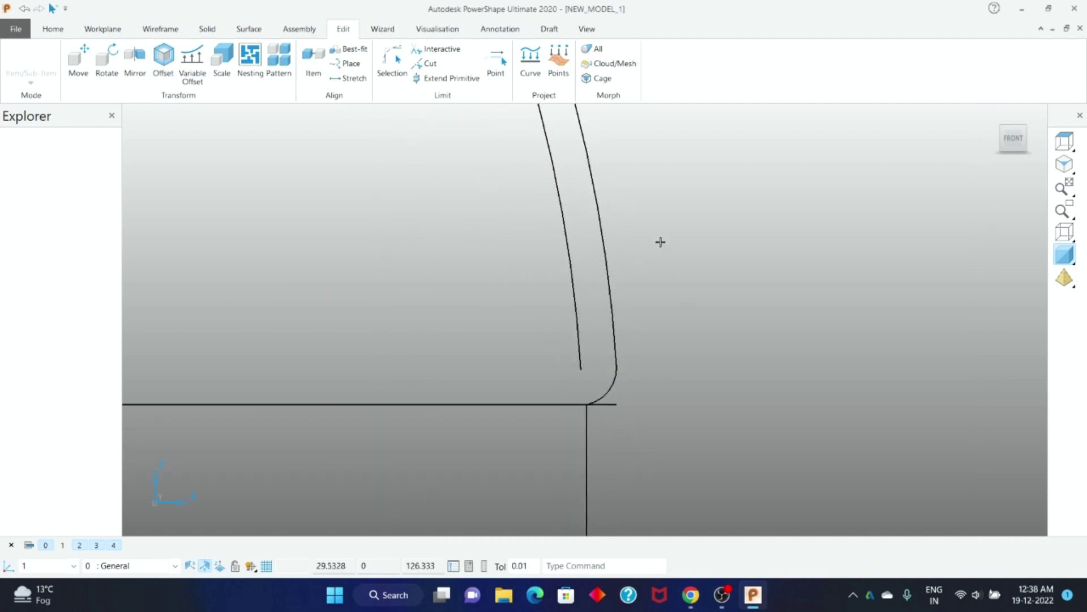
Draw a roughly radius-7 tangent fillet arc from the inner offset curve to the outer curve's lower end
left_click(160, 29)
left_click(47, 62)
left_click(571, 286)
left_click(615, 362)
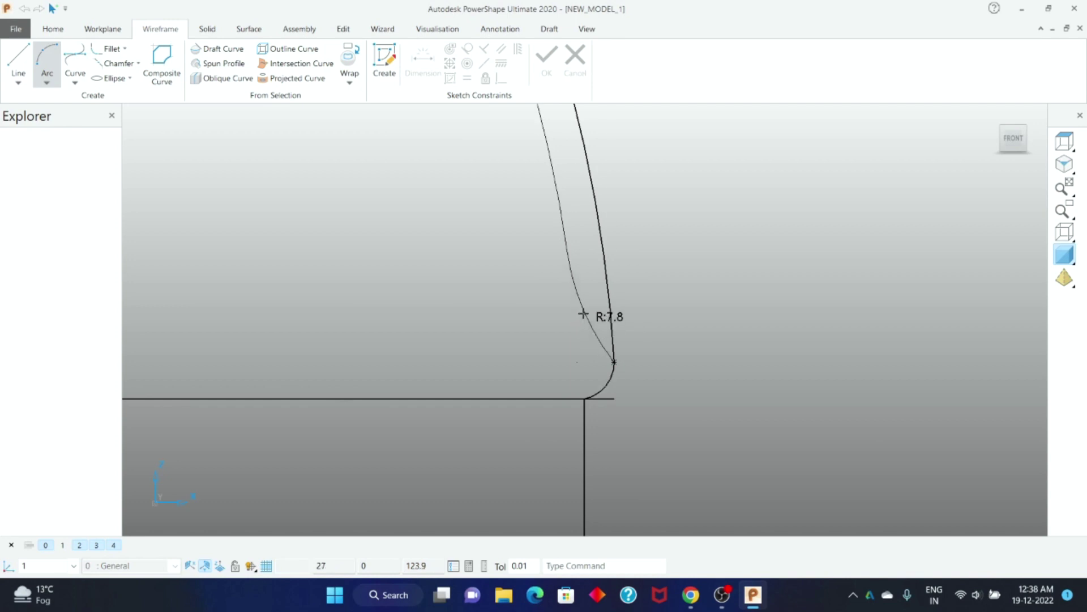
left_click(594, 323)
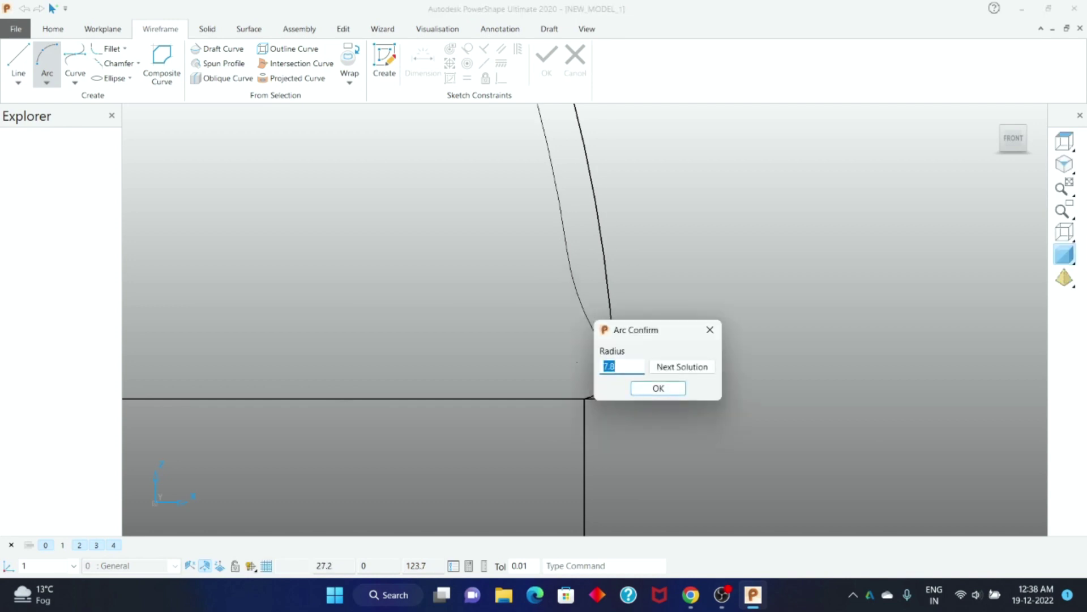
key("Return")
key("Escape")
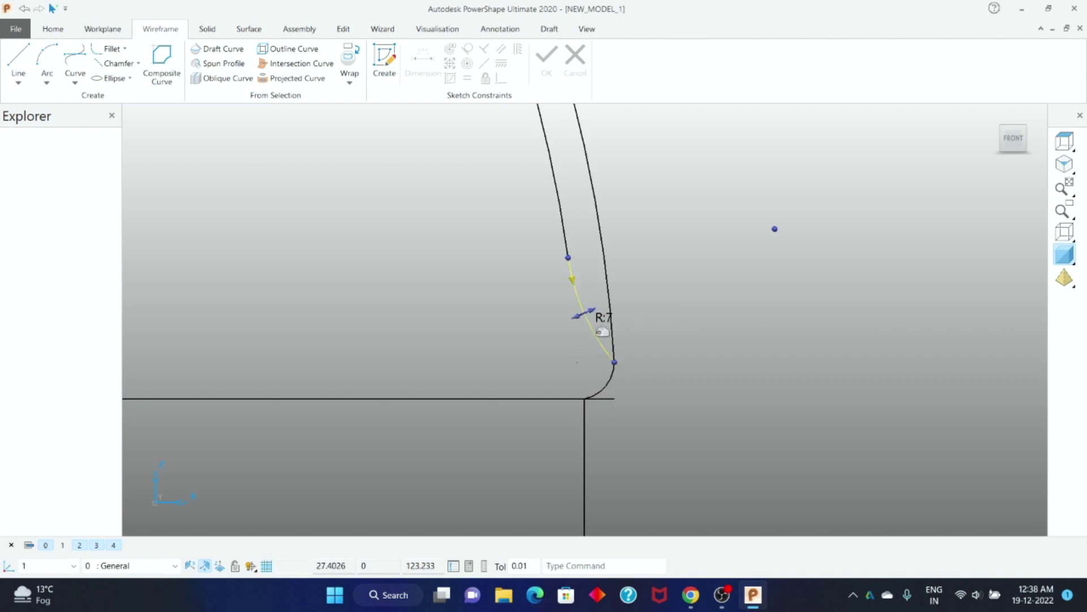
left_click_drag(621, 364, 643, 381)
scroll(657, 257, "up", 2)
scroll(660, 434, "up", 4)
scroll(619, 328, "down", 1)
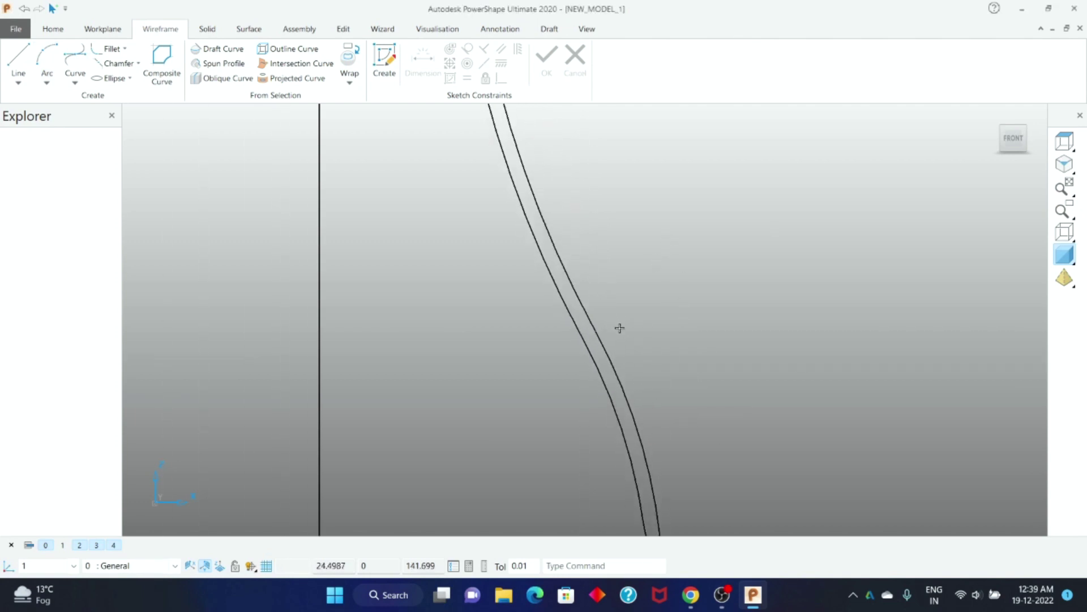
Draw a horizontal line about 13.48 long at height 152.5 across both shoulder curves, checking it in Line Editor
scroll(620, 326, "up", 1)
scroll(573, 242, "down", 2)
scroll(571, 206, "down", 1)
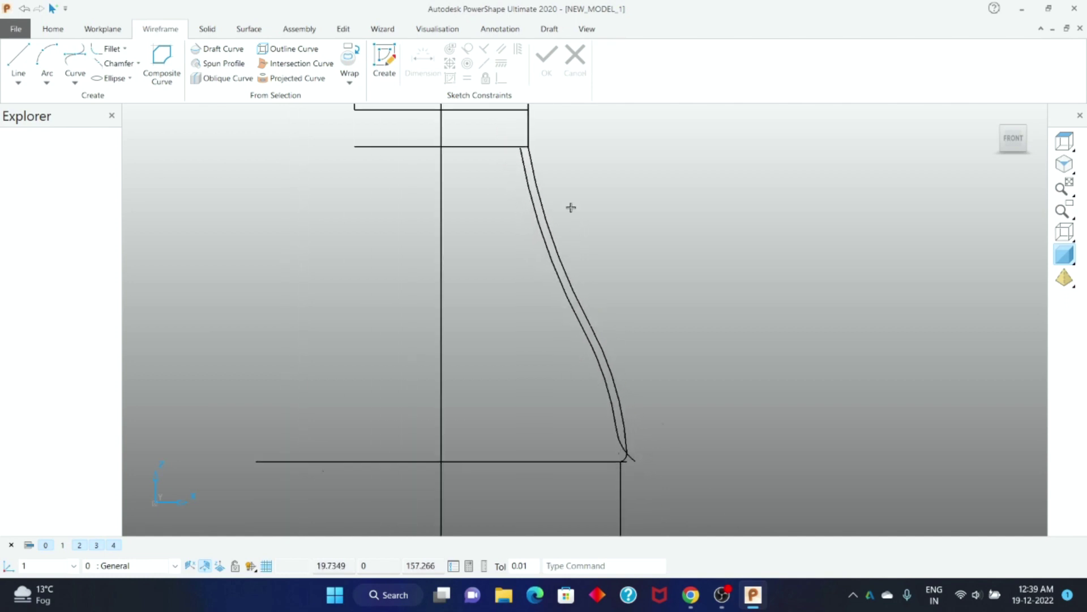
left_click(21, 53)
left_click(511, 253)
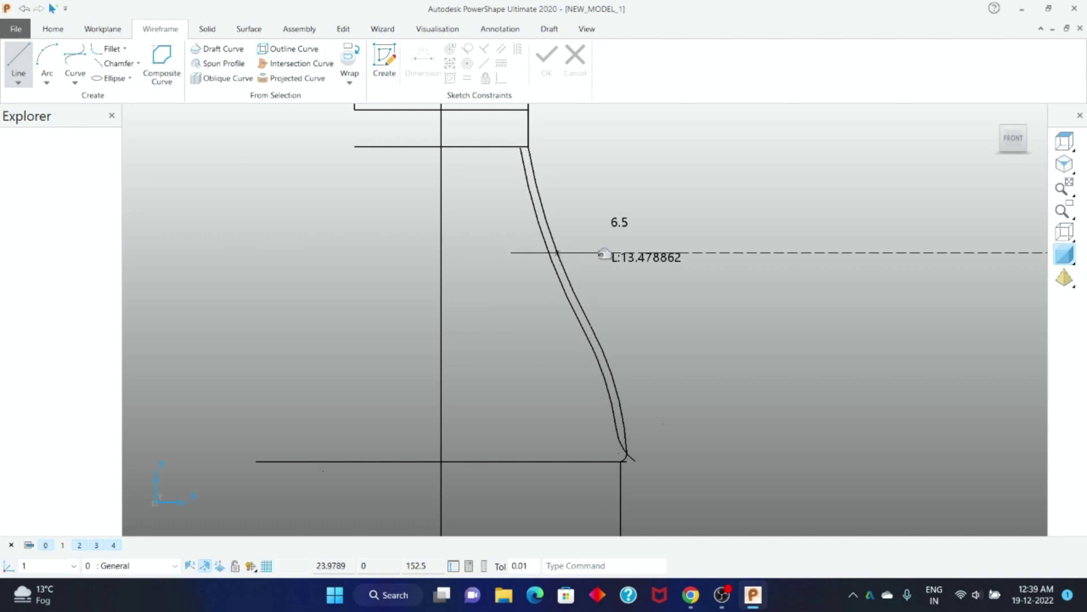
left_click(601, 252)
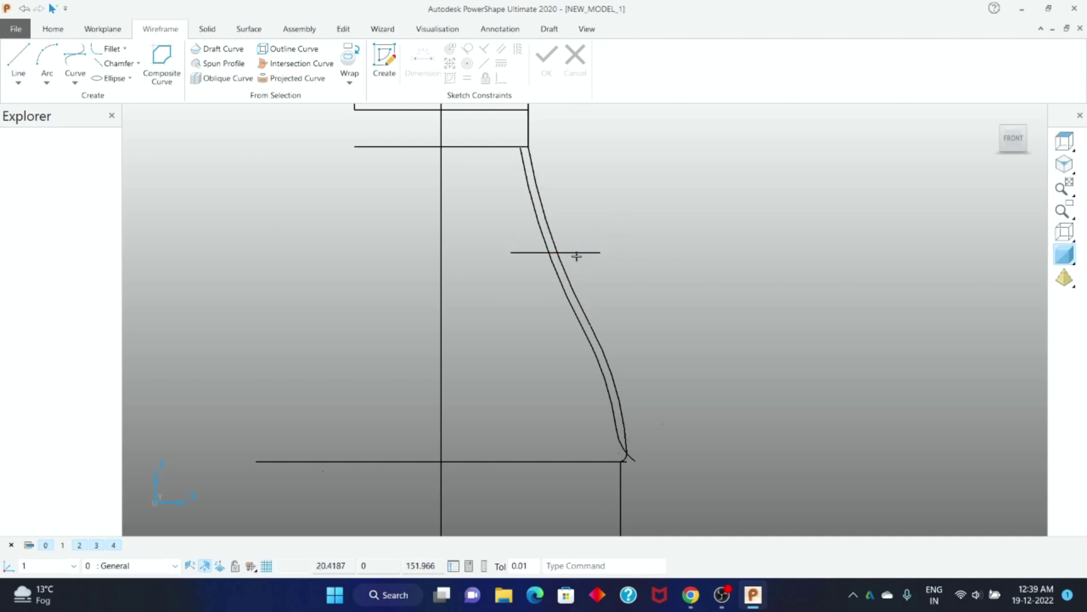
double_click(577, 257)
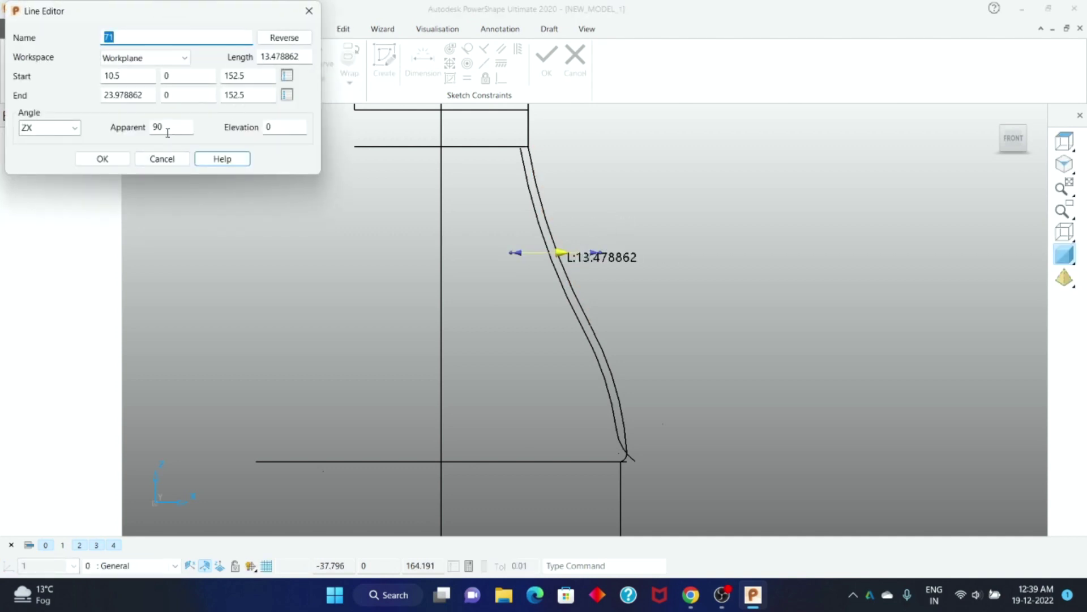
left_click(103, 159)
scroll(708, 323, "up", 2)
scroll(623, 295, "up", 1)
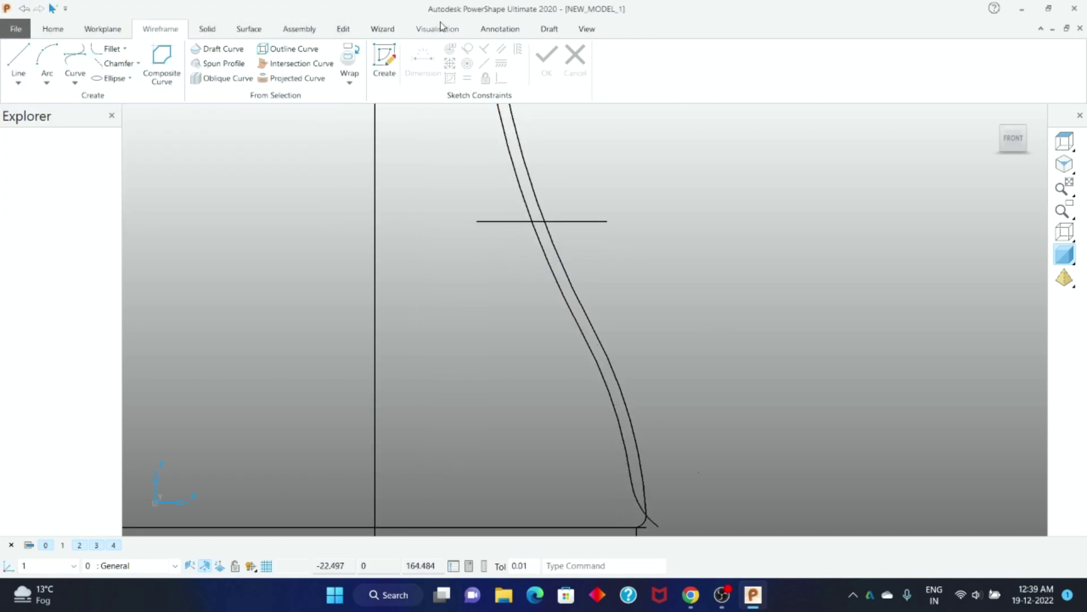
Trim the inner curve away above the horizontal line
left_click(338, 30)
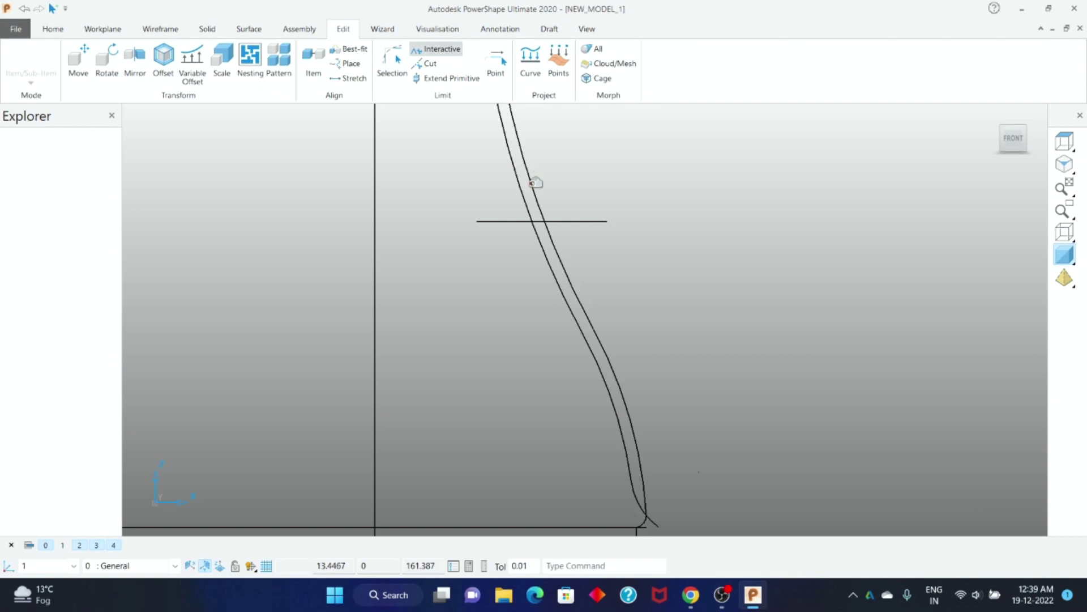
left_click(519, 182)
right_click(619, 145)
left_click(652, 154)
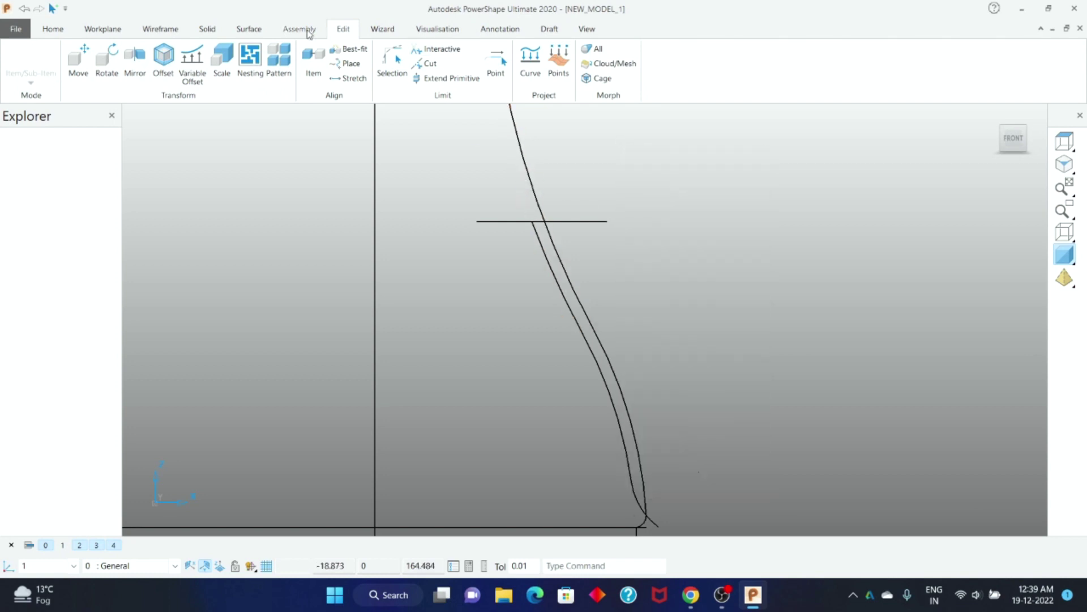
Add a radius-15 tangent arc at the trimmed curve's end and stretch its end past the line
left_click(146, 30)
left_click(54, 58)
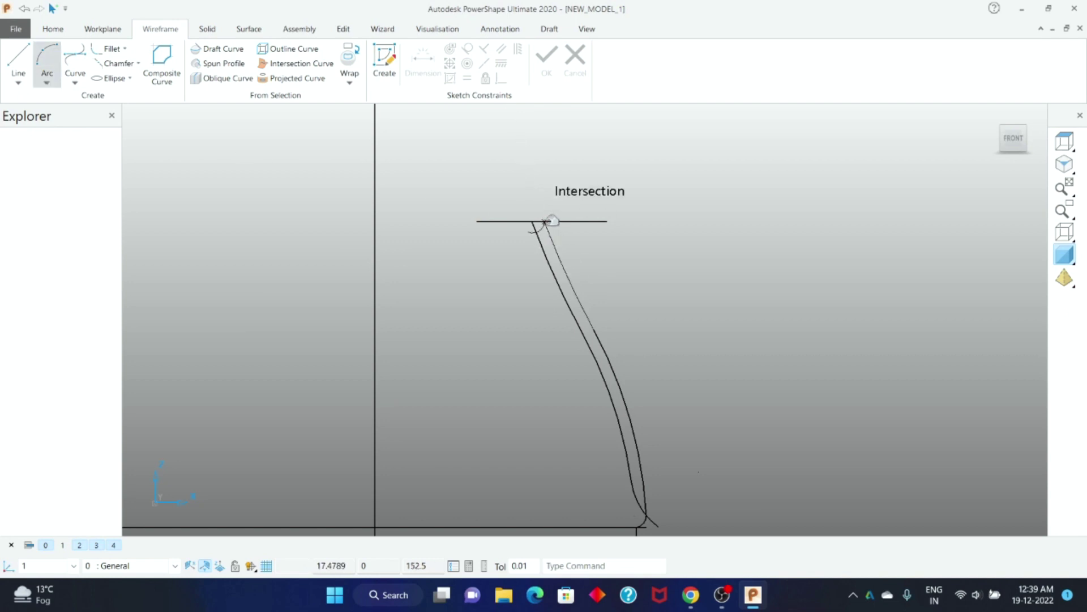
left_click(555, 261)
scroll(555, 262, "up", 3)
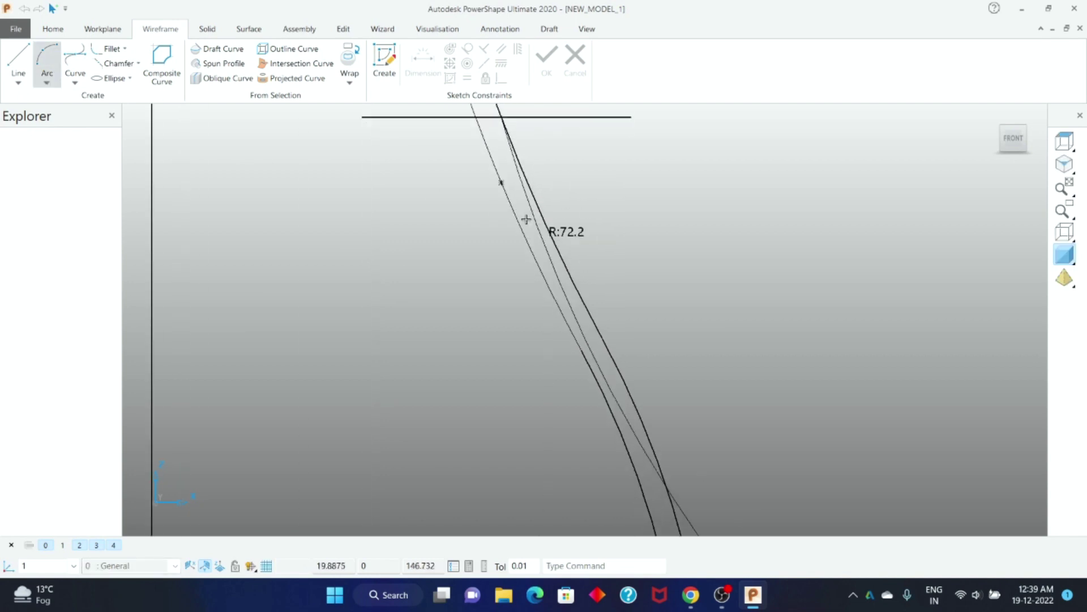
left_click(512, 162)
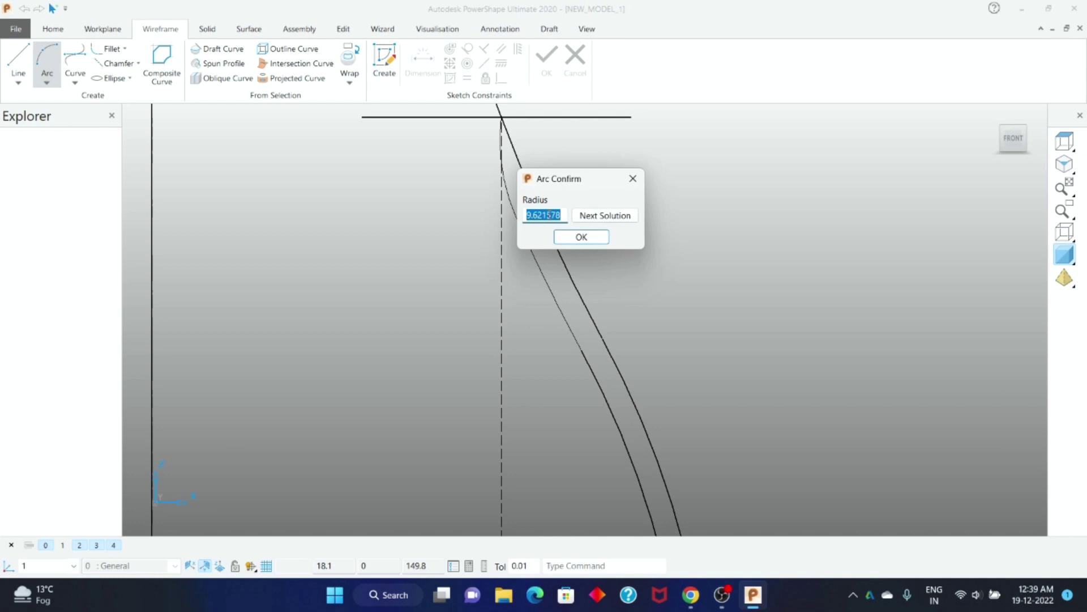
type("15")
key("Return")
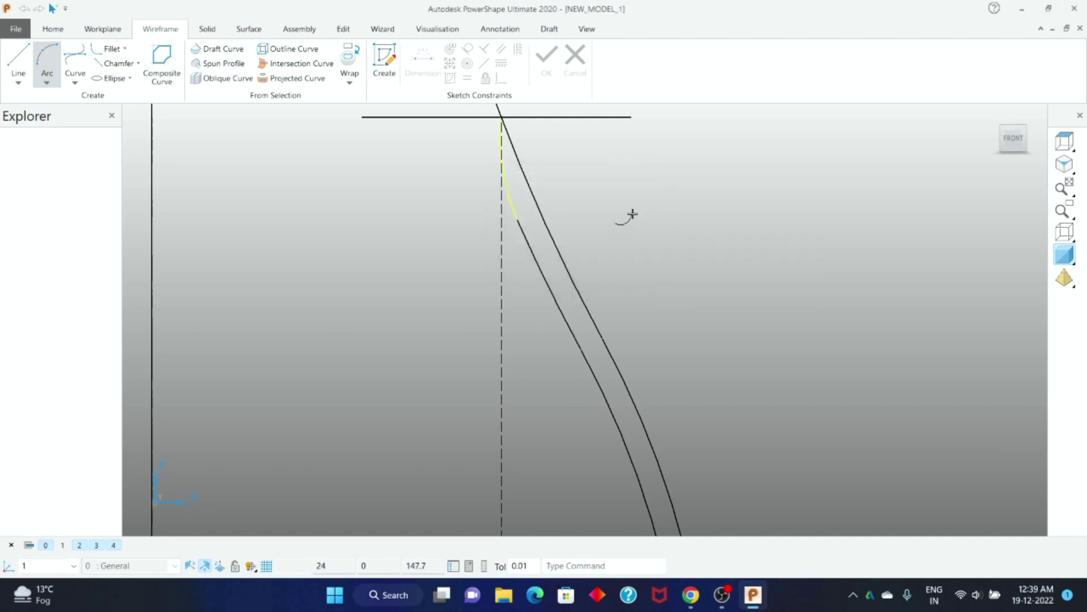
mouse_move(592, 204)
middle_mouse_down()
mouse_move(585, 172)
mouse_move(526, 266)
middle_mouse_up()
left_click_drag(526, 215, 535, 172)
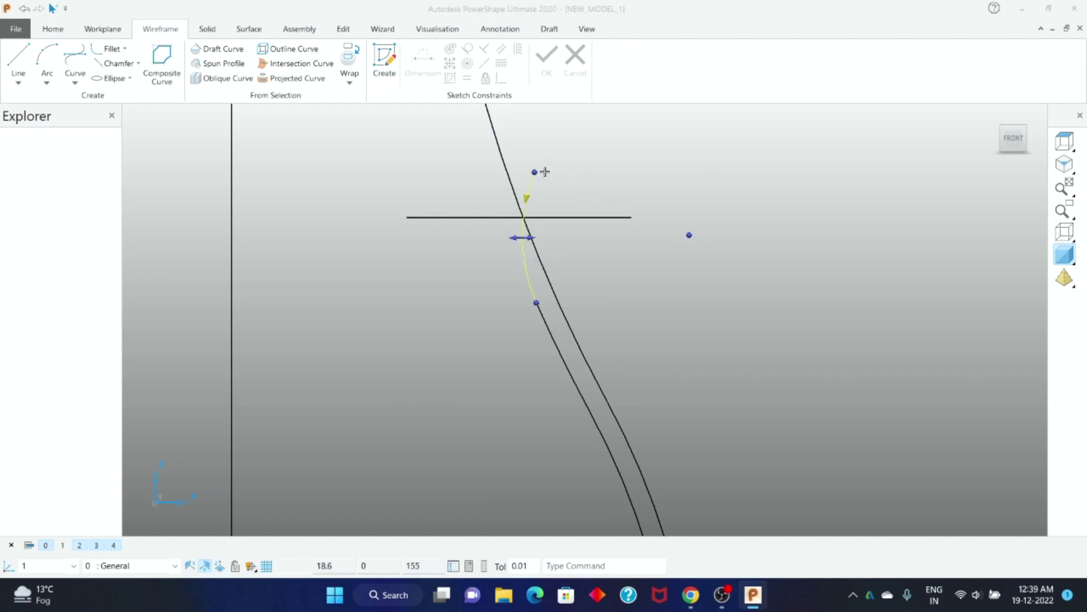
Delete the horizontal construction line
left_click(612, 218)
key("Delete")
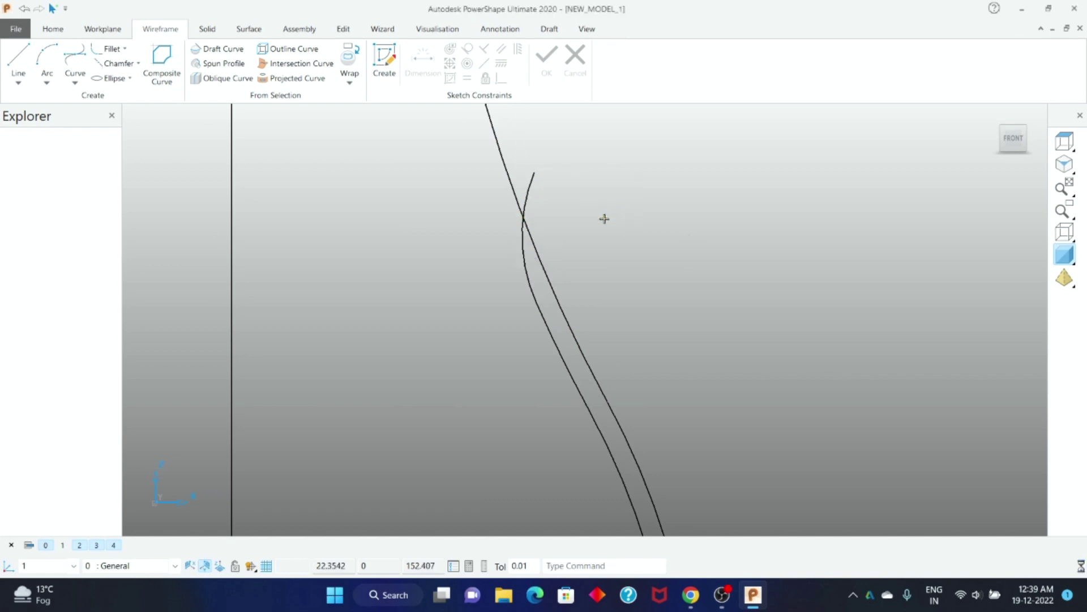
scroll(600, 262, "down", 1)
scroll(595, 263, "down", 3)
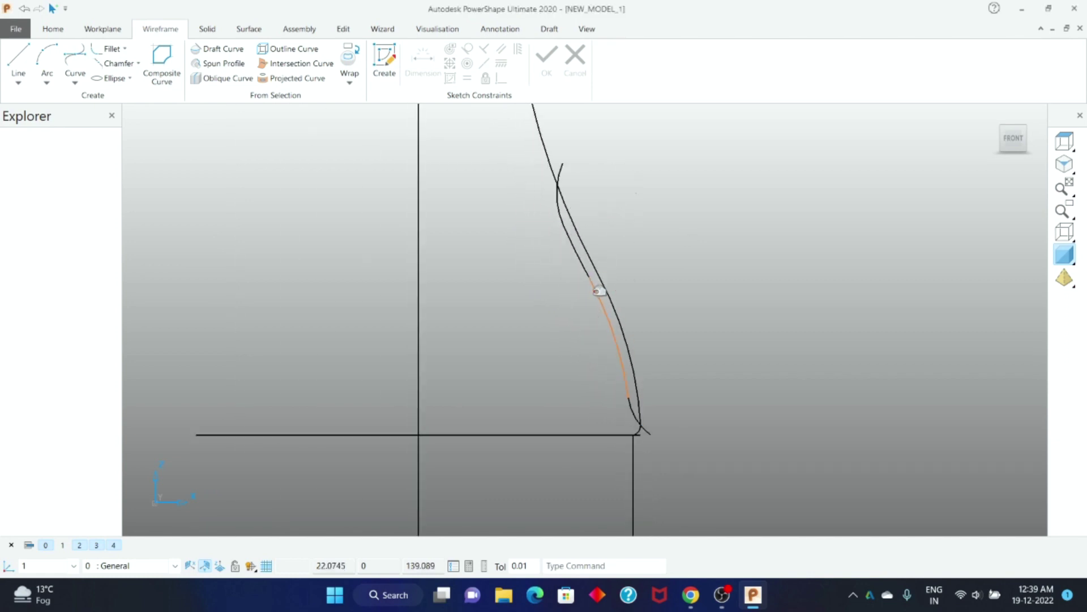
Inspect the profile by selecting its lower section and the inner curve
left_click(600, 291)
scroll(697, 166, "down", 2)
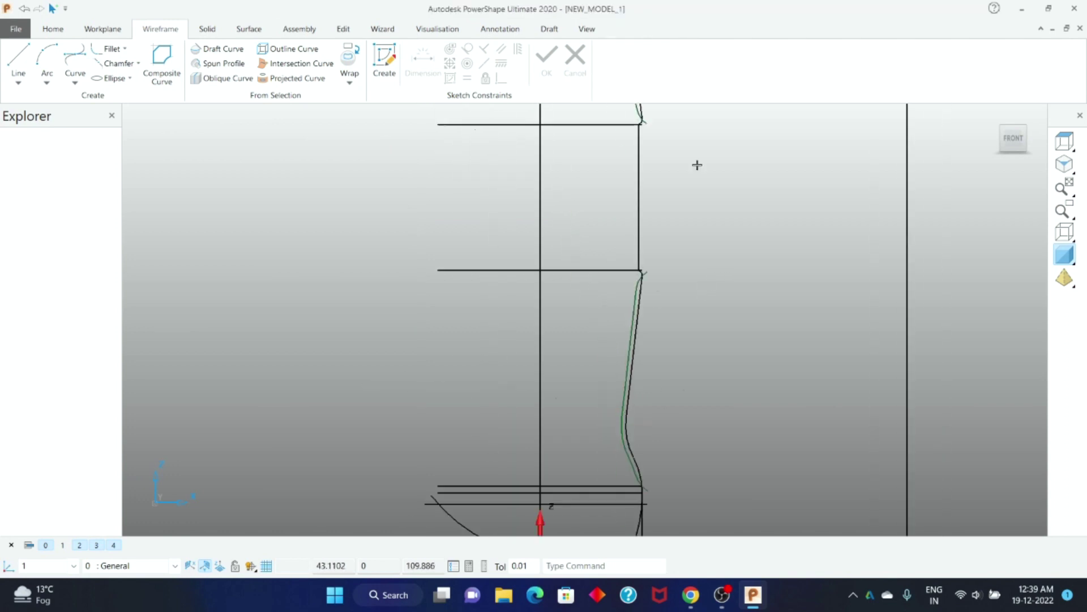
scroll(665, 293, "down", 1)
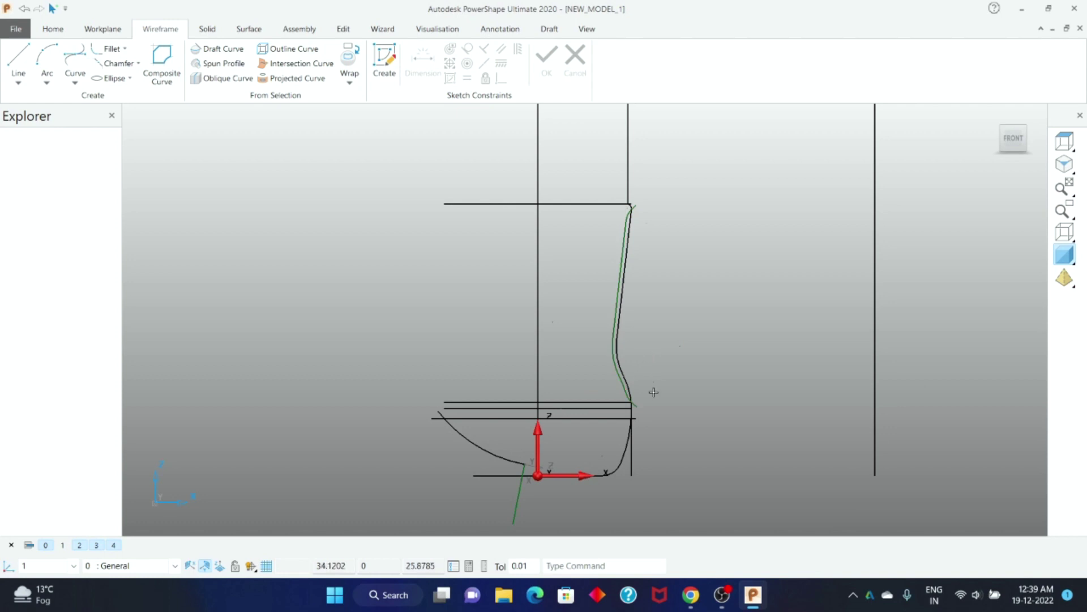
scroll(653, 392, "up", 3)
left_click(566, 287)
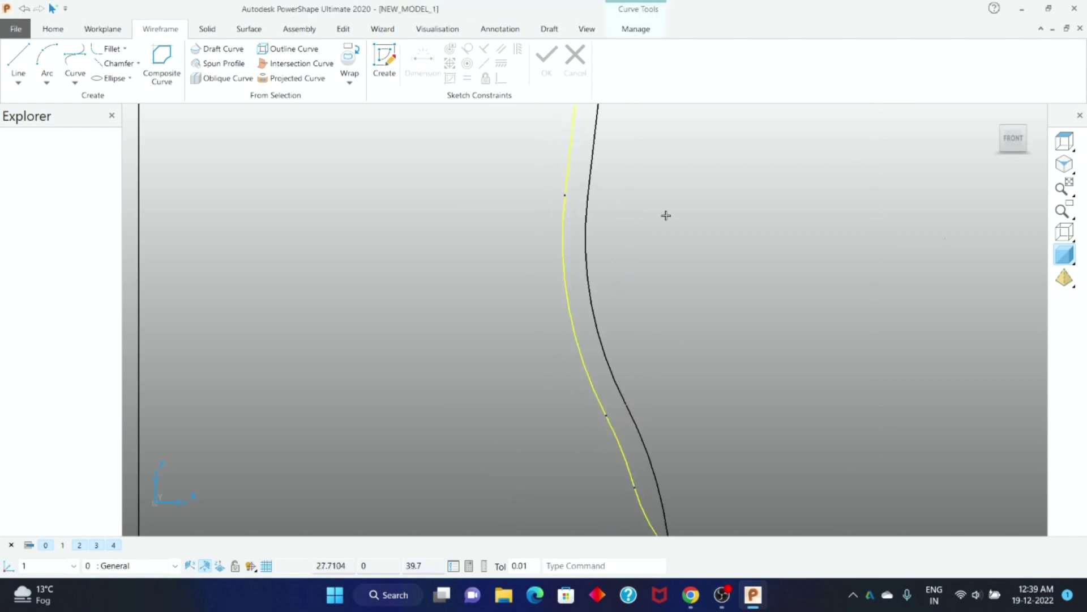
scroll(666, 215, "down", 2)
Set the R18.87 arc's centre mark type to Dot
left_click(594, 309)
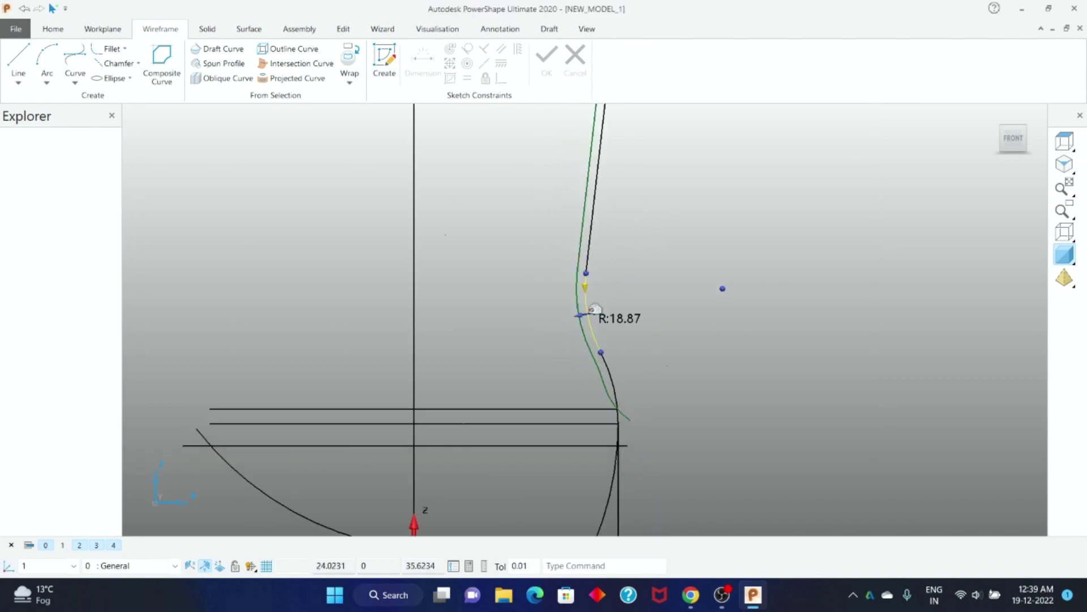
double_click(592, 302)
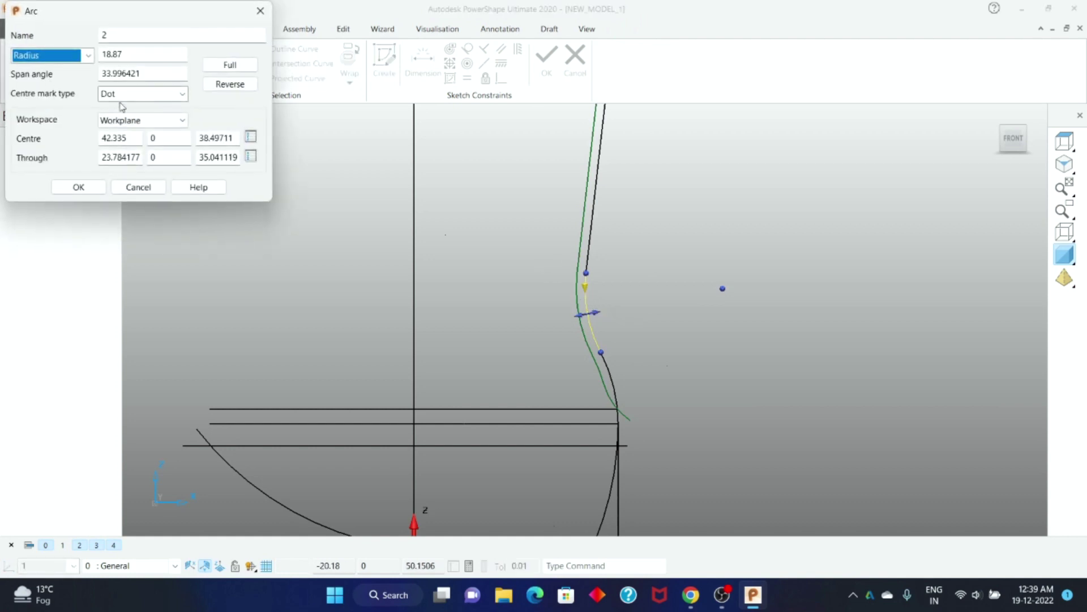
left_click(125, 93)
left_click(122, 117)
left_click(78, 186)
left_click(428, 193)
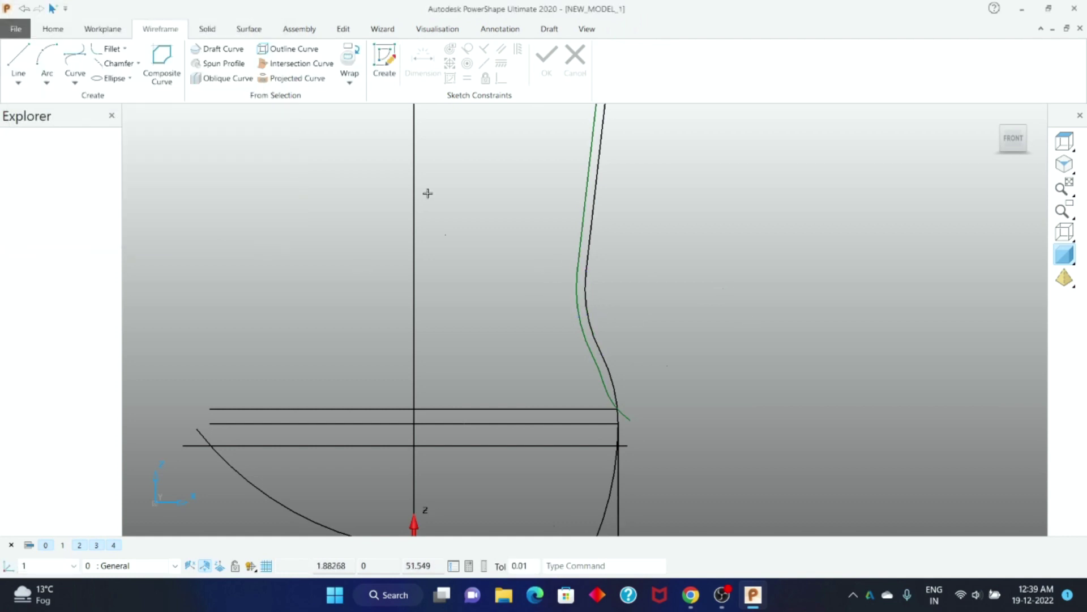
Draw a horizontal line from the R18.87 arc's centre across the green curve
left_click(23, 57)
left_click(723, 288)
left_click(548, 287)
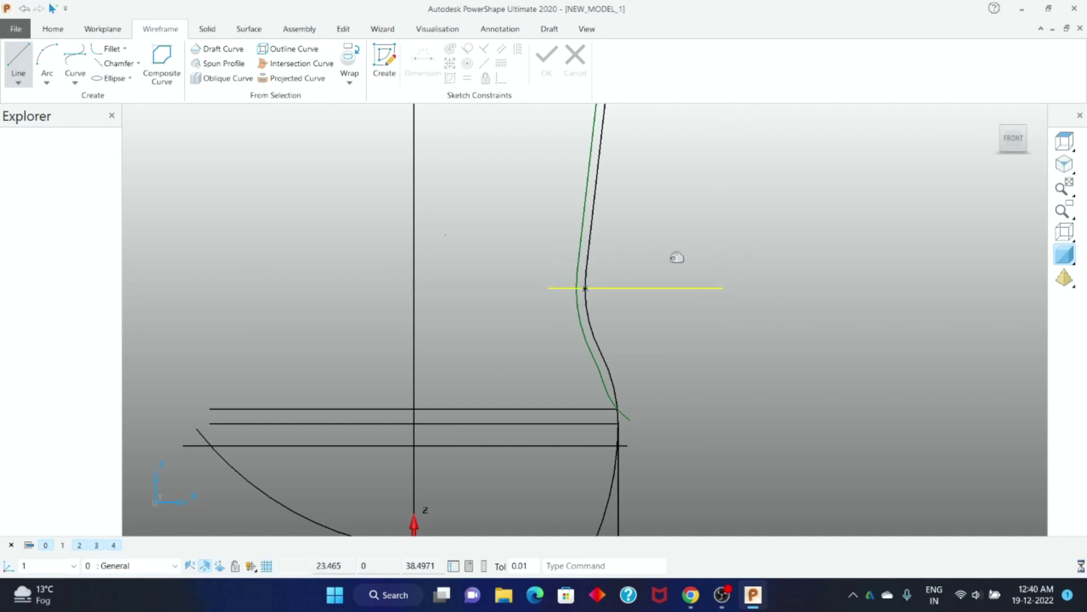
Dismiss the warning and zoom in on the shoulder curves where the horizontal line crosses
left_click(649, 242)
scroll(635, 251, "up", 1)
scroll(582, 316, "up", 3)
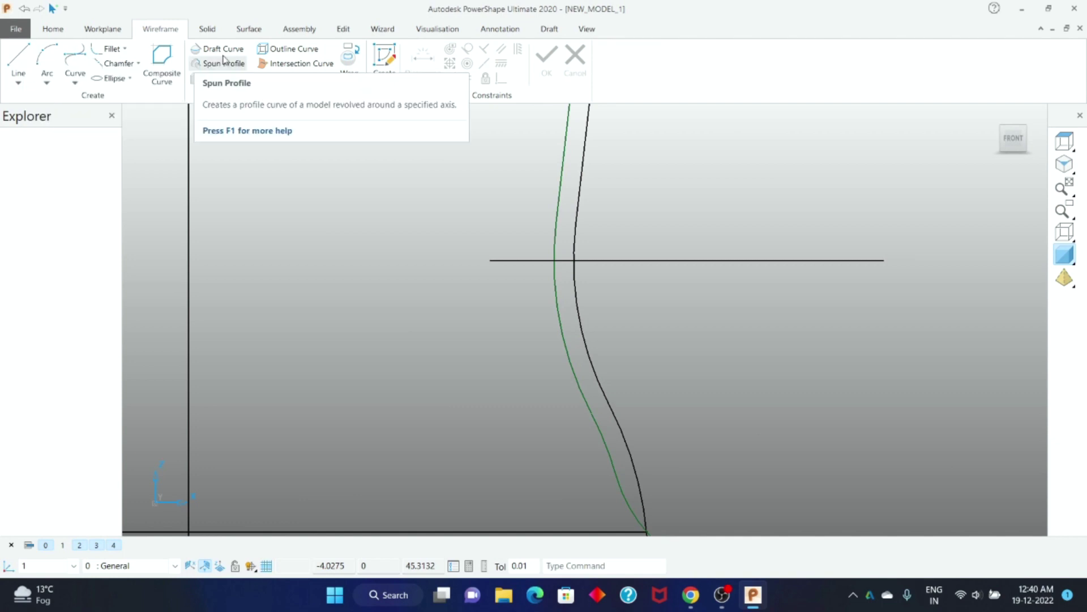
left_click(348, 34)
scroll(351, 57, "up", 1)
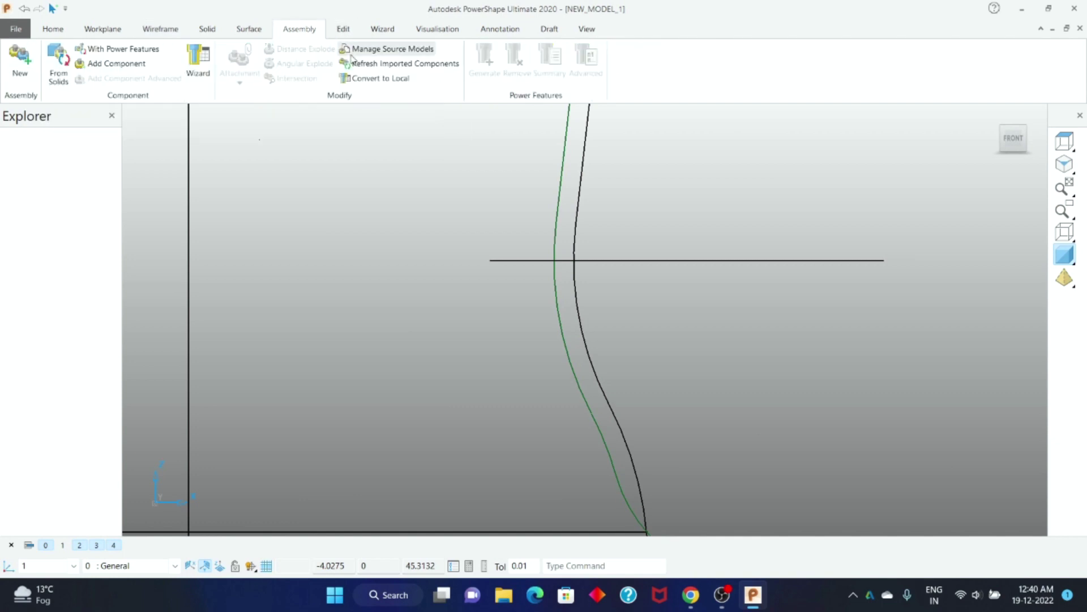
scroll(626, 207, "down", 2)
scroll(634, 192, "down", 1)
scroll(657, 184, "up", 3)
middle_click_drag(670, 187, 664, 283, "shift")
scroll(648, 182, "down", 1)
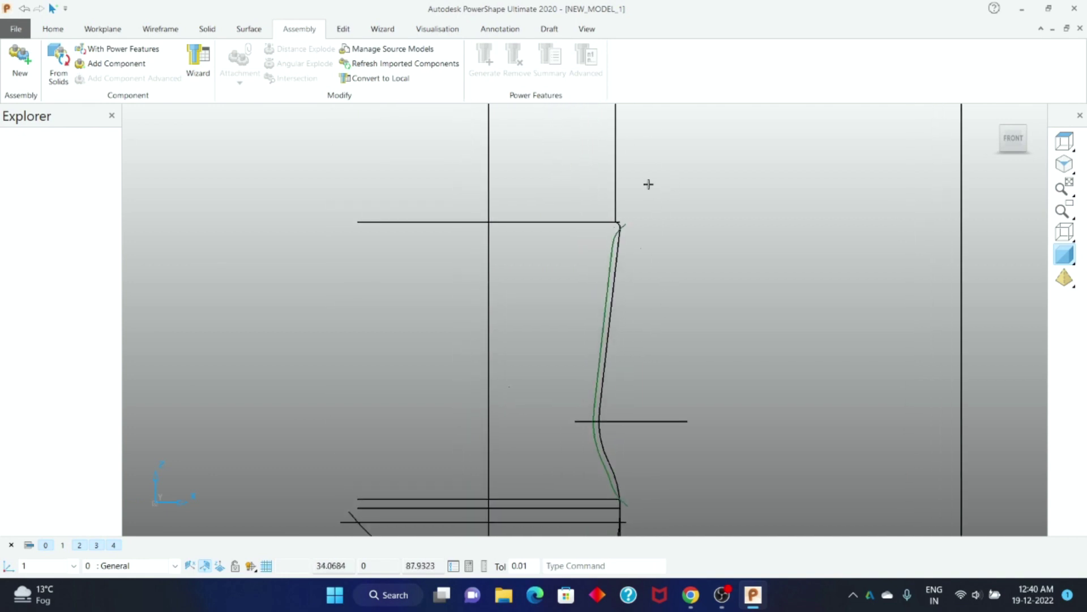
scroll(639, 436, "up", 1)
middle_click_drag(623, 485, 652, 384, "shift")
left_click(597, 175)
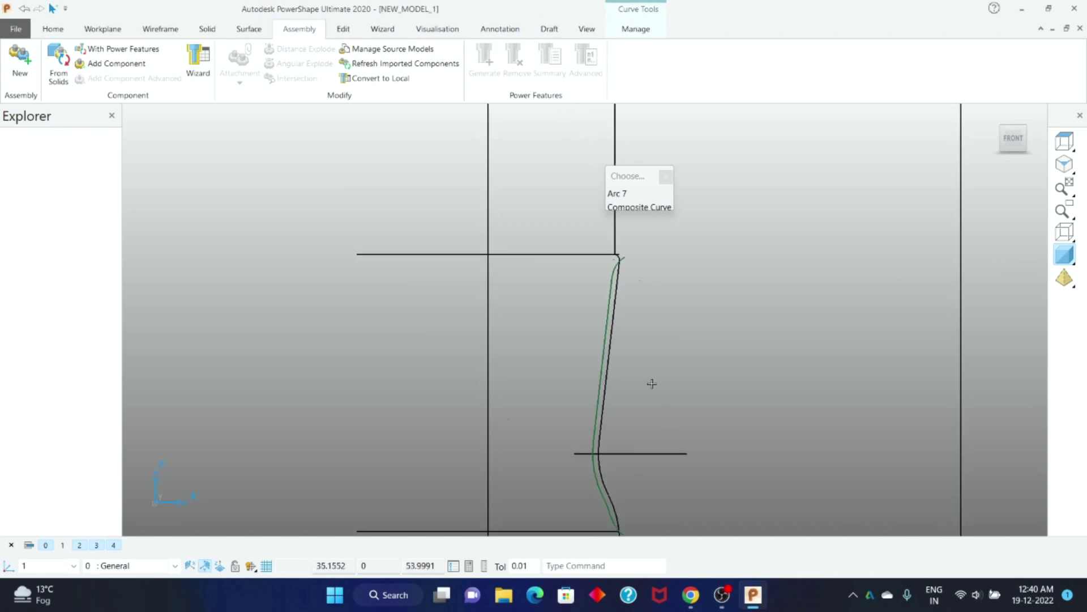
left_click_drag(616, 477, 556, 419)
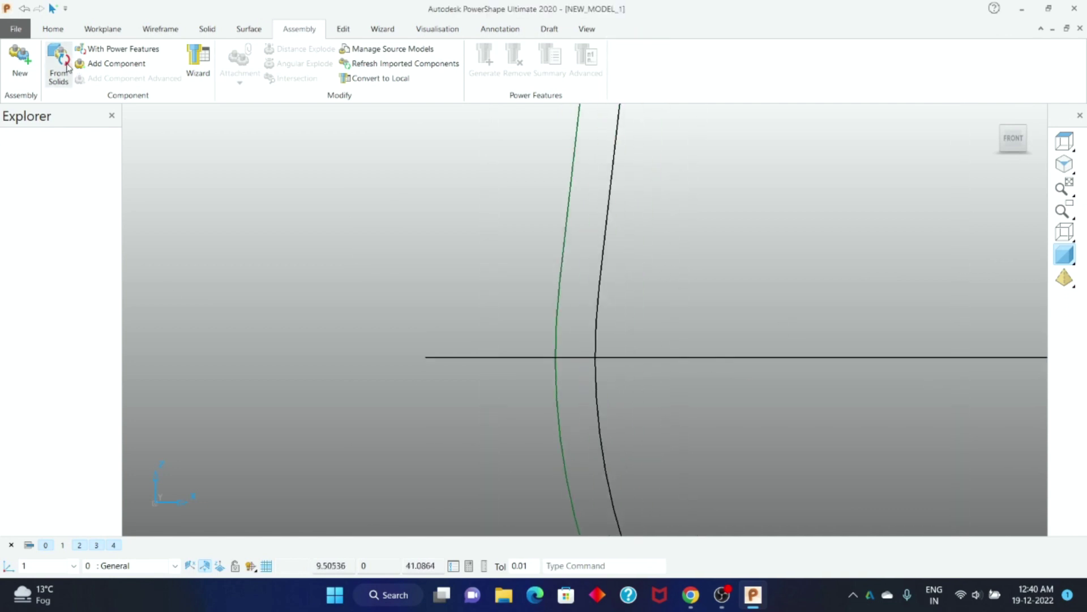
Trim the horizontal line where it extends past the green profile curve
left_click(161, 29)
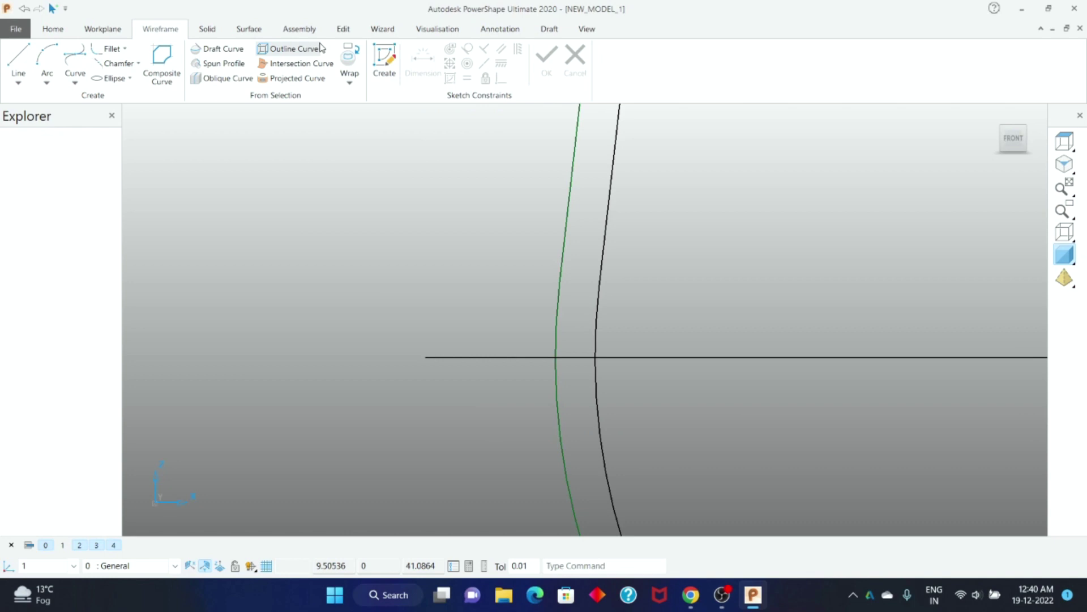
left_click(344, 29)
left_click(436, 49)
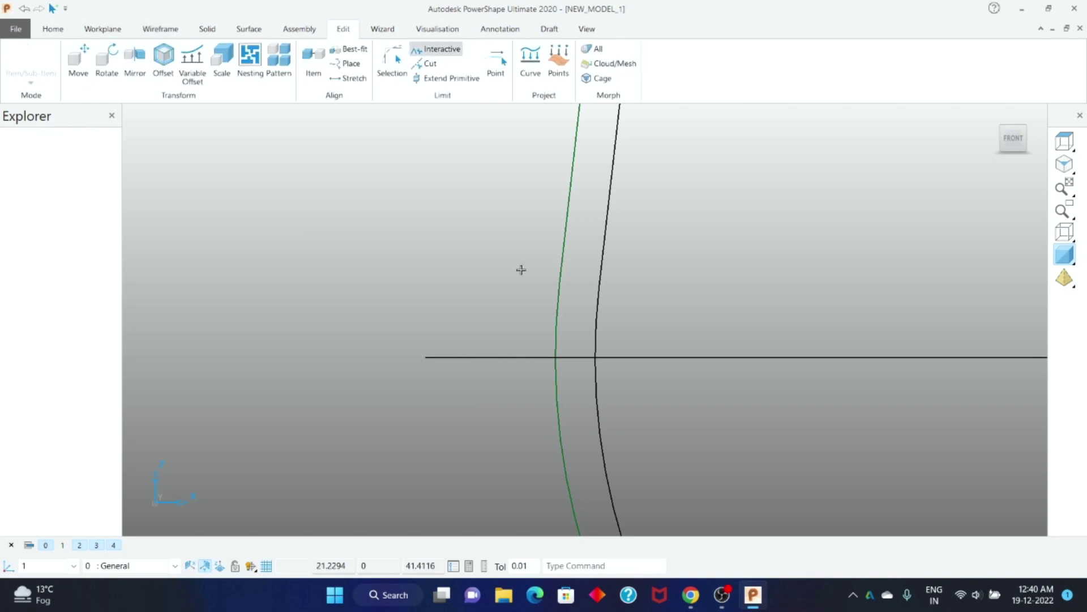
left_click(512, 358)
right_click(741, 255)
key("Escape")
mouse_move(767, 204)
middle_mouse_down()
mouse_move(707, 282)
mouse_move(638, 308)
mouse_move(691, 239)
mouse_move(514, 196)
mouse_move(396, 142)
middle_mouse_up()
Draw a full circle at the line–curve intersection and set its radius to 1.5
left_click(160, 29)
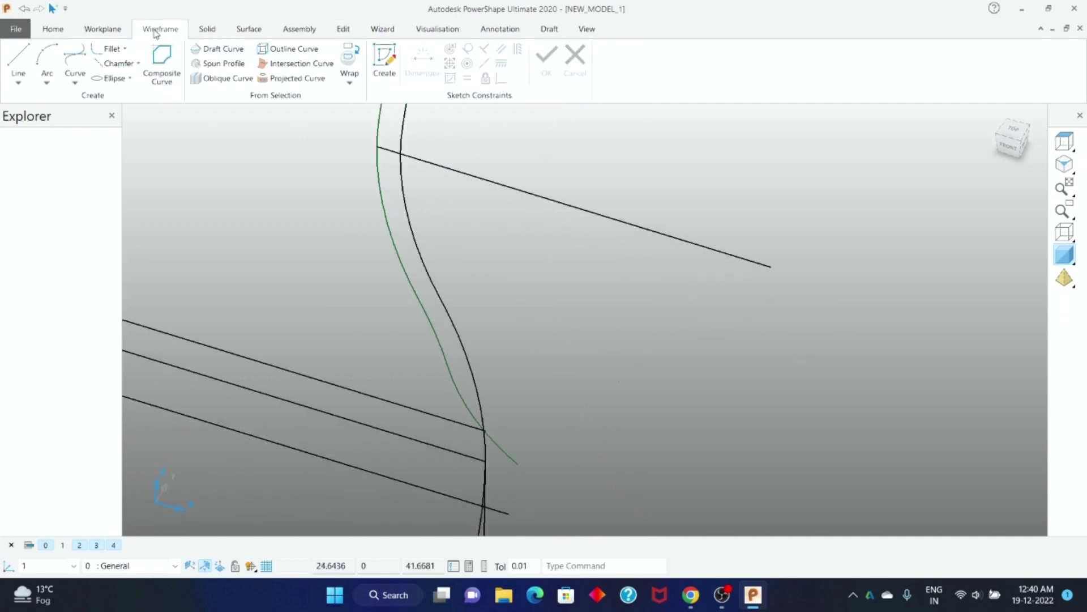
left_click(47, 62)
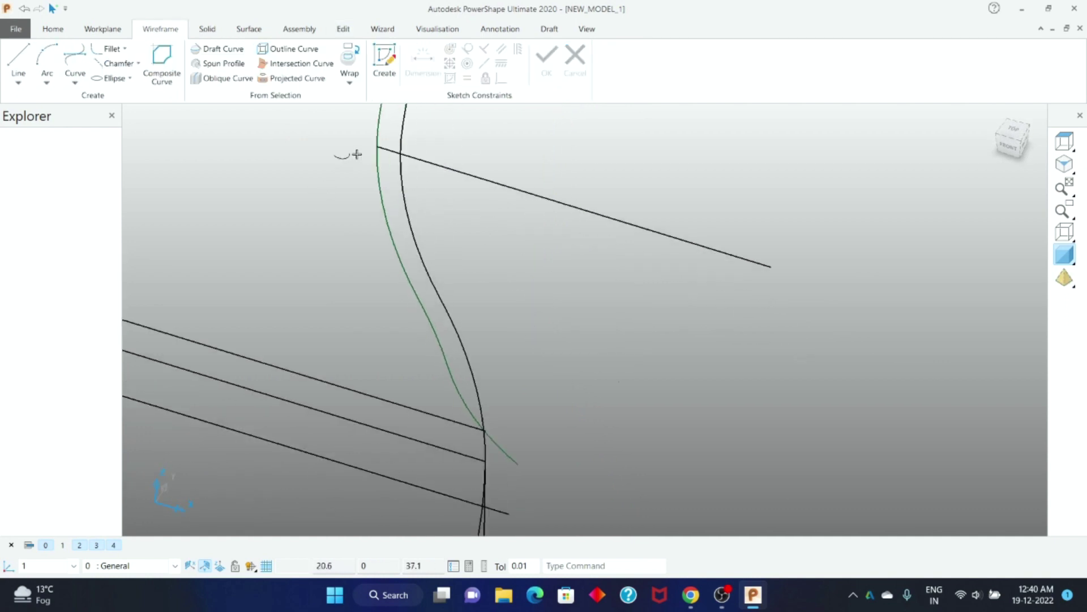
left_click(57, 104)
left_click(377, 222)
left_click(420, 231)
middle_click_drag(544, 182, 513, 201)
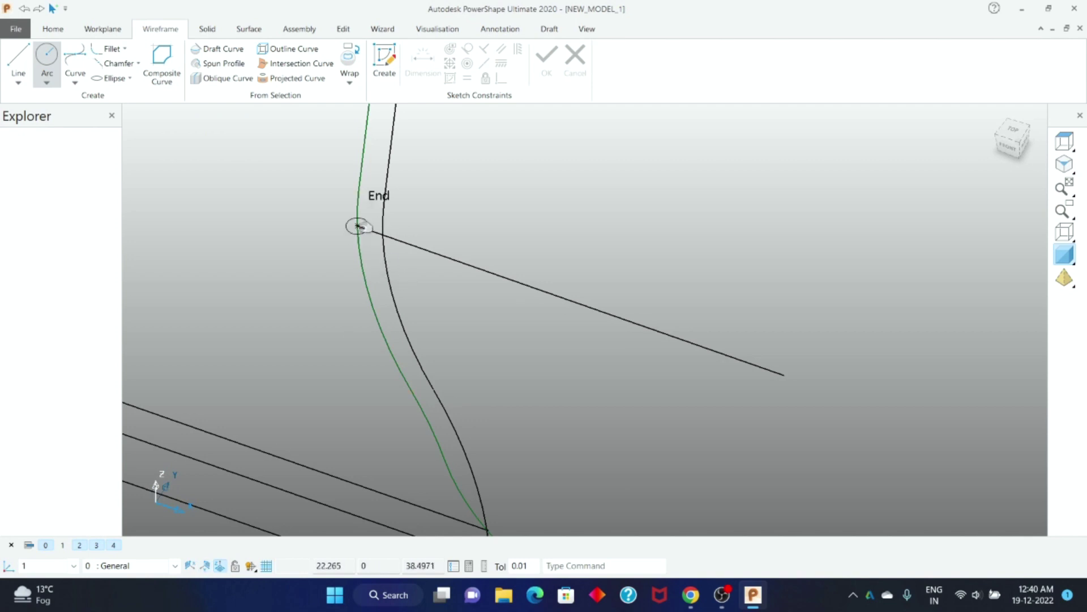
key("Escape")
key("Escape")
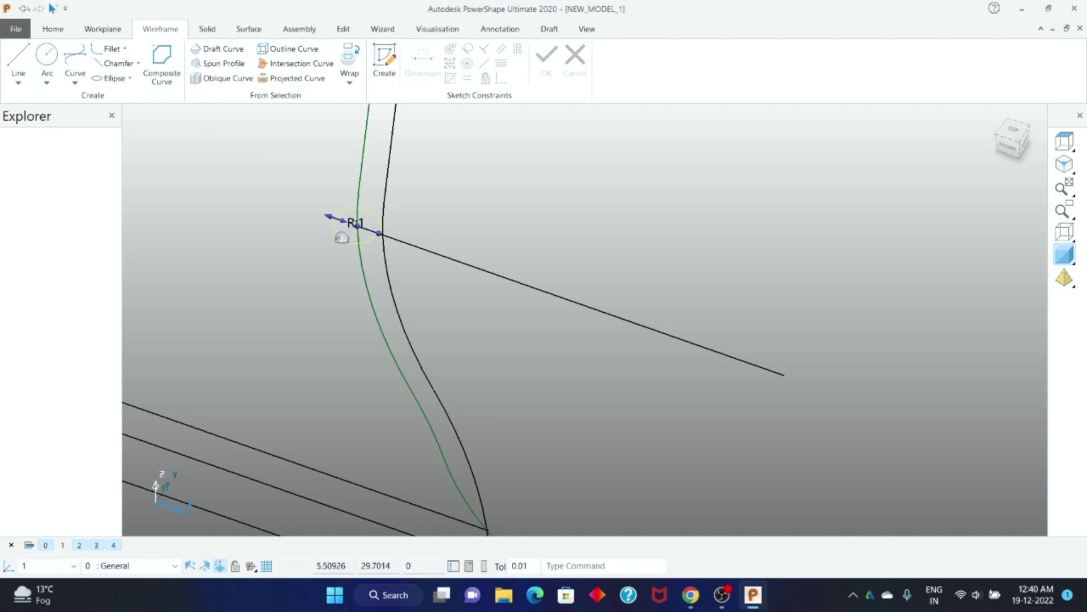
double_click(342, 238)
double_click(119, 55)
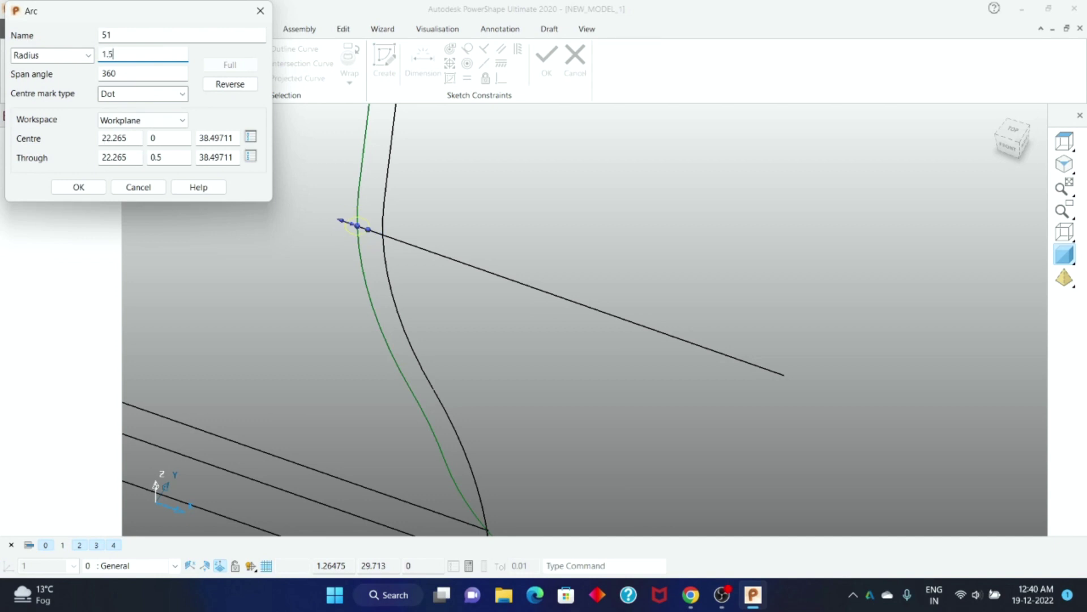
left_click(78, 187)
scroll(491, 240, "up", 1)
middle_click_drag(422, 218, 453, 299)
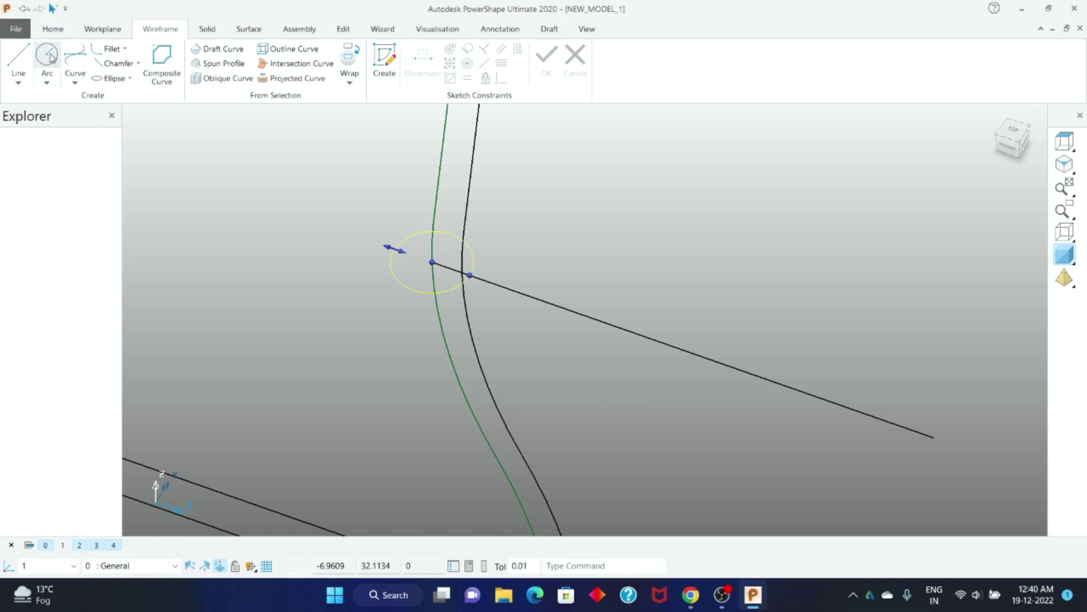
Reposition the radius-1.5 circle with the Move tool
left_click(345, 30)
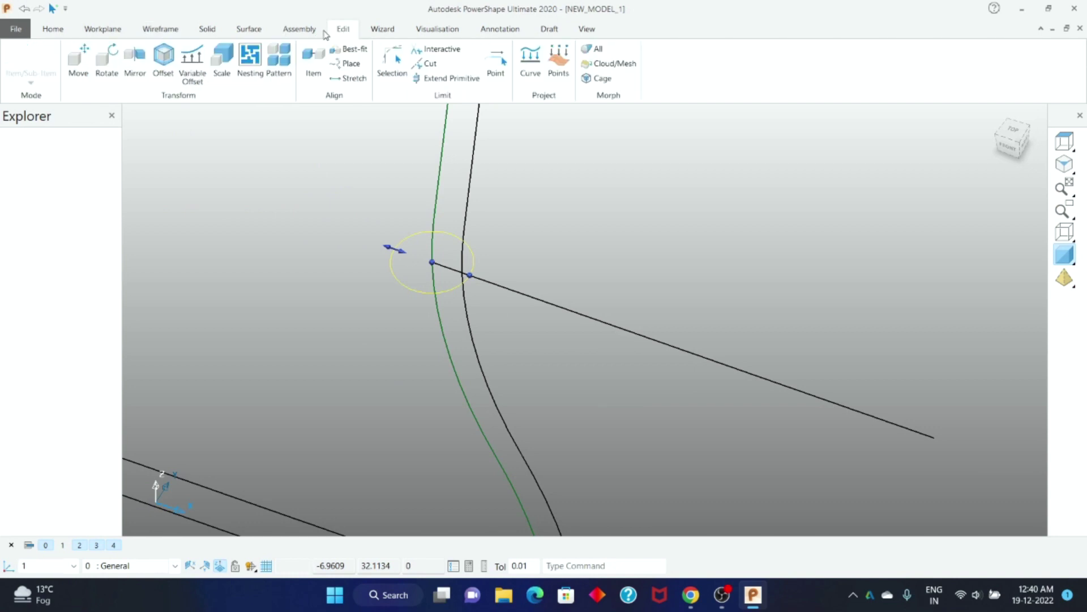
left_click(78, 62)
double_click(344, 203)
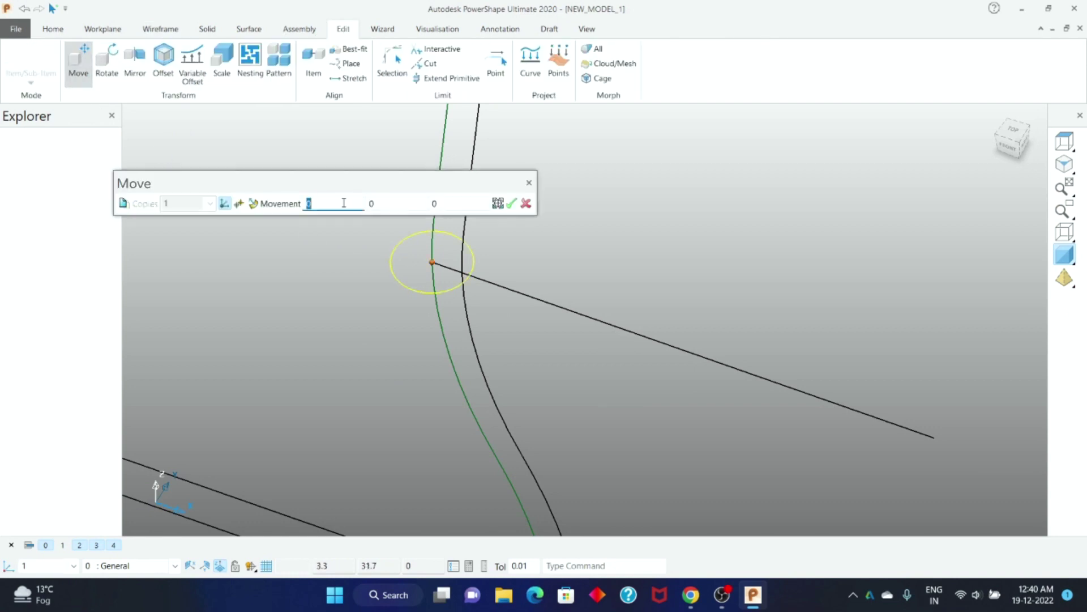
left_click(512, 202)
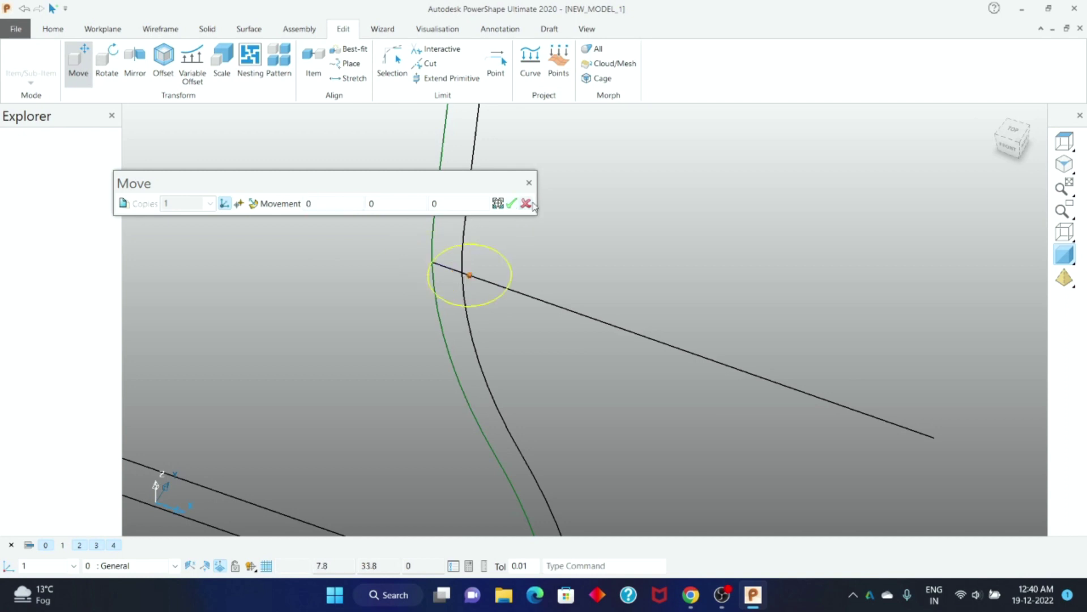
Check the long line's length and inspect the shoulder profile curves by selecting them
left_click(614, 325)
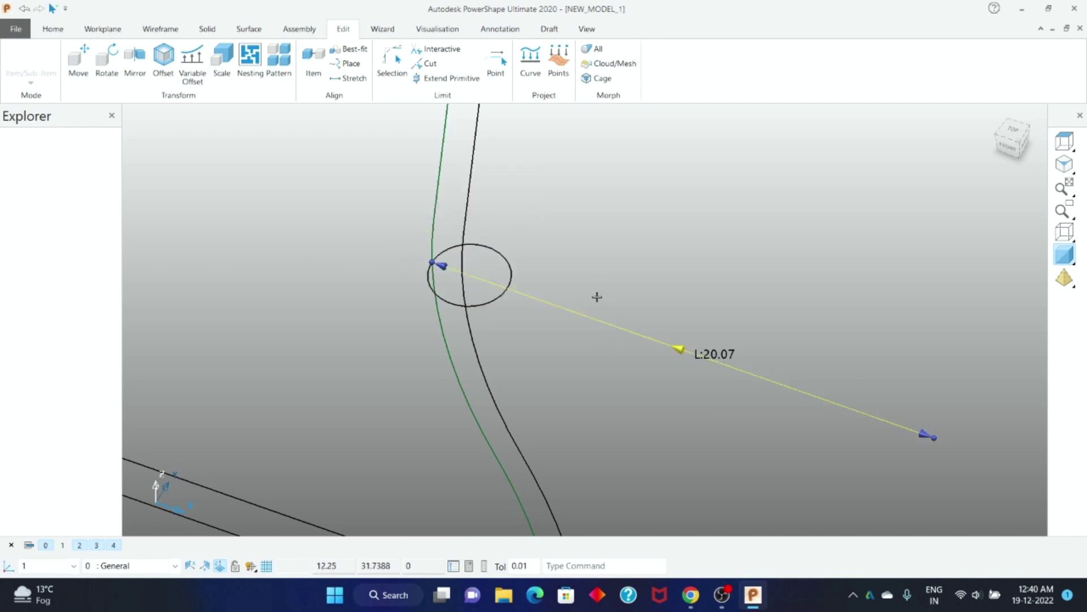
left_click(1057, 495)
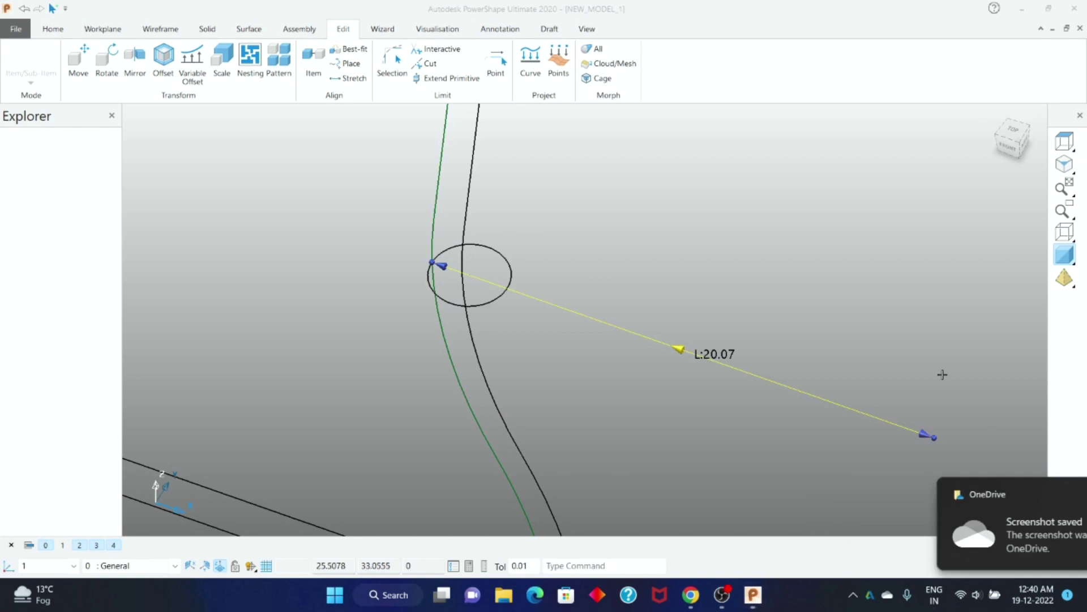
left_click(834, 324)
scroll(538, 289, "down", 5)
scroll(572, 315, "up", 3)
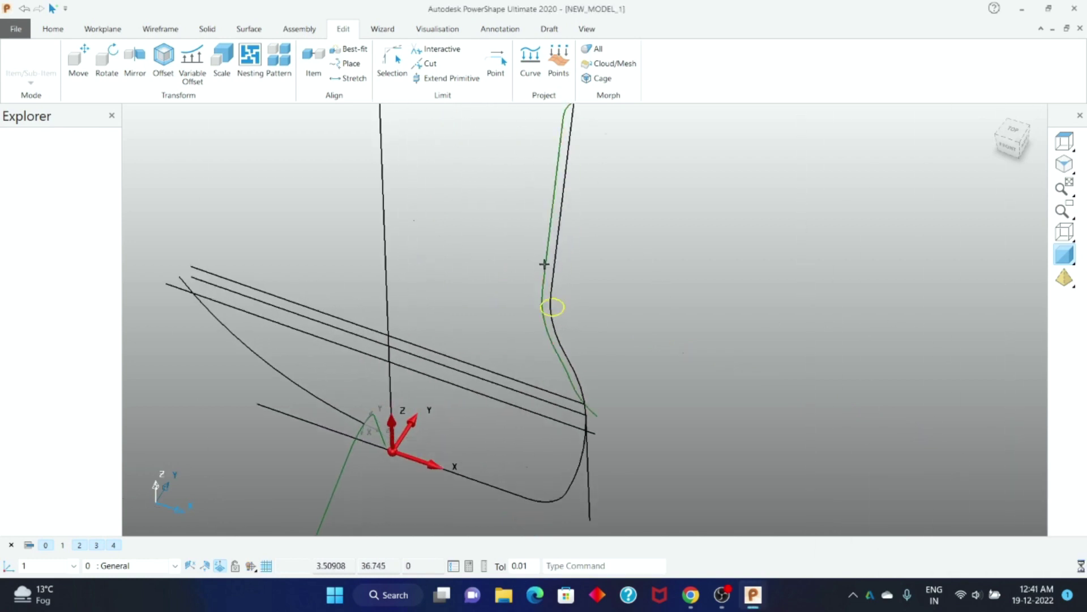
left_click(554, 306)
scroll(589, 255, "down", 2)
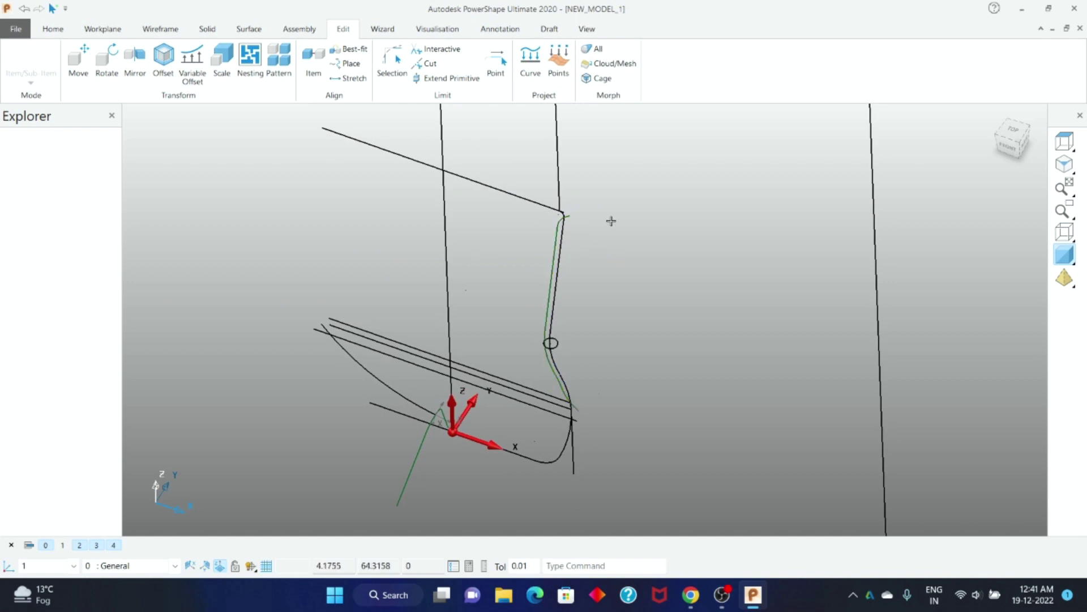
middle_click_drag(612, 221, 597, 349, "shift")
left_click(540, 294)
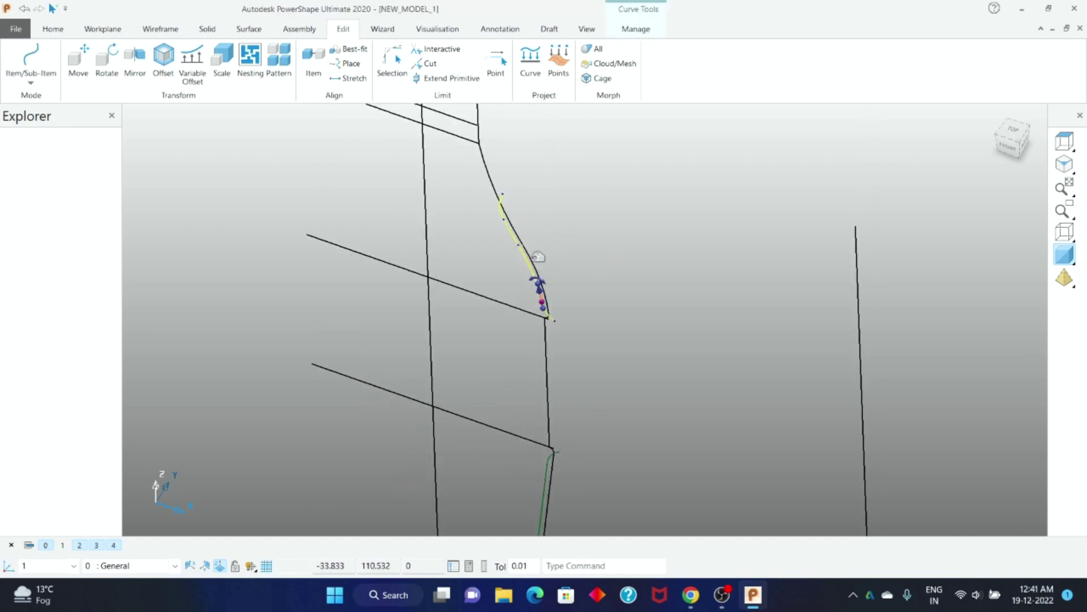
scroll(512, 206, "up", 2)
scroll(571, 299, "up", 1)
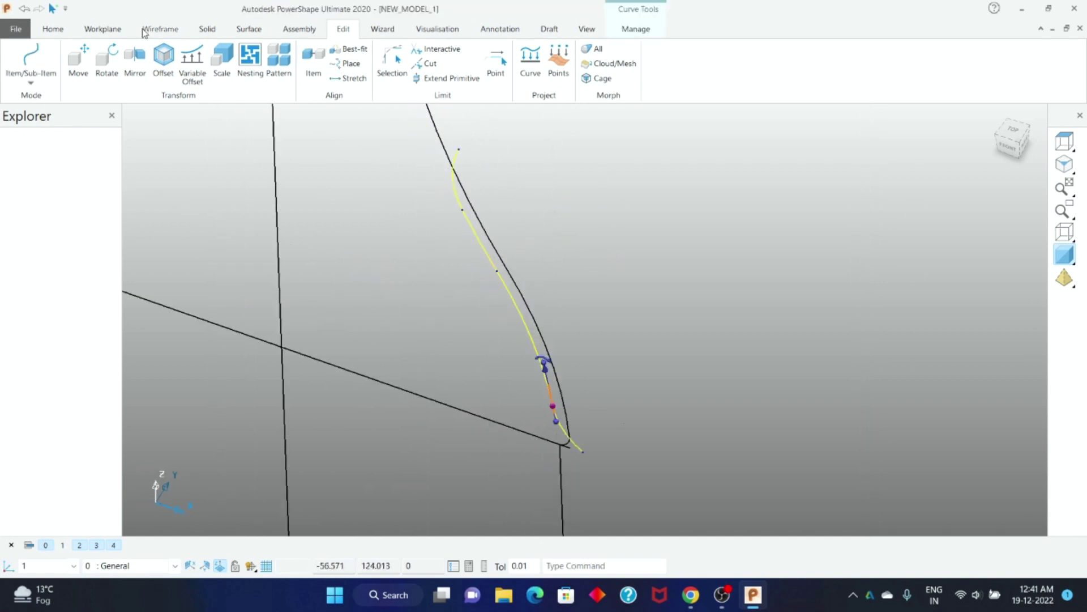
left_click(161, 29)
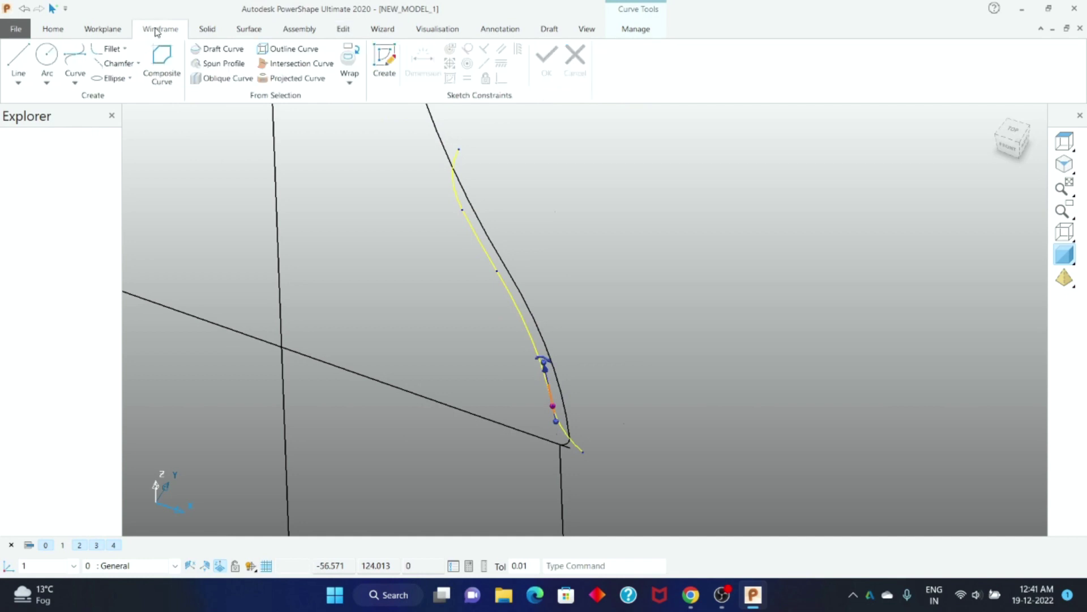
left_click(630, 228)
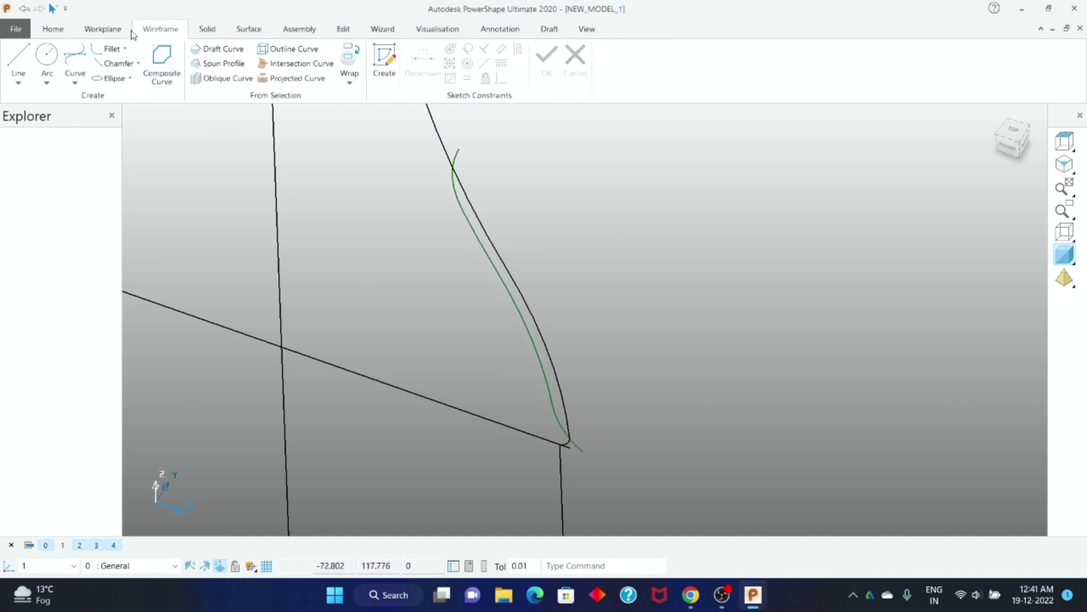
left_click(120, 31)
Place a workplane aligned at the green shoulder curve's midpoint
left_click(50, 66)
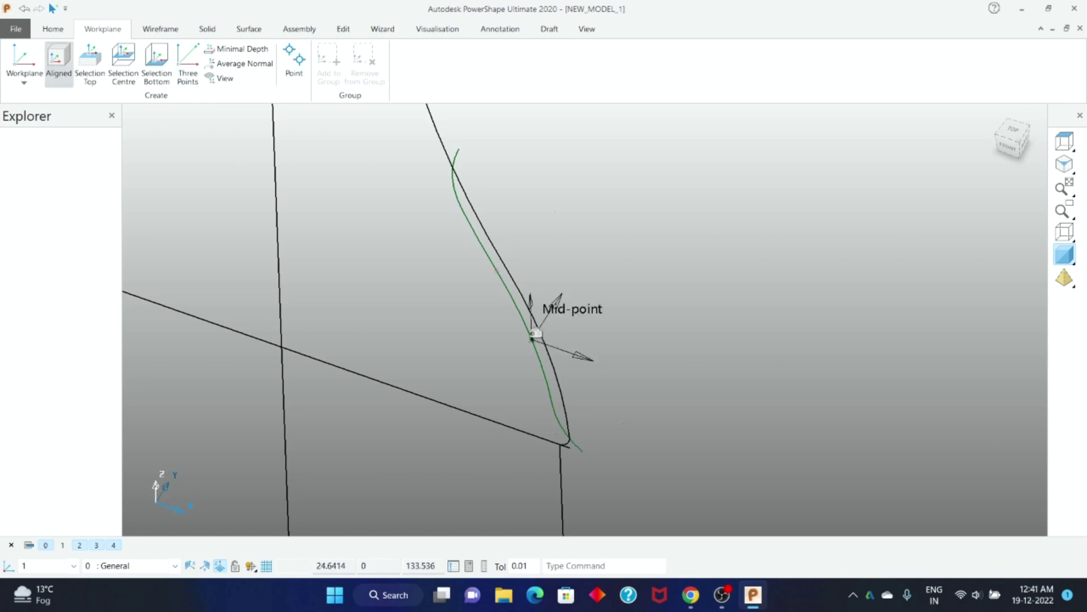
left_click(497, 272)
scroll(622, 255, "up", 3)
Draw a full circle at the workplane origin and set its radius to 1.5
left_click(161, 29)
left_click(47, 56)
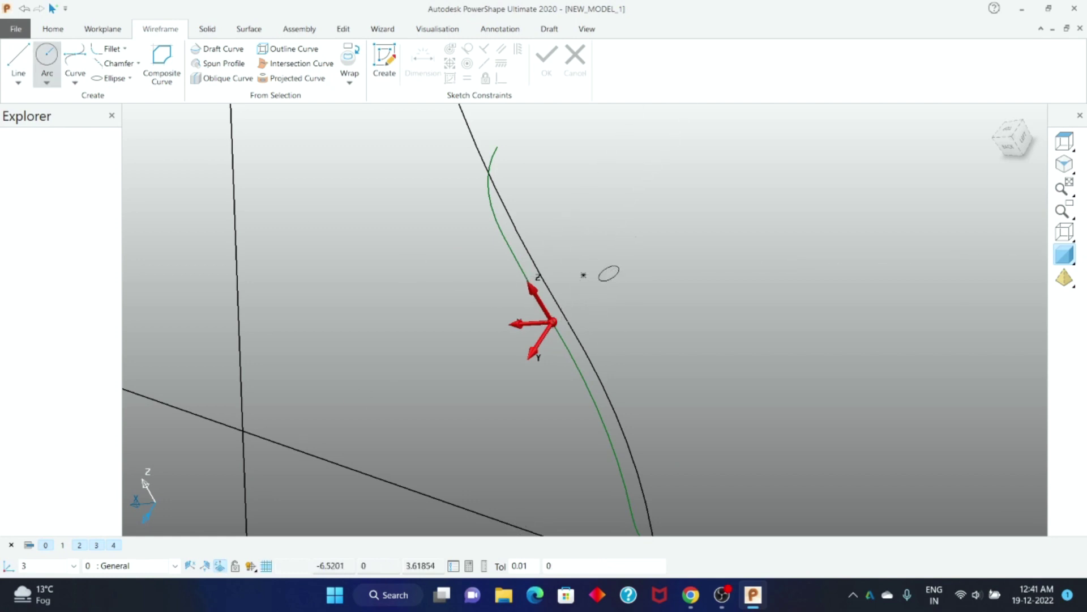
left_click(609, 274)
key("Escape")
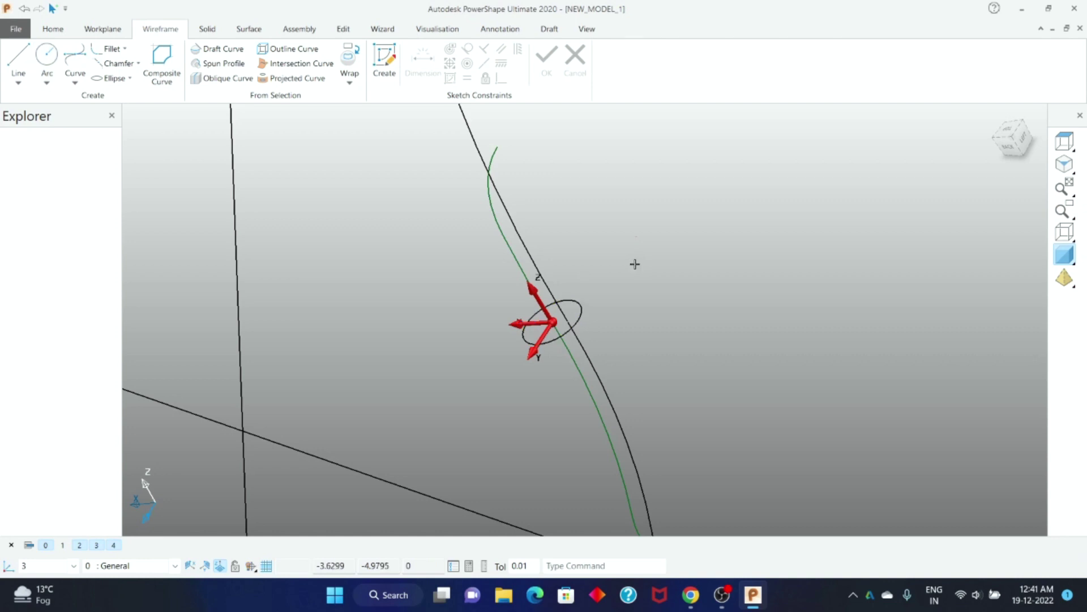
double_click(580, 310)
double_click(139, 52)
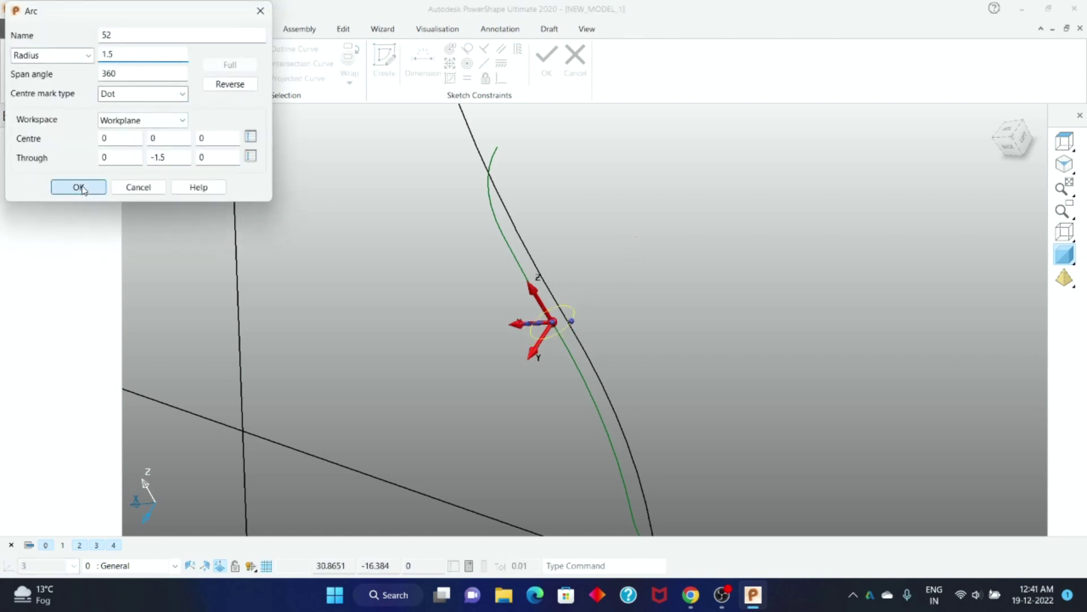
left_click(80, 186)
middle_click_drag(665, 284, 501, 244)
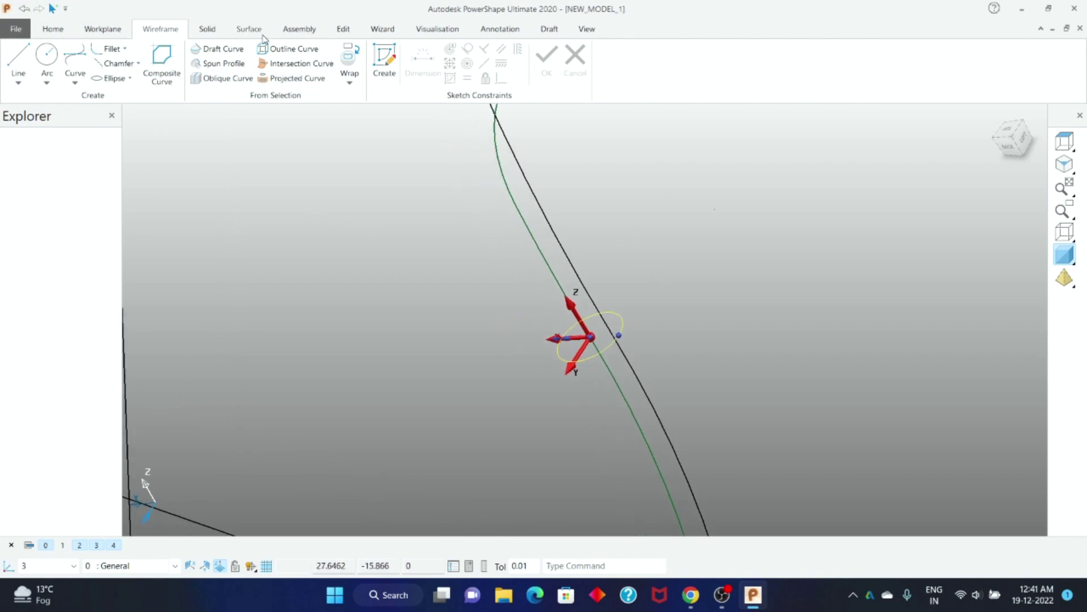
Start moving the circle with an edited first movement value, then cancel the move
left_click(343, 29)
left_click(78, 63)
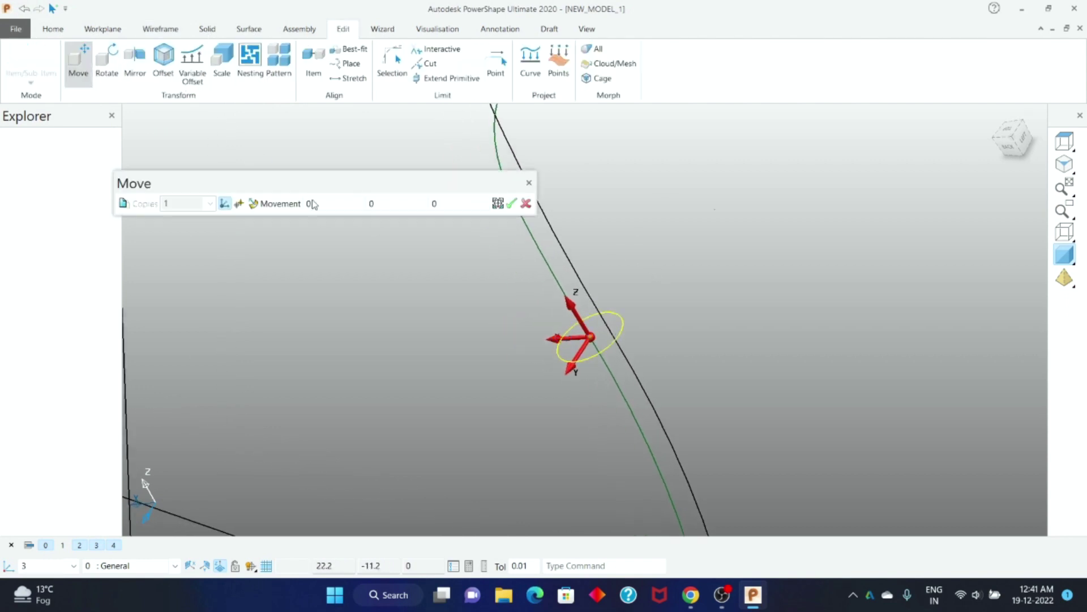
left_click(322, 200)
type("-1.5")
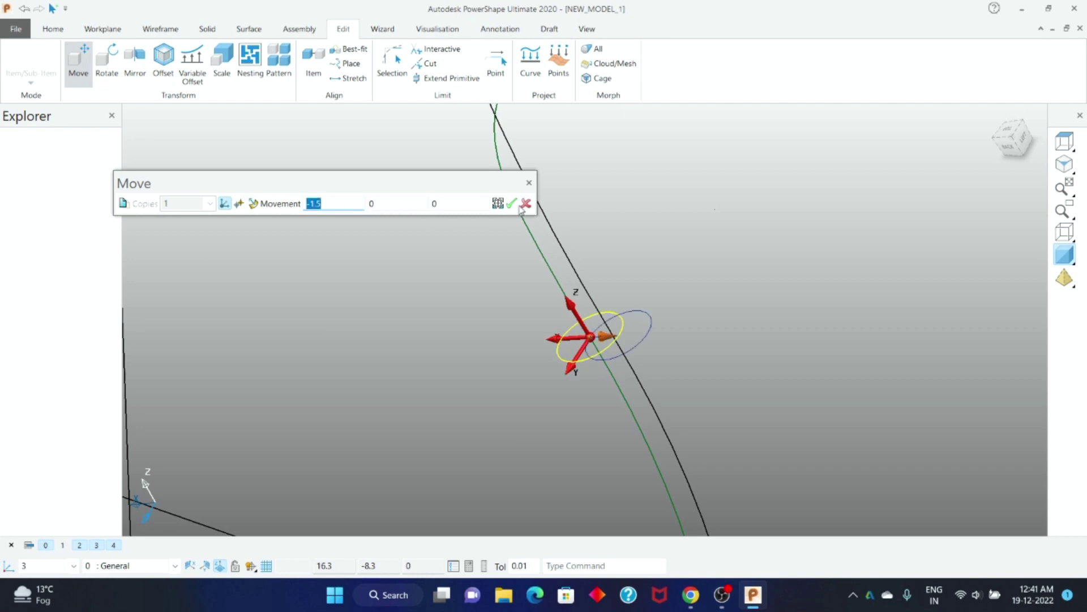
left_click(525, 203)
middle_click_drag(653, 216, 638, 306)
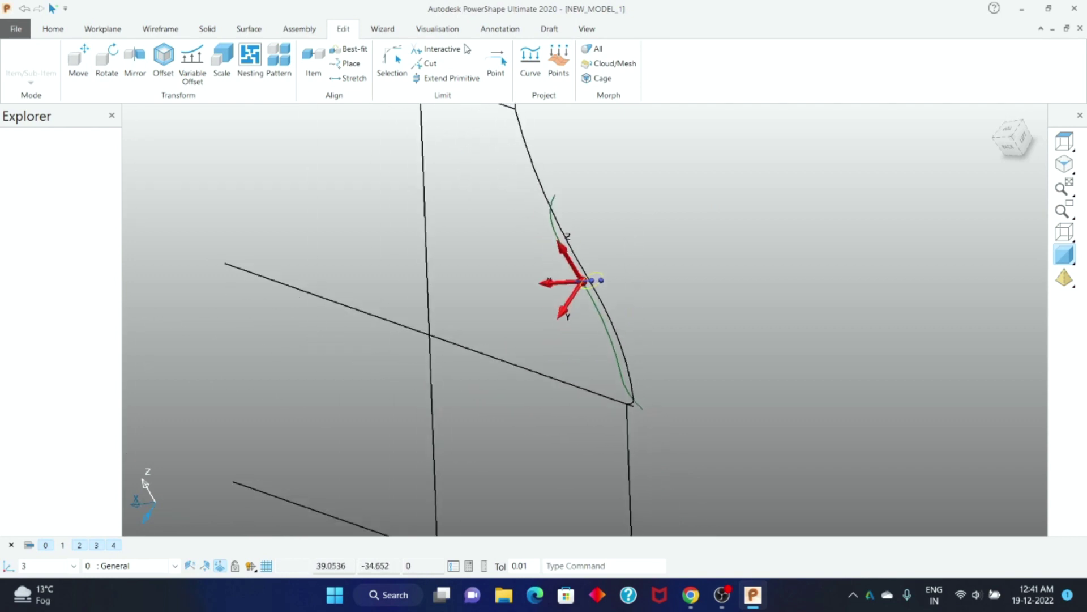
Start a drive-curve sweep and pick the green shoulder curve as its path
left_click(209, 31)
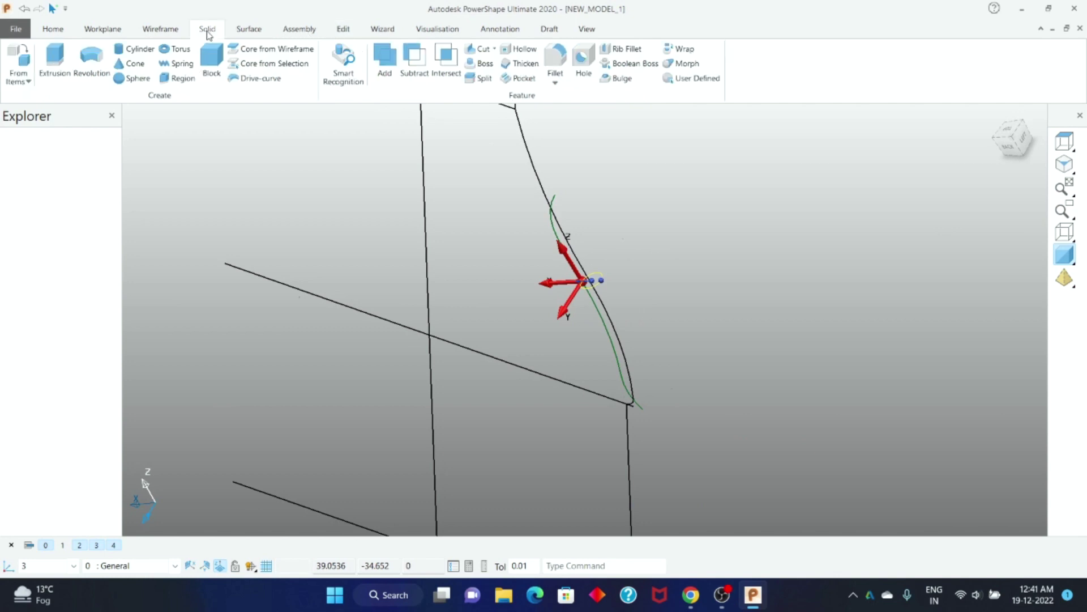
left_click(256, 77)
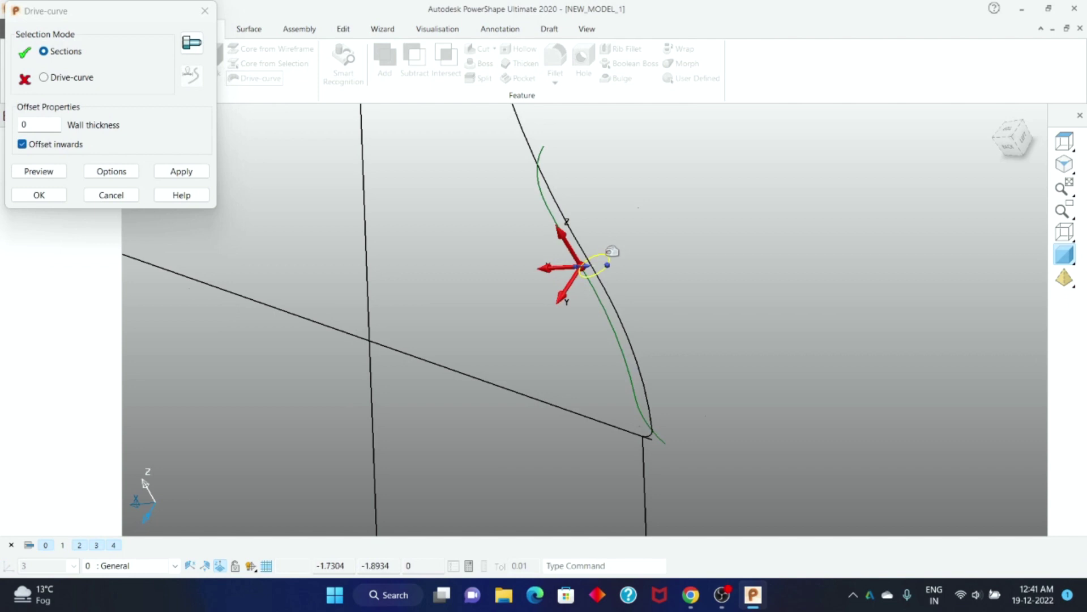
left_click(88, 82)
left_click(538, 209)
Create tube solid 31 along the drive curve and switch to level 1
left_click(56, 176)
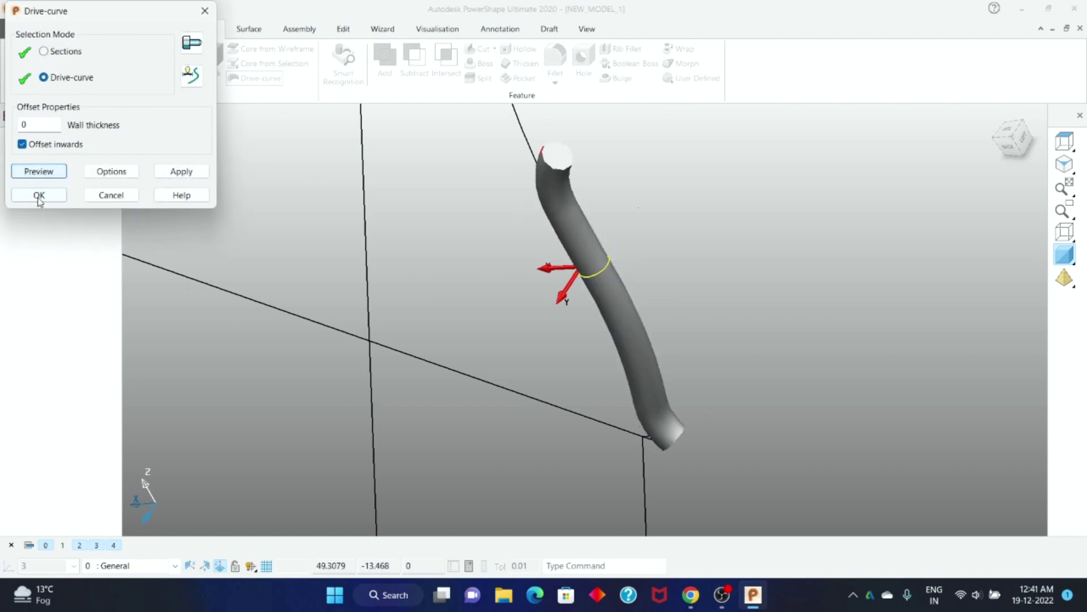
left_click(38, 195)
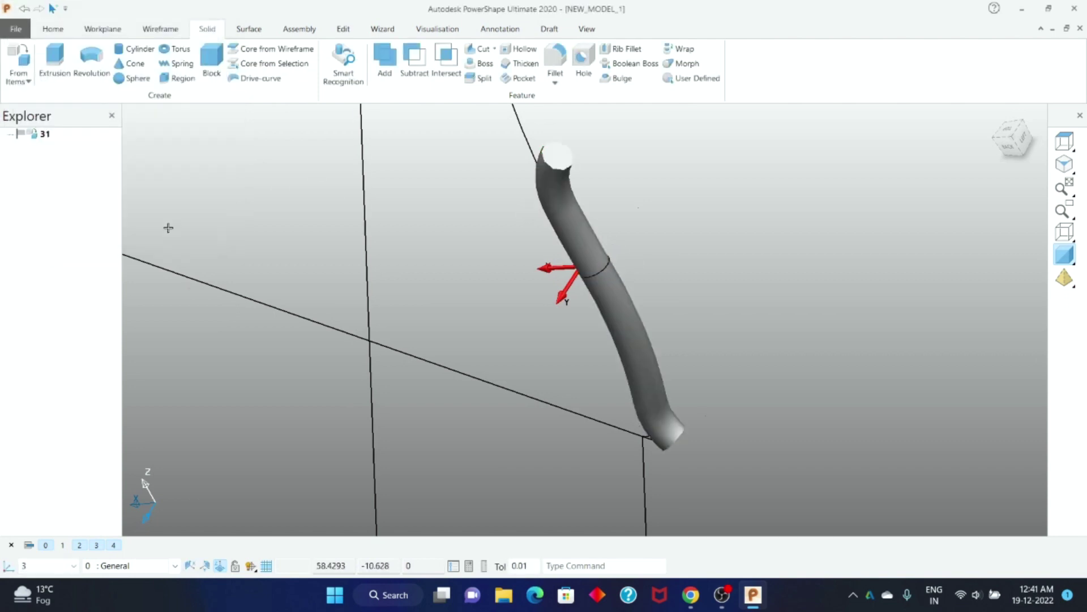
left_click(76, 566)
left_click(39, 519)
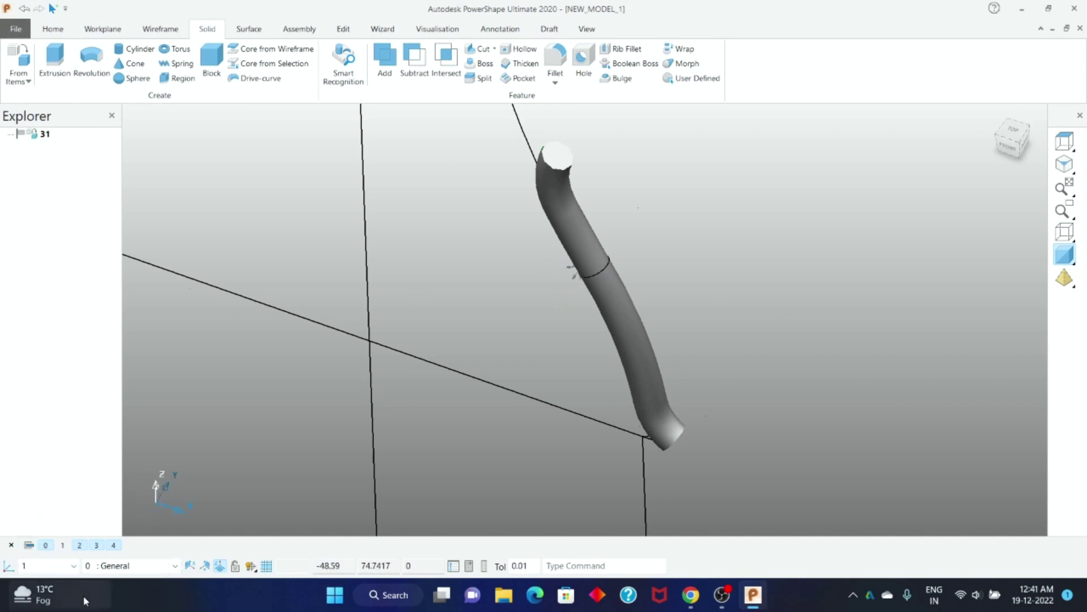
Show level 1 and make a solid from the bottle's shoulder surfaces
left_click(62, 545)
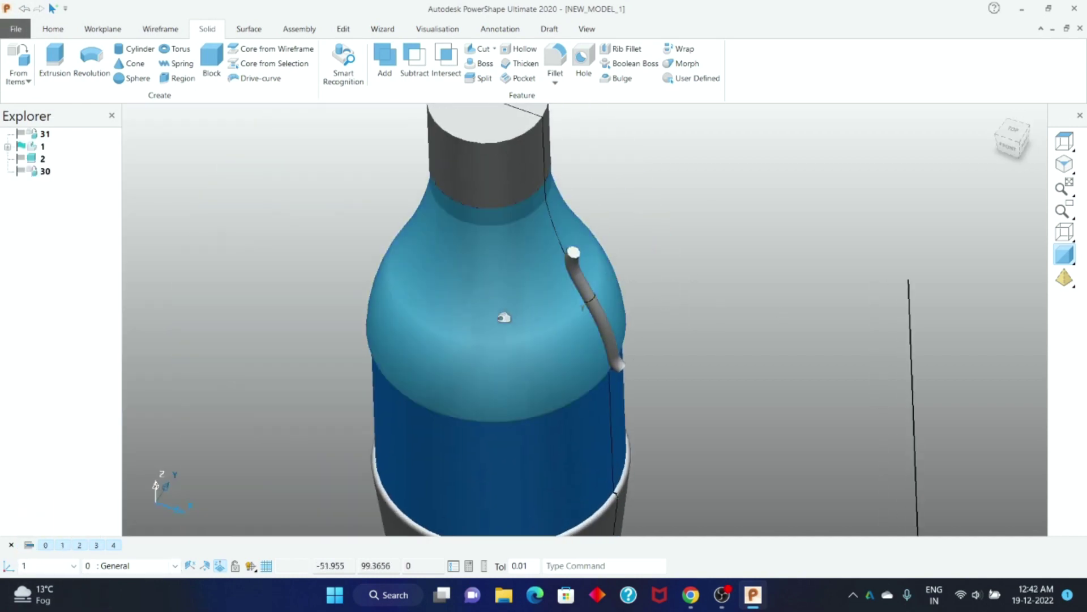
middle_click_drag(709, 334, 574, 334)
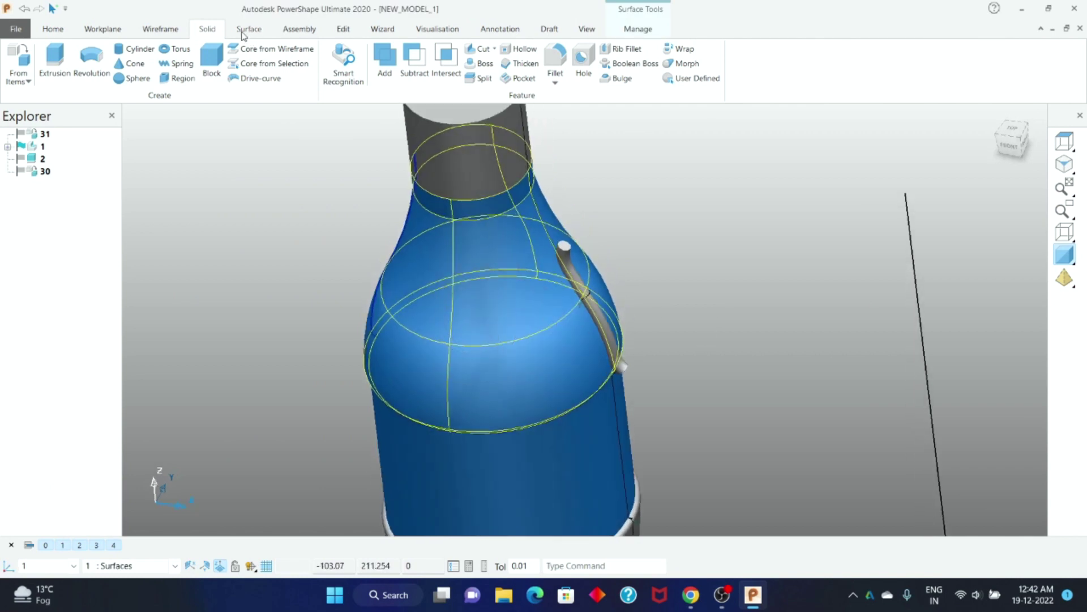
left_click(15, 85)
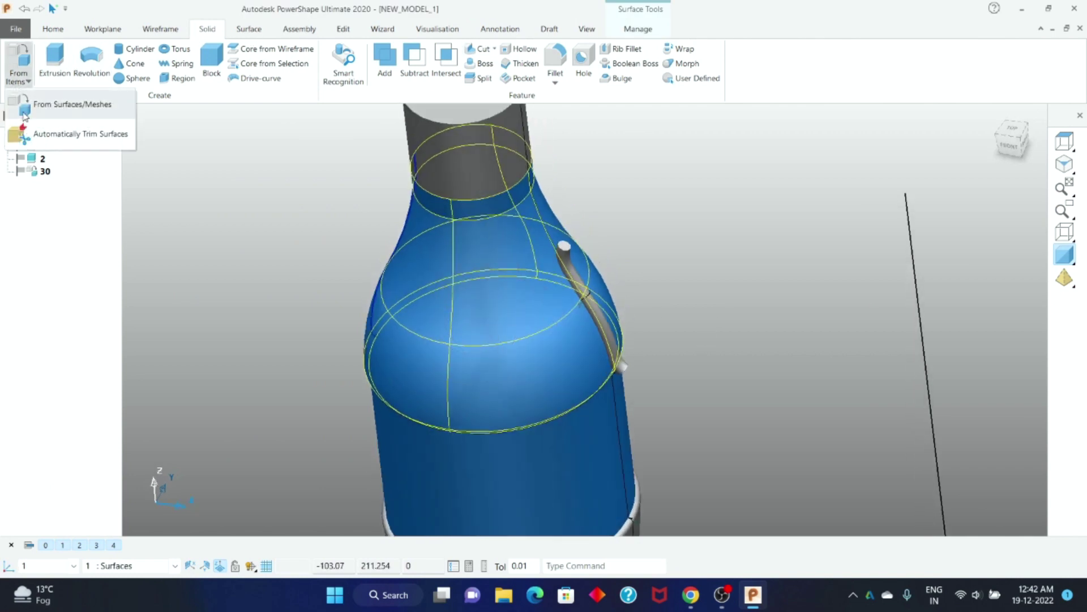
left_click(39, 107)
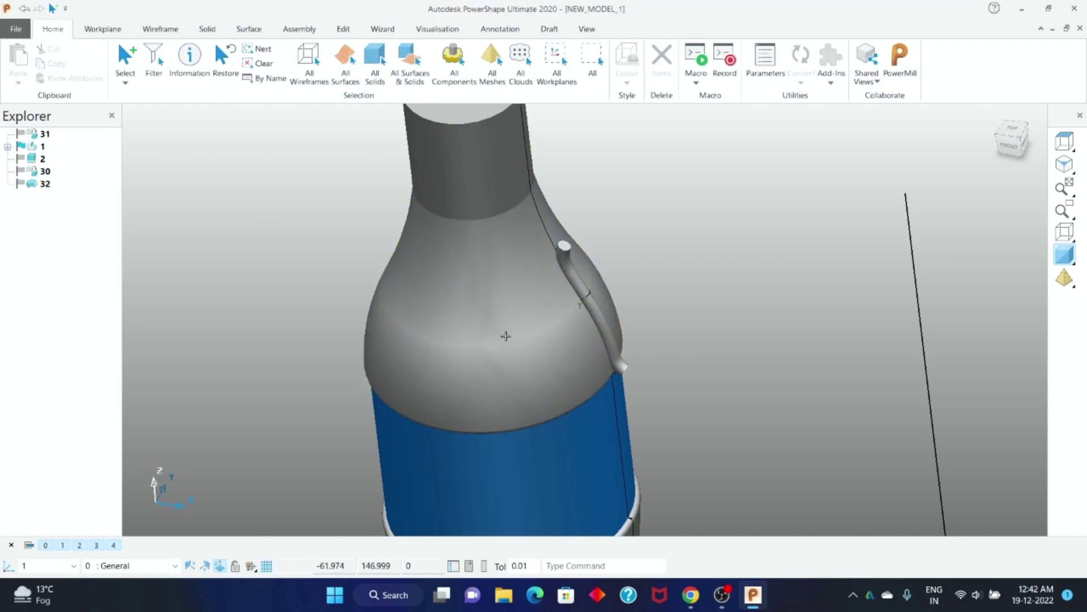
Fill the shoulder solid's hole fault with a non-tangential surface in Solid Doctor
left_click(84, 59)
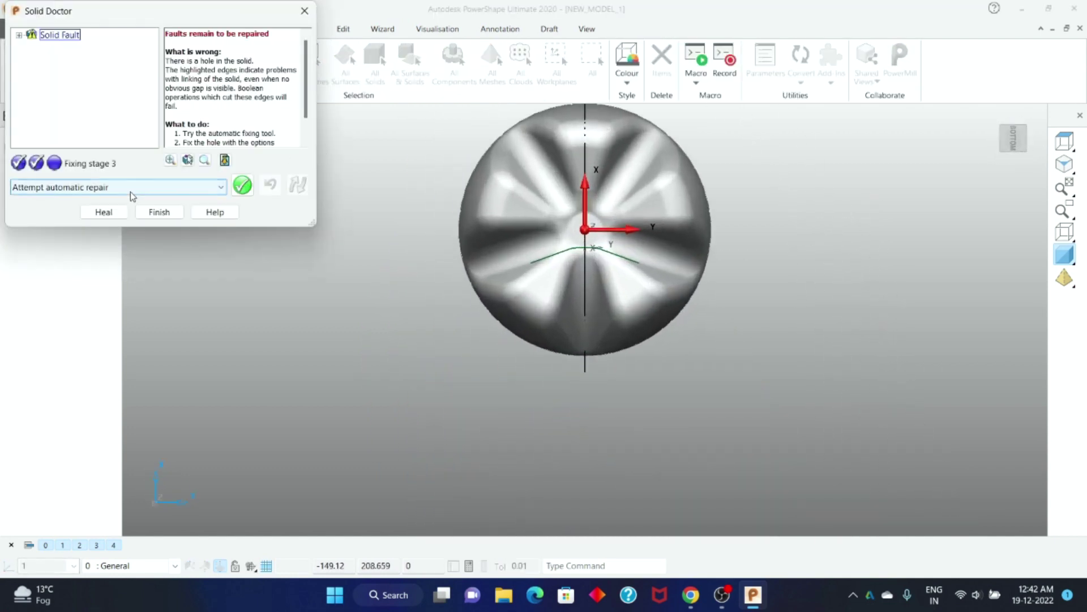
left_click(135, 188)
left_click(139, 235)
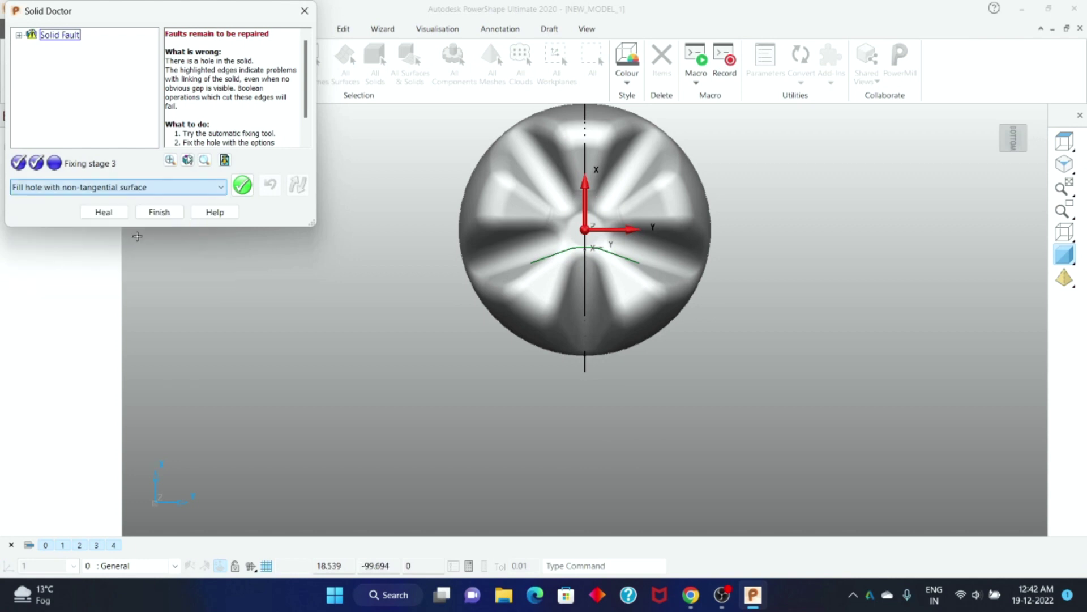
left_click(243, 185)
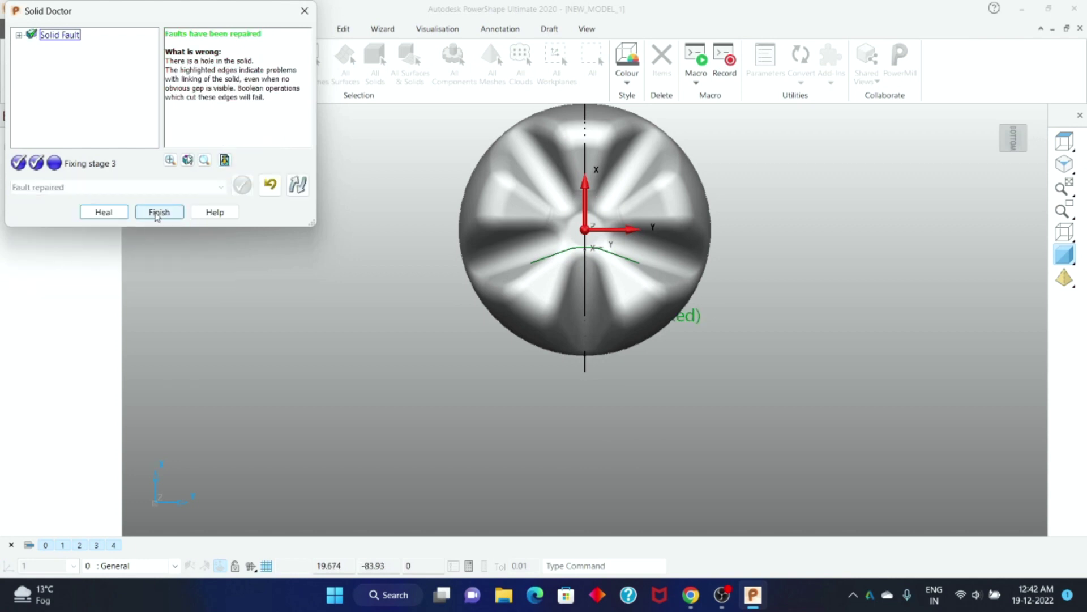
left_click(156, 214)
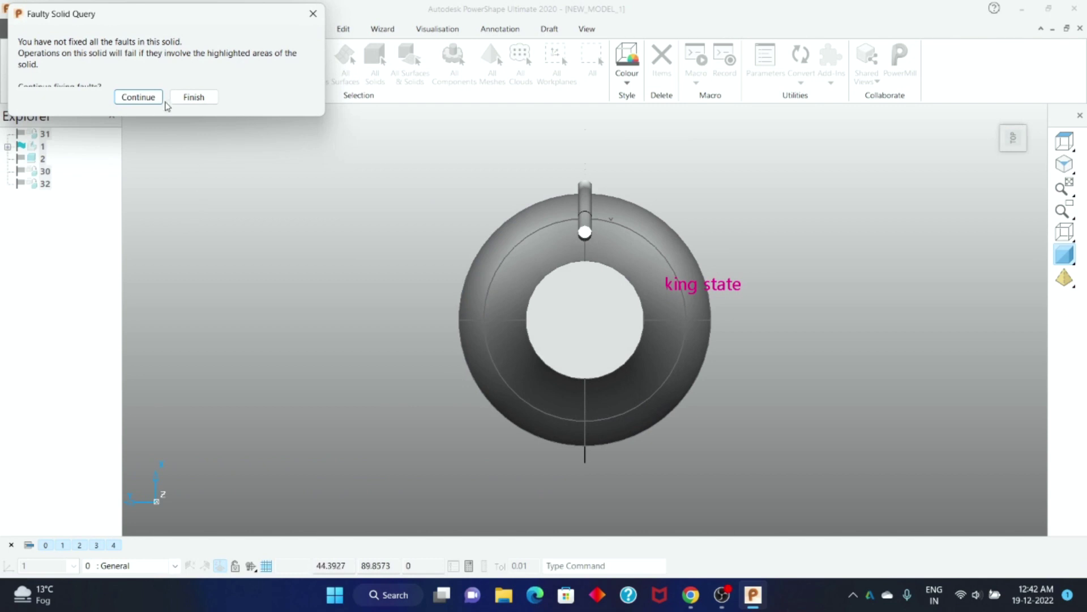
left_click(179, 97)
mouse_move(318, 204)
middle_mouse_down()
mouse_move(476, 272)
mouse_move(430, 244)
middle_mouse_up()
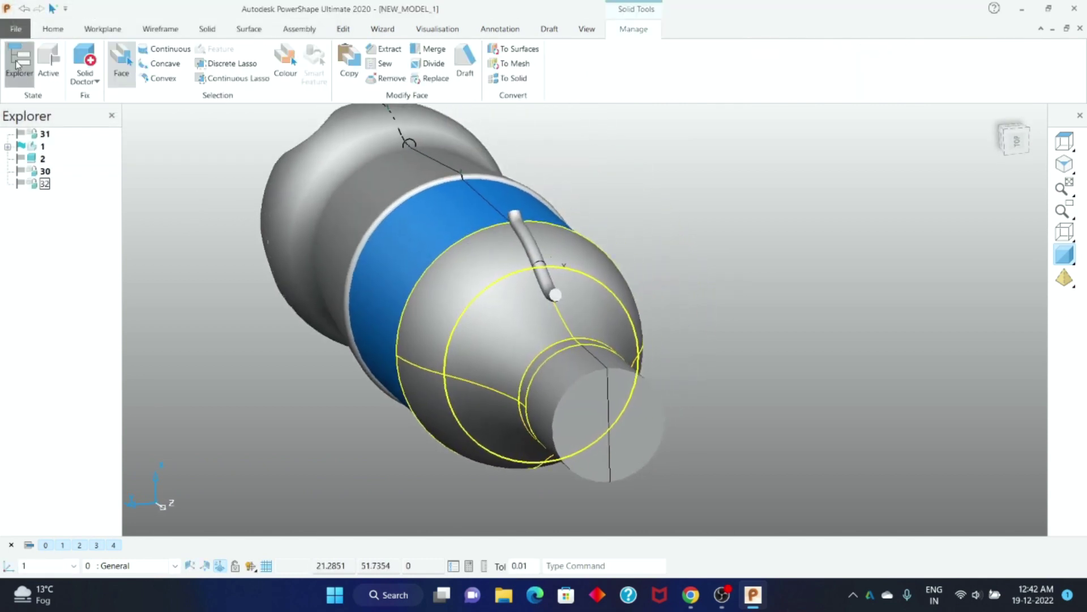
Auto-repair the open-solid fault on shoulder solid 32 with Solid Doctor
left_click(85, 57)
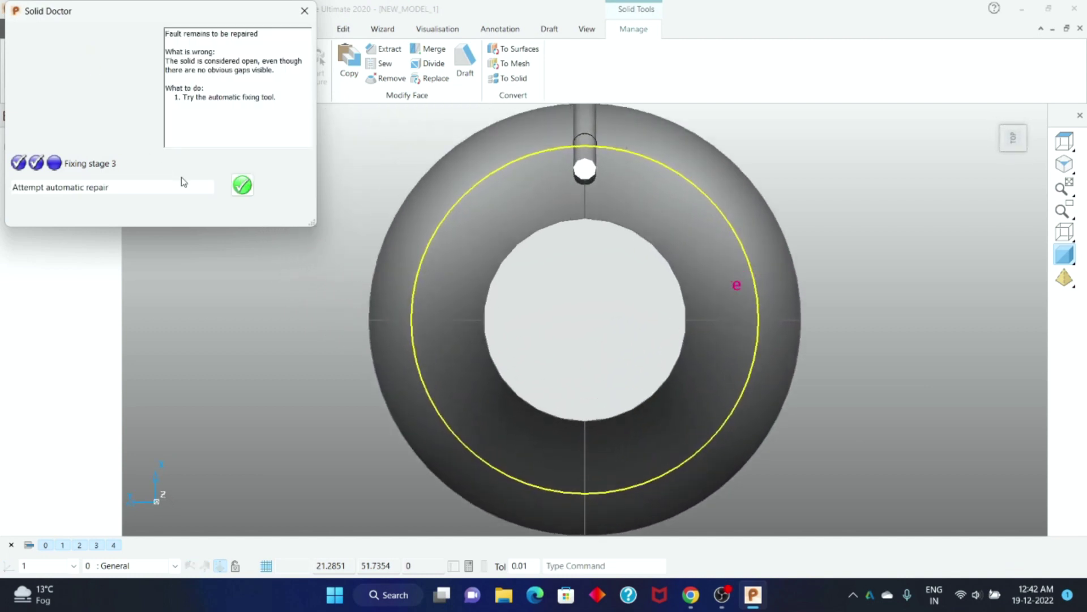
left_click(166, 194)
left_click(242, 185)
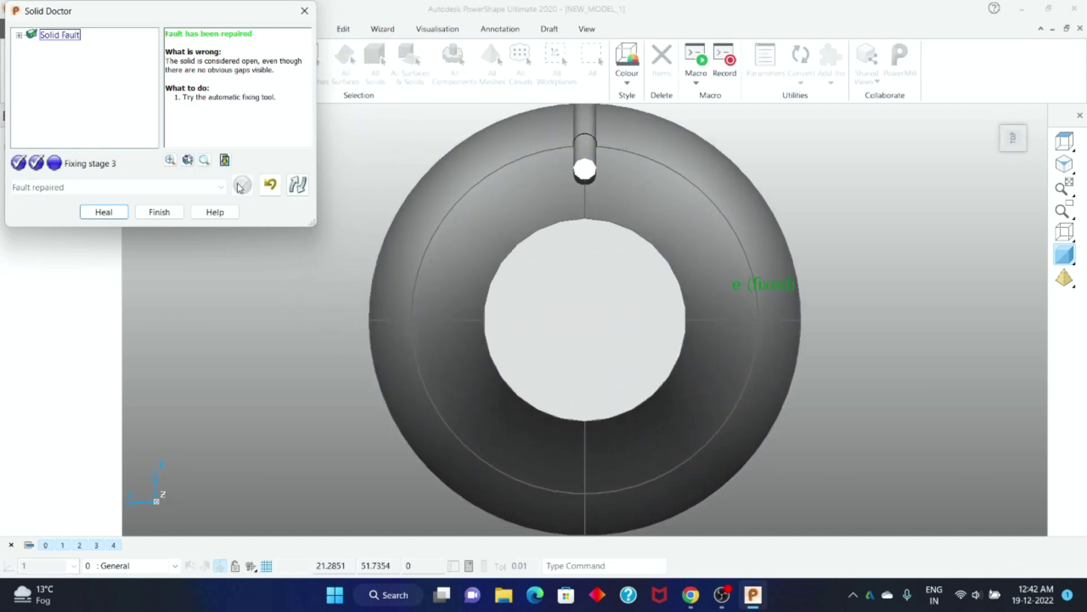
left_click(160, 212)
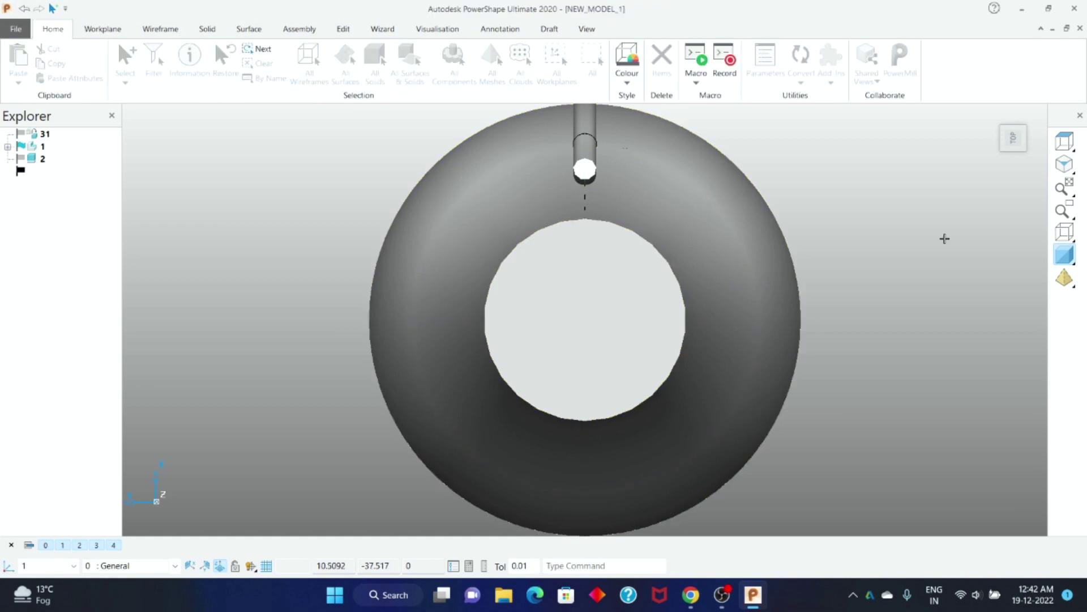
Select lower body solid 30 and auto-repair its open-solid fault with Solid Doctor
left_click(1067, 142)
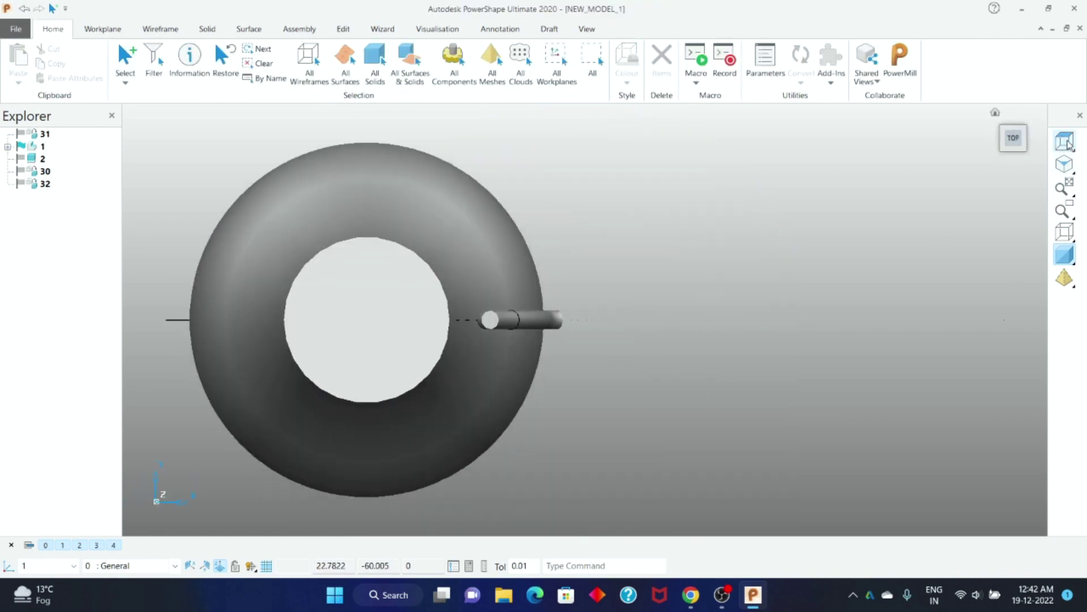
left_click(942, 142)
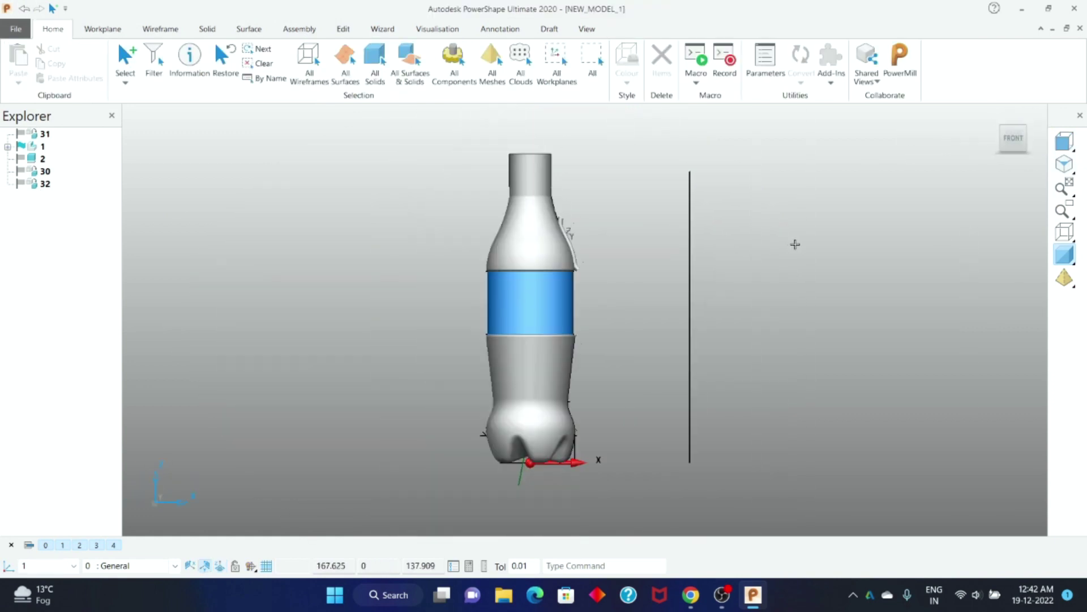
scroll(755, 311, "up", 3)
left_click(612, 326)
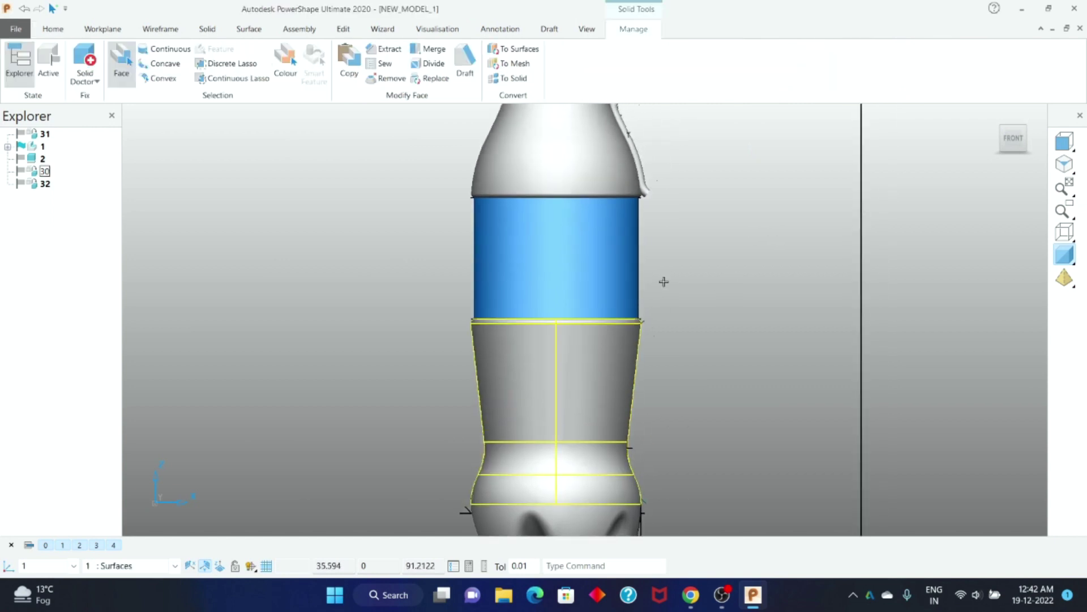
left_click(86, 63)
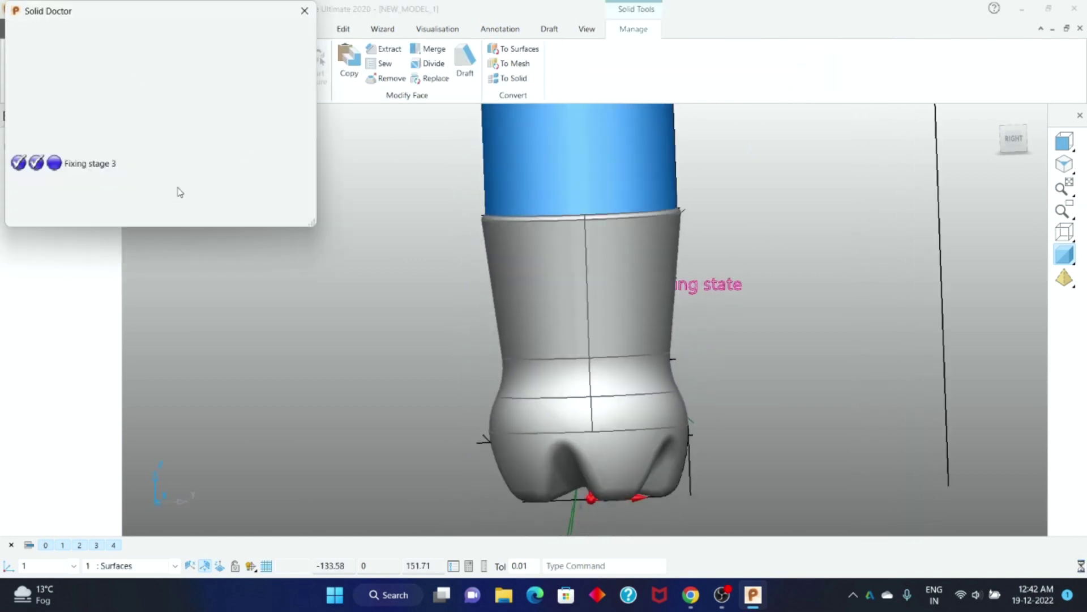
left_click(171, 187)
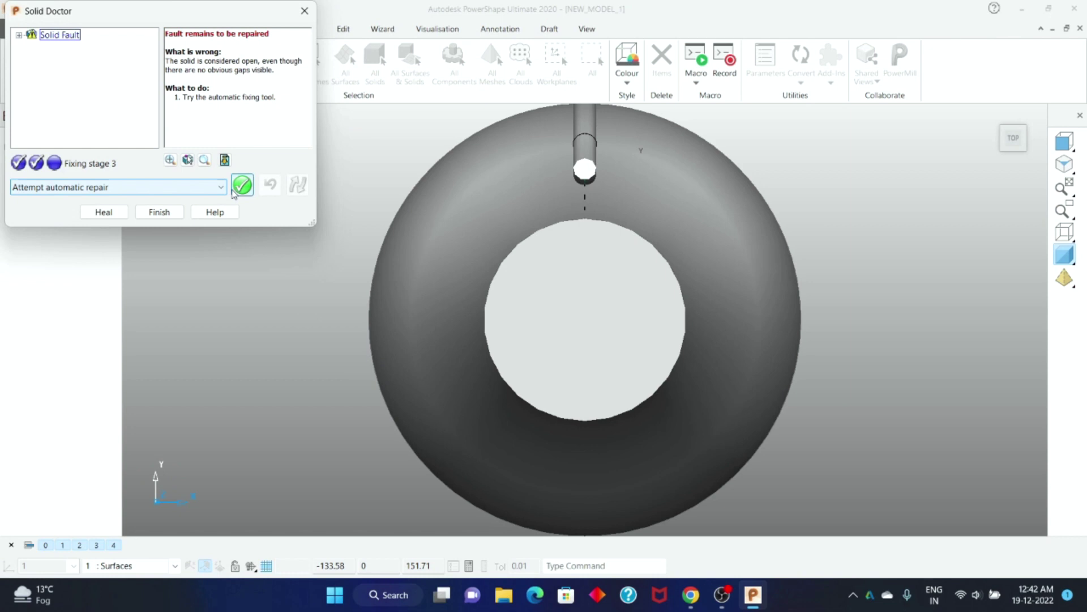
left_click(243, 185)
left_click(155, 213)
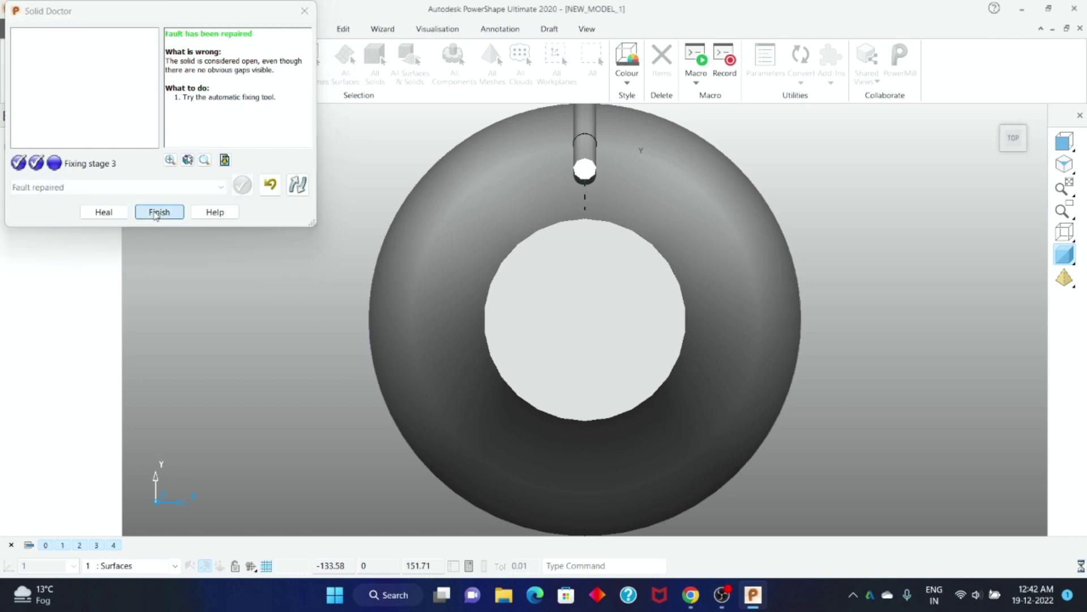
left_click(1059, 144)
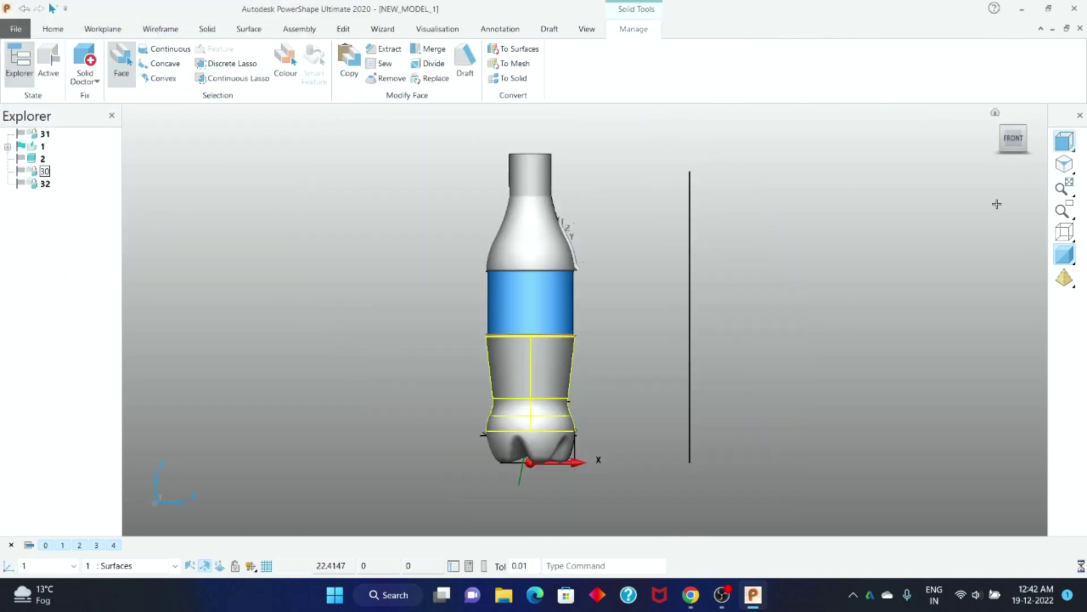
left_click(623, 320)
scroll(665, 260, "up", 3)
scroll(669, 212, "up", 3)
Make shoulder solid 32 active and subtract tube solid 31 from it
scroll(670, 212, "down", 3)
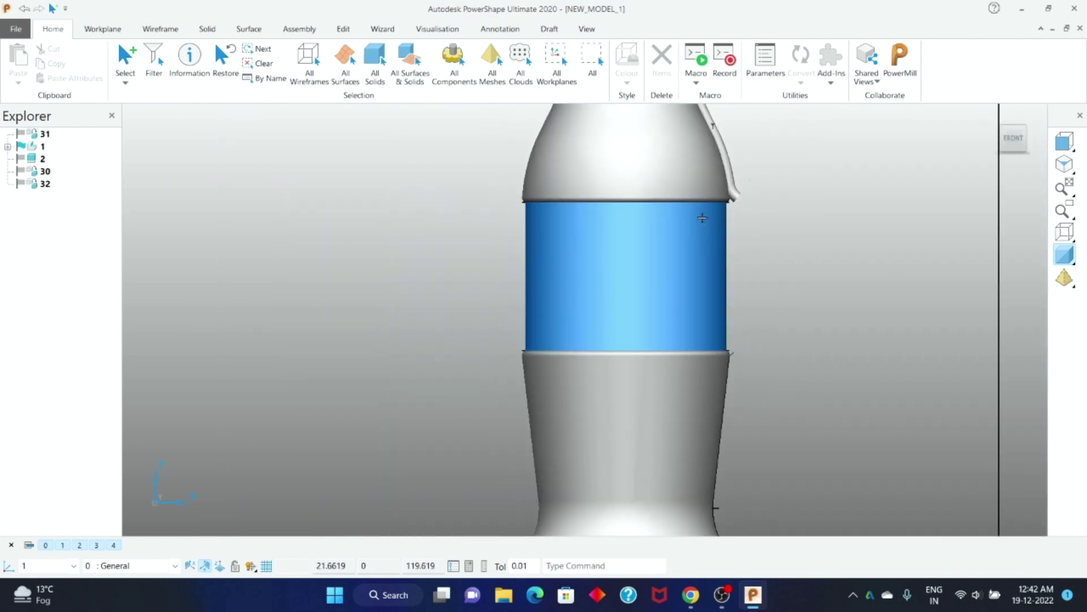
middle_click_drag(566, 176, 563, 347, "shift")
right_click(564, 347)
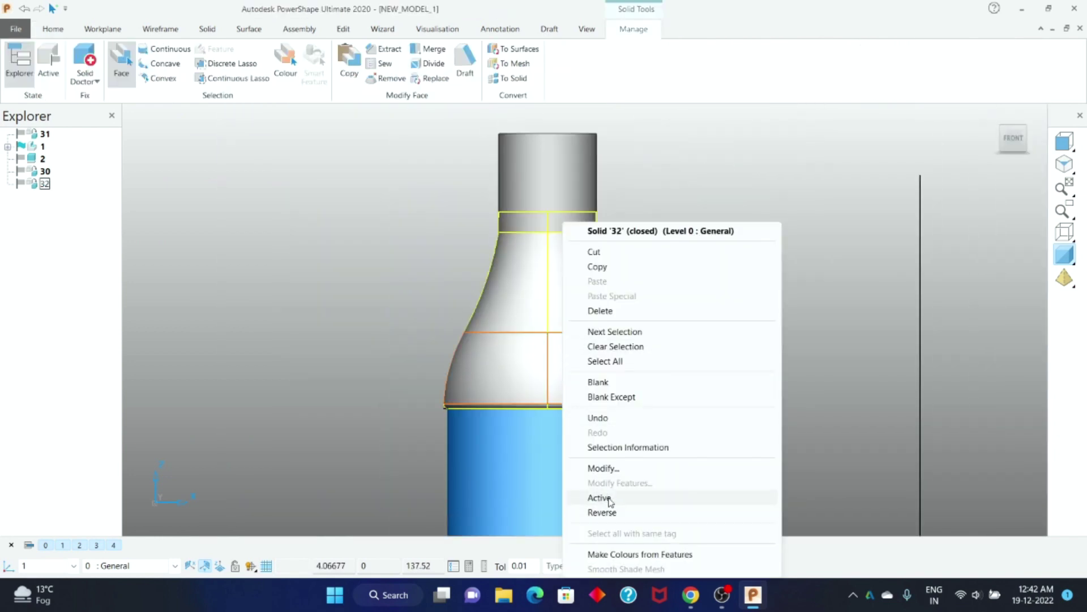
left_click(600, 498)
left_click(668, 401)
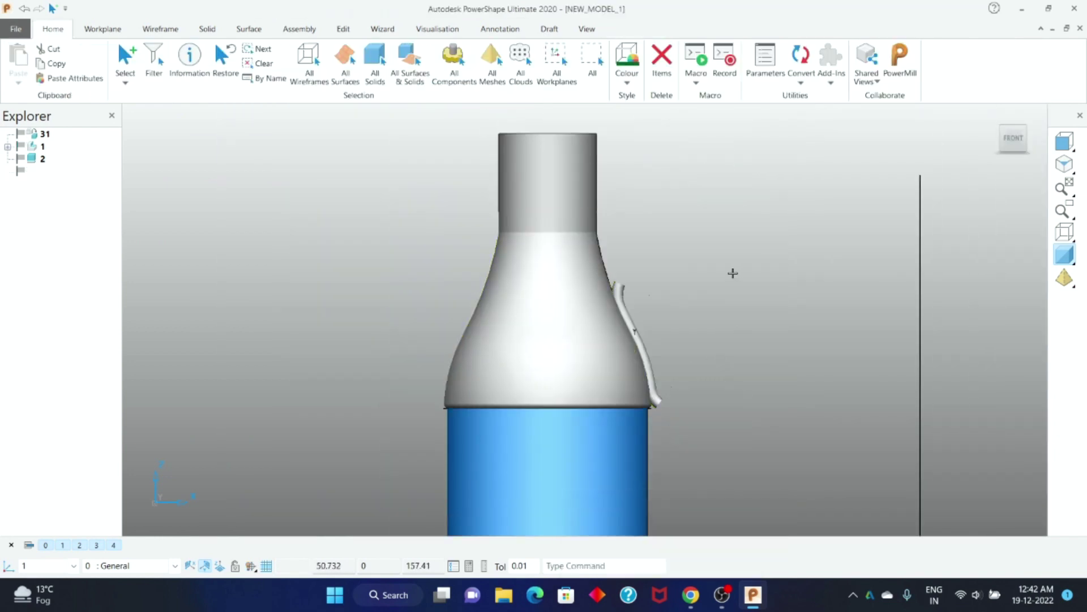
middle_click_drag(711, 243, 692, 325)
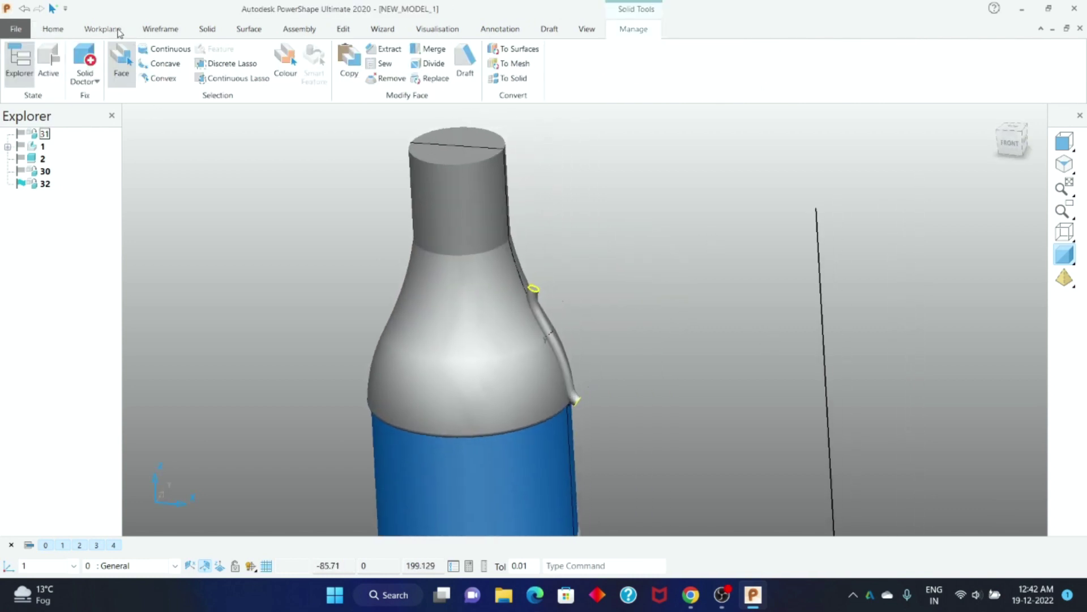
left_click(207, 29)
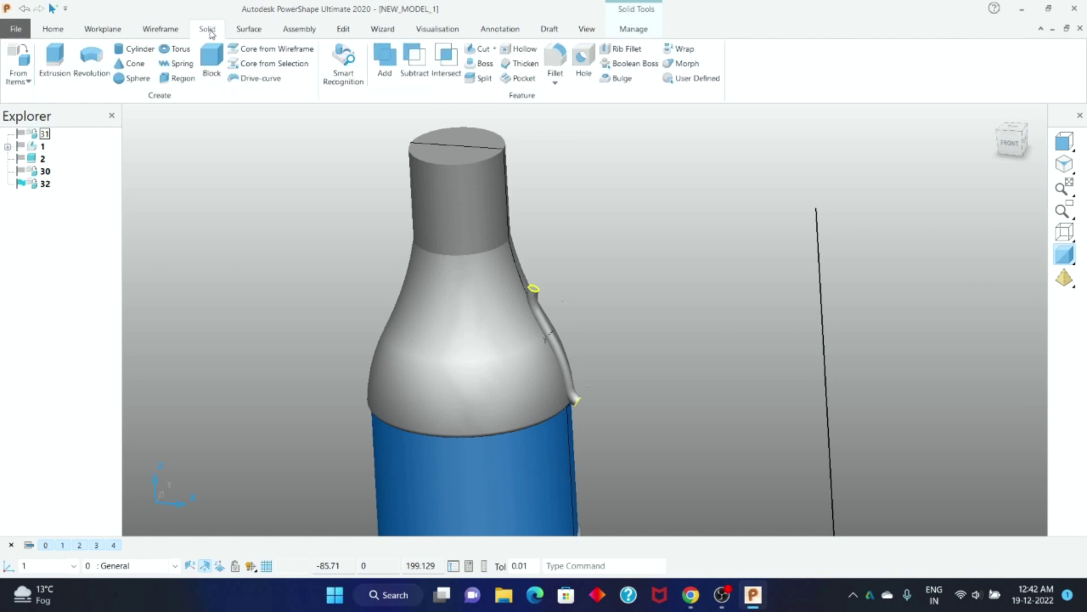
left_click(415, 65)
middle_click_drag(658, 280, 538, 275)
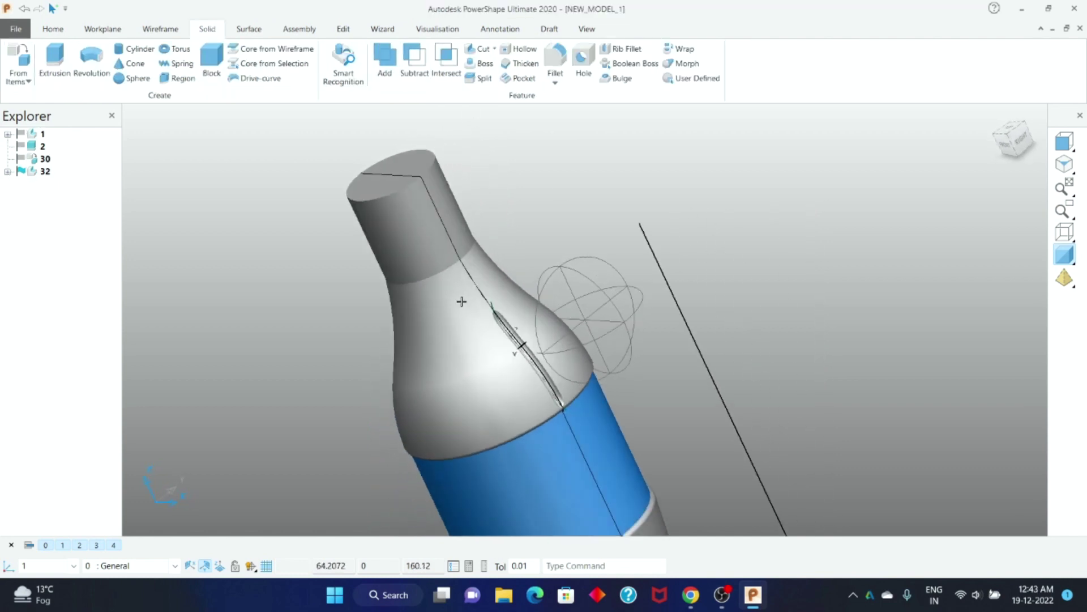
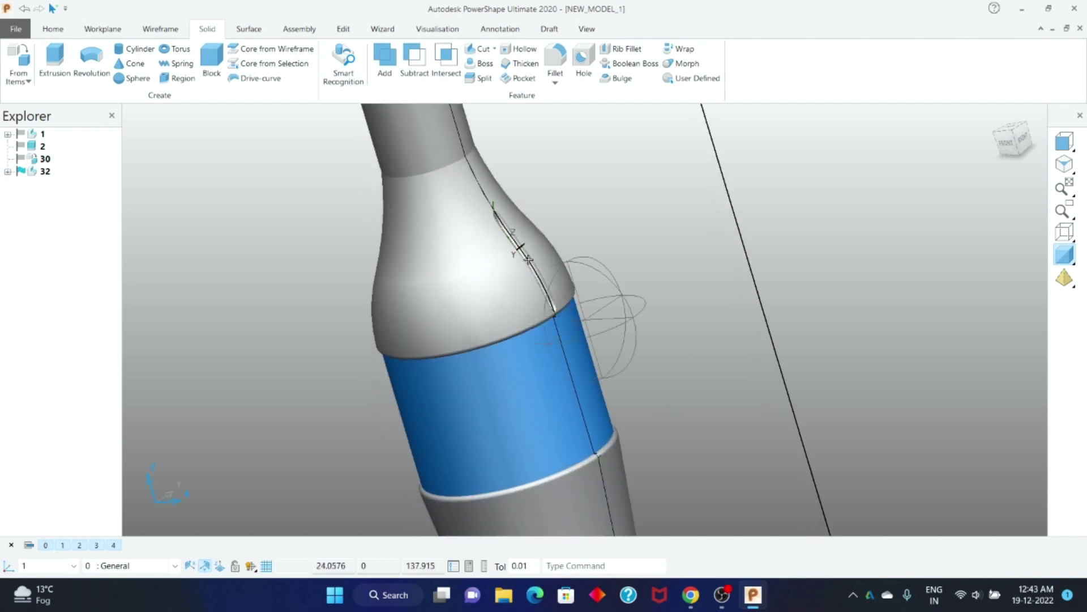
Pattern slot cut feature 31 circularly into 8 copies at 45° around the shoulder
middle_click_drag(678, 405, 689, 340)
left_click(1007, 129)
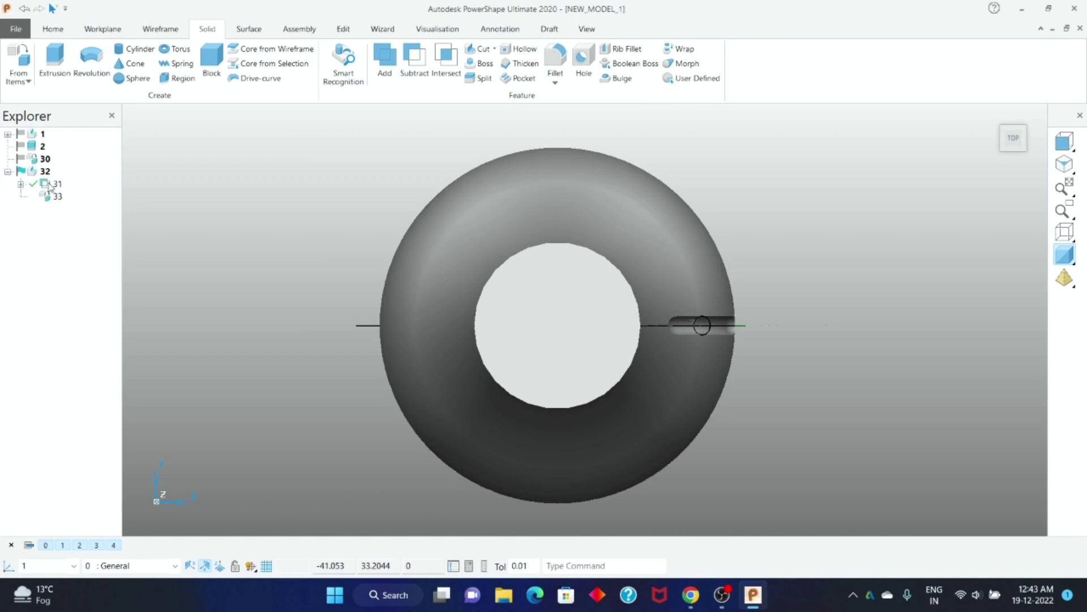
left_click(50, 184)
scroll(431, 161, "down", 2)
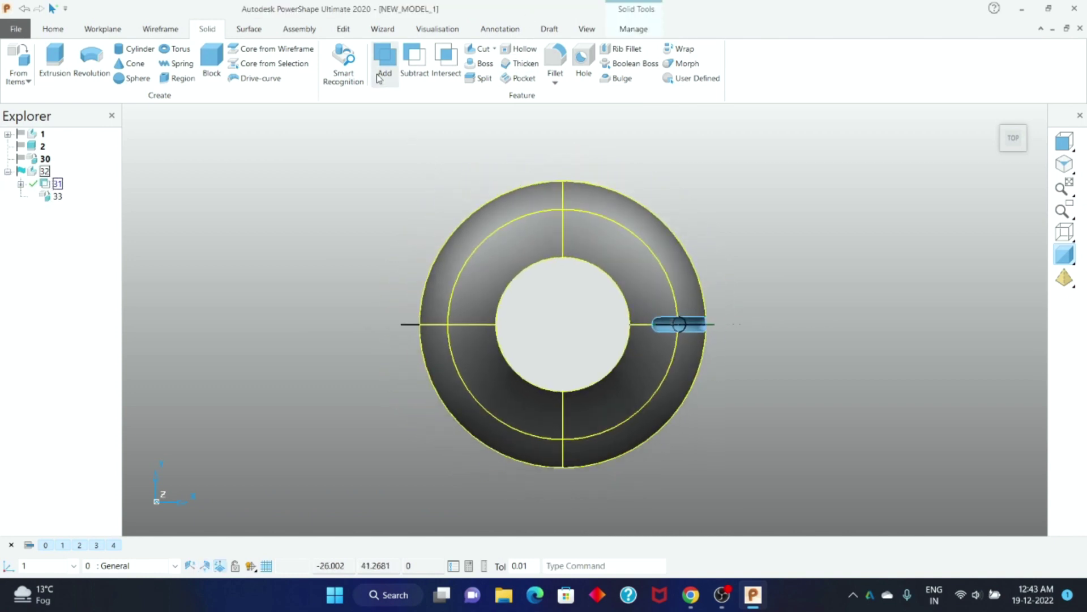
left_click(343, 29)
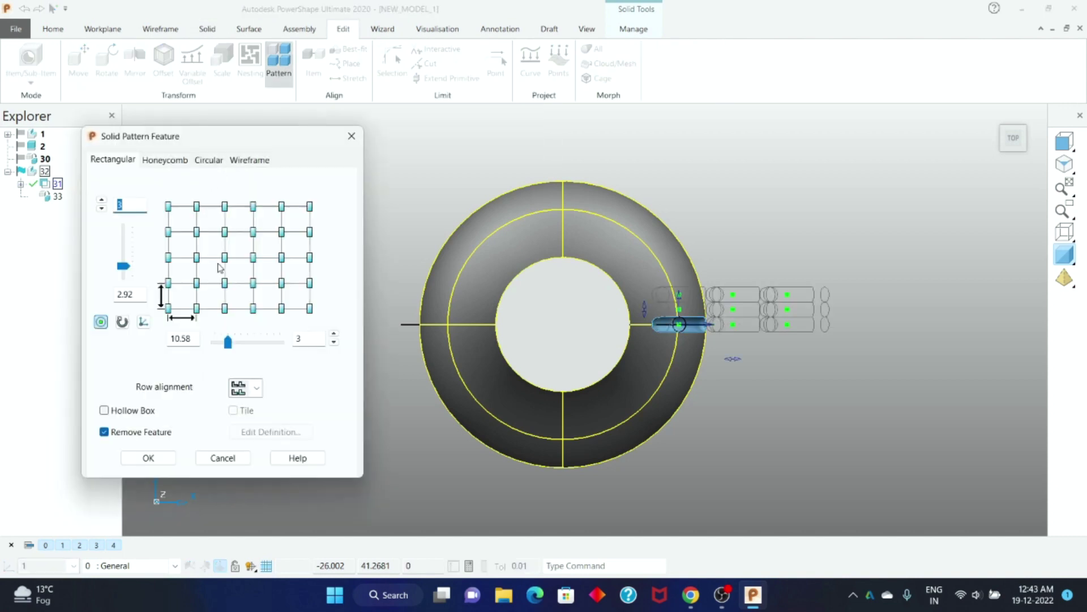
left_click(207, 160)
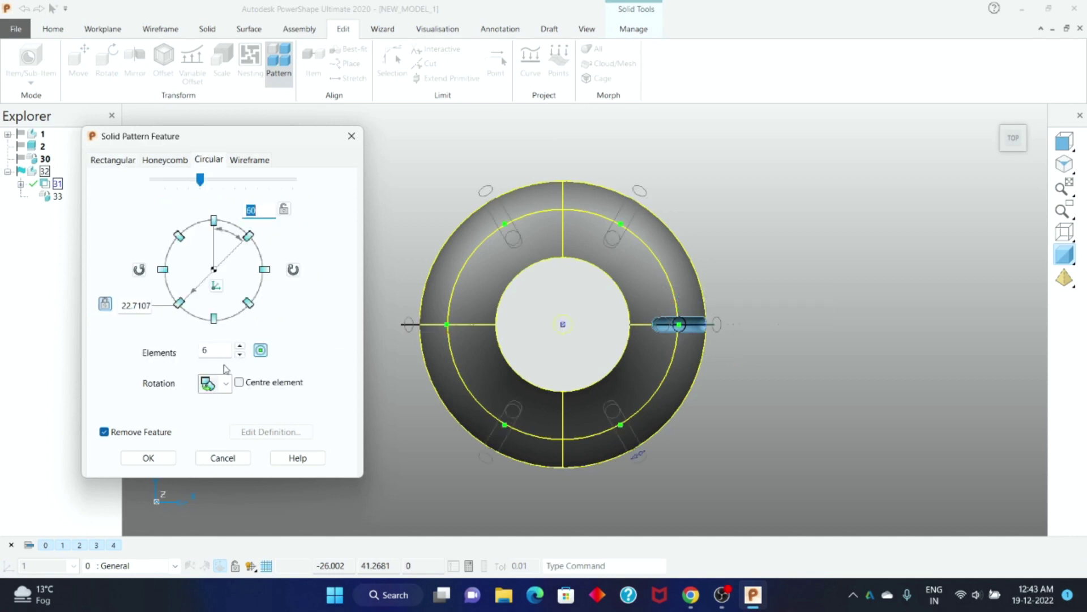
type("8")
key("Return")
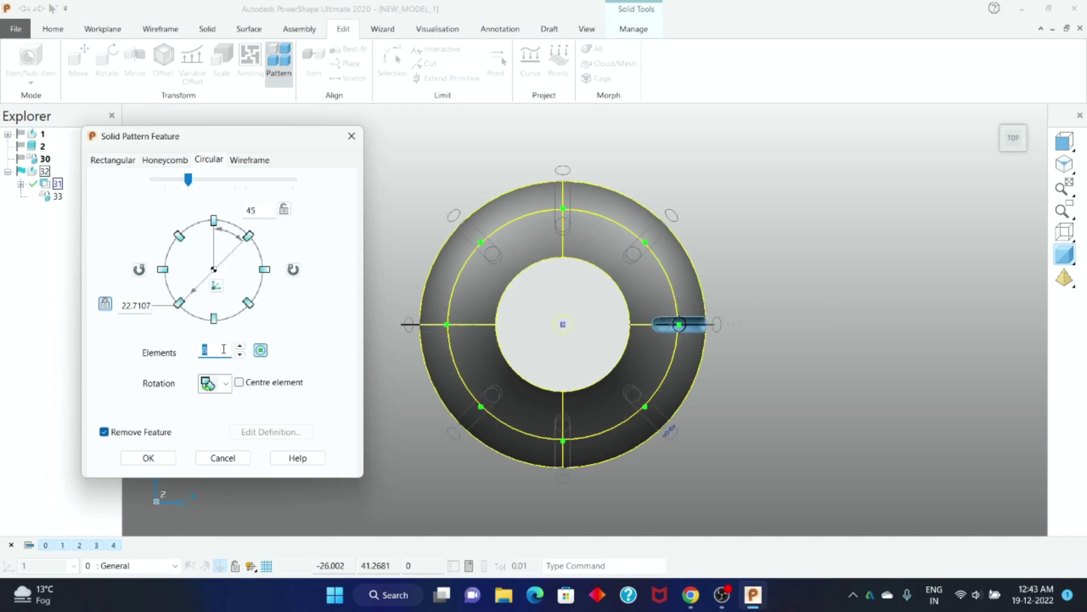
left_click(157, 453)
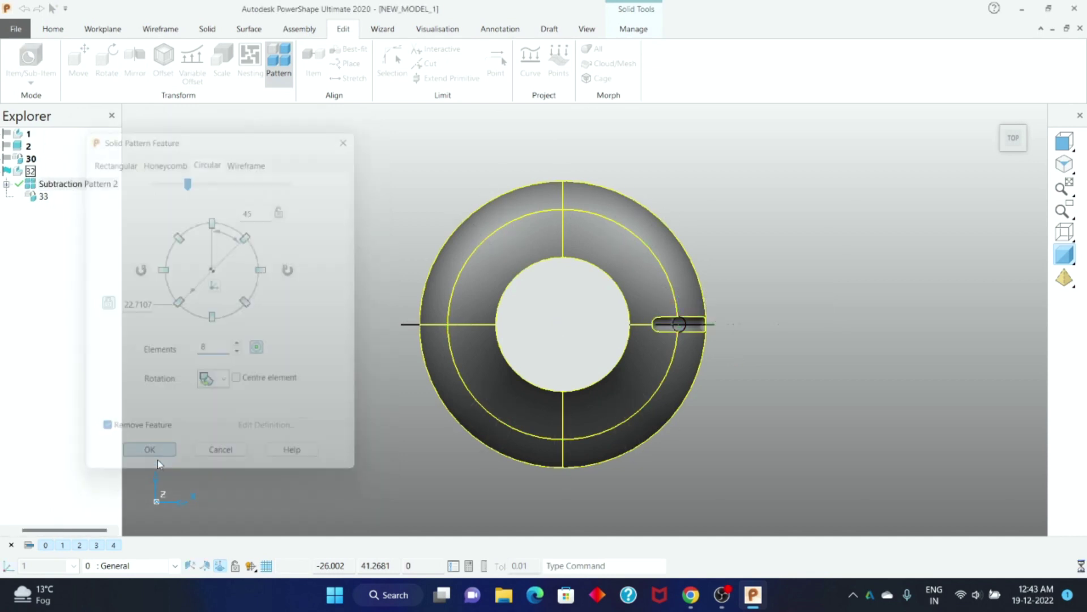
mouse_move(542, 459)
middle_mouse_down()
mouse_move(517, 323)
mouse_move(644, 274)
mouse_move(707, 293)
mouse_move(697, 297)
middle_mouse_up()
Hide the Surfaces level so only the wireframe curves remain
scroll(696, 297, "up", 2)
scroll(669, 293, "up", 1)
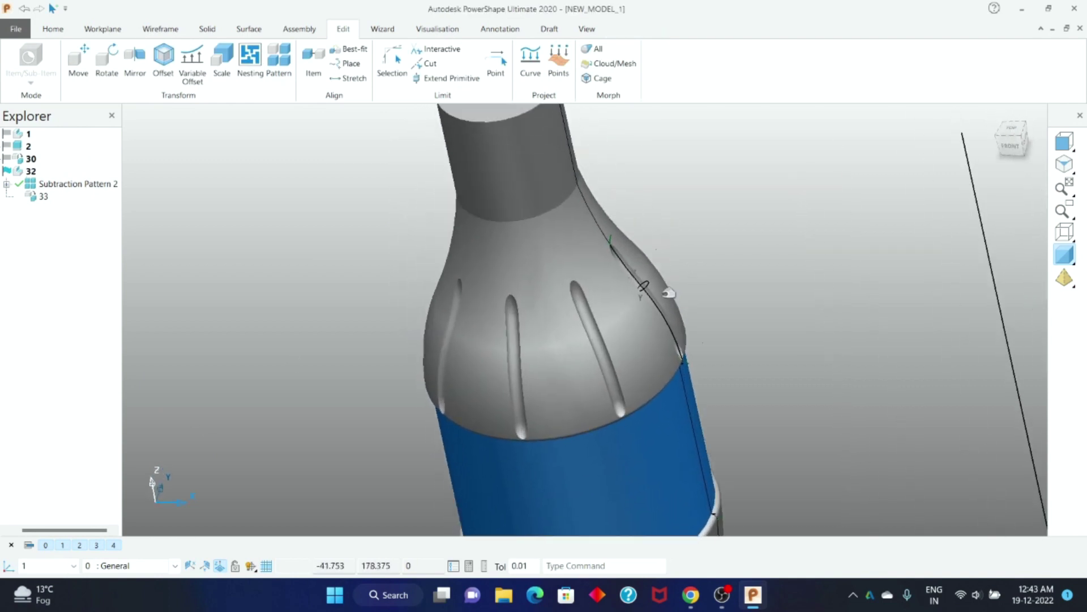
scroll(708, 323, "down", 3)
mouse_move(709, 323)
middle_mouse_down()
mouse_move(626, 274)
mouse_move(666, 367)
middle_mouse_up()
scroll(685, 366, "up", 3)
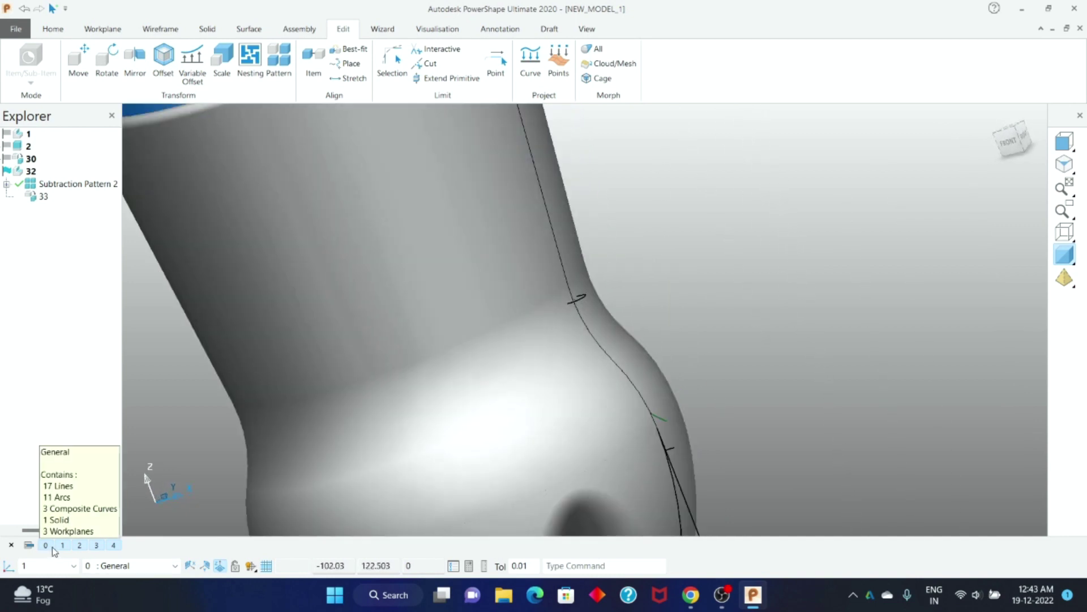
left_click(63, 545)
mouse_move(592, 298)
middle_mouse_down()
mouse_move(629, 250)
mouse_move(619, 272)
middle_mouse_up()
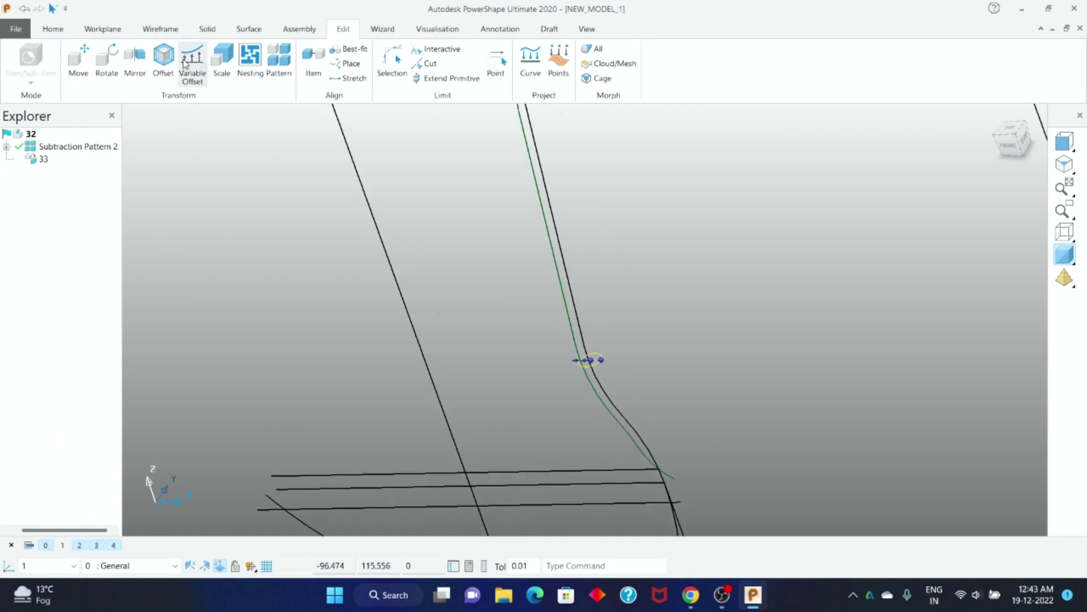
Sweep a 1.5-radius circle along the green profile curve as drive-curve solid 43
left_click(208, 29)
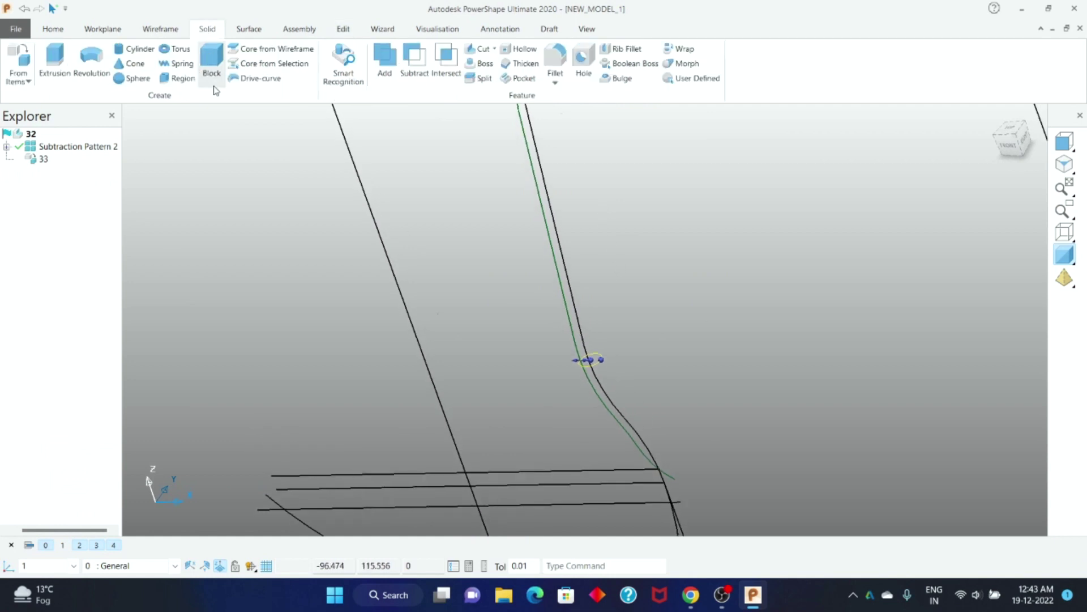
left_click(261, 78)
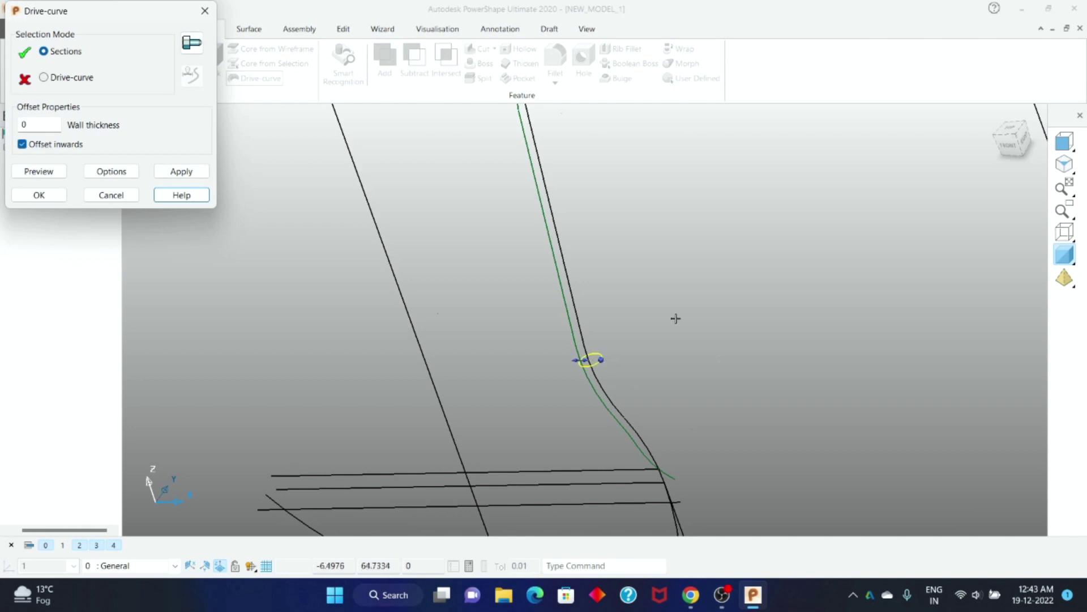
left_click(64, 83)
left_click(557, 263)
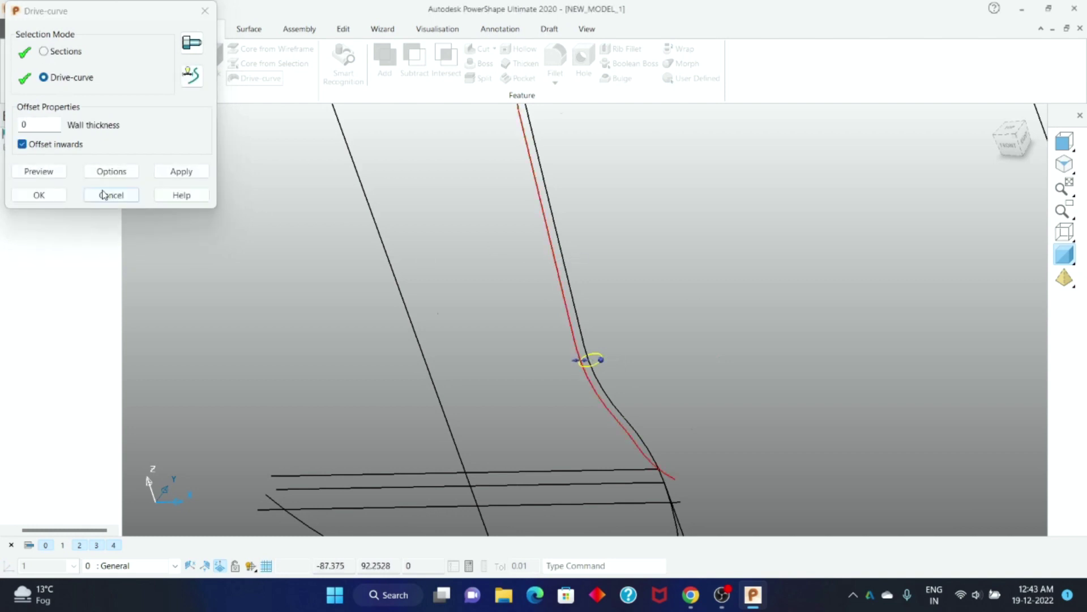
left_click(36, 171)
left_click(38, 195)
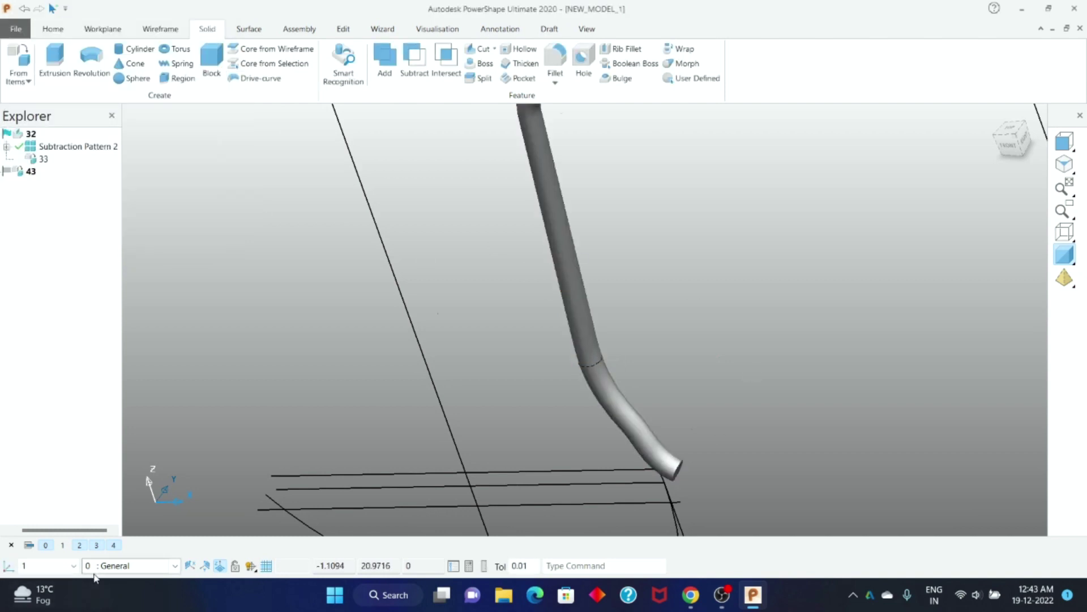
Show the Surfaces level again and subtract the tube from active solid 30
left_click(62, 544)
right_click(532, 371)
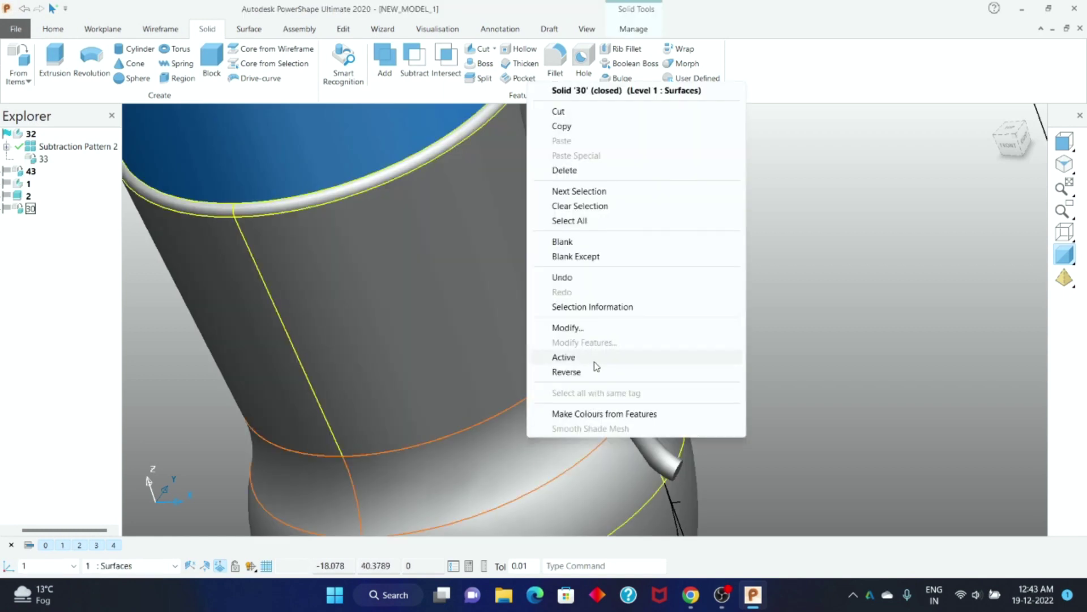
left_click(596, 361)
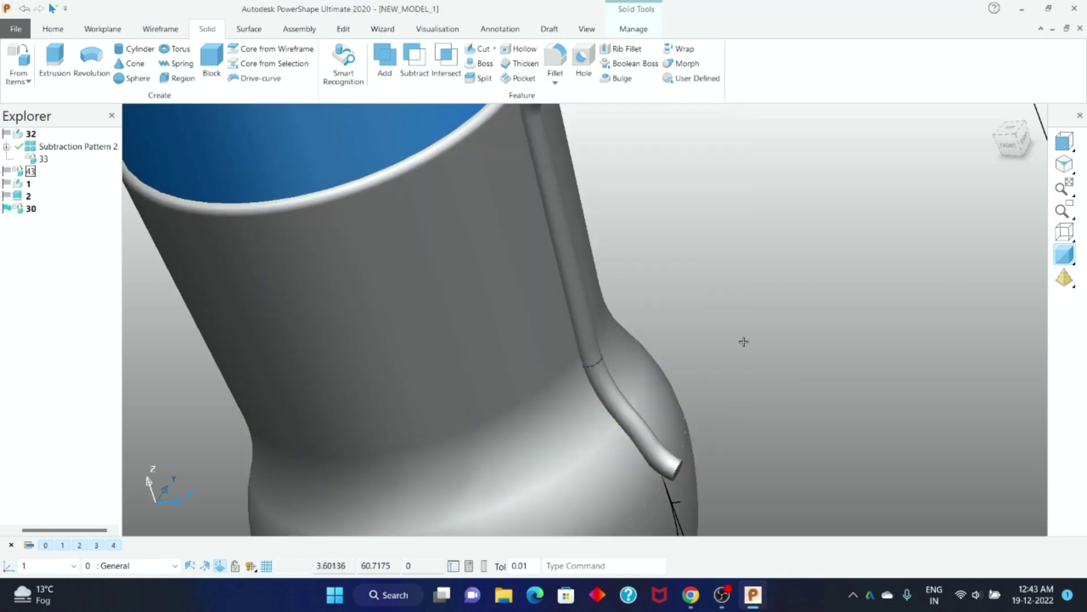
left_click(414, 62)
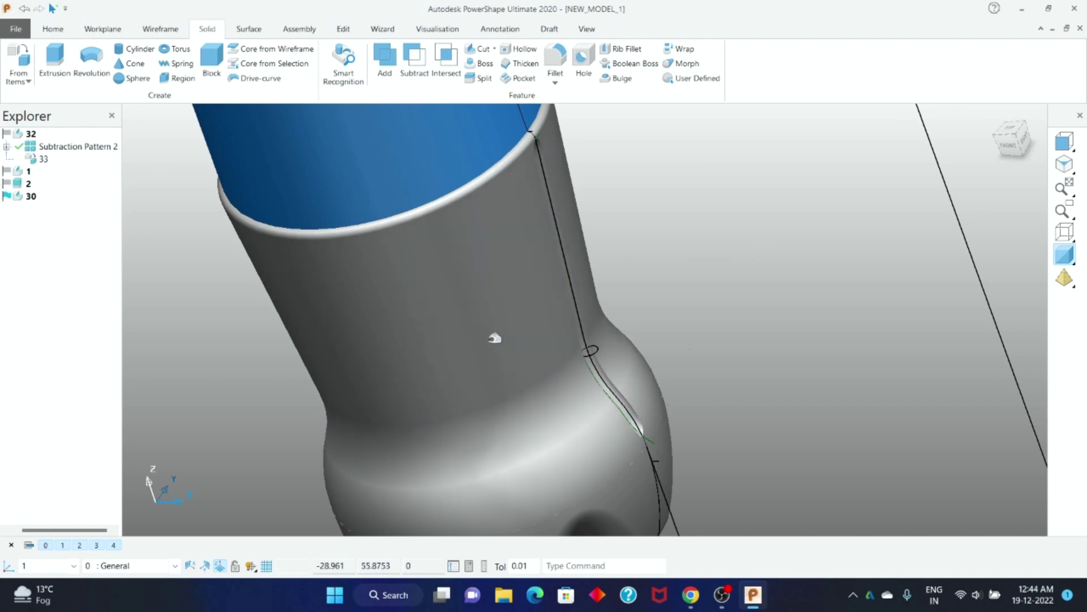
Blank everything except solid 30 and view it from the front and top
right_click(495, 338)
left_click(544, 397)
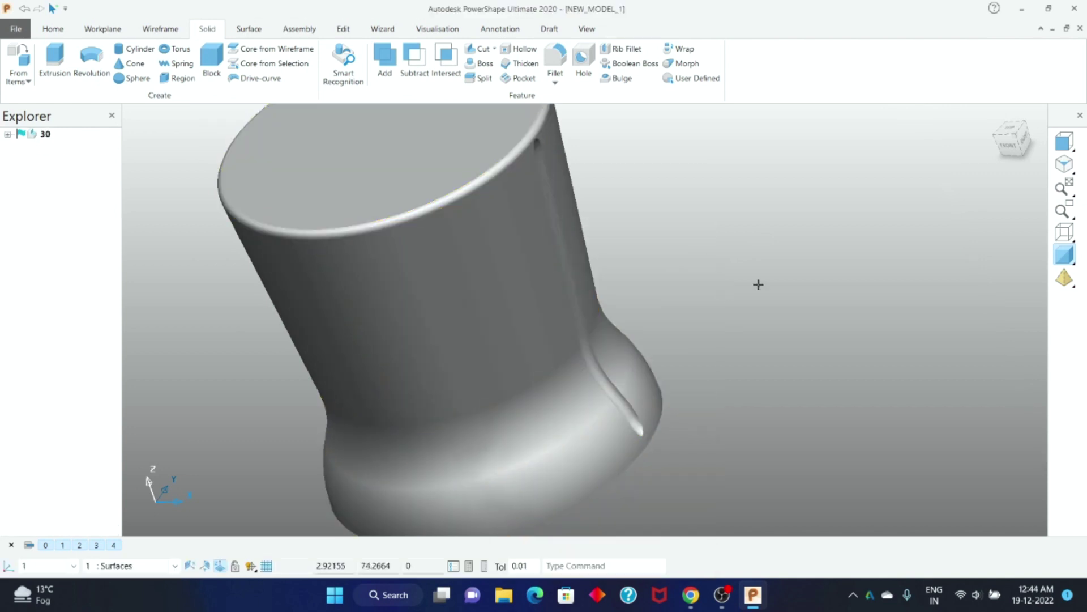
left_click(1013, 137)
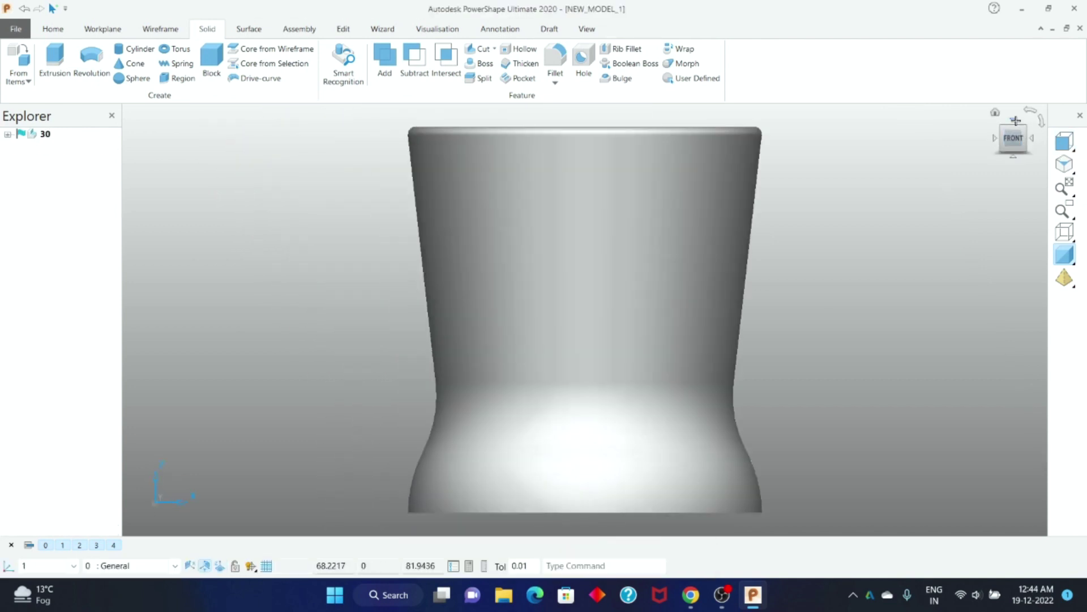
left_click(1015, 120)
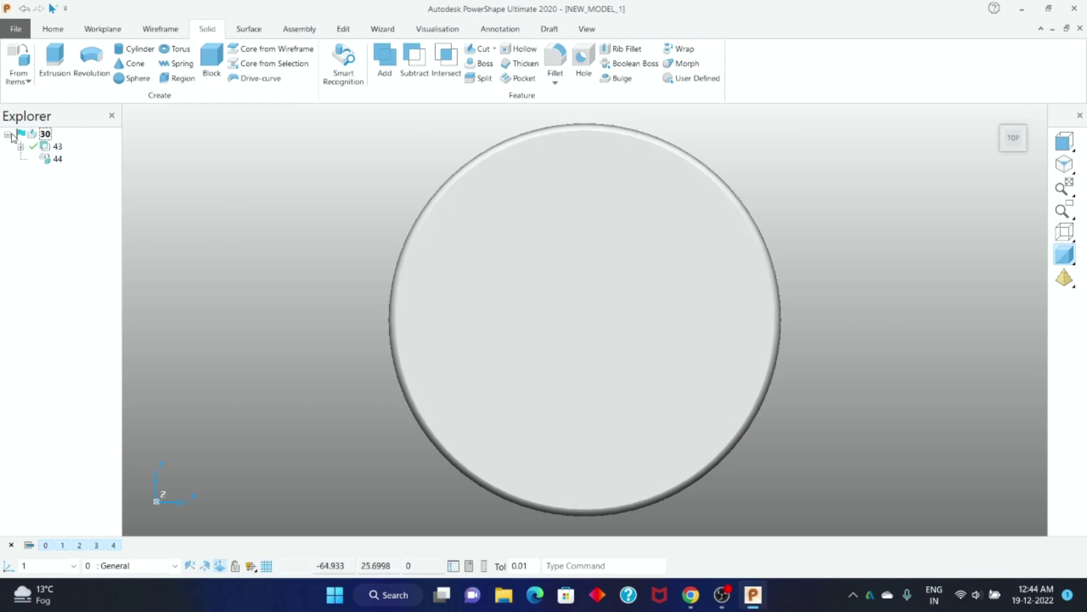
Pattern groove feature 43 circularly into 8 copies at 45° around the body
left_click(45, 148)
middle_click_drag(792, 362, 576, 268)
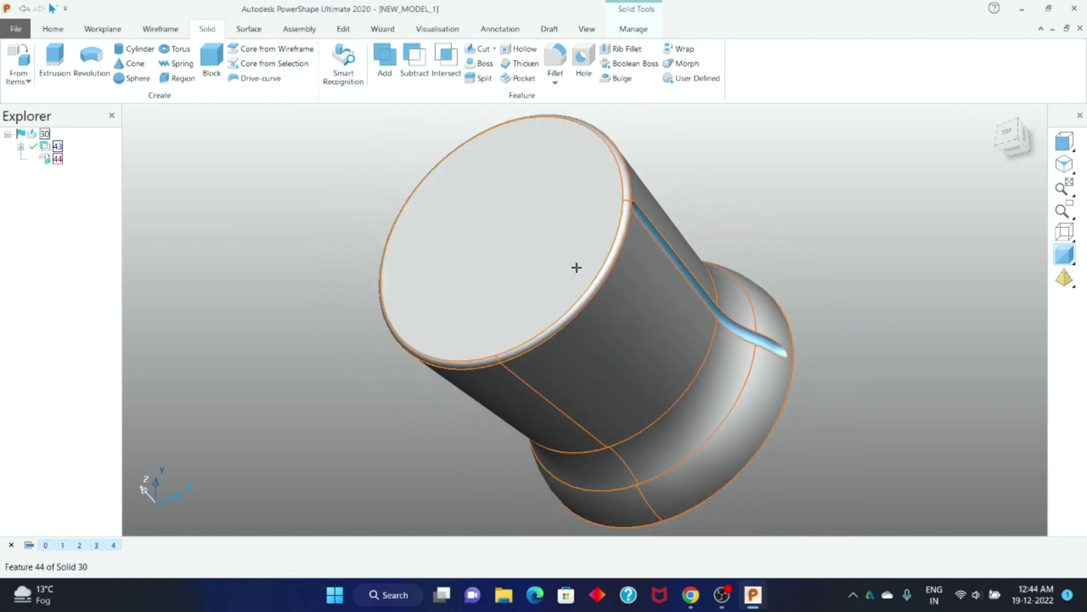
left_click(343, 29)
left_click(278, 64)
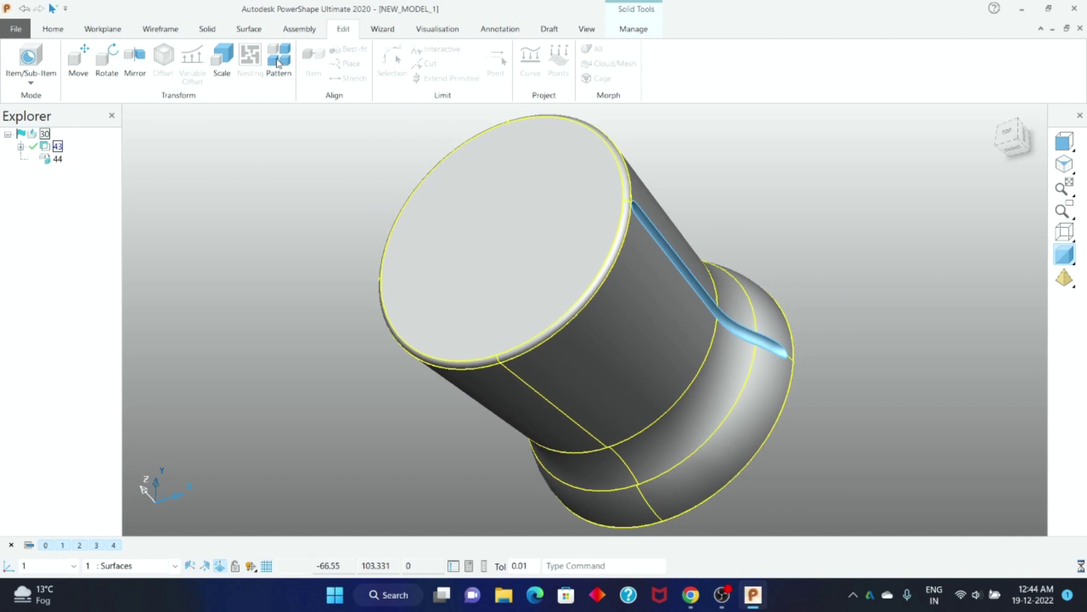
left_click(209, 161)
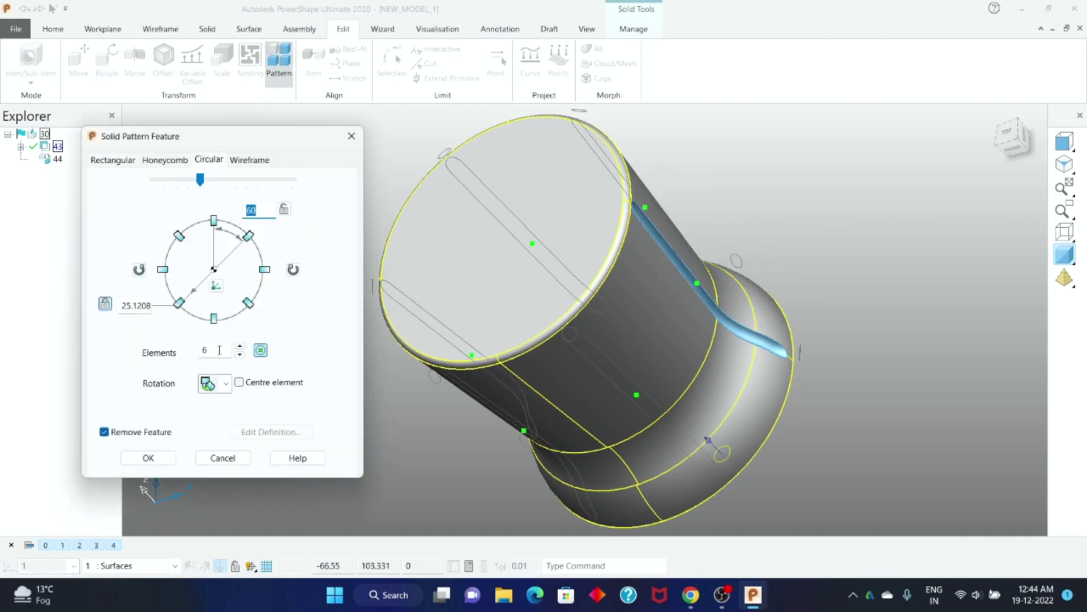
type("8")
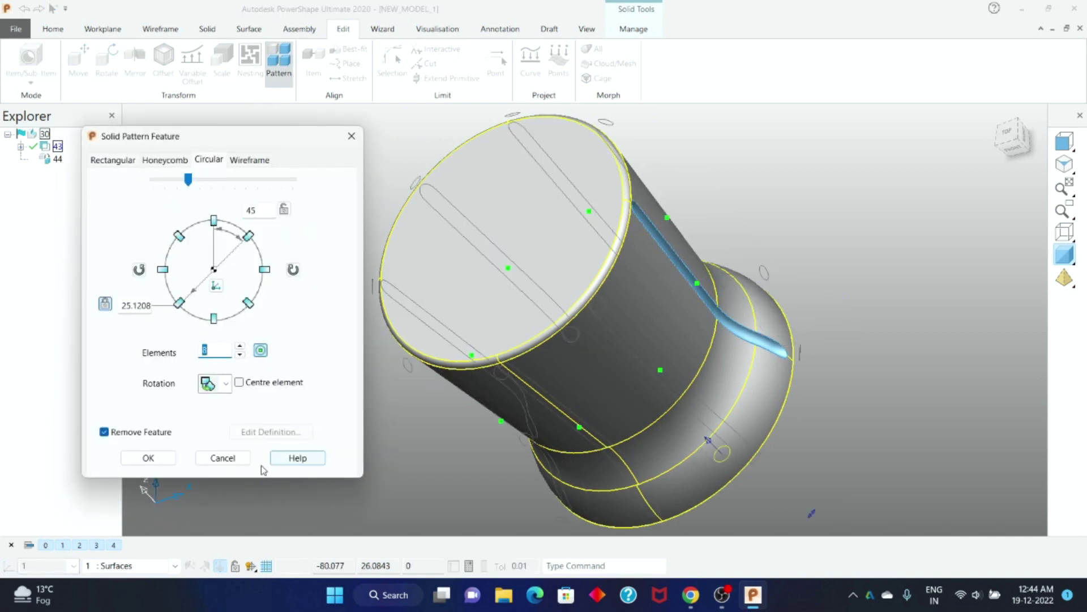
left_click(148, 458)
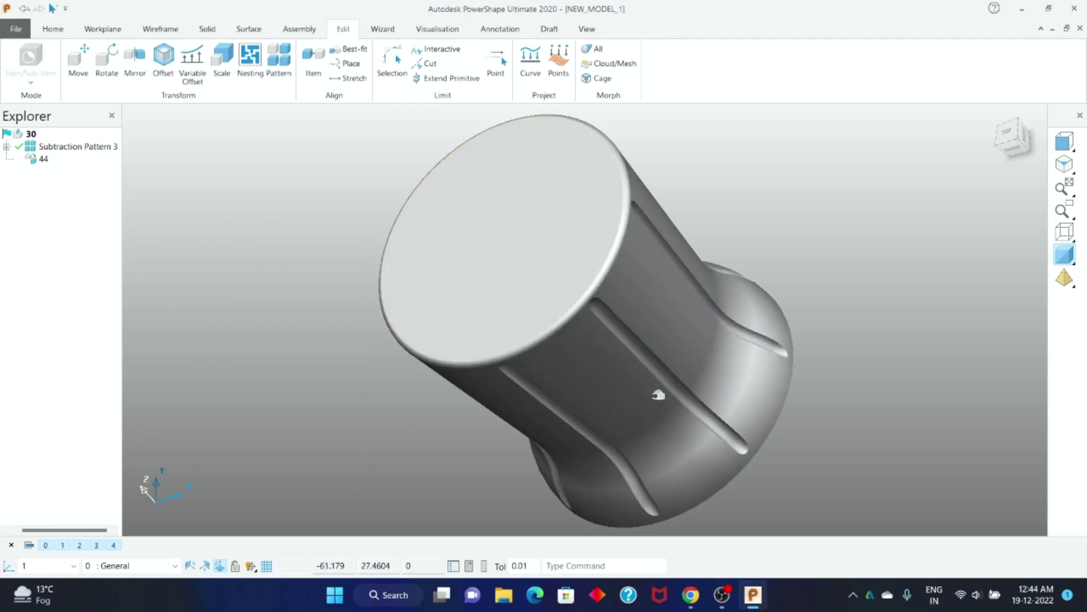
middle_click_drag(658, 395, 682, 264)
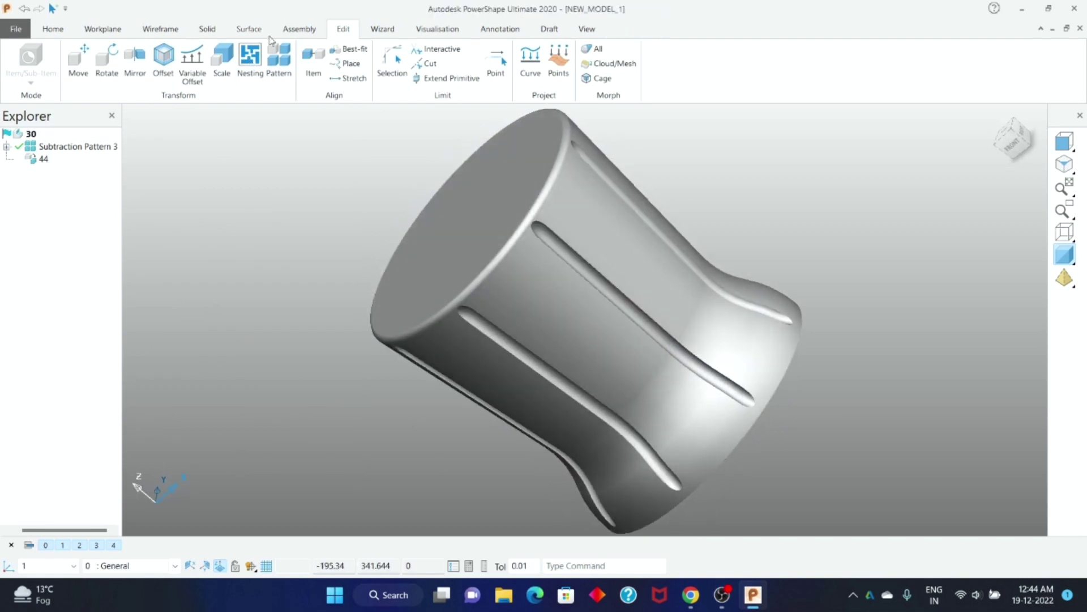
Start a radius-3 fillet on the groove edges, dismissing the unusable-edge warning
left_click(208, 34)
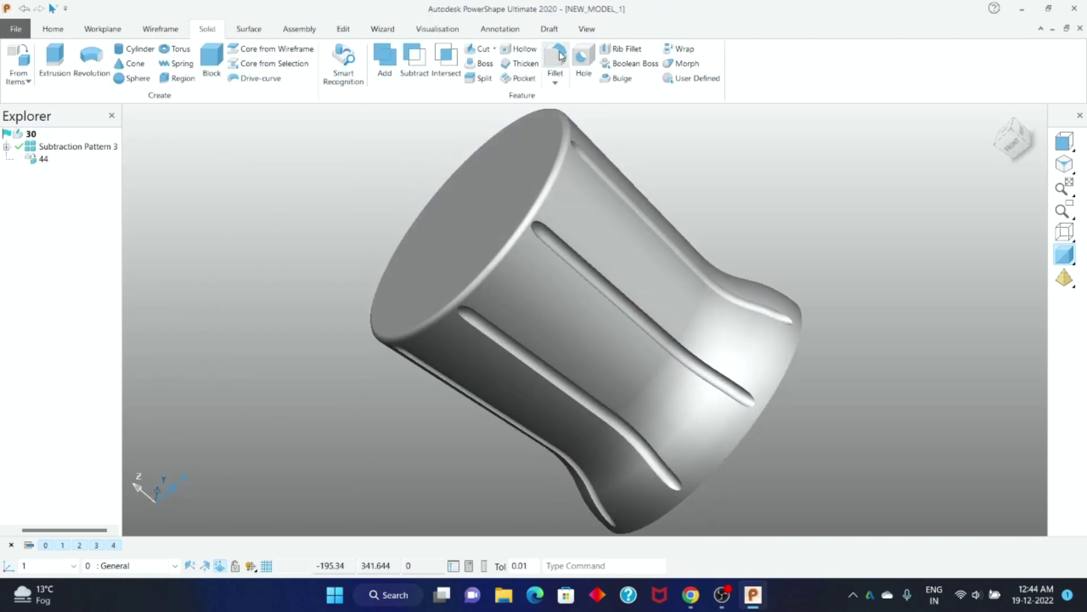
left_click(558, 247)
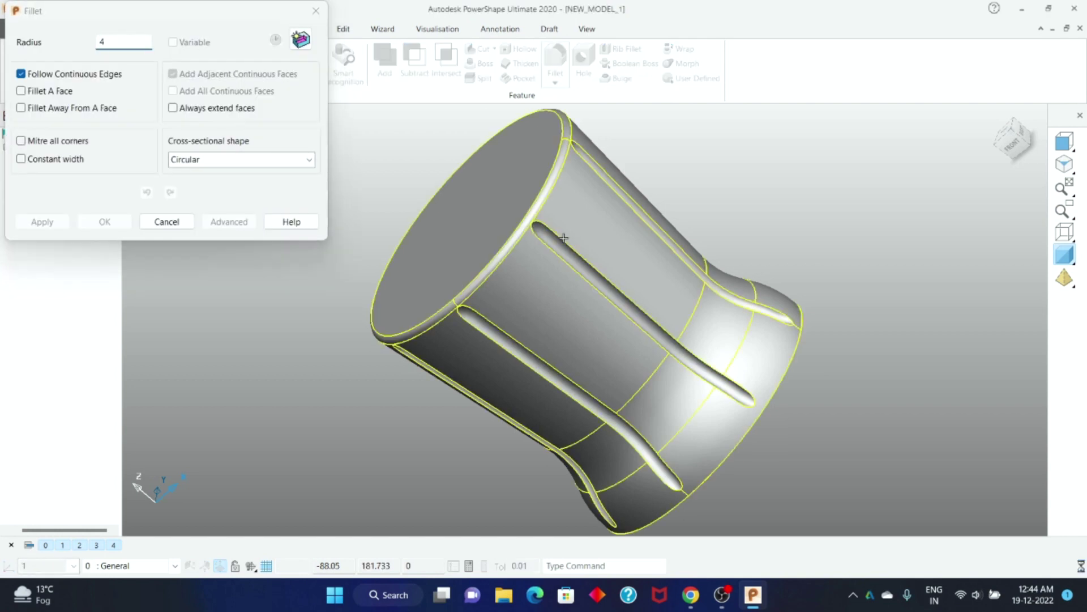
double_click(123, 40)
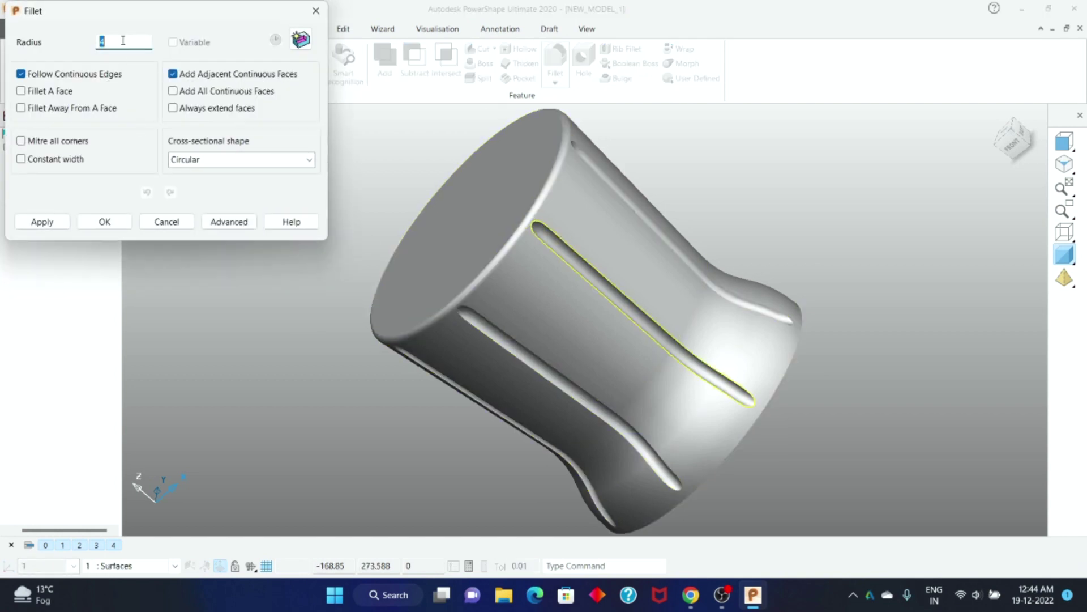
left_click(48, 223)
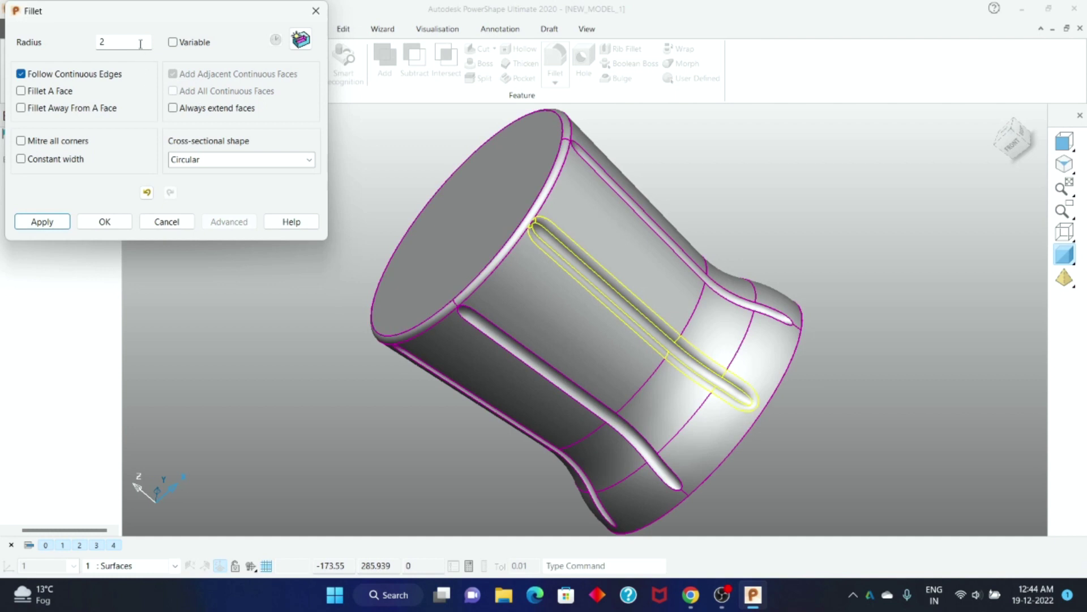
type("3")
left_click(55, 219)
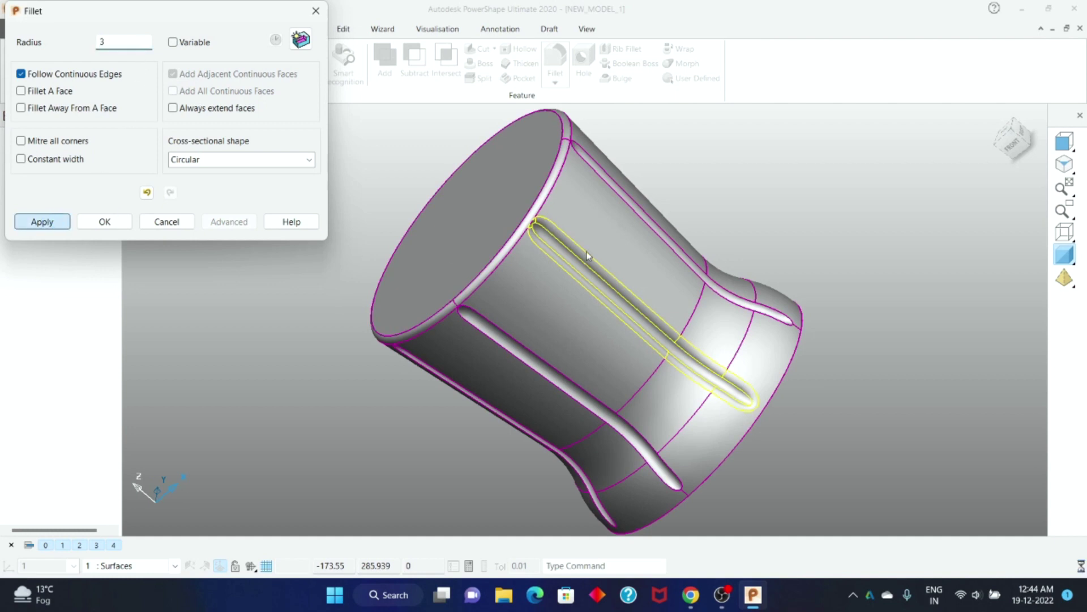
left_click(559, 379)
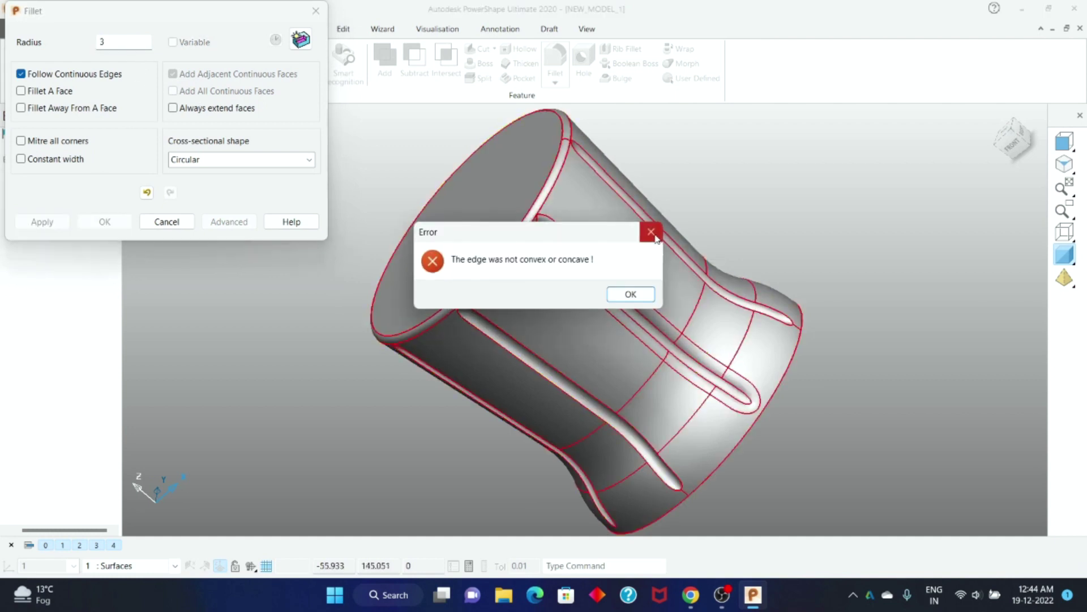
left_click(626, 293)
Add the lower slot edges and apply the radius-3 fillet as Fillet group 2
left_click(560, 388)
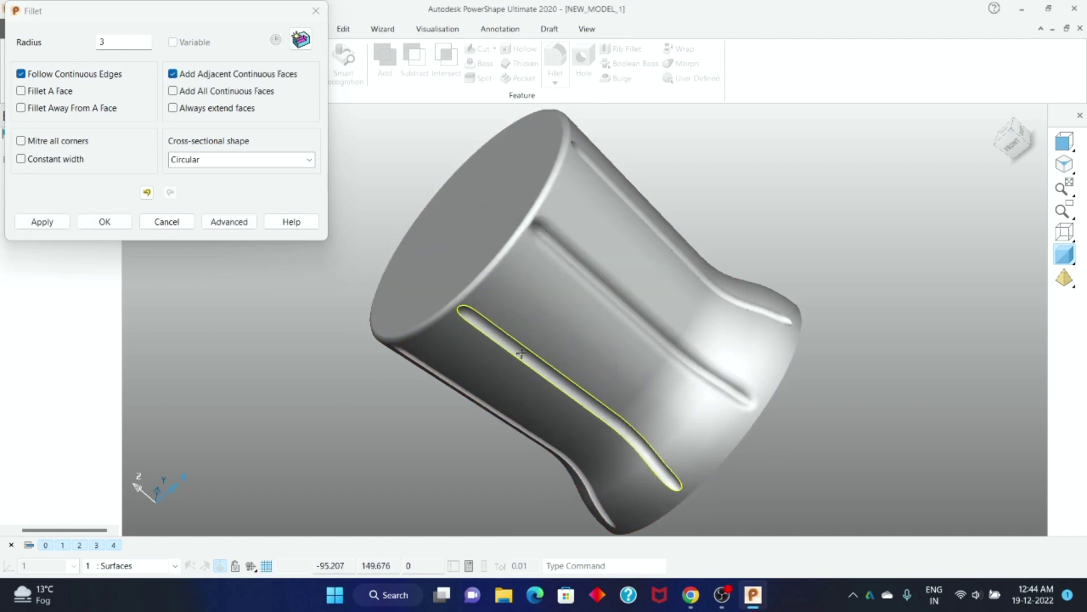
left_click(552, 466)
mouse_move(702, 307)
middle_mouse_down()
mouse_move(759, 220)
mouse_move(781, 283)
mouse_move(749, 318)
mouse_move(733, 240)
mouse_move(695, 195)
mouse_move(714, 233)
mouse_move(555, 160)
mouse_move(378, 180)
middle_mouse_up()
scroll(544, 149, "down", 3)
left_click(62, 224)
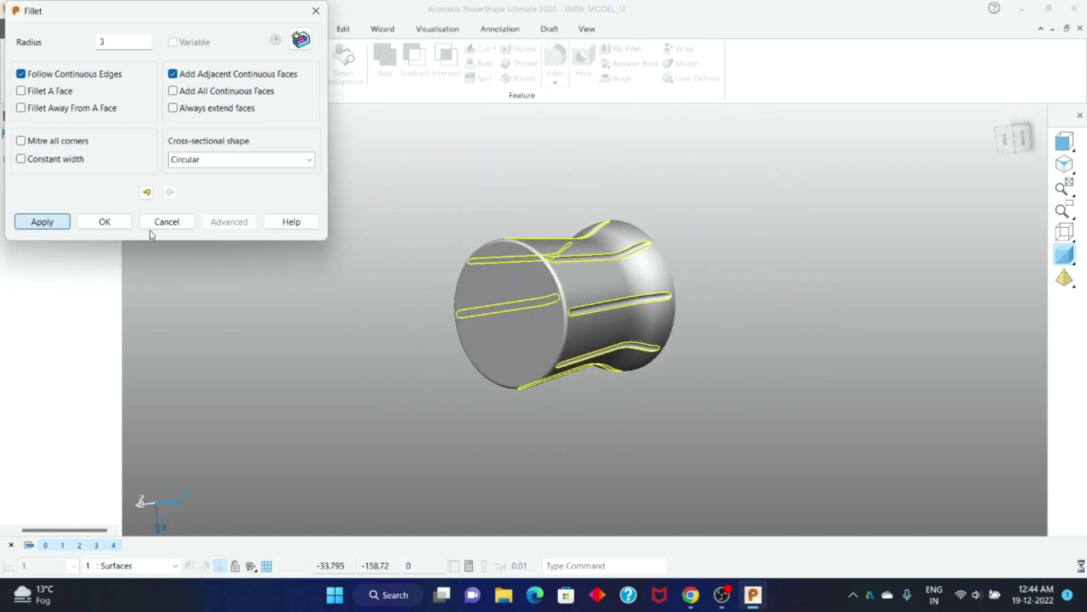
left_click(164, 222)
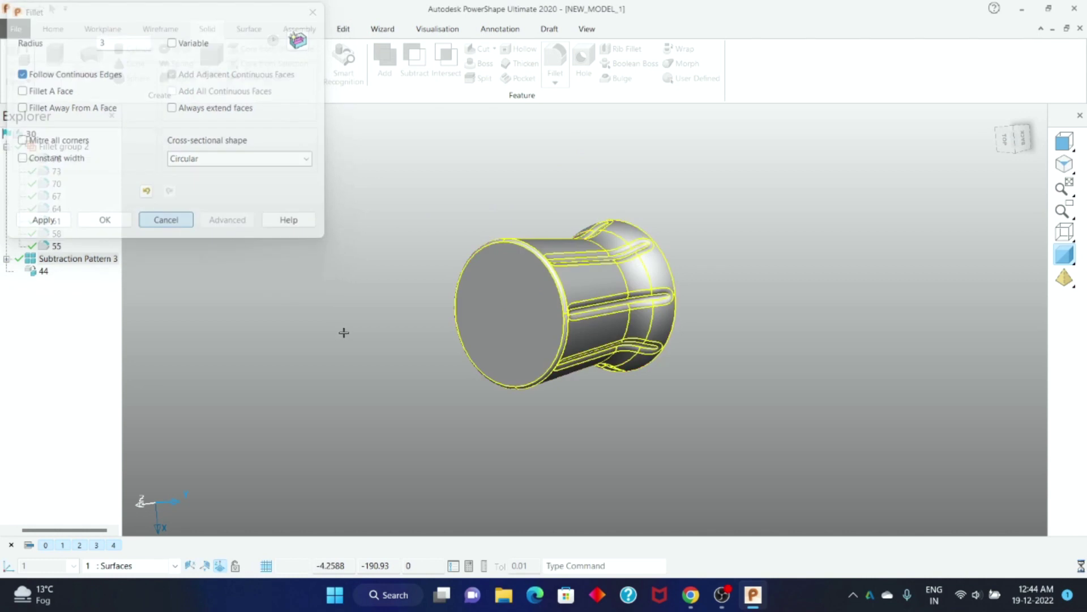
middle_click_drag(343, 330, 355, 224)
Unblank the hidden upper bottle and toggle the General level off and on
right_click(806, 218)
left_click(855, 469)
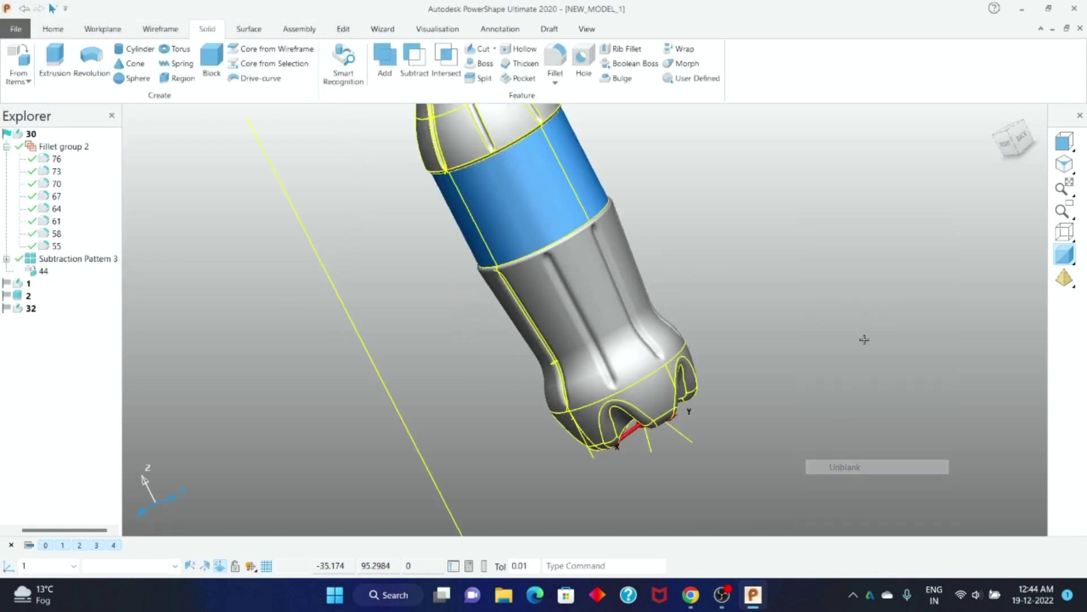
left_click(46, 546)
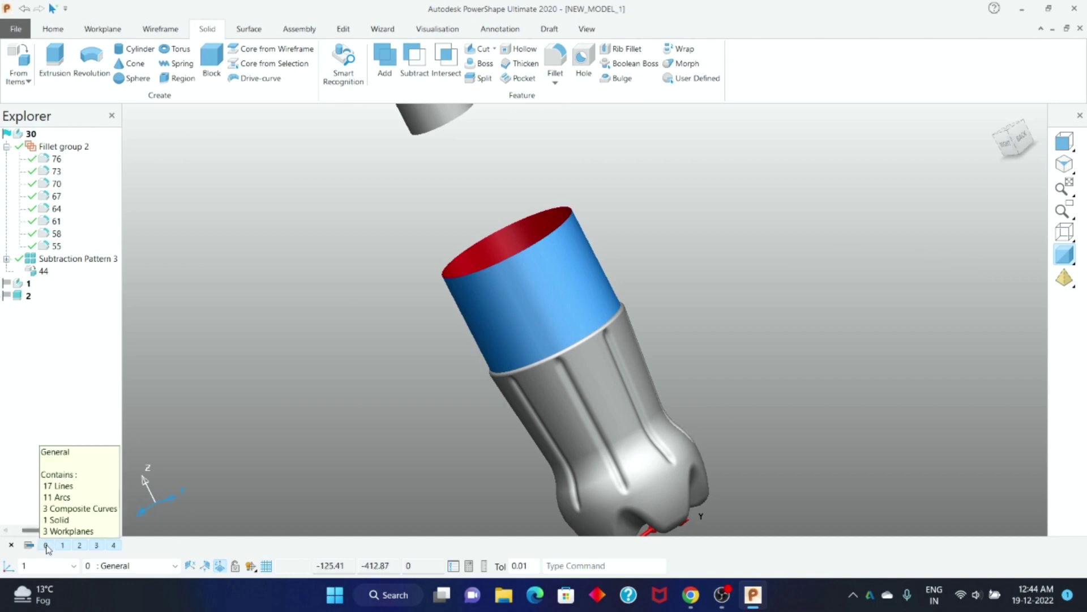
left_click(45, 545)
Move the blue-banded bottle to the Surfaces level and zoom into its front view
left_click(454, 221)
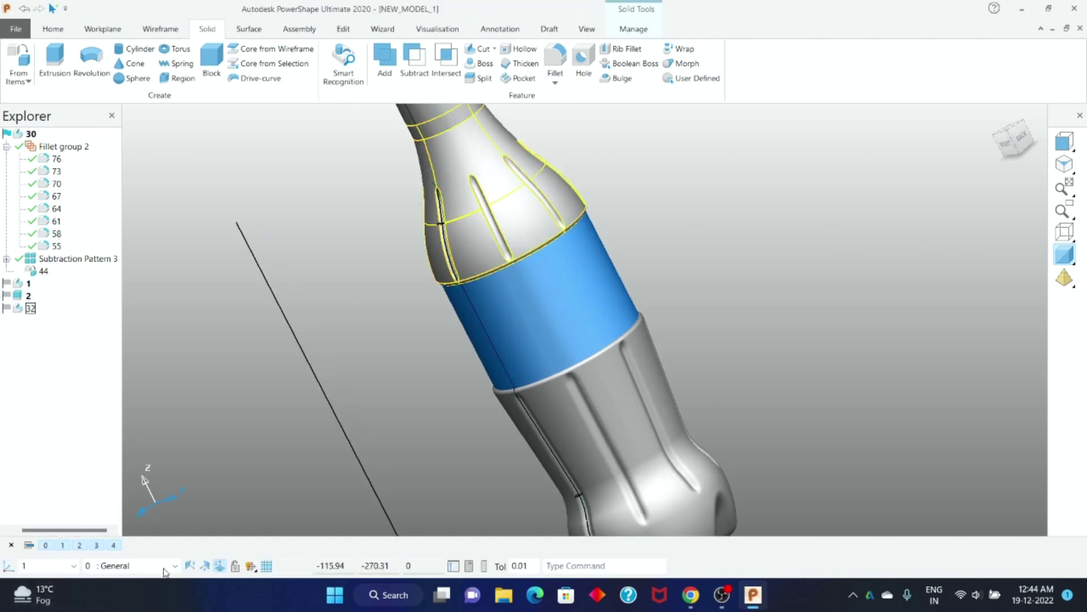
left_click(159, 565)
left_click(112, 484)
left_click(325, 335)
mouse_move(325, 335)
middle_mouse_down()
mouse_move(396, 287)
mouse_move(946, 232)
mouse_move(986, 187)
middle_mouse_up()
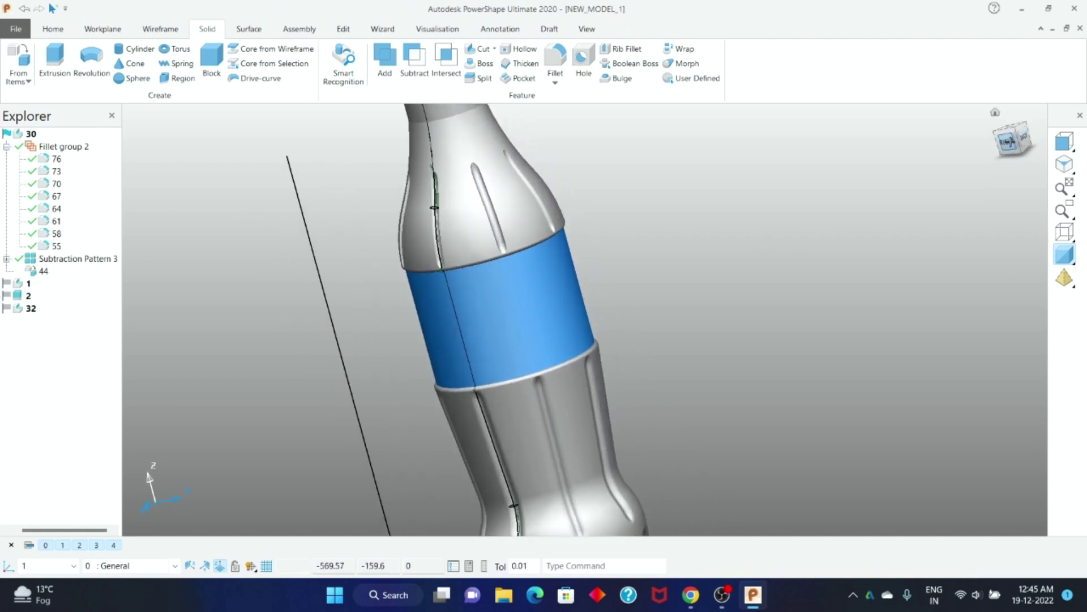
left_click(1063, 144)
scroll(403, 448, "up", 3)
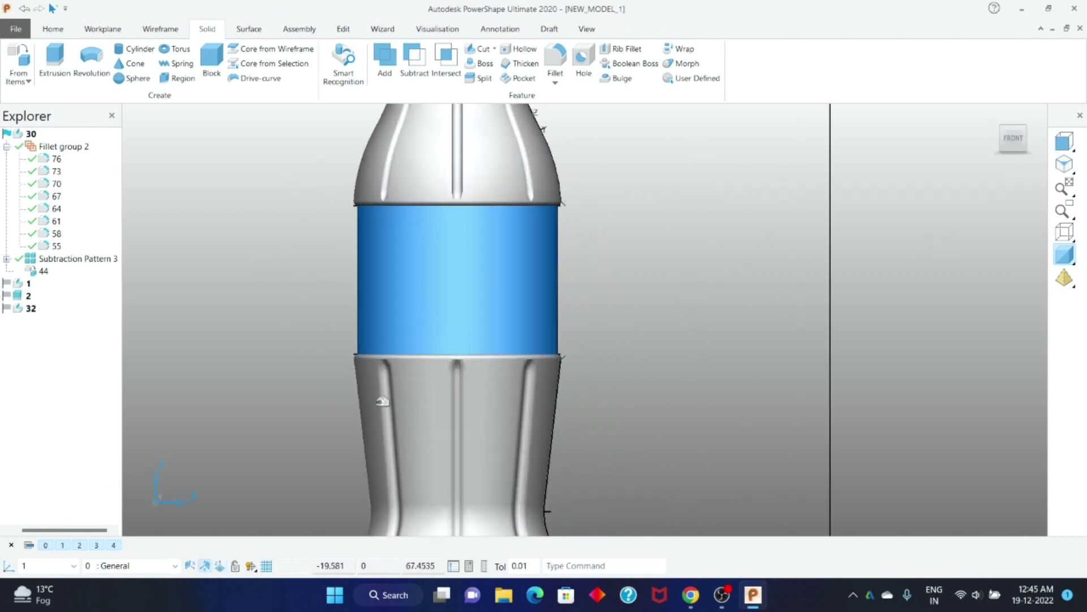
scroll(403, 448, "up", 1)
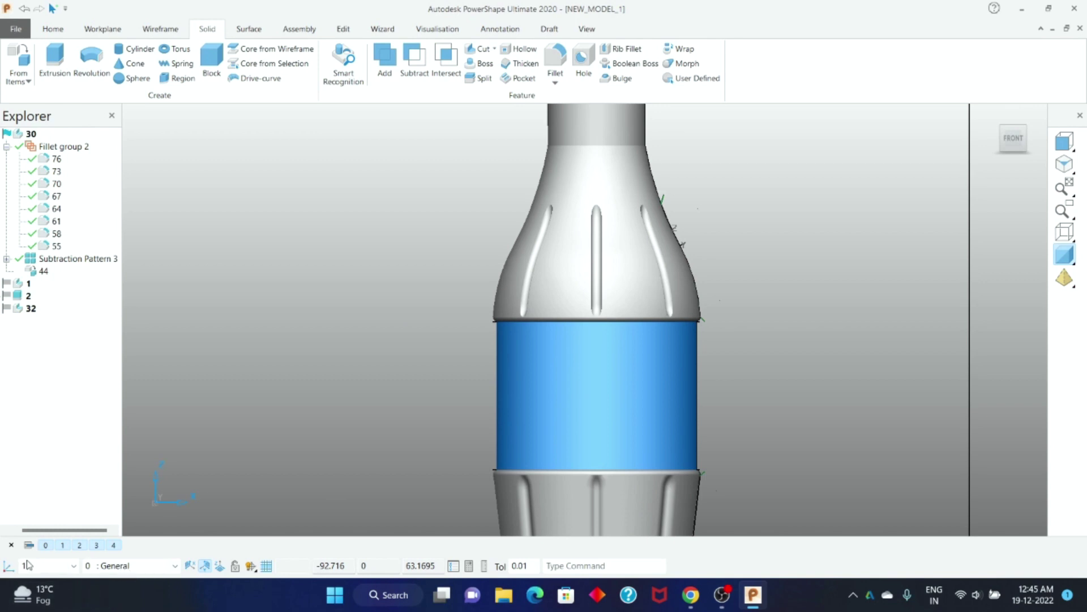
scroll(668, 296, "up", 2)
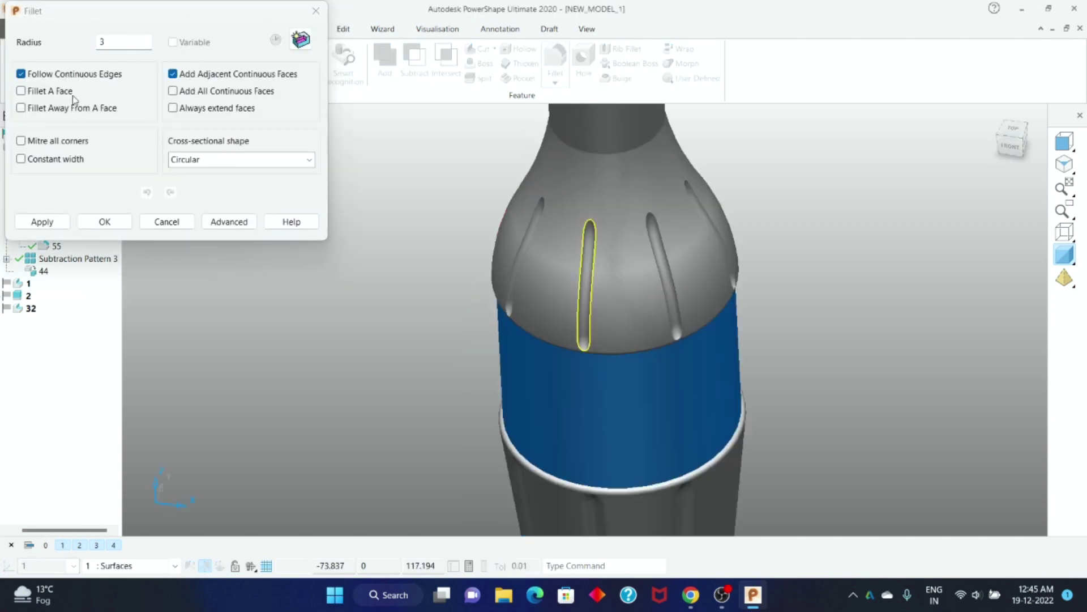
Fillet all shoulder slot edges at radius 3, creating Fillet group 3
left_click(42, 222)
left_click(507, 264)
left_click(660, 266, "shift")
middle_click_drag(719, 270, 629, 324)
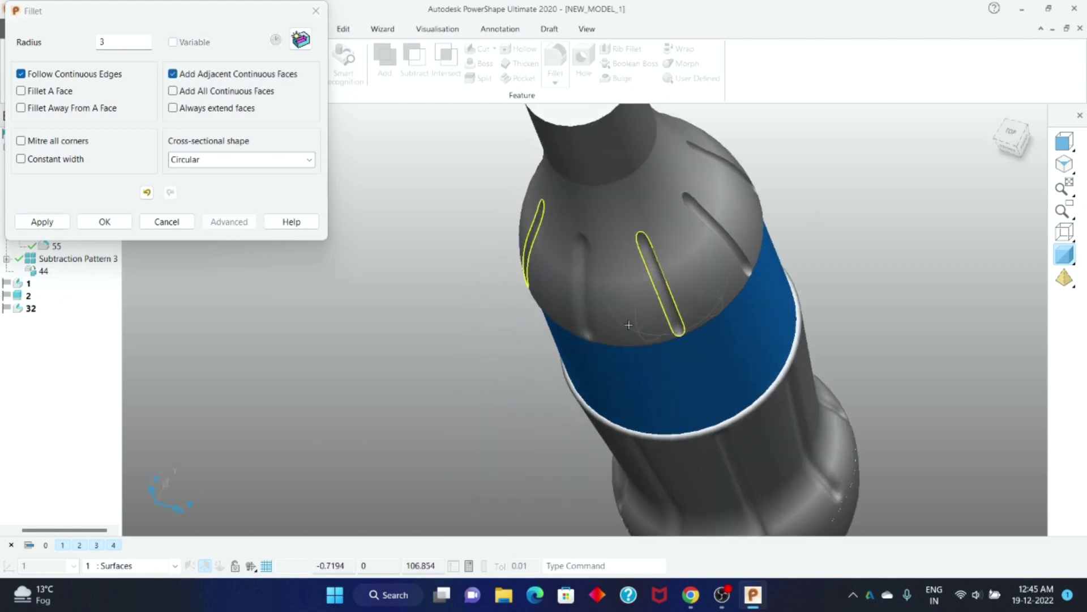
left_click(716, 233, "shift")
left_click(731, 149, "shift")
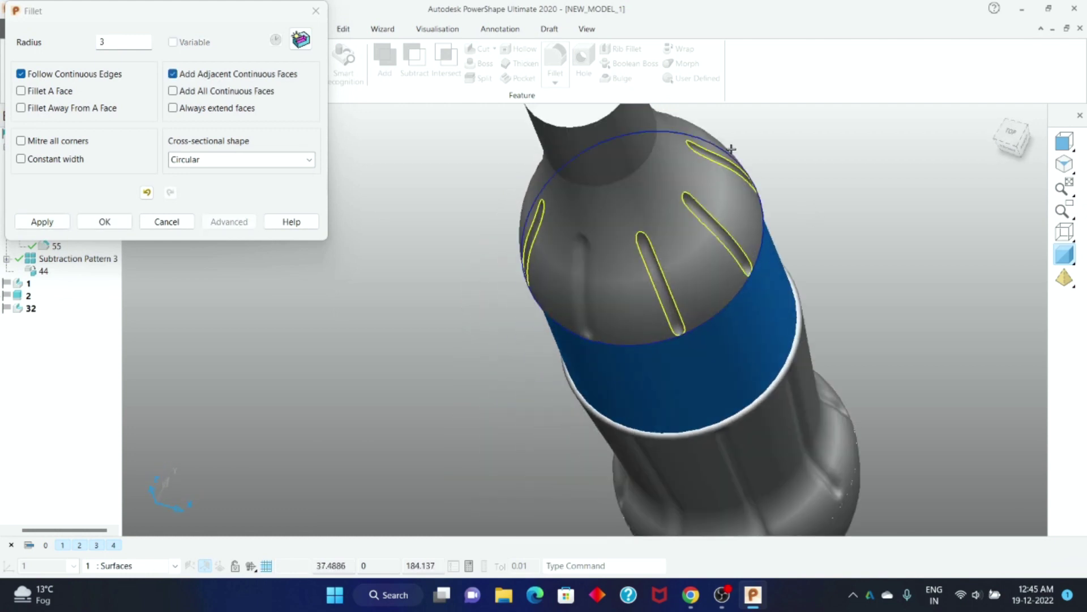
middle_click_drag(731, 149, 616, 204)
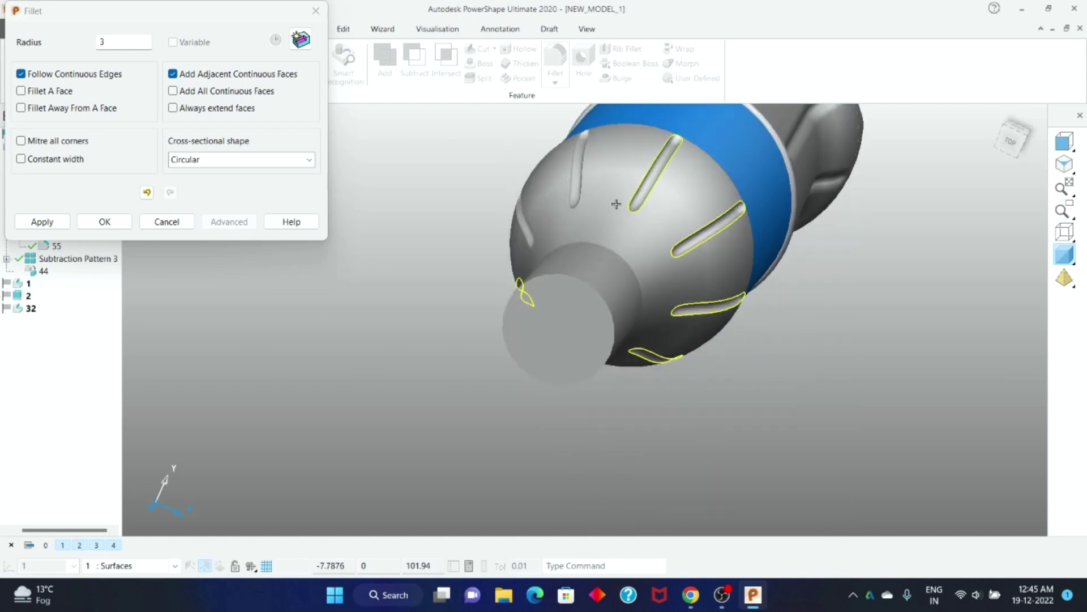
middle_click_drag(493, 267, 594, 88)
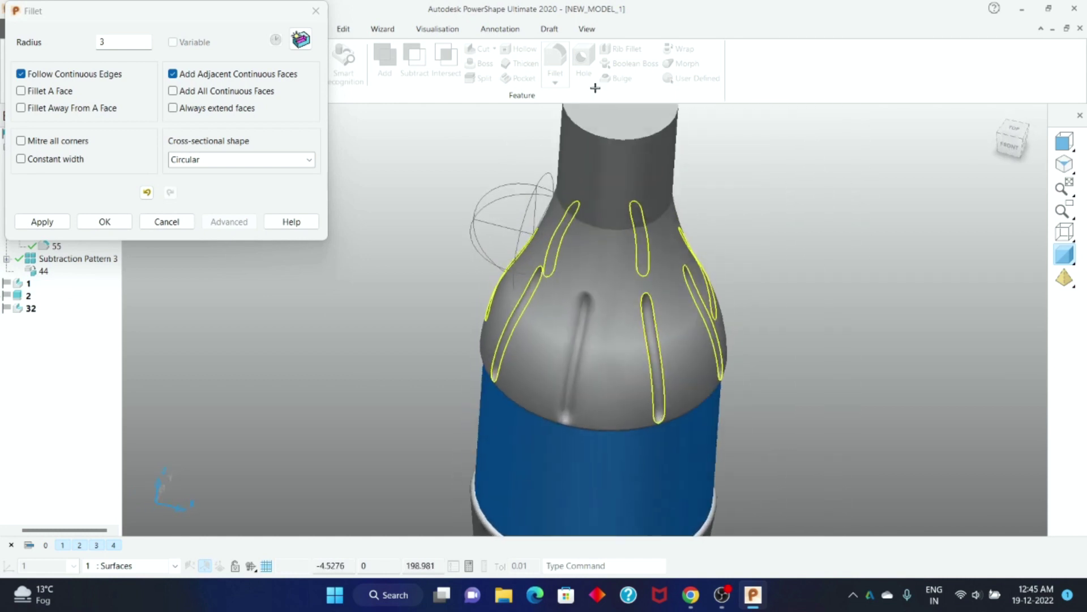
left_click(42, 222)
left_click(105, 221)
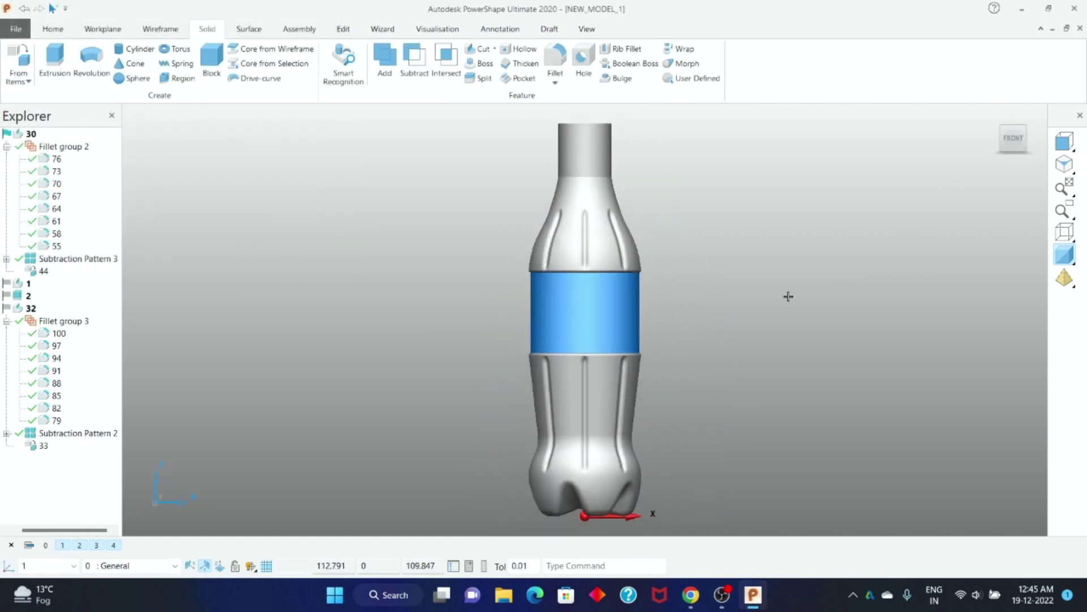
Inspect the bottle by selecting the blue label band and top, then panning it lower
left_click(612, 314)
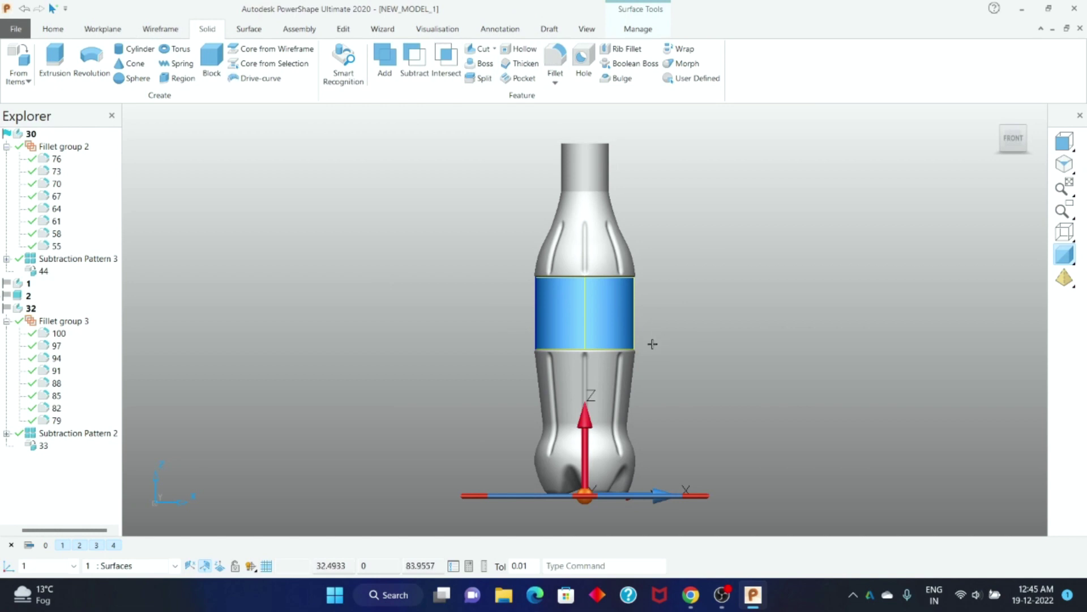
left_click(732, 334)
scroll(722, 336, "up", 2)
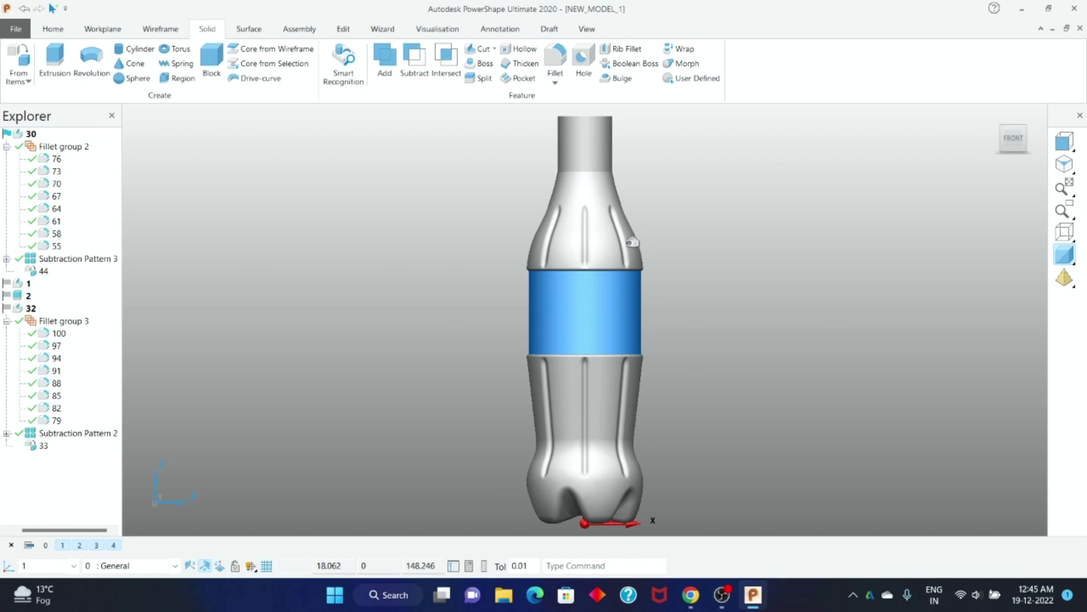
left_click(604, 146)
left_click(733, 243)
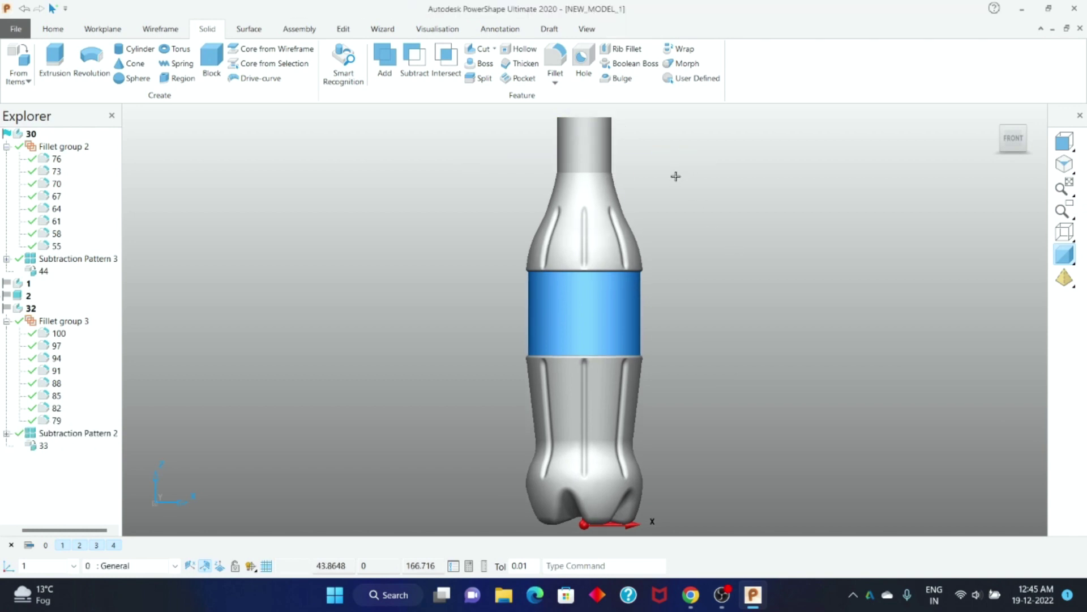
middle_click_drag(674, 174, 684, 252, "shift")
Fit the whole bottle in front view, zoom, and open the viewport's options menu
scroll(543, 189, "up", 5)
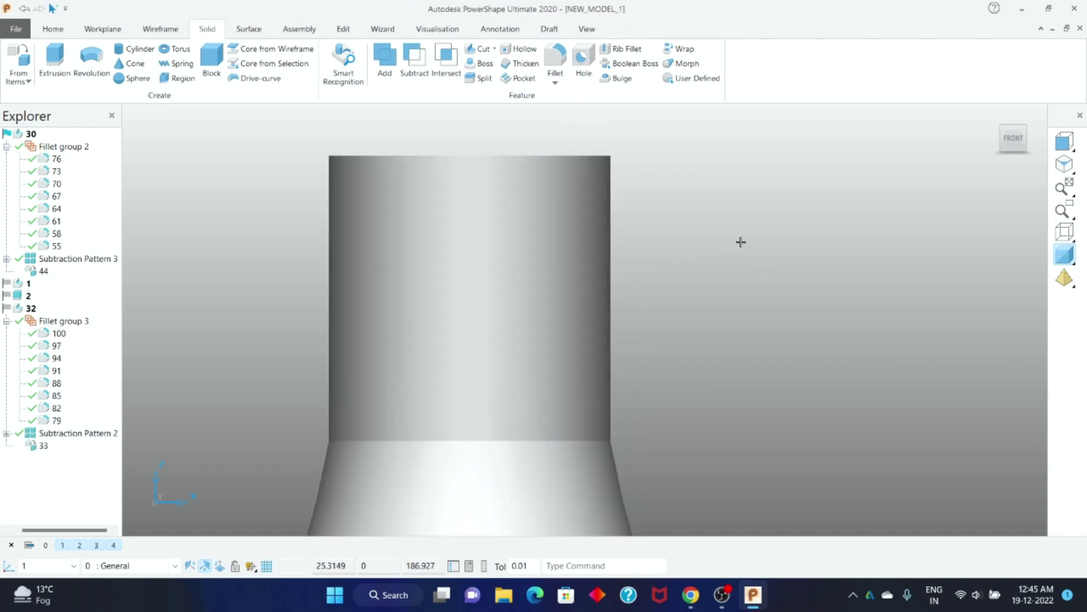
scroll(741, 242, "down", 4)
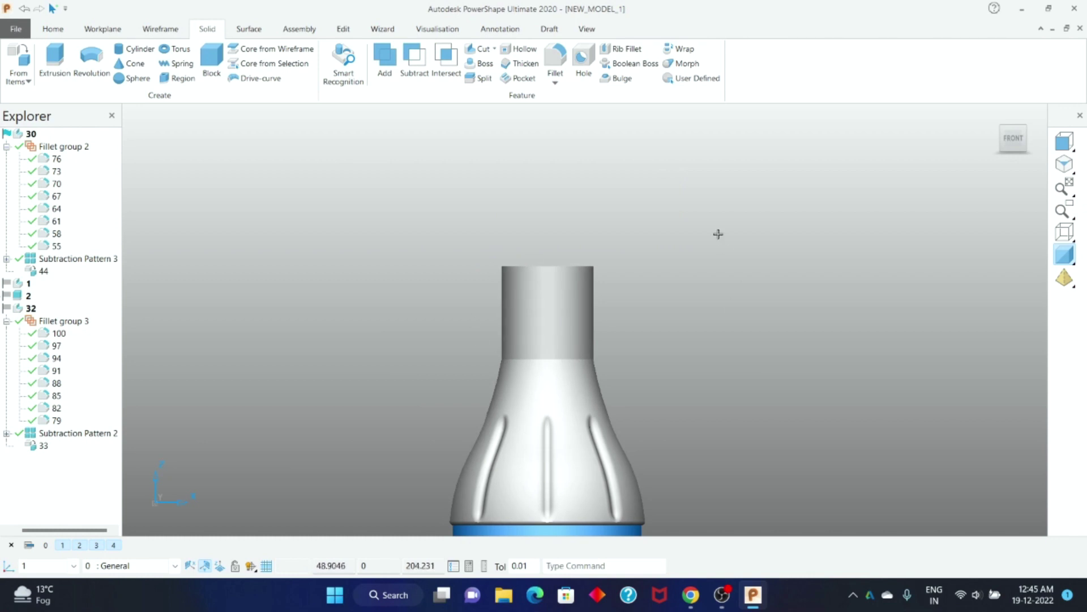
scroll(718, 234, "down", 2)
left_click(1013, 139)
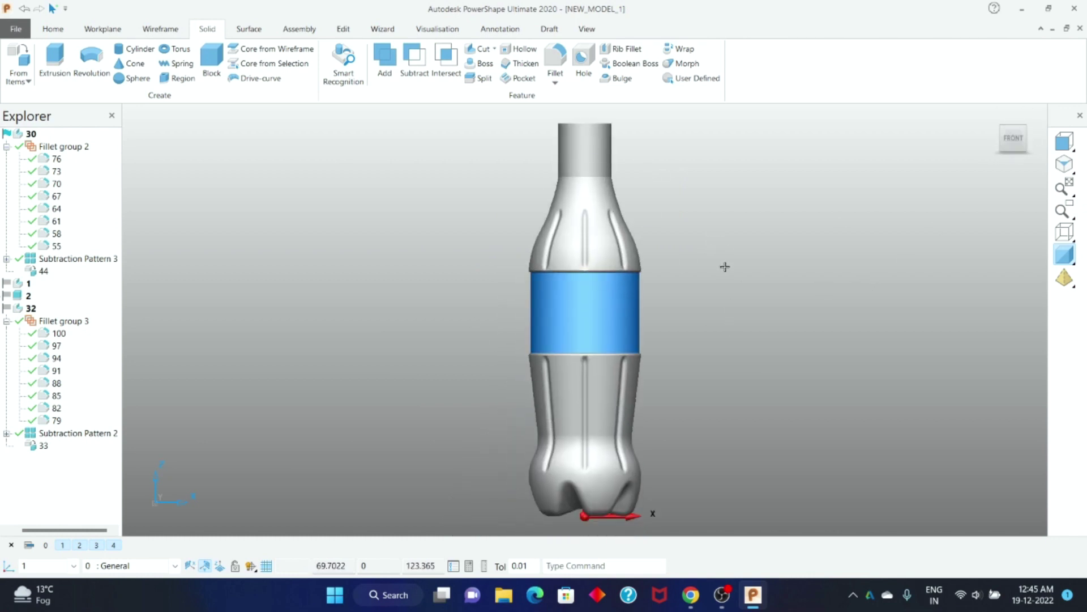
scroll(725, 267, "up", 1)
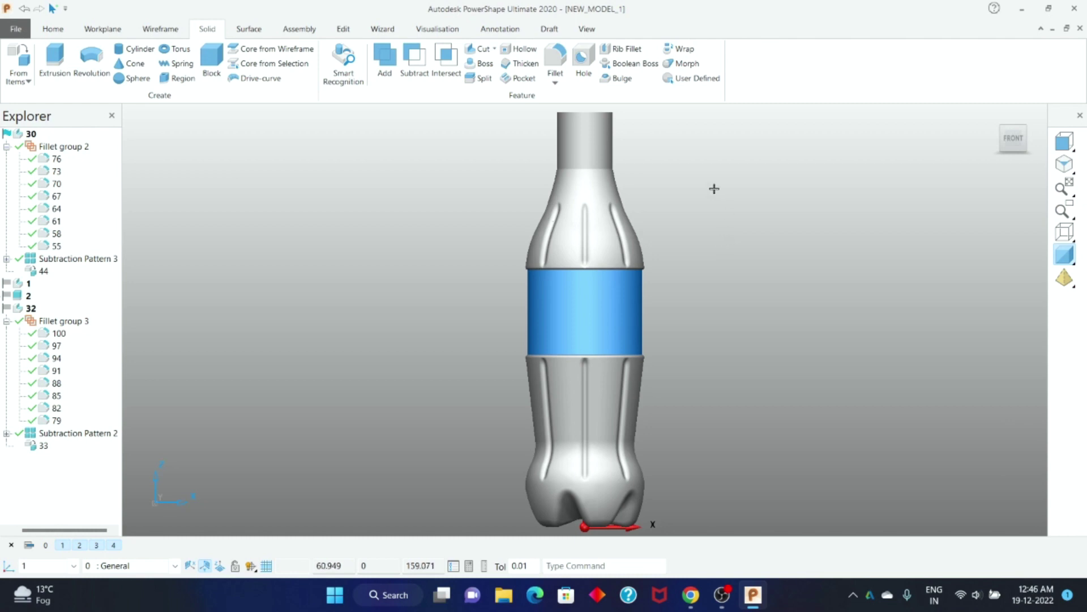
scroll(702, 253, "down", 1)
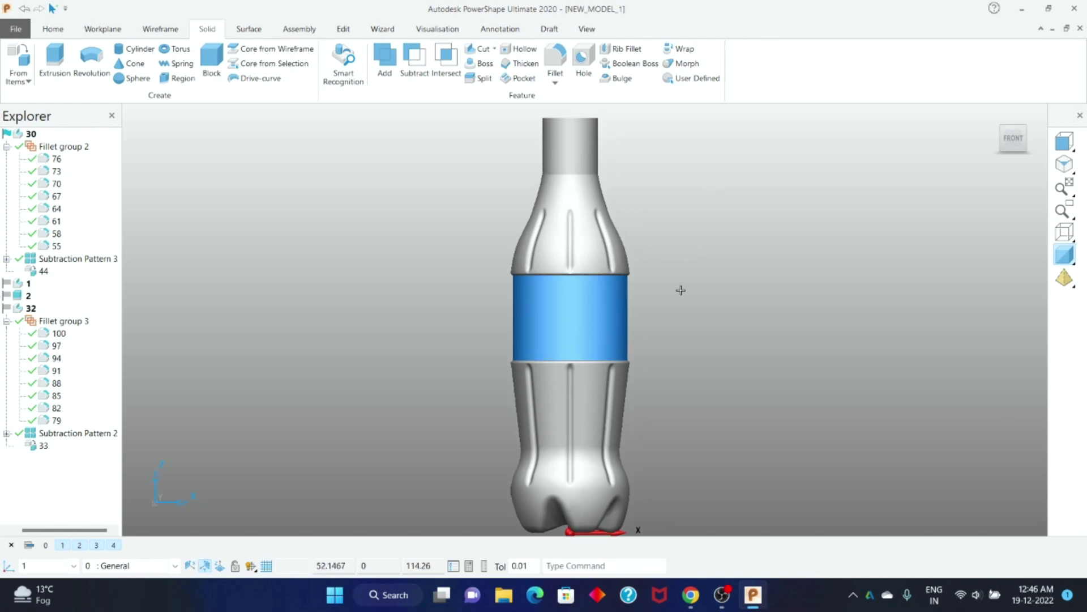
scroll(676, 292, "down", 1)
right_click(739, 204)
left_click(763, 198)
mouse_move(1014, 137)
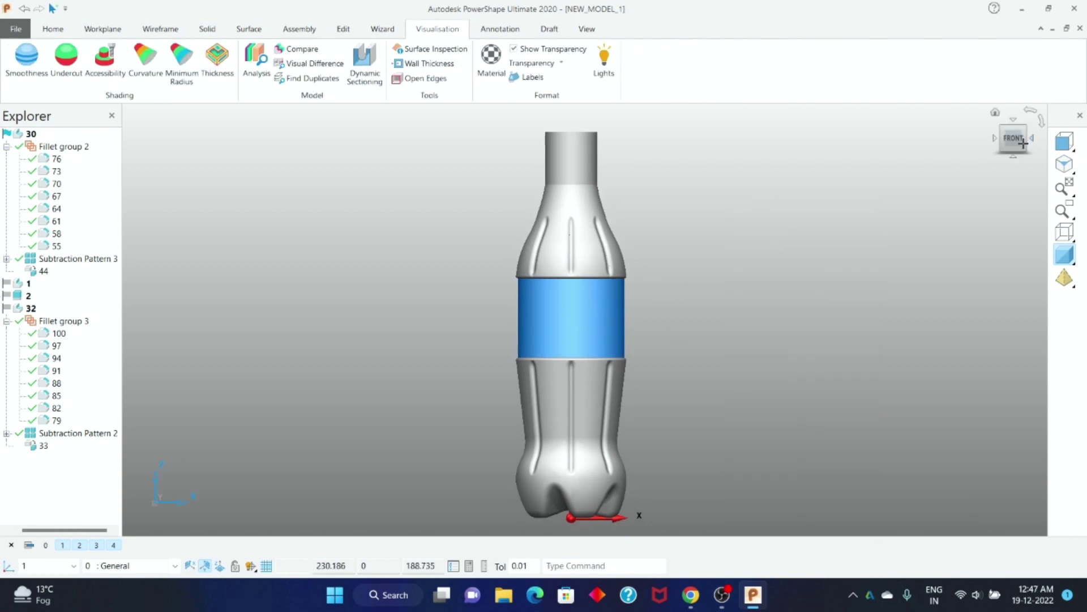
left_click(994, 139)
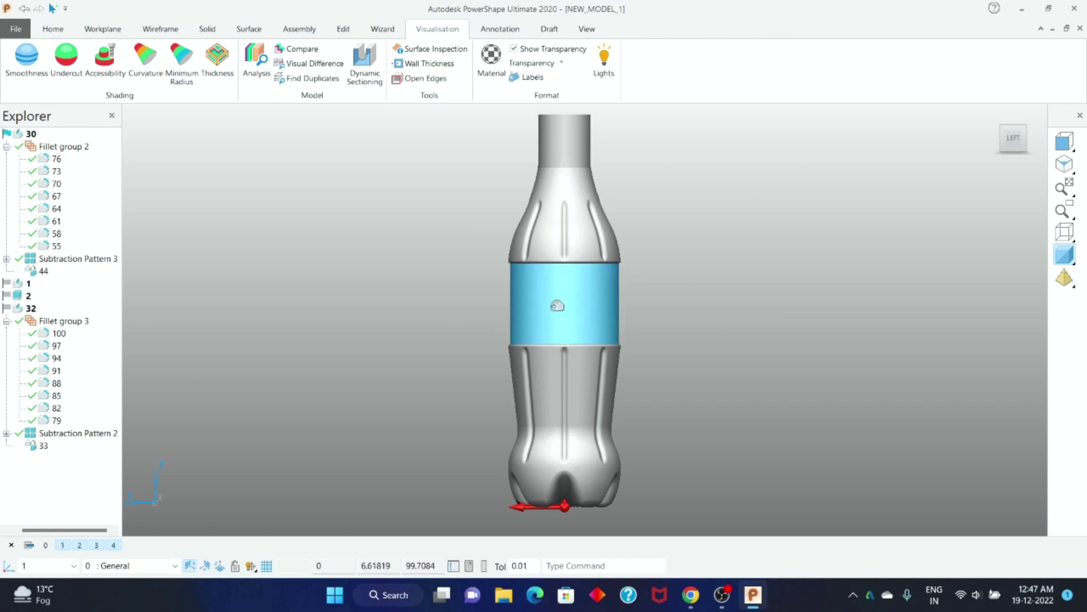
left_click(722, 594)
left_click(950, 435)
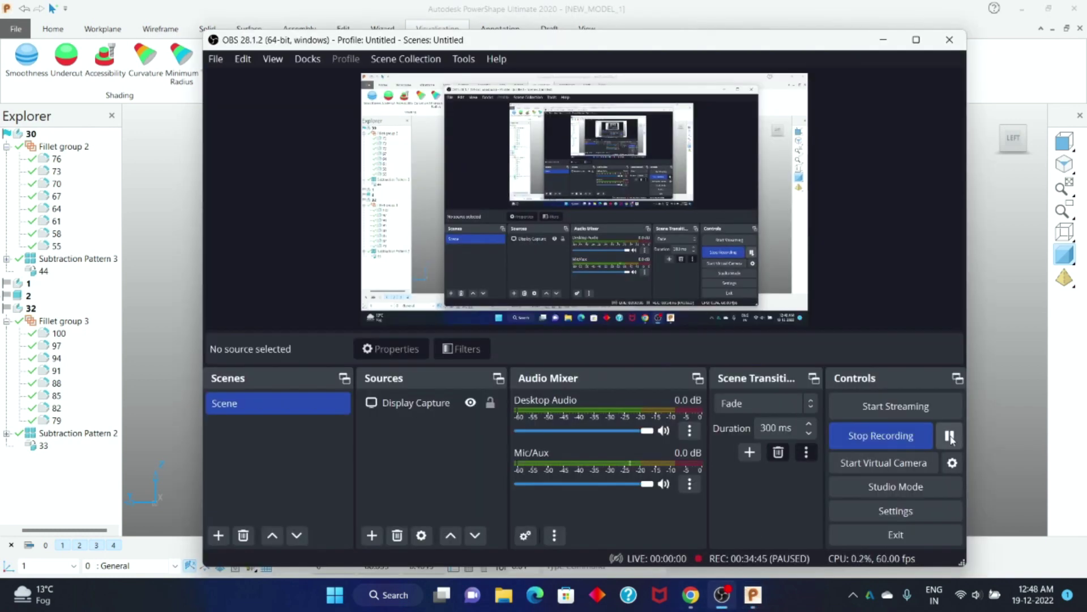
left_click(723, 596)
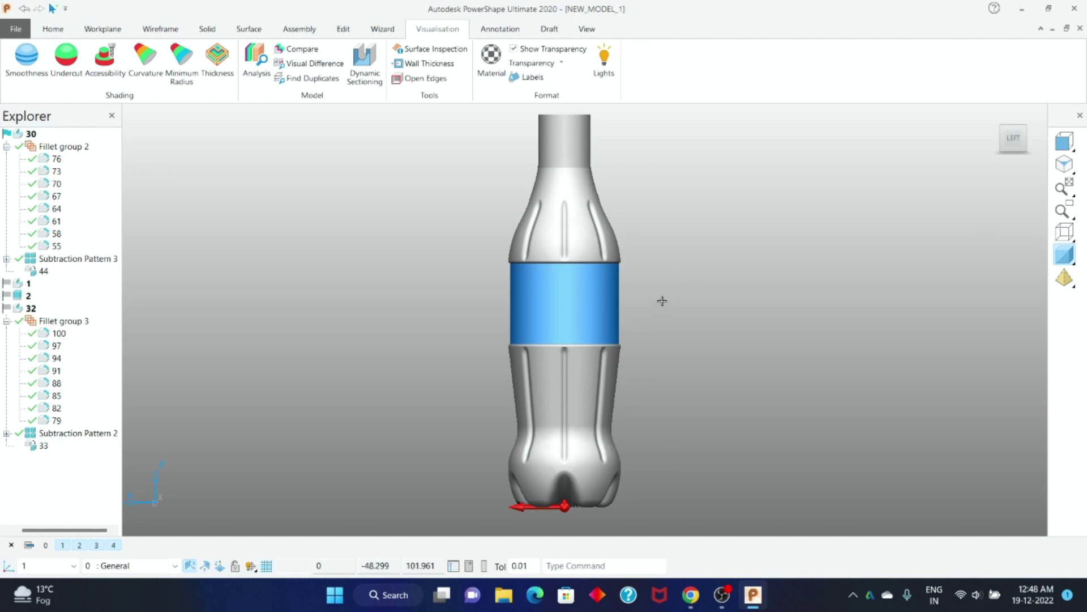
scroll(663, 285, "up", 1)
scroll(666, 241, "up", 1)
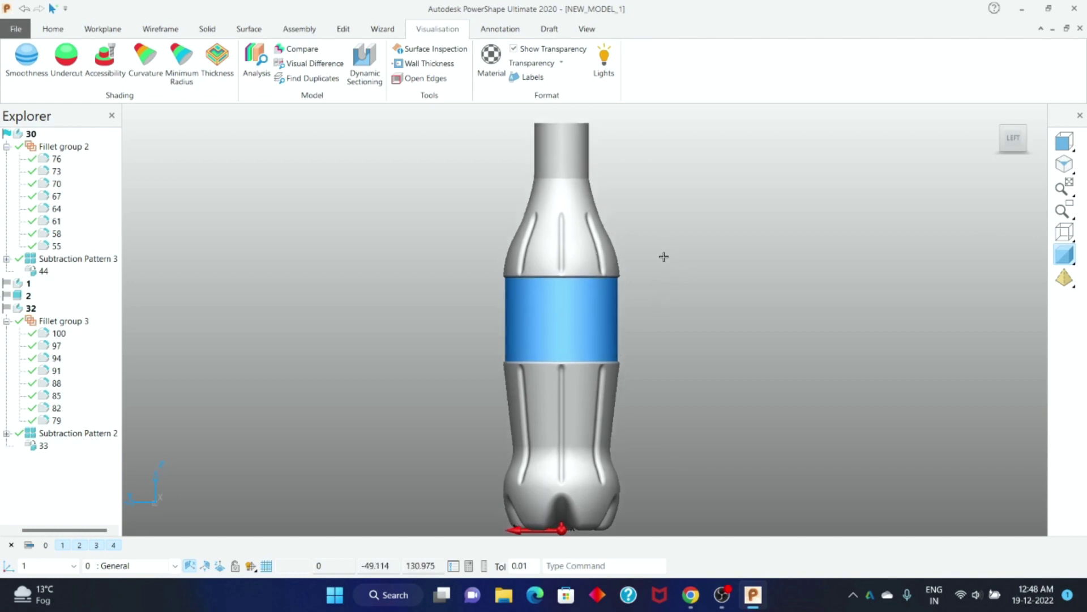
scroll(678, 274, "down", 1)
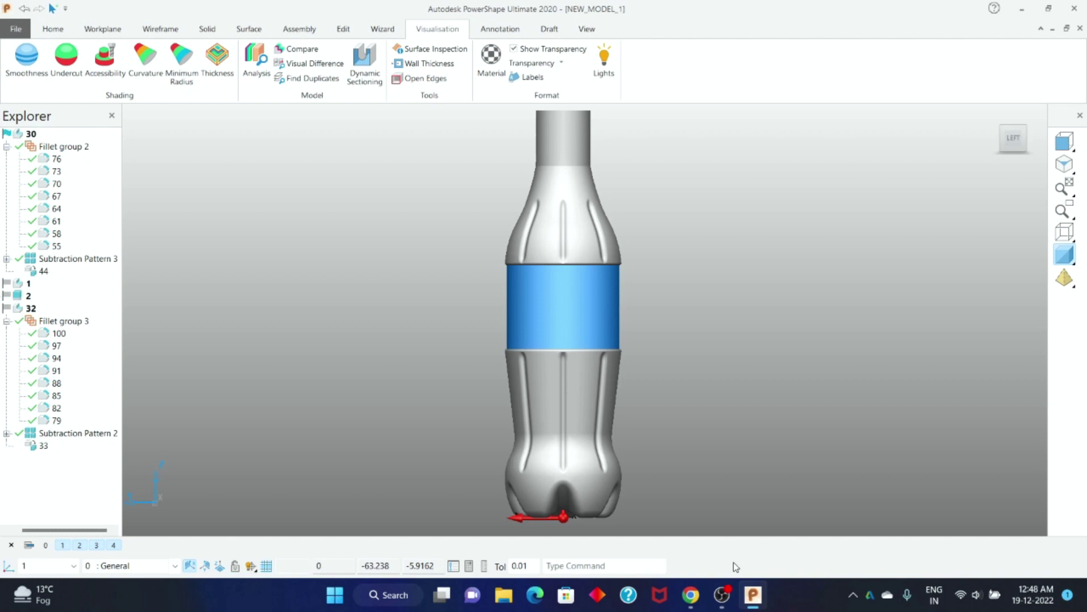
Search Google Images for 'coke lable' in Chrome
left_click(690, 594)
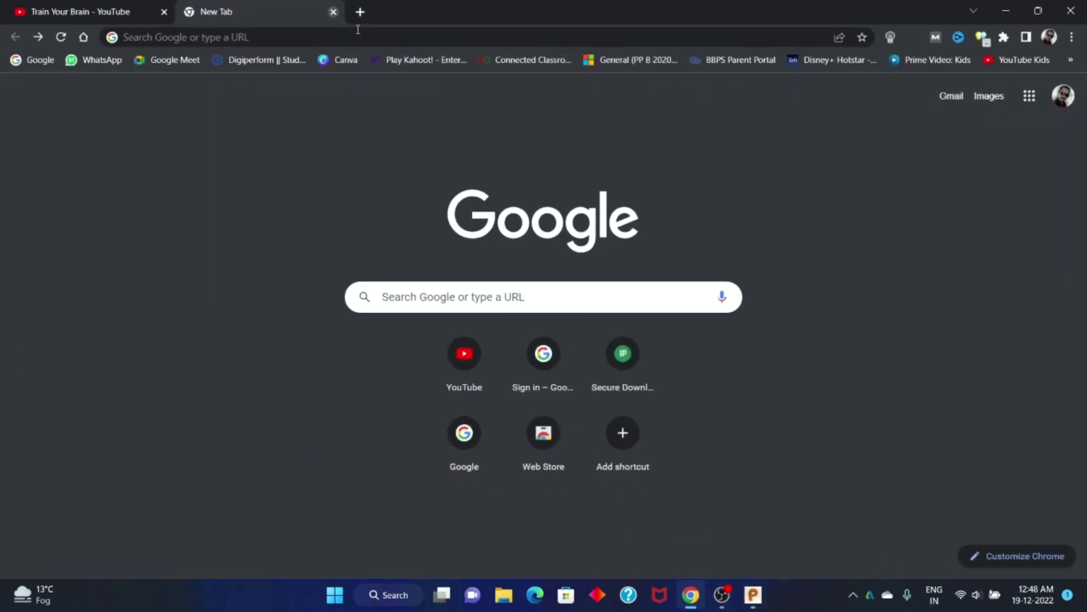
left_click(497, 296)
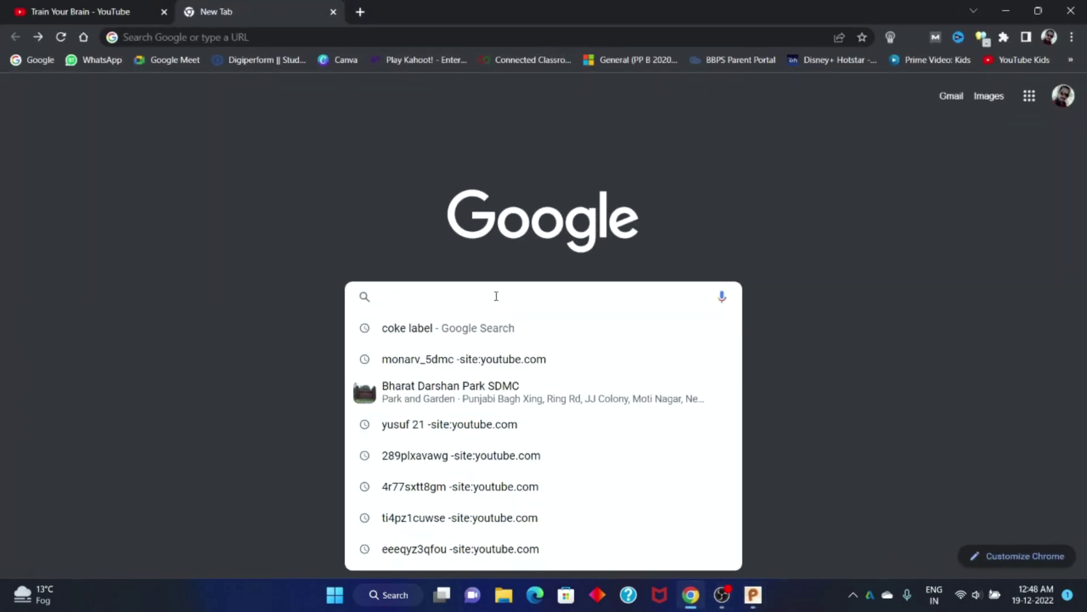
type("coke l")
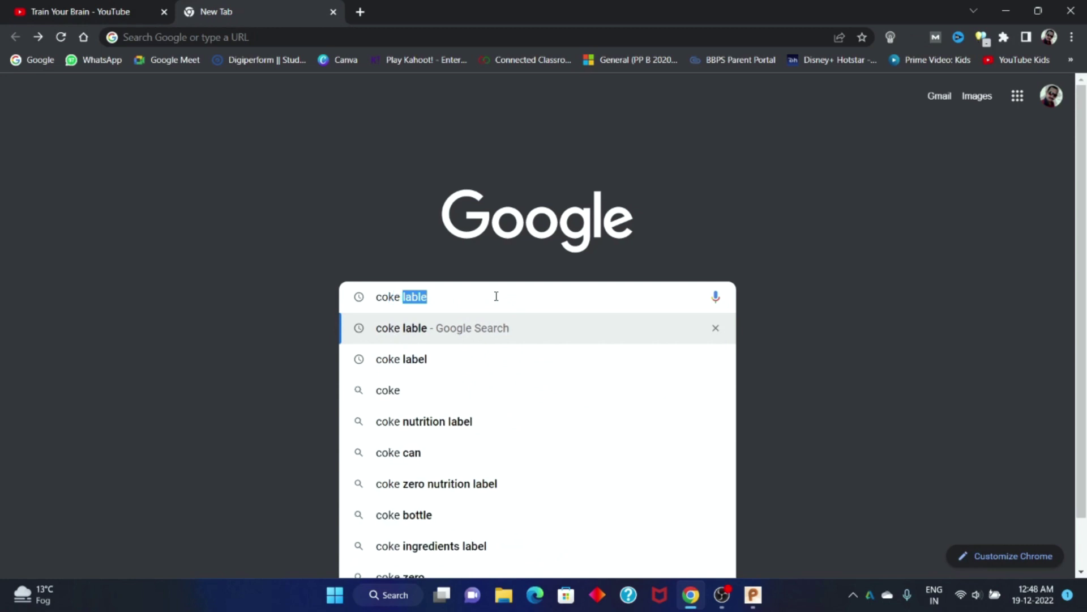
type("able")
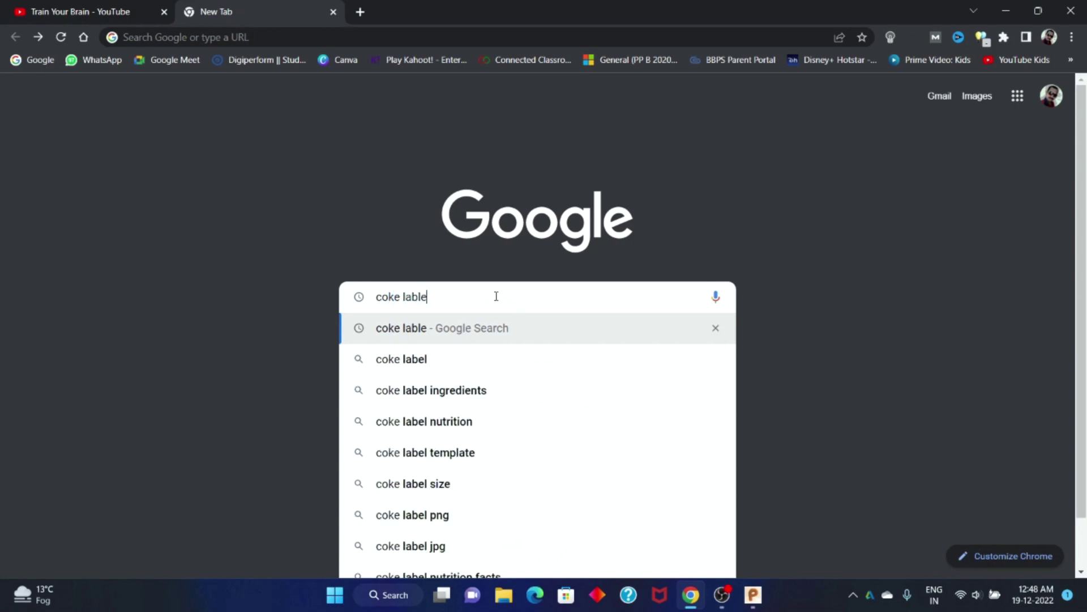
key("Return")
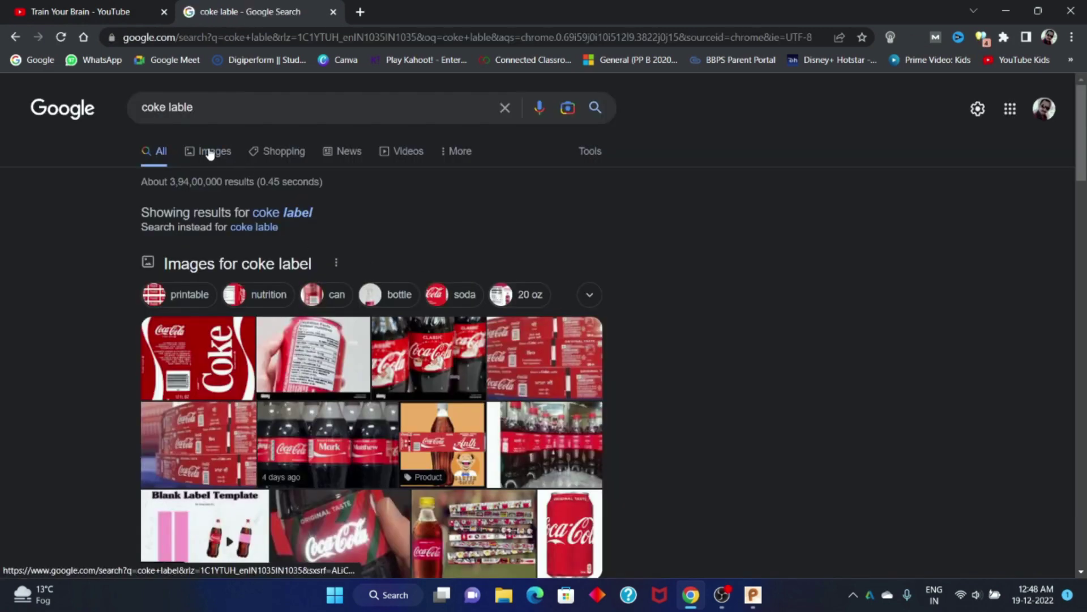
left_click(209, 154)
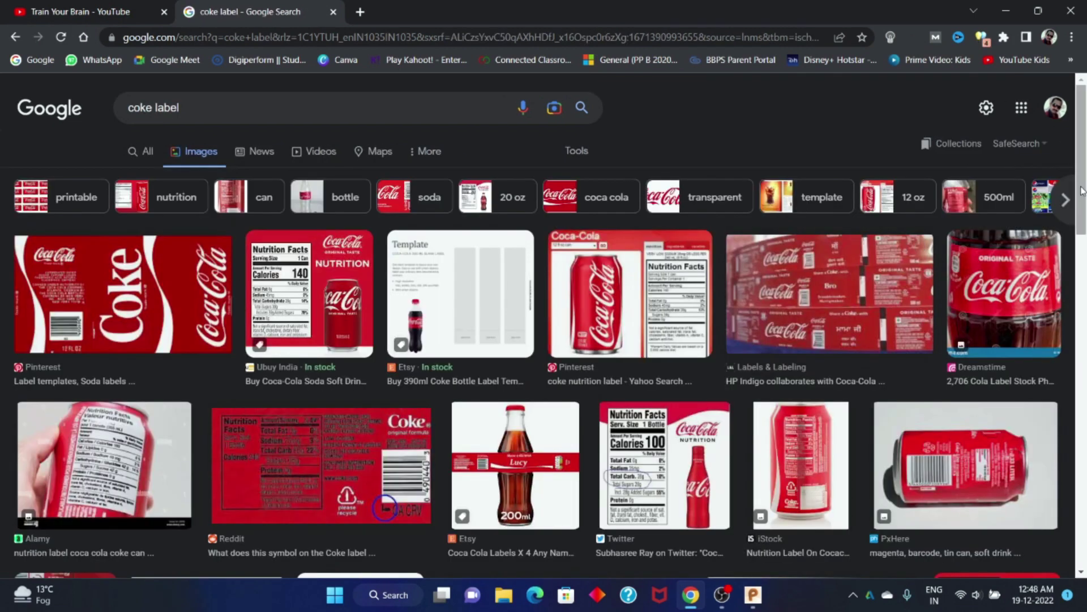
left_click_drag(1083, 193, 1084, 323)
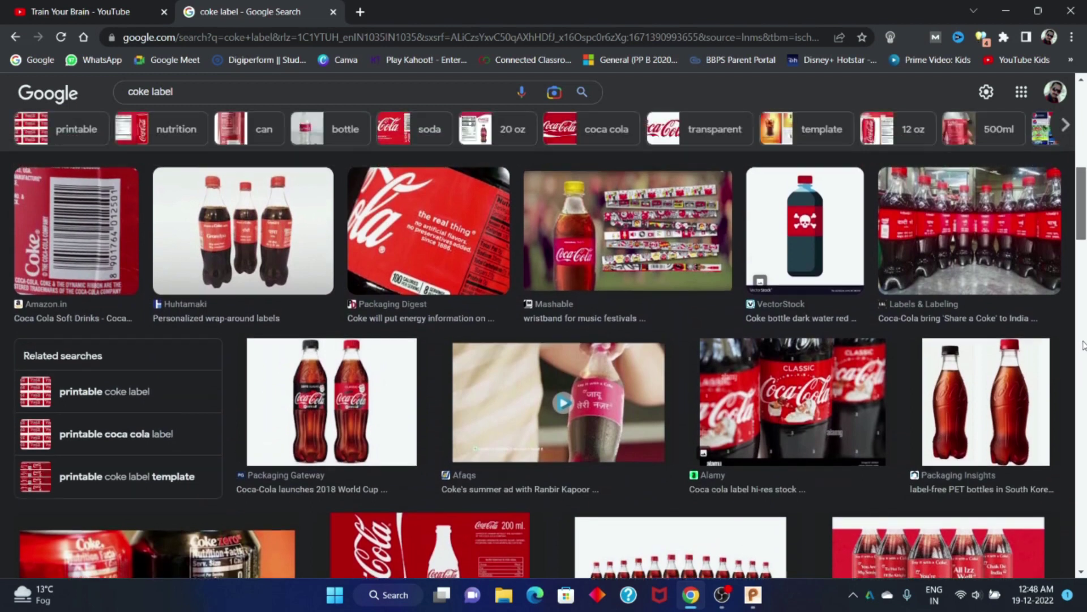
mouse_move(1084, 324)
left_mouse_down()
mouse_move(1086, 268)
mouse_move(1083, 398)
left_mouse_up()
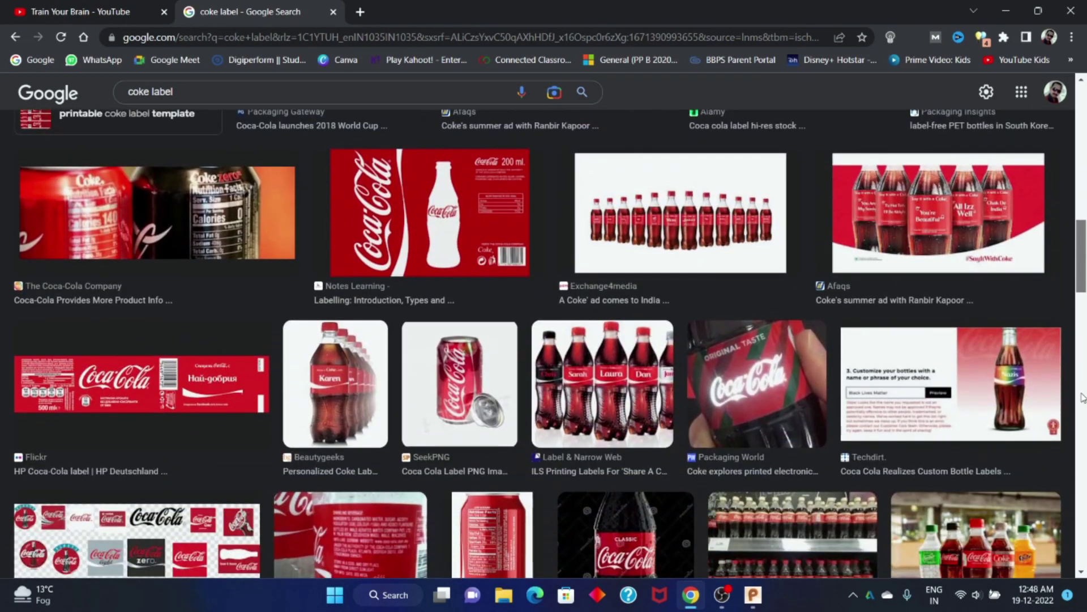
left_click_drag(1083, 396, 1083, 403)
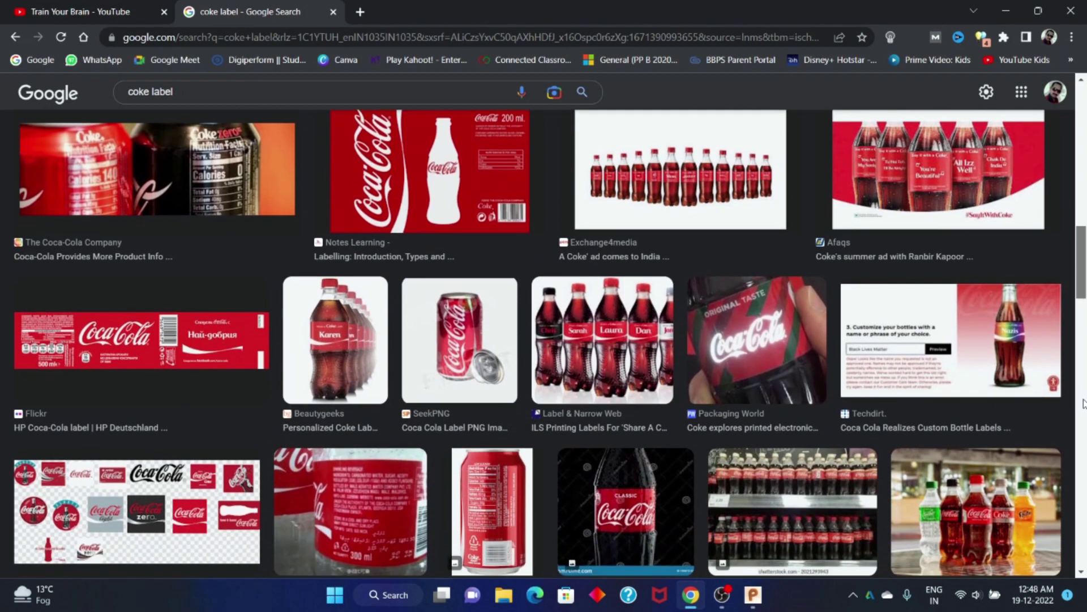
Save the Coca-Cola label image to the Desktop as coke.jpg
left_click(170, 336)
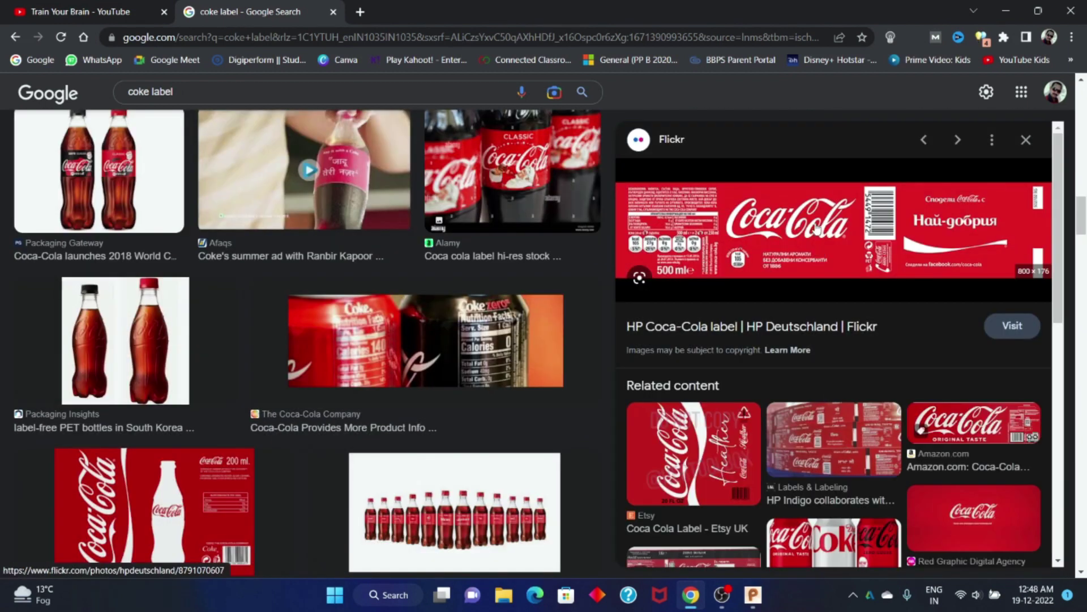
right_click(818, 226)
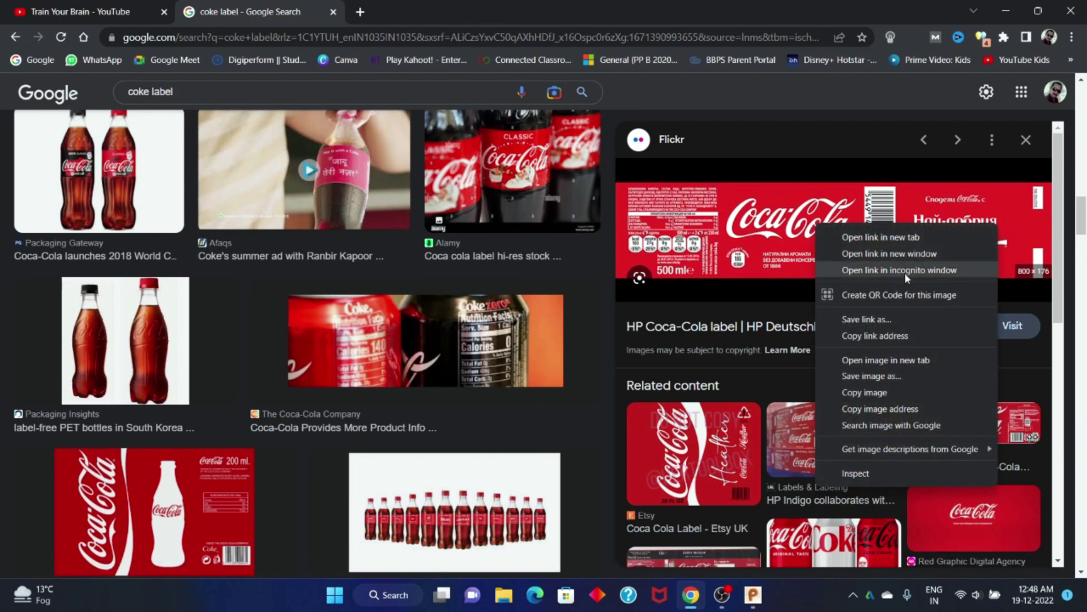
left_click(887, 376)
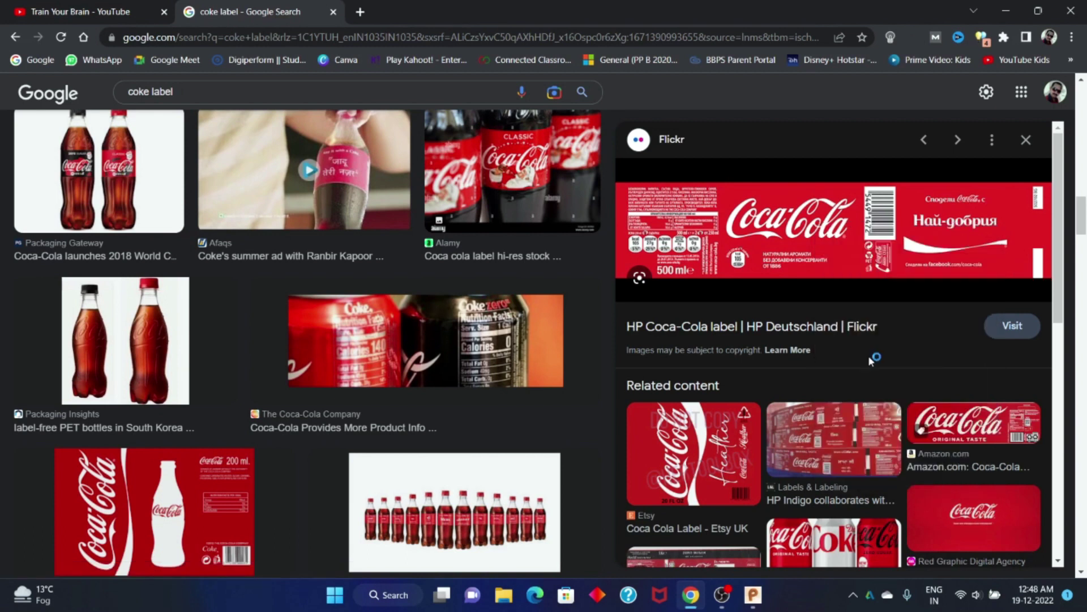
left_click(59, 159)
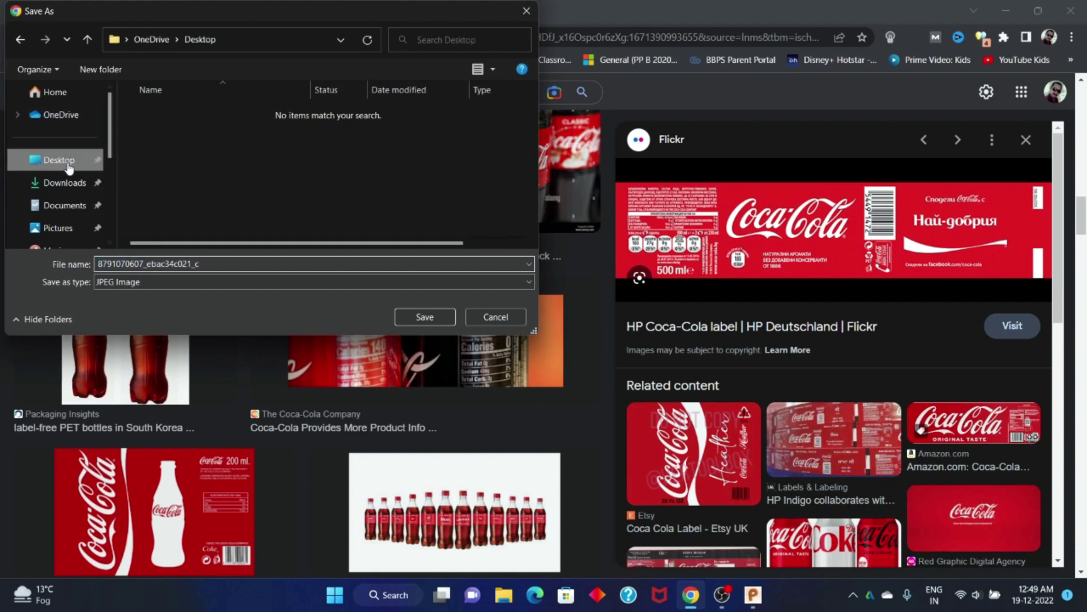
left_click(213, 263)
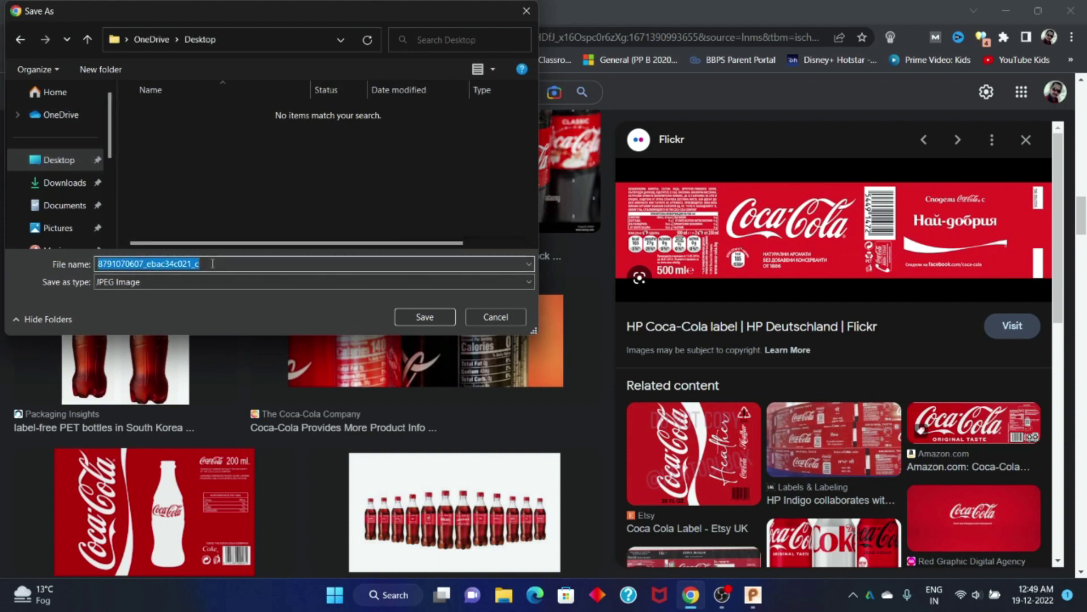
type("coke")
key("Return")
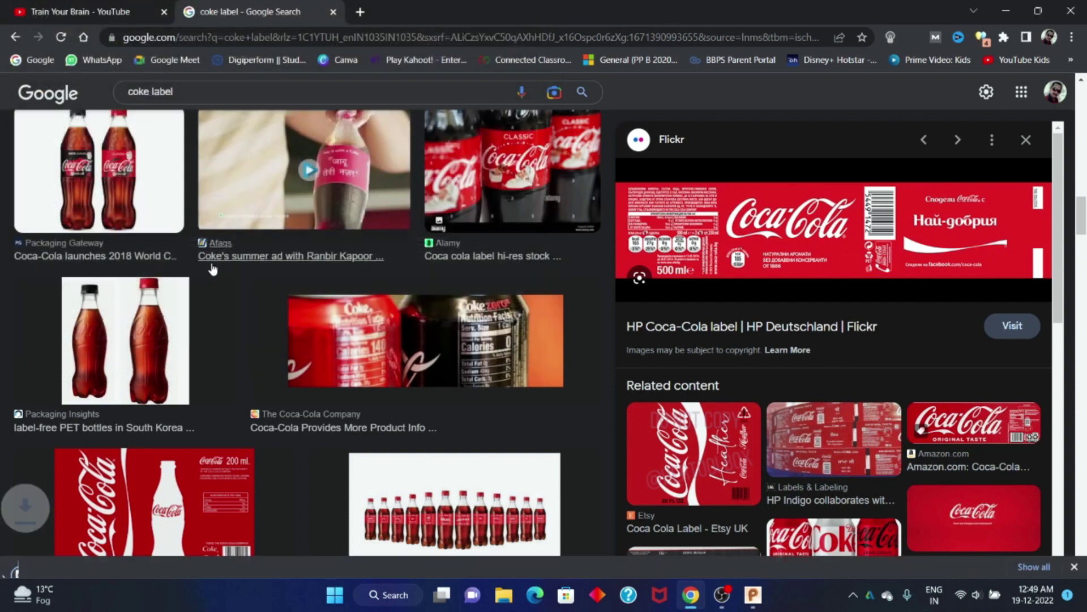
Select the blue label band surface and start a new label image from file
left_click(1014, 10)
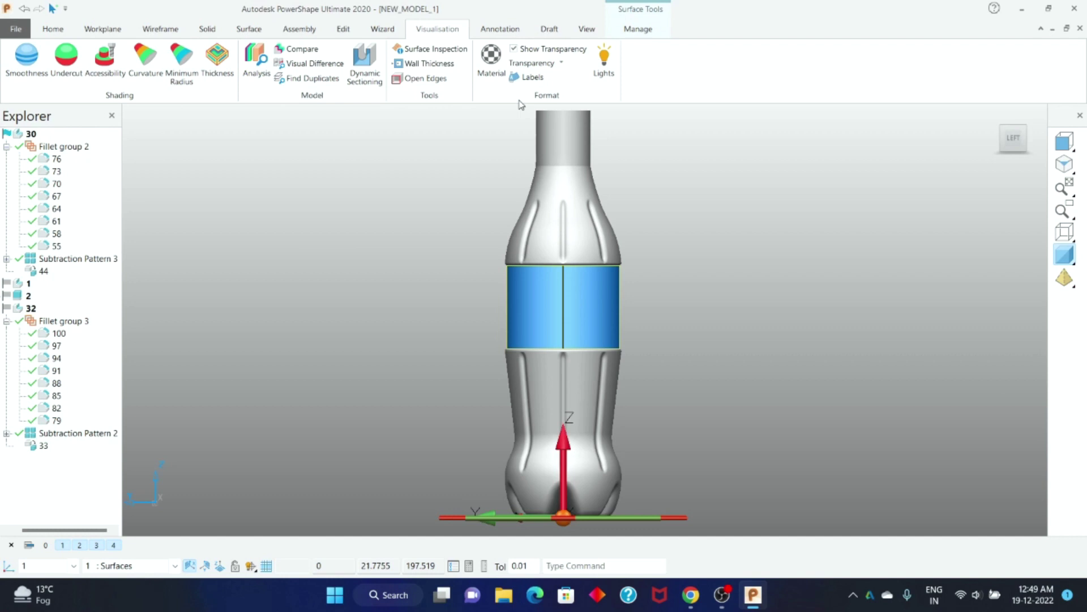
left_click(408, 372)
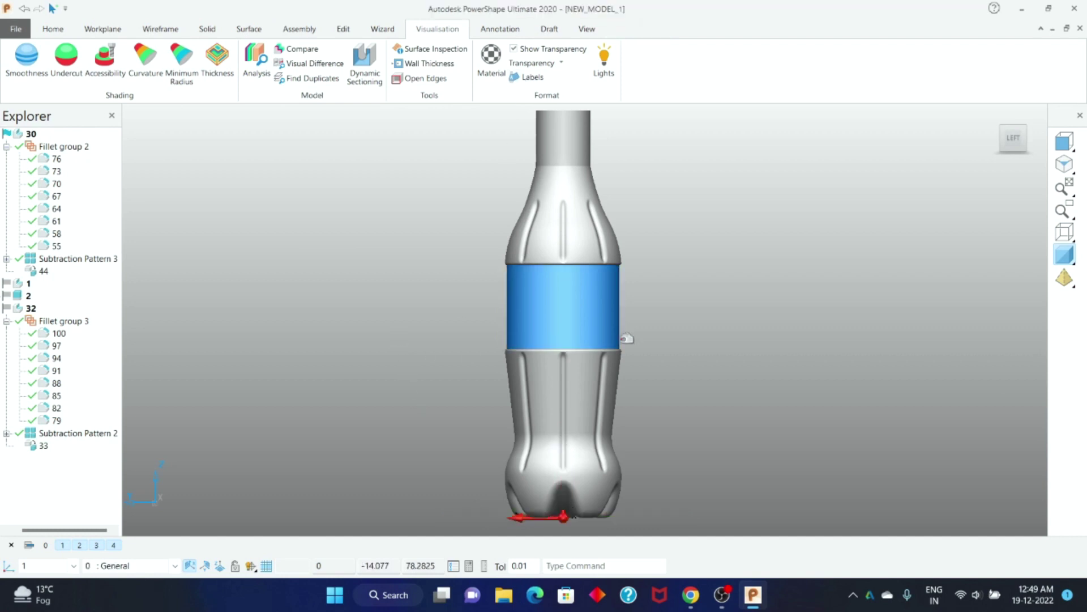
left_click(573, 301)
left_click(521, 77)
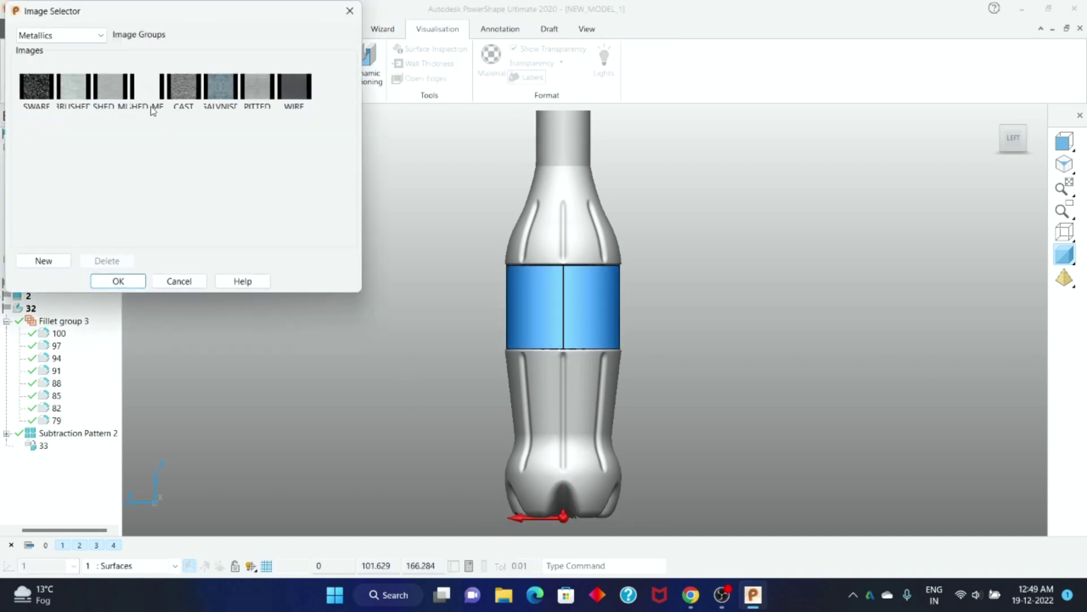
left_click(45, 259)
Load coke.jpg from the Desktop, using All Files type, into the User images group
left_click(174, 38)
left_click(113, 50)
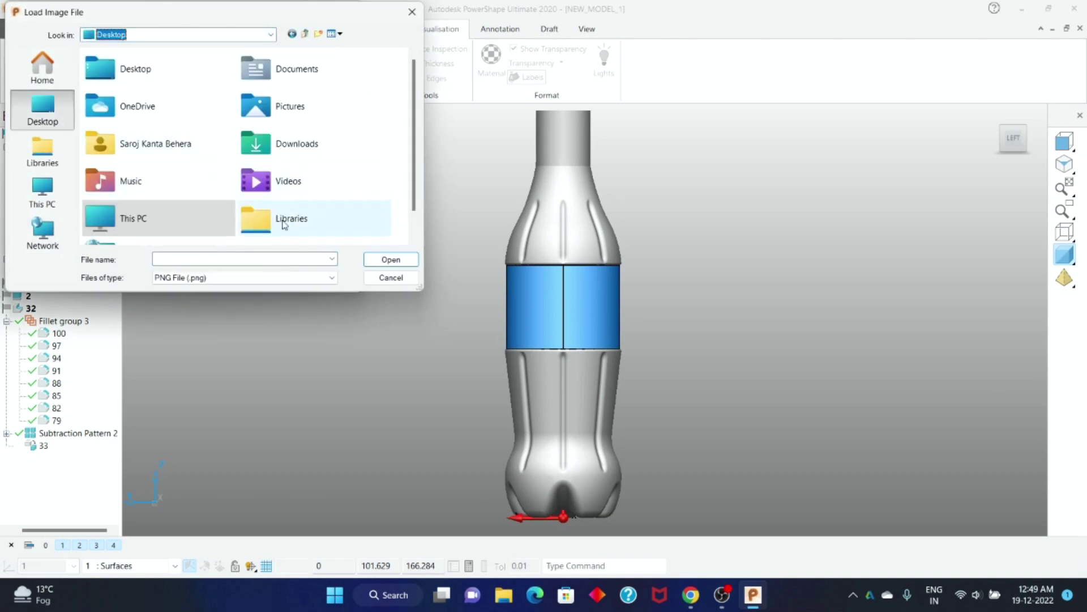
mouse_move(417, 165)
left_mouse_down()
mouse_move(414, 191)
mouse_move(424, 119)
left_mouse_up()
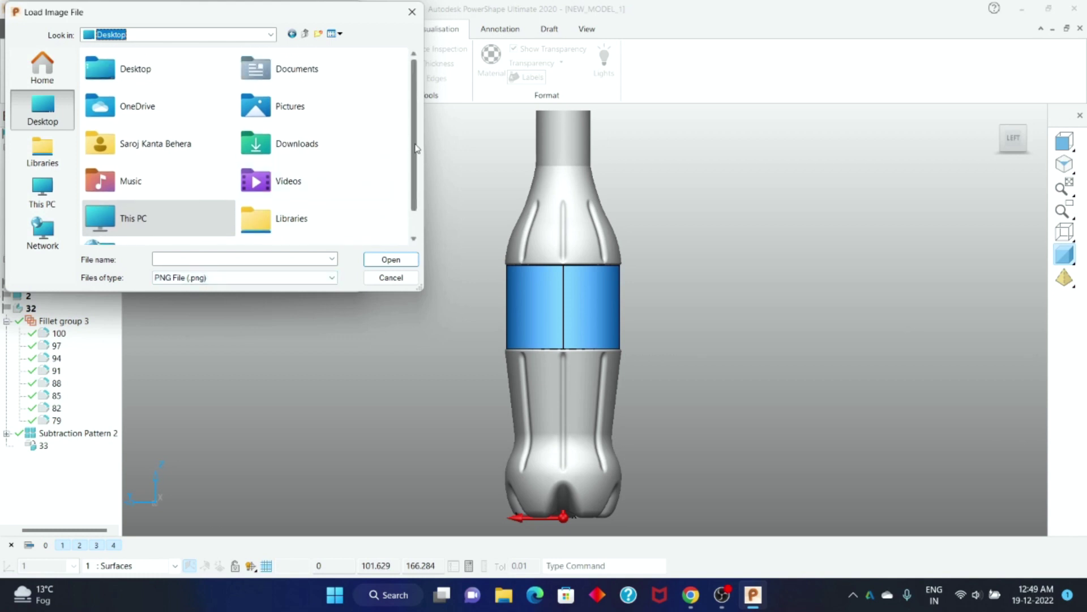
left_click_drag(416, 149, 415, 182)
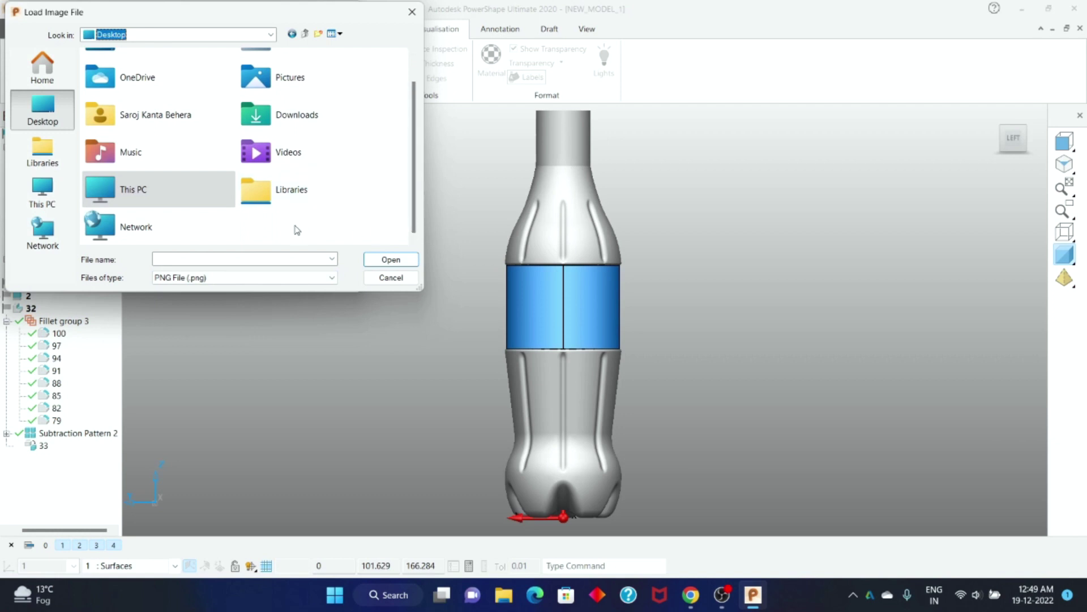
left_click(296, 230)
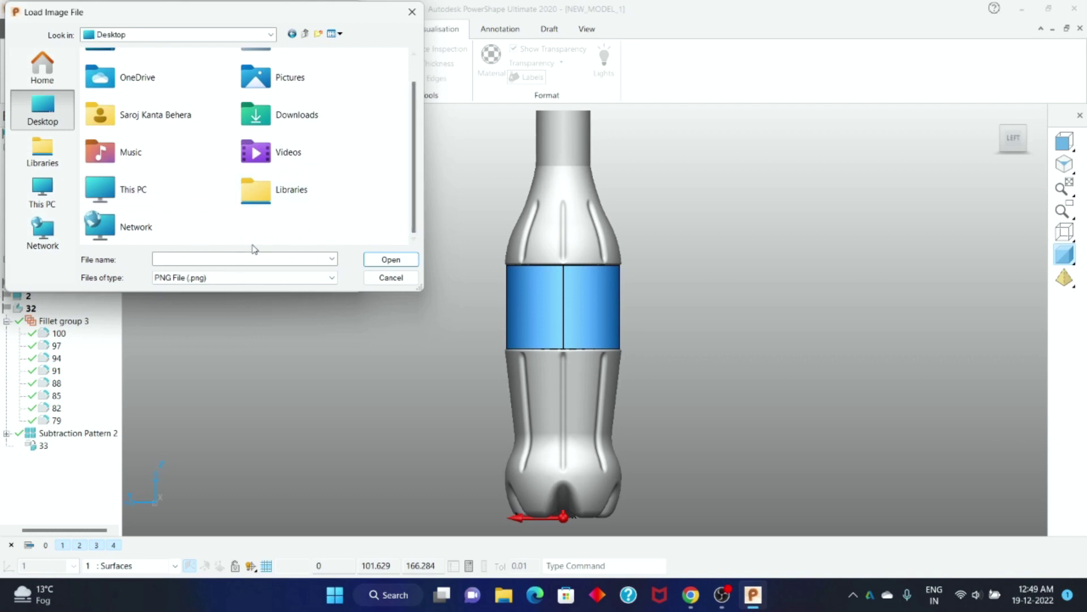
left_click(270, 277)
left_click(203, 348)
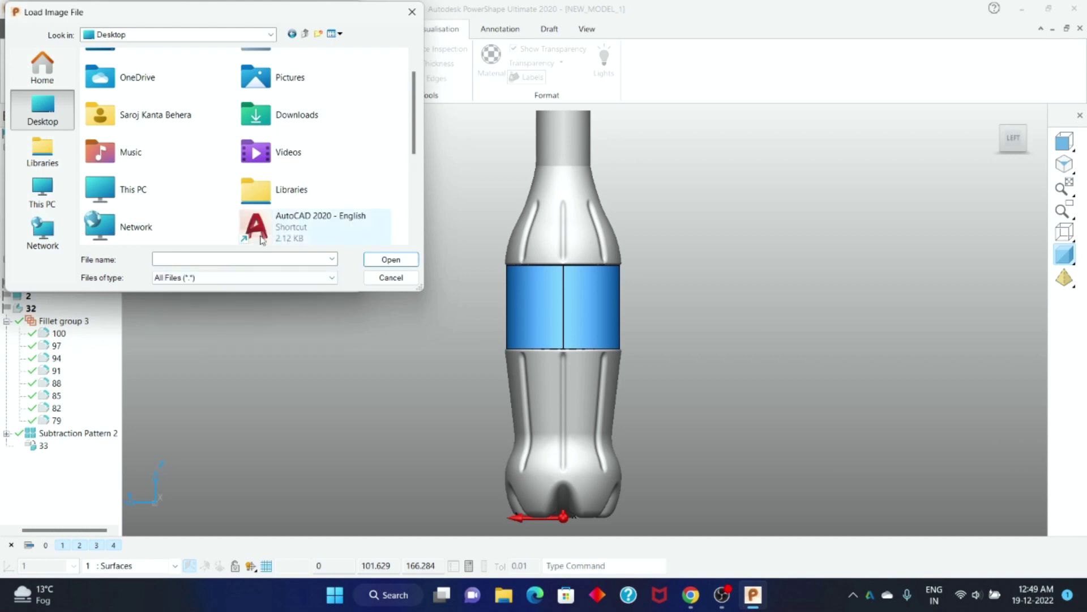
left_click_drag(418, 150, 418, 229)
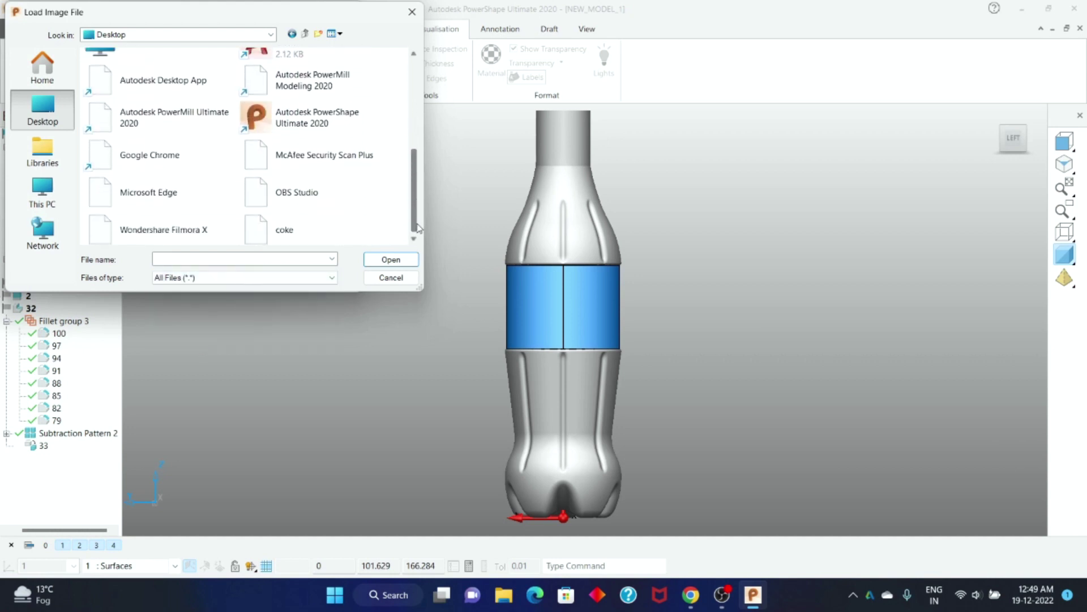
left_click(283, 190)
left_click(278, 228)
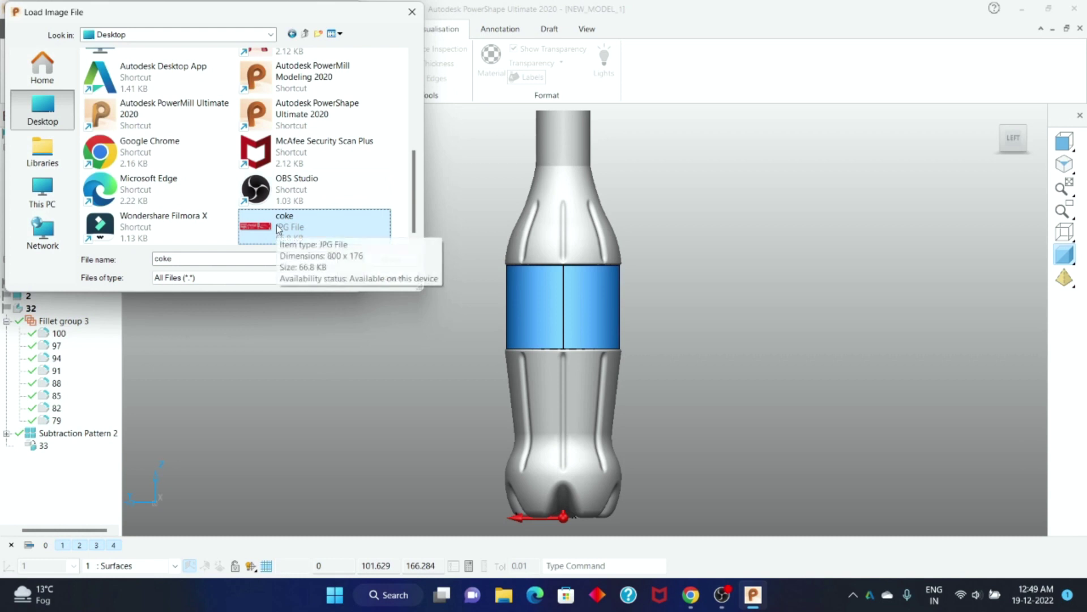
left_click(390, 259)
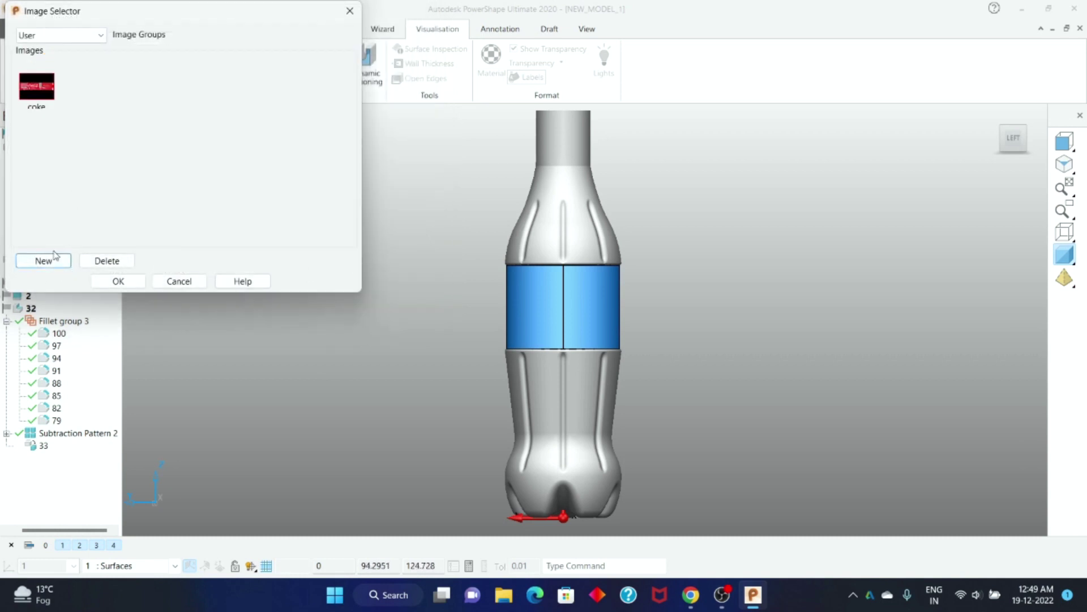
left_click(129, 283)
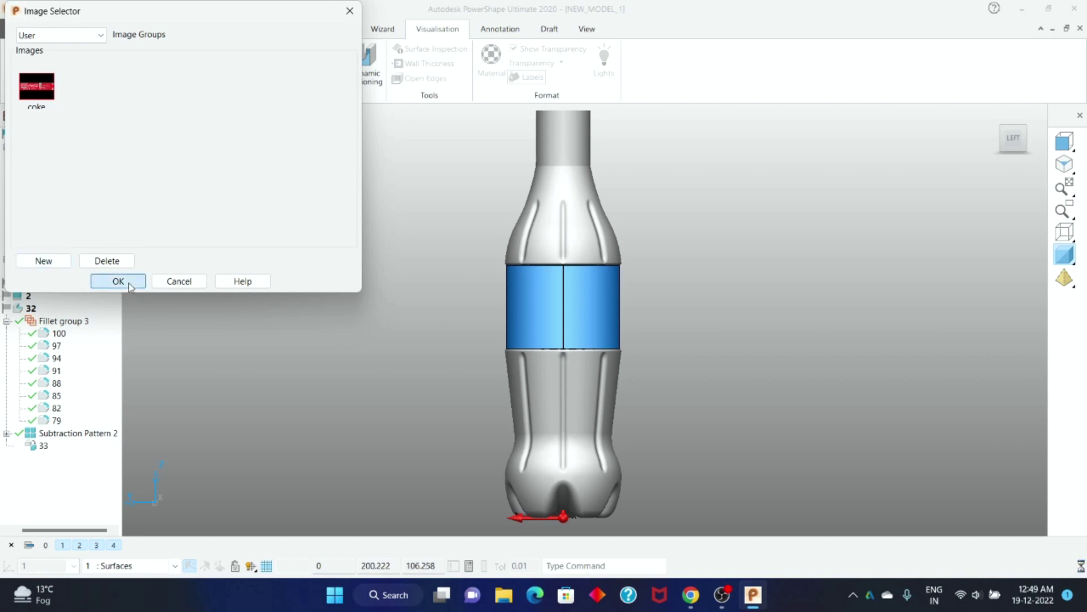
Wrap the coke label with Cylinder projection, size 1.081 and X offset 0.106
left_click(61, 68)
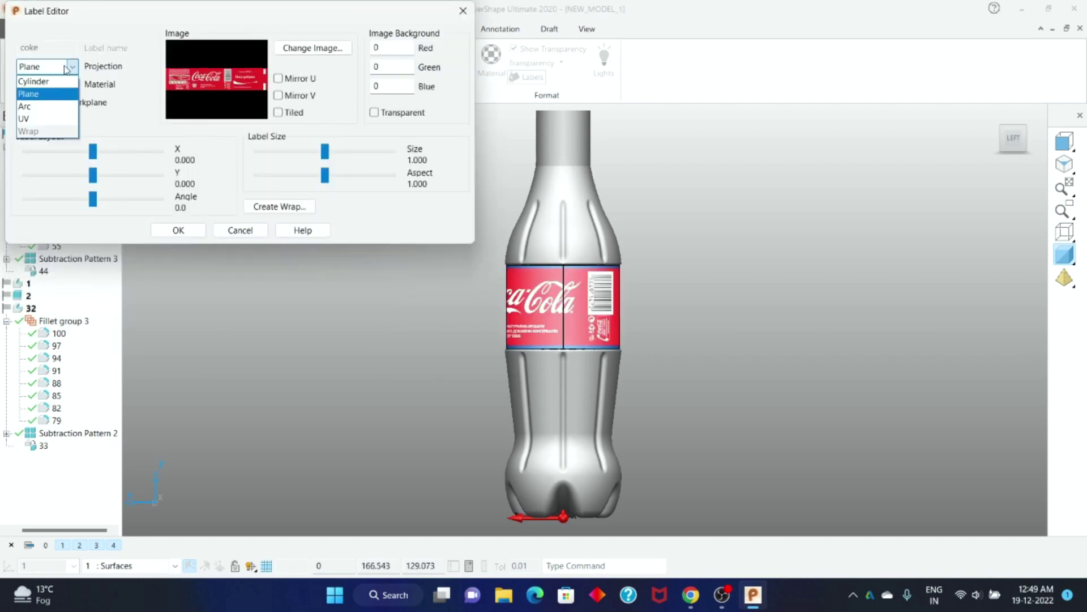
left_click(54, 81)
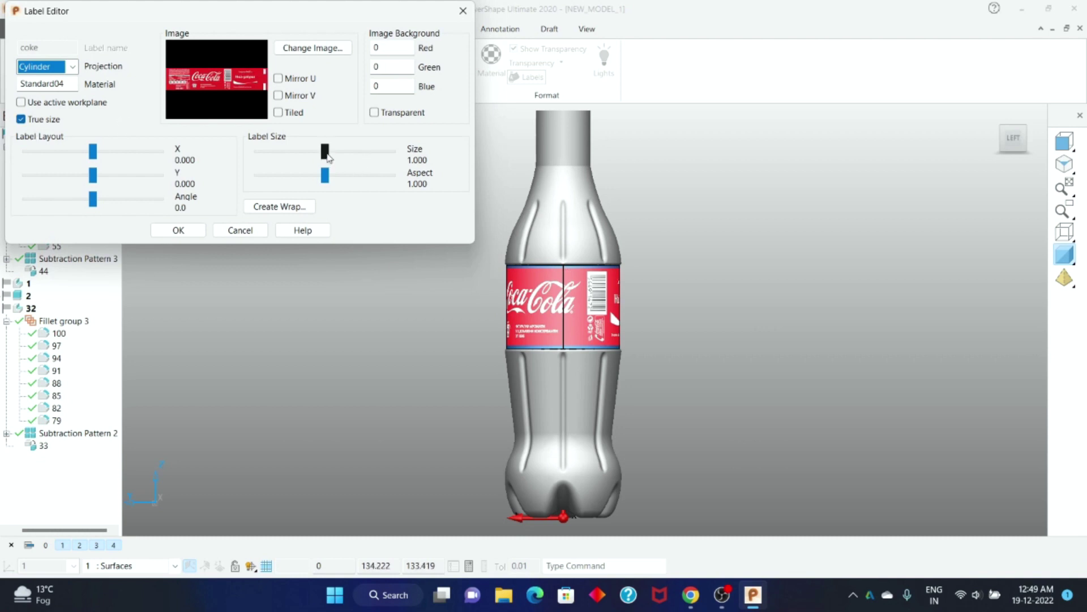
left_click_drag(329, 157, 334, 157)
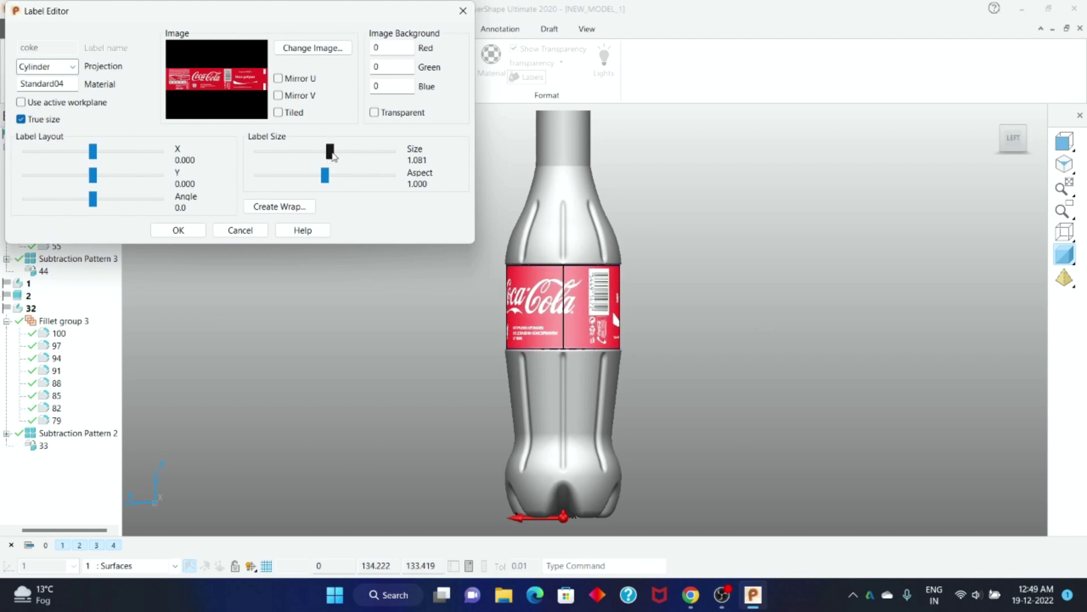
left_click_drag(95, 156, 104, 156)
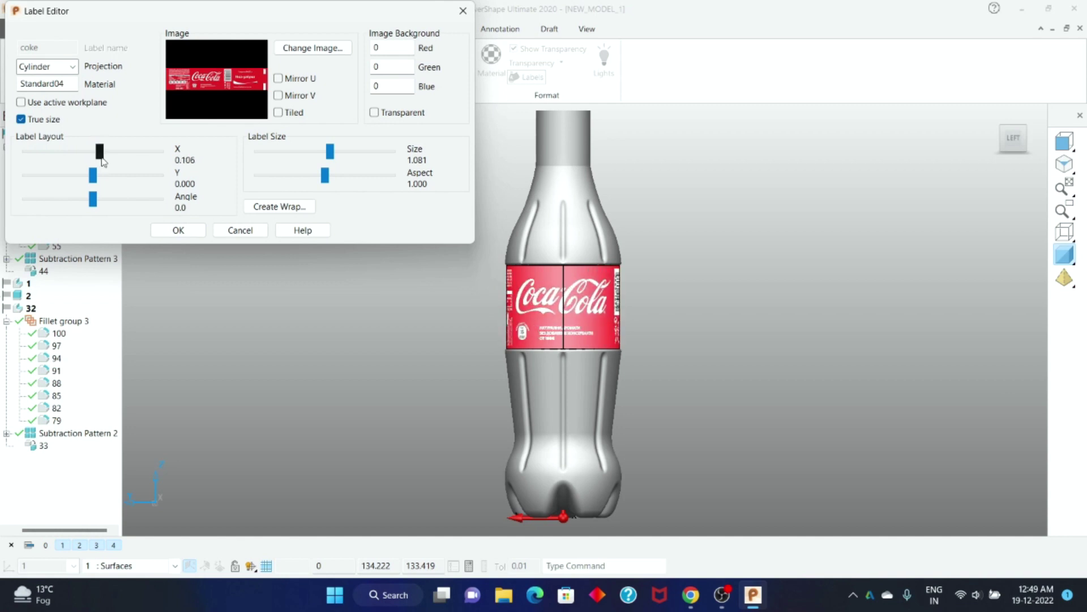
left_click(179, 230)
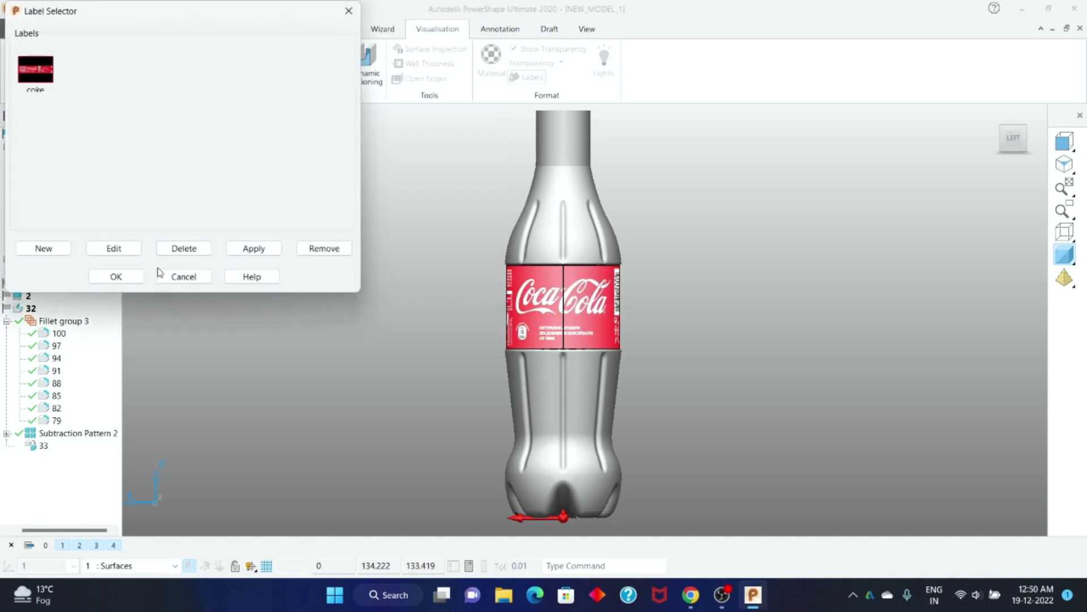
left_click(130, 277)
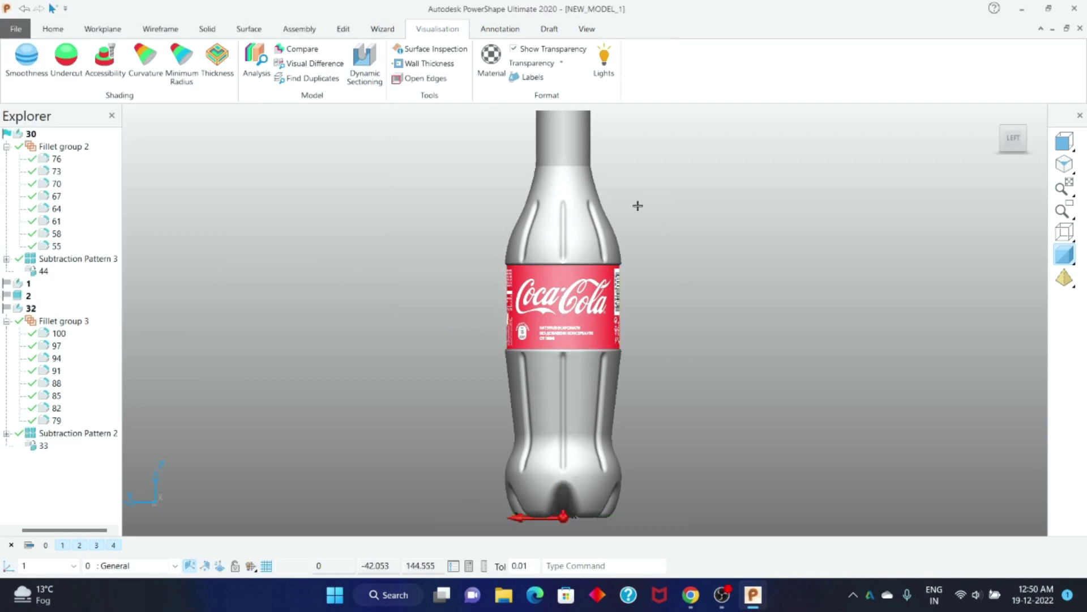
Select the bottle solid and try materials from the Defaults and Coated Metal sets
left_click(566, 198)
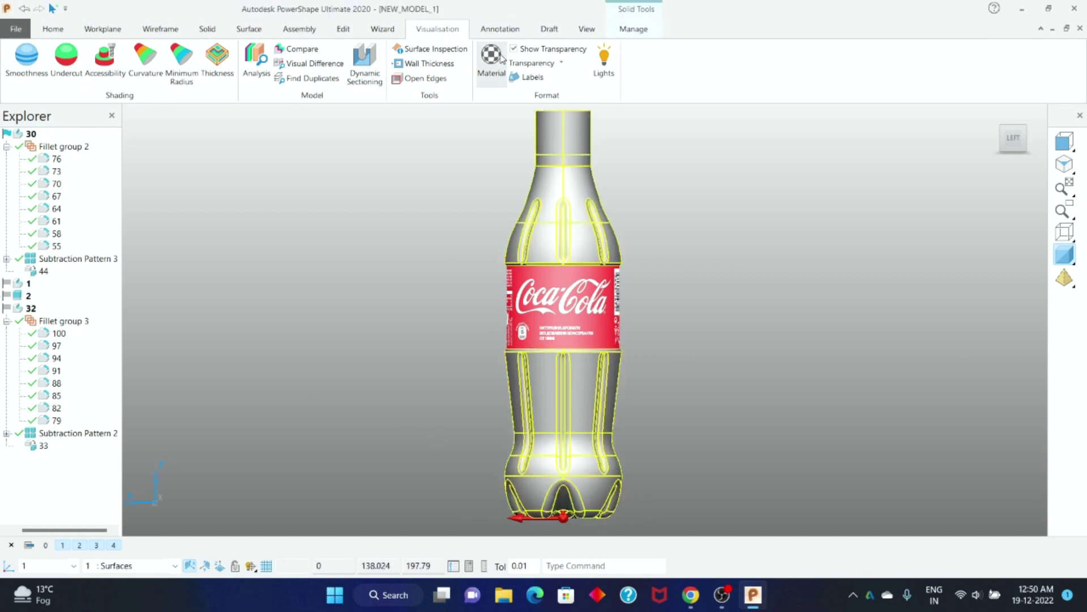
left_click(501, 56)
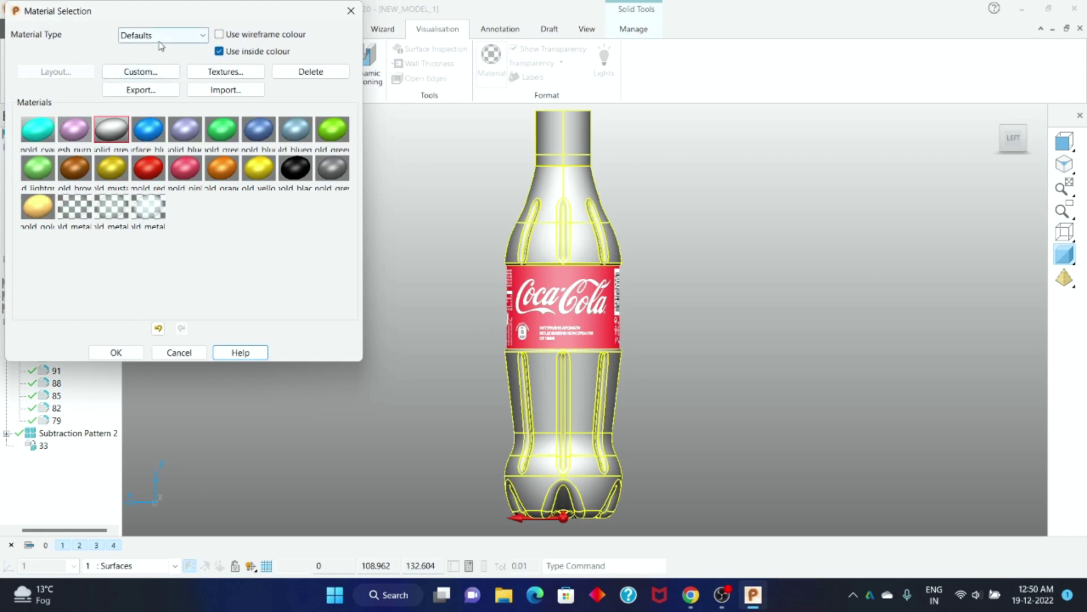
left_click(163, 35)
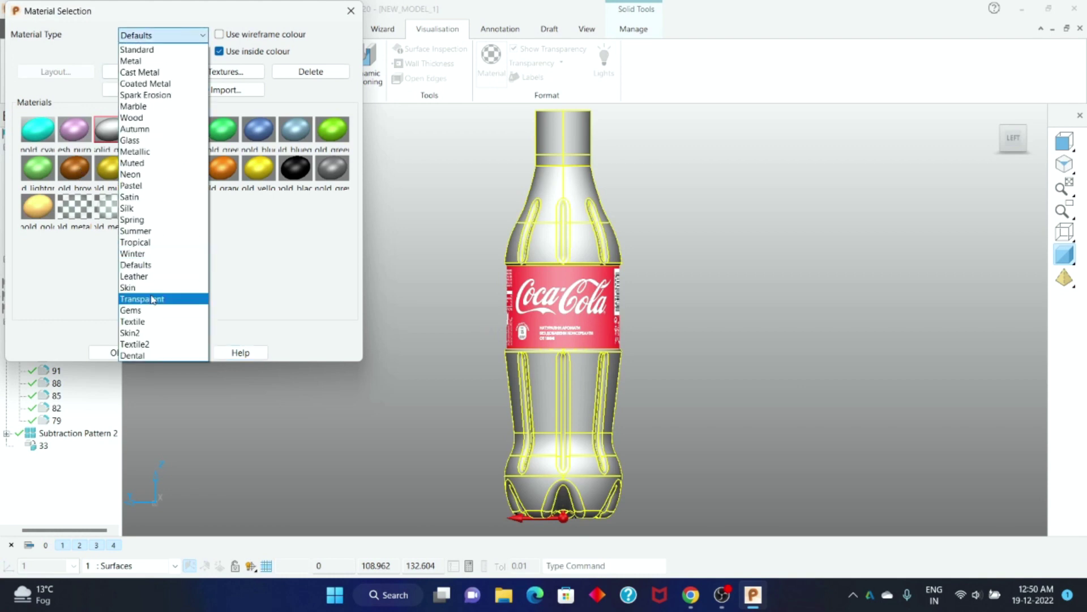
left_click(104, 198)
left_click(83, 166)
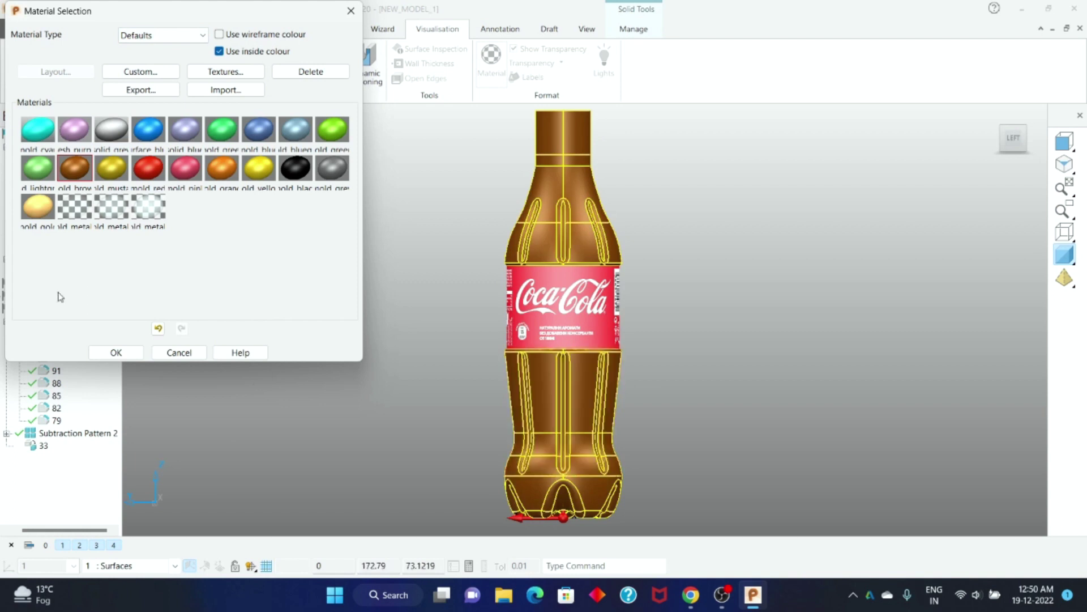
left_click(136, 35)
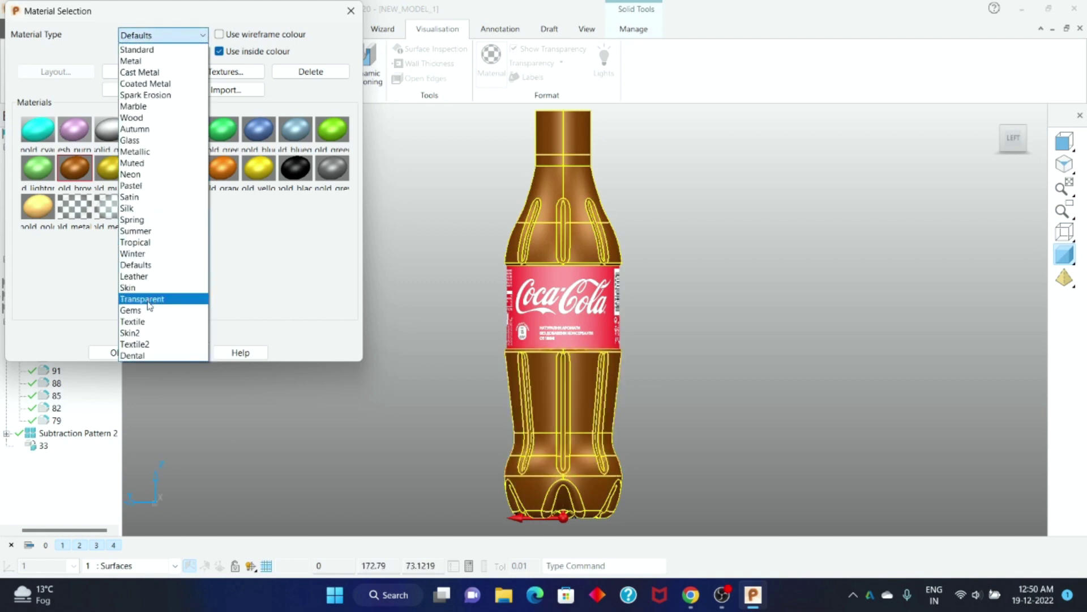
left_click(152, 265)
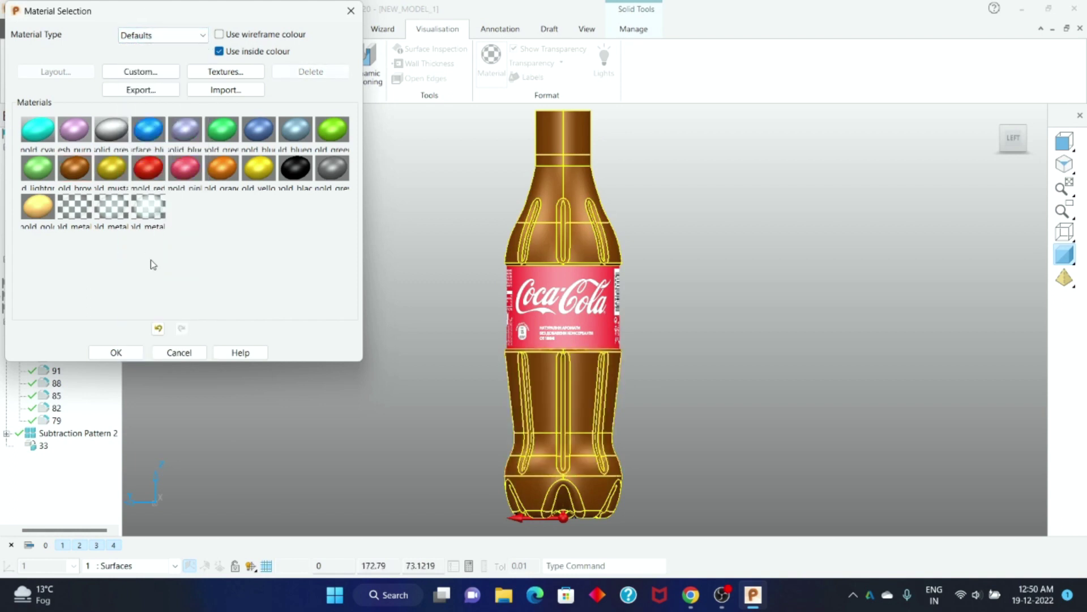
left_click(170, 35)
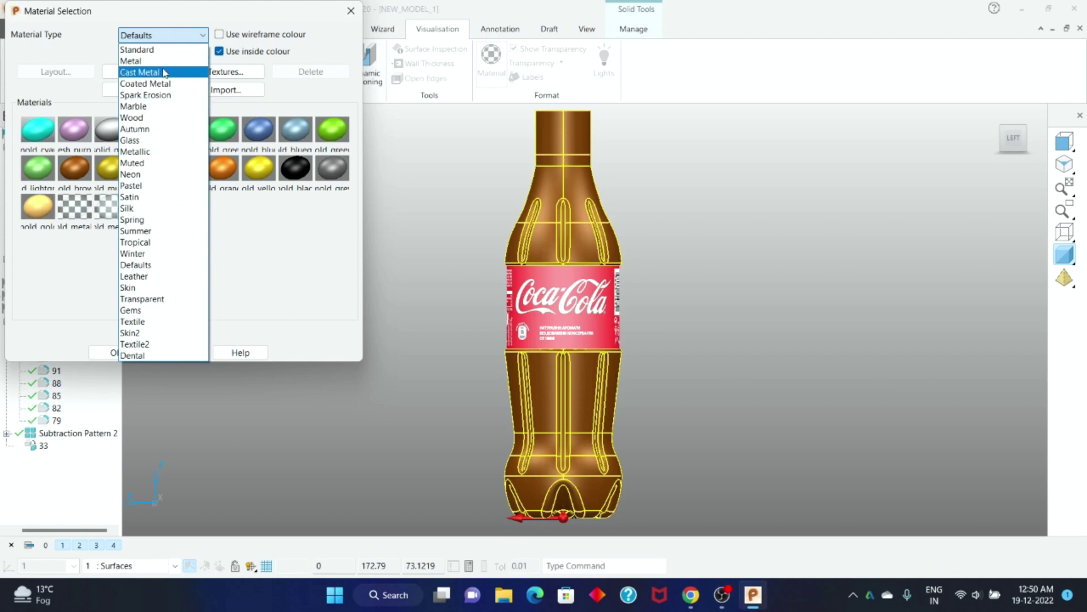
left_click(166, 85)
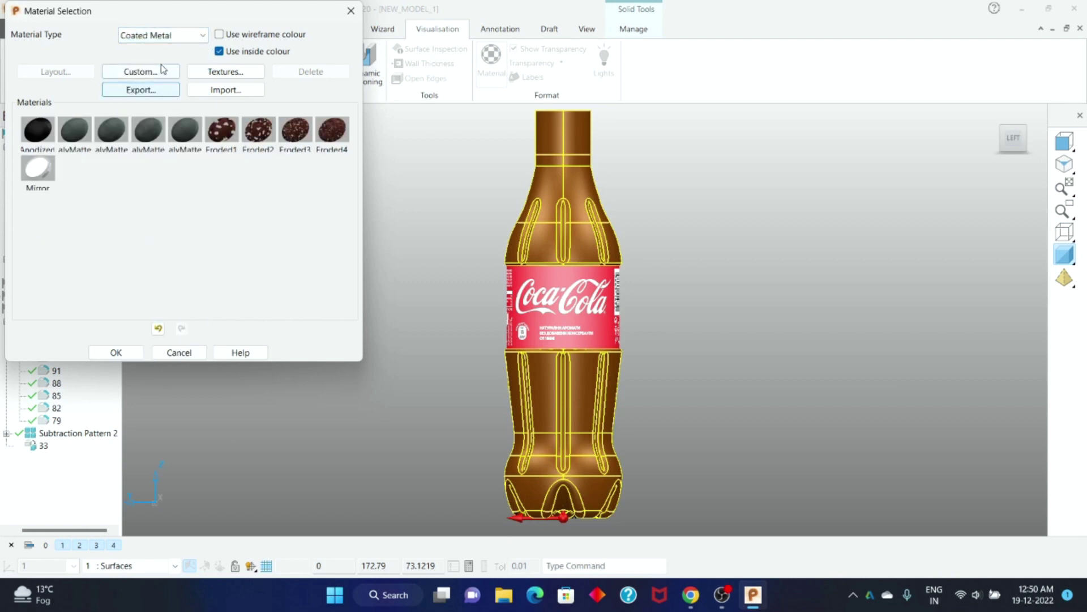
Compare Spring14 and Spring15 from the Spring material set, then apply Spring15
left_click(162, 35)
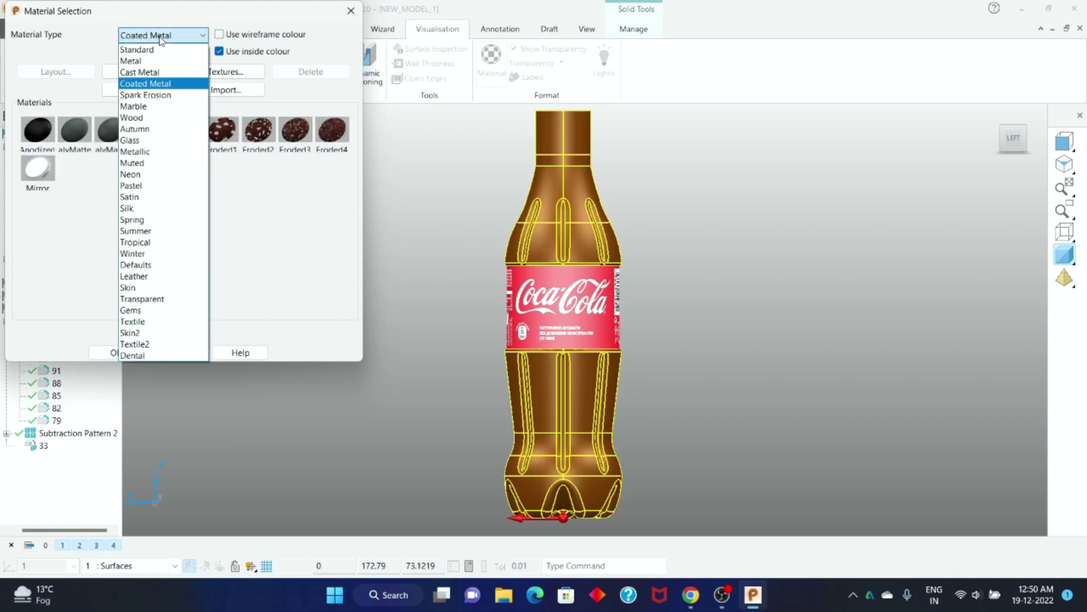
left_click(153, 221)
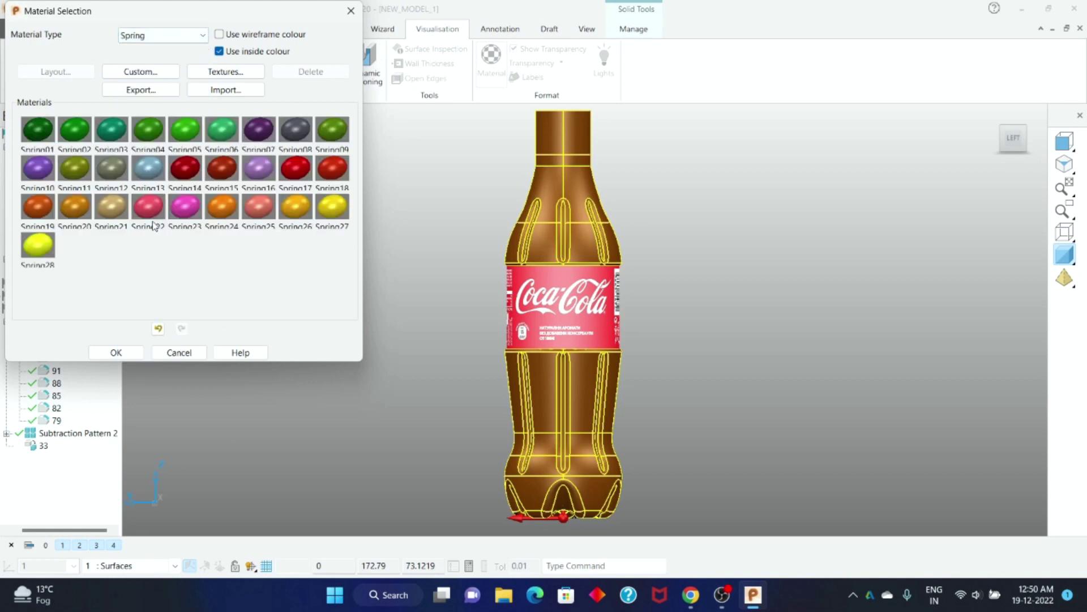
left_click(199, 167)
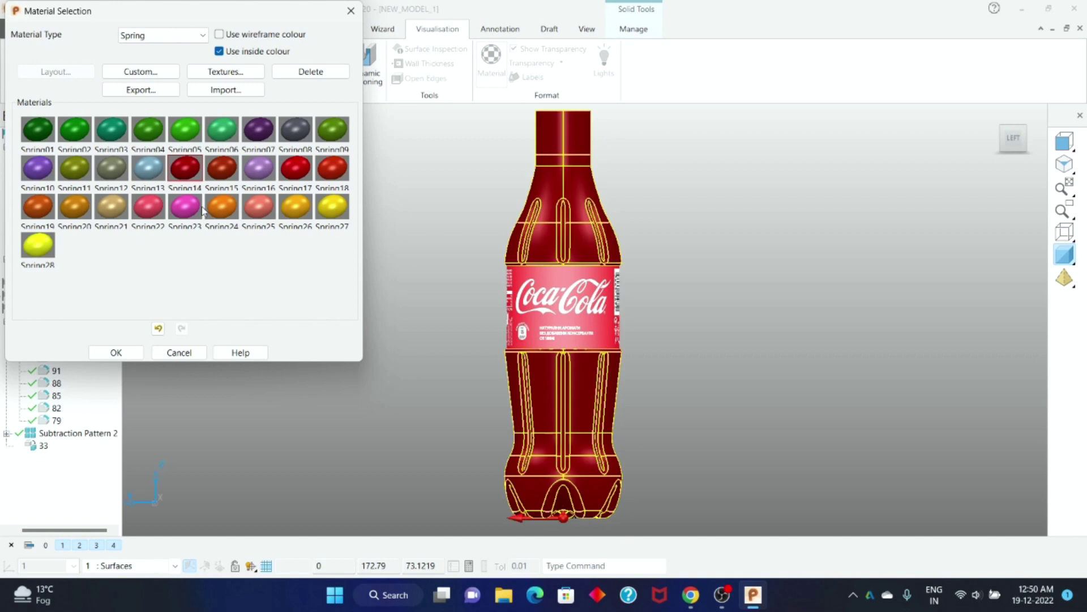
left_click(226, 174)
left_click(193, 173)
left_click(222, 168)
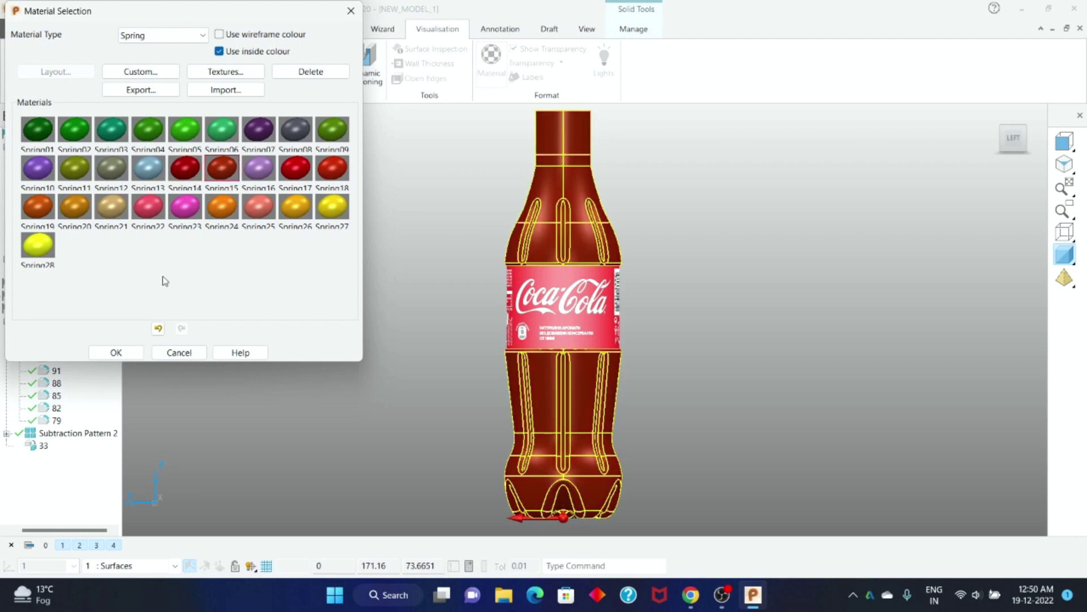
left_click(116, 353)
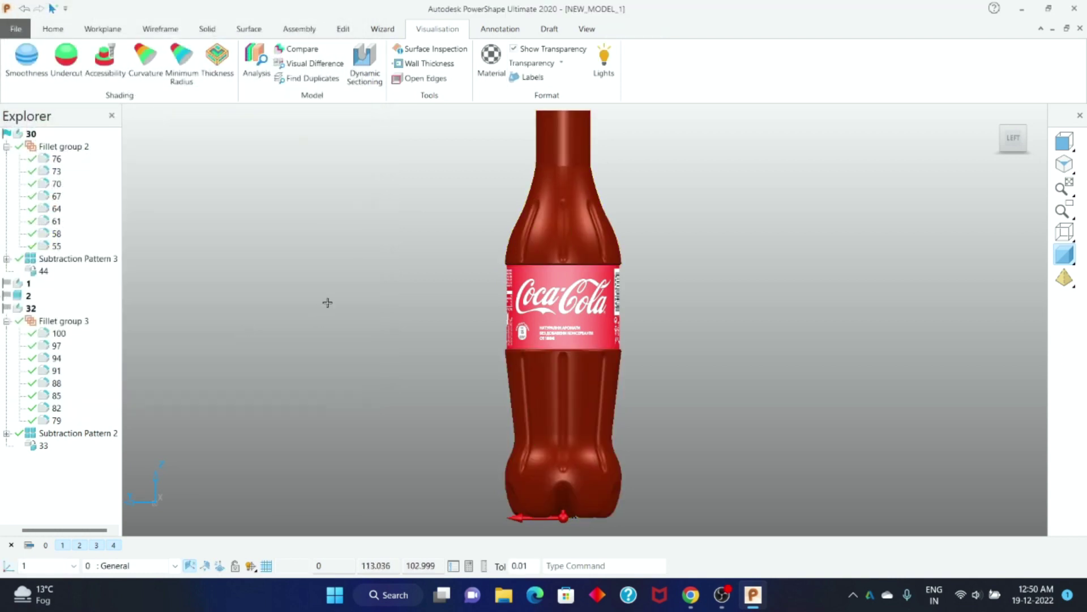
Select the label surface and set the coke label's X offset to 0.021
mouse_move(731, 167)
middle_mouse_down()
mouse_move(733, 245)
mouse_move(682, 308)
mouse_move(850, 289)
mouse_move(492, 348)
mouse_move(929, 221)
mouse_move(260, 367)
mouse_move(335, 286)
mouse_move(471, 347)
mouse_move(607, 266)
middle_mouse_up()
left_click(608, 266)
middle_click_drag(682, 372, 623, 340)
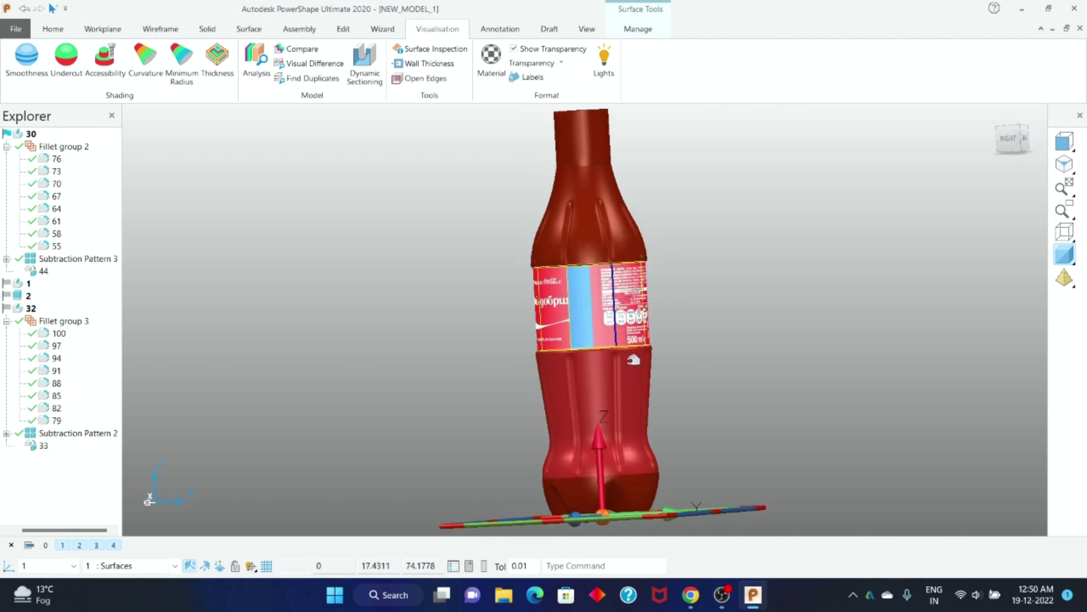
left_click(530, 77)
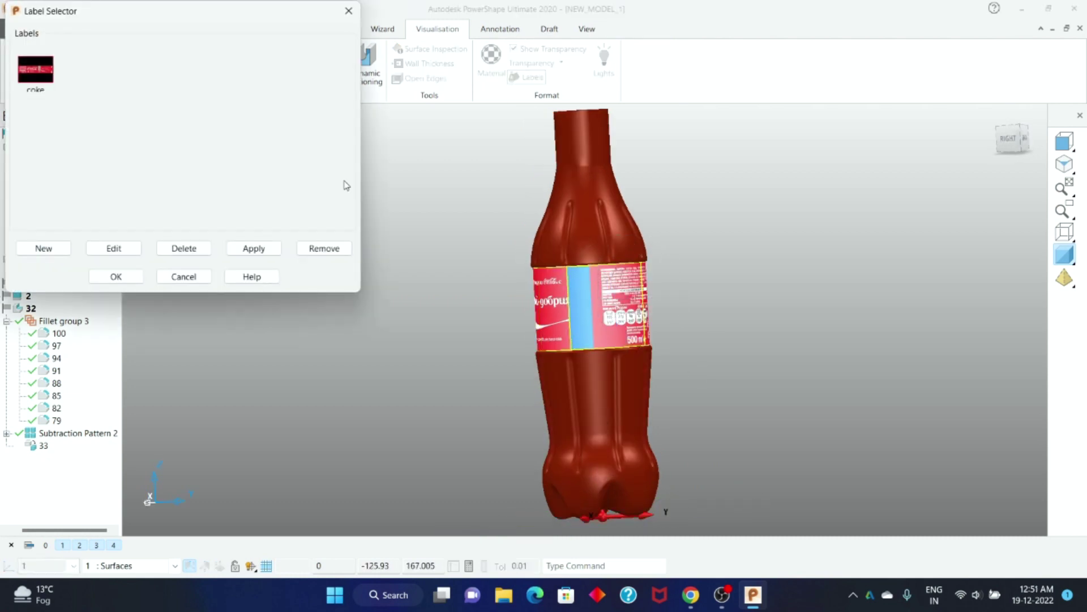
left_click(115, 249)
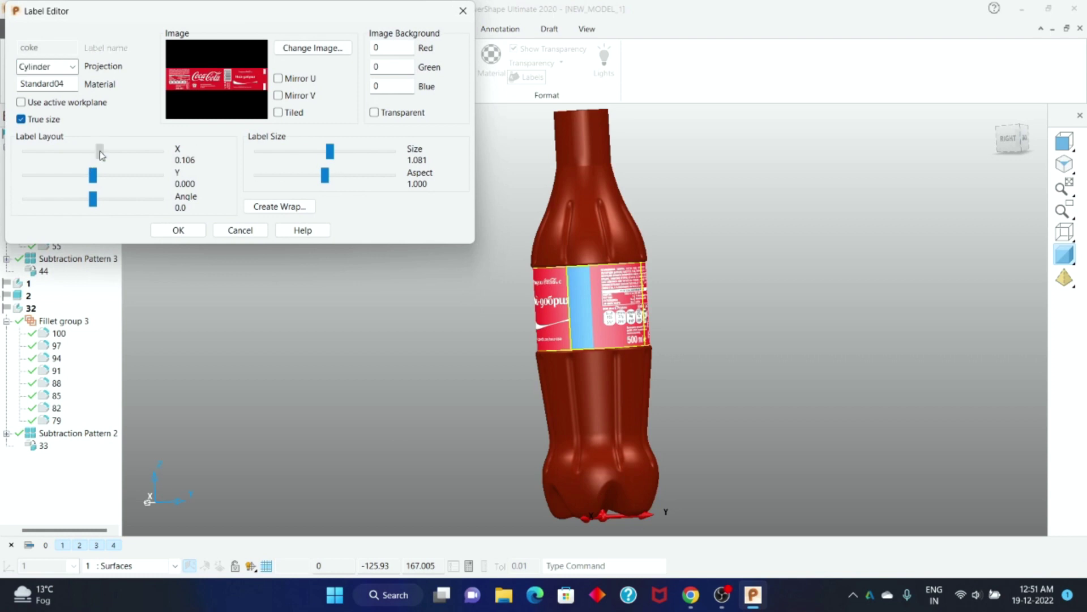
left_click_drag(100, 151, 94, 153)
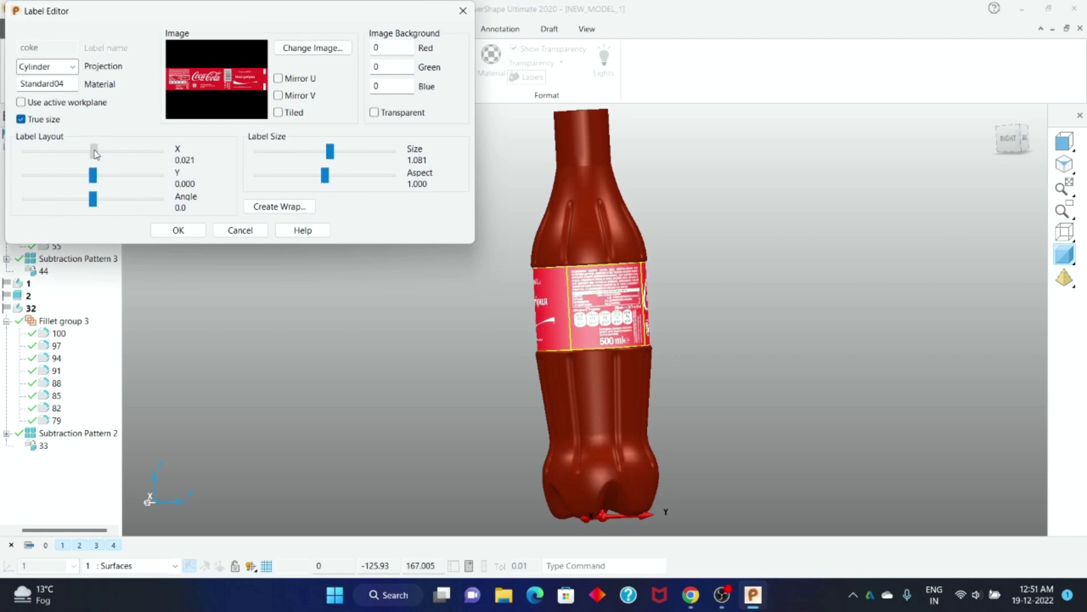
mouse_move(428, 304)
middle_mouse_down()
mouse_move(754, 319)
mouse_move(397, 371)
middle_mouse_up()
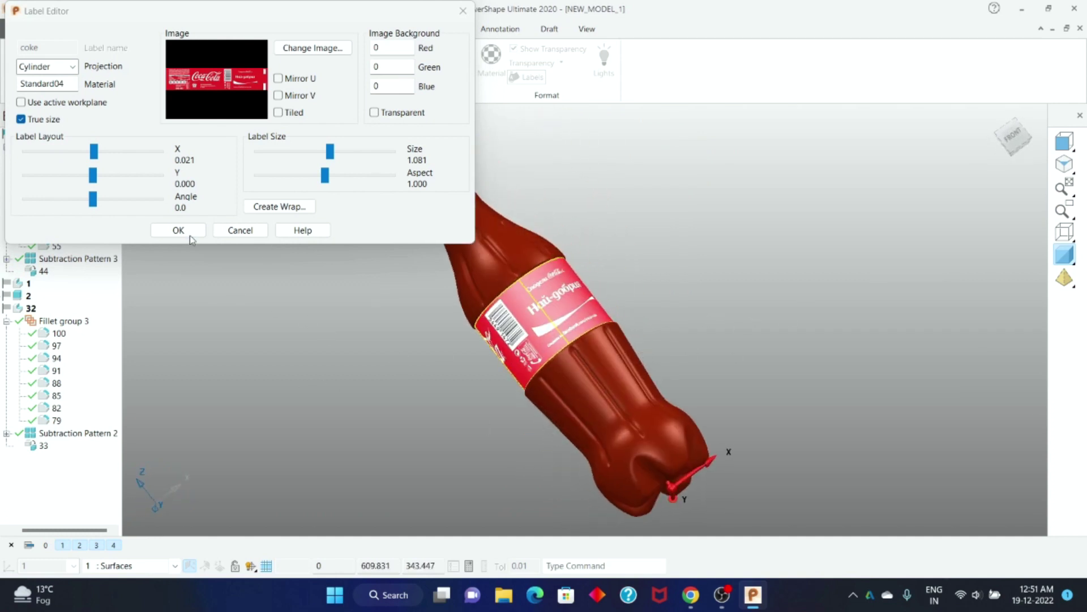
left_click(179, 231)
left_click(116, 278)
mouse_move(233, 340)
middle_mouse_down()
mouse_move(627, 342)
mouse_move(435, 335)
mouse_move(352, 305)
mouse_move(789, 270)
mouse_move(486, 276)
mouse_move(381, 342)
mouse_move(782, 333)
mouse_move(629, 360)
mouse_move(765, 270)
middle_mouse_up()
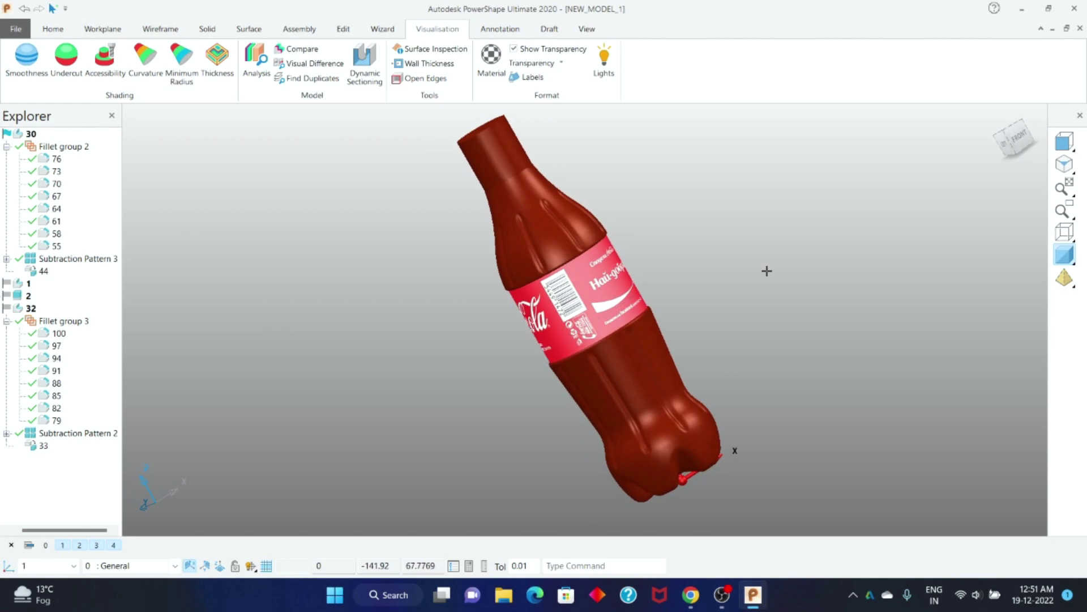
right_click(779, 183)
left_click(821, 522)
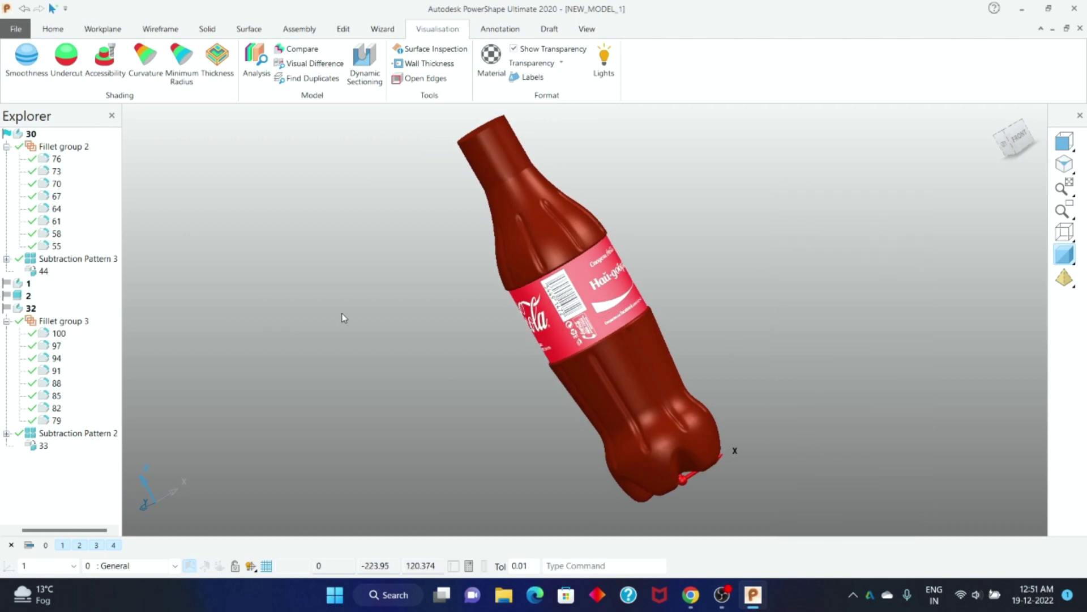
left_click(352, 207)
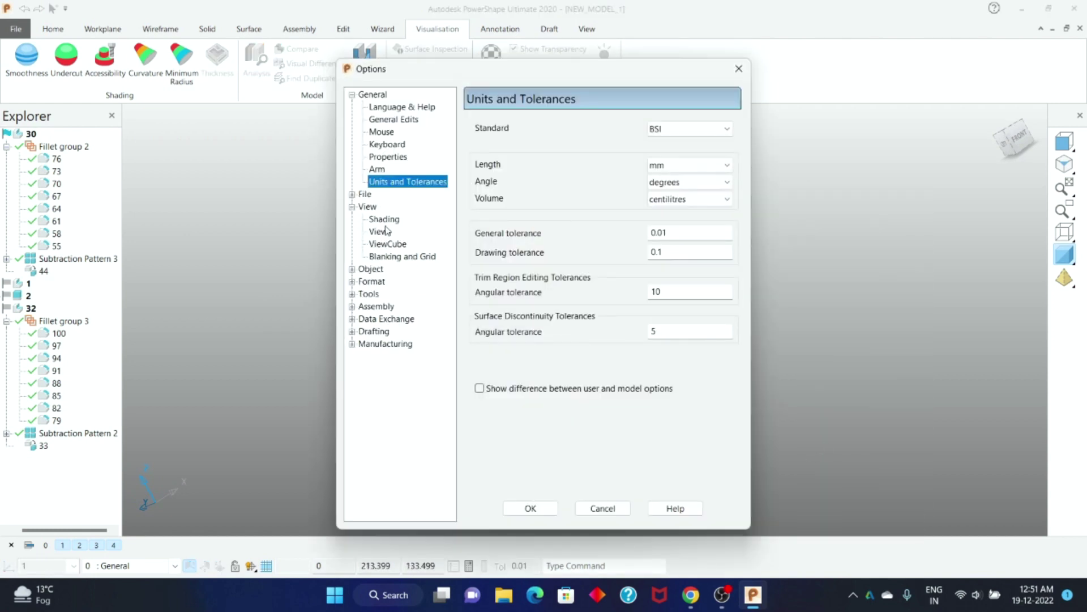
left_click(380, 232)
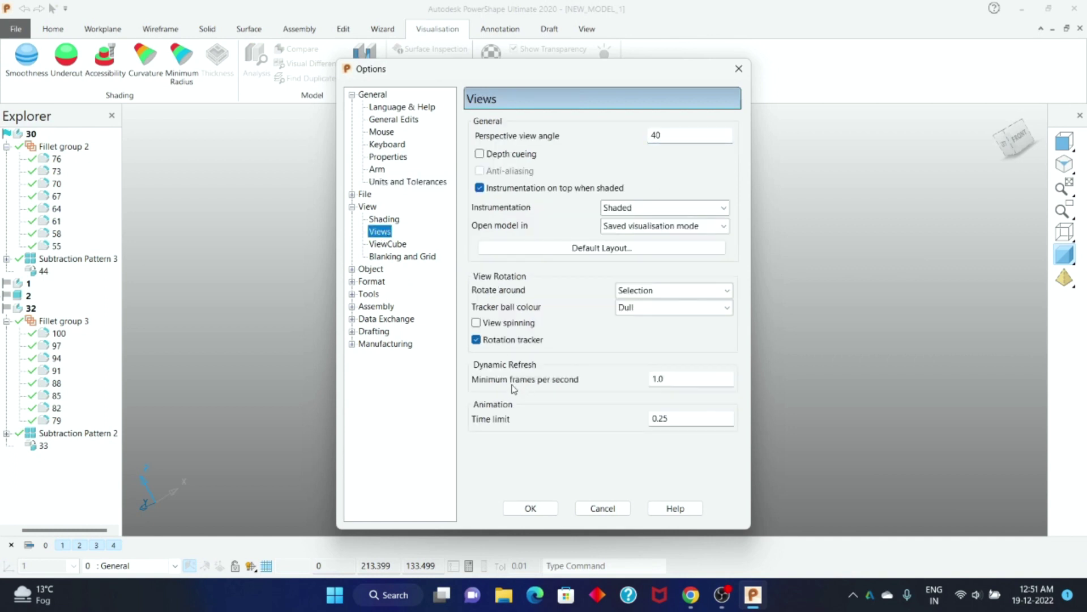
left_click(530, 508)
mouse_move(804, 316)
middle_mouse_down()
mouse_move(382, 318)
mouse_move(1018, 165)
middle_mouse_up()
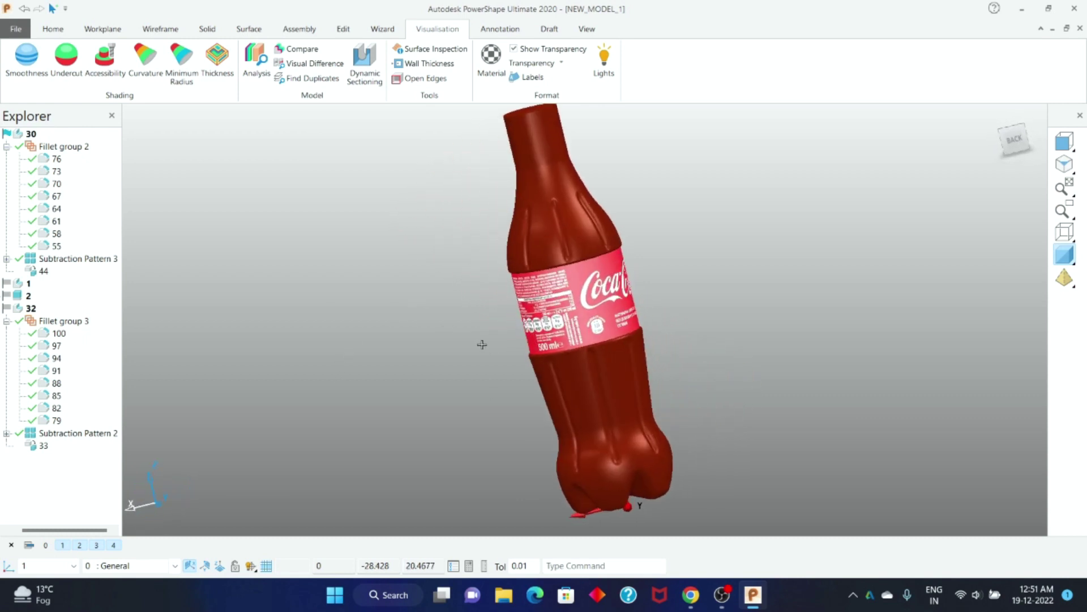
left_click(1013, 138)
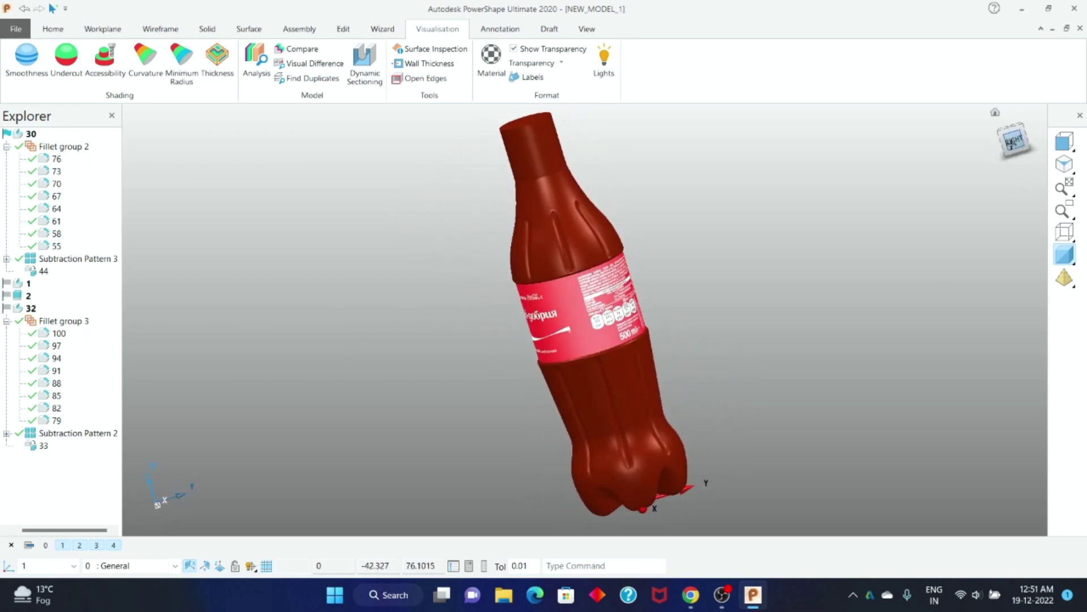
scroll(793, 319, "up", 2)
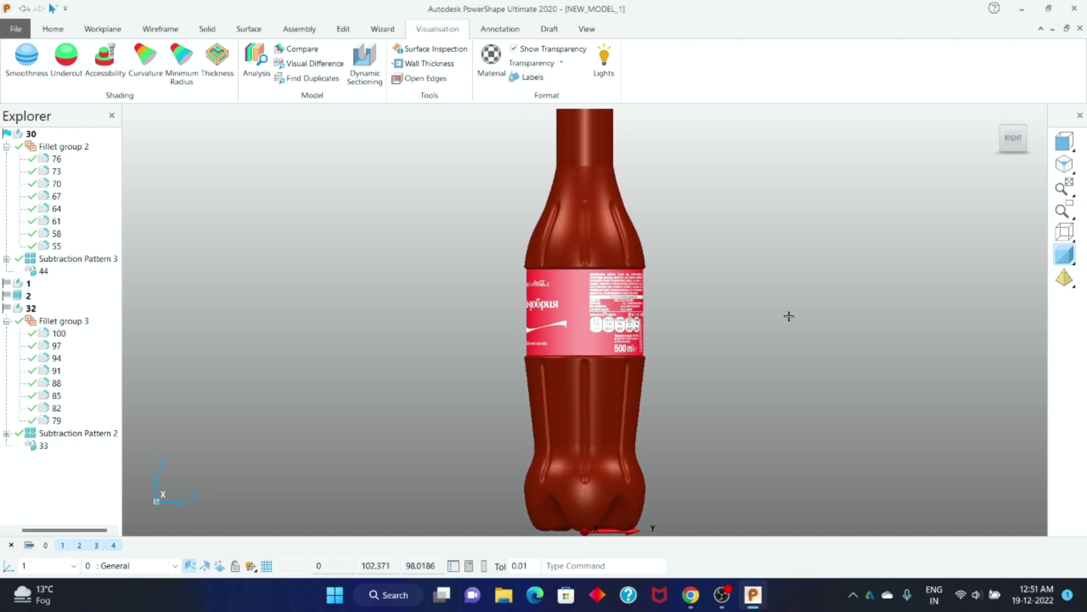
scroll(790, 319, "up", 2)
scroll(785, 321, "down", 5)
scroll(784, 320, "up", 1)
middle_click_drag(790, 312, 775, 314, "shift")
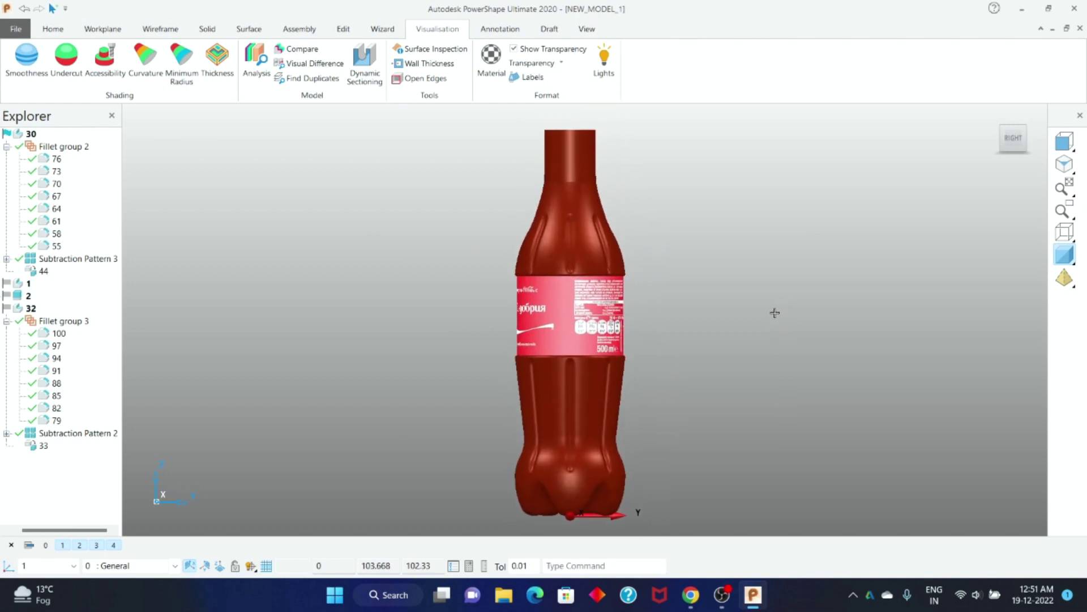
middle_click_drag(727, 239, 725, 247)
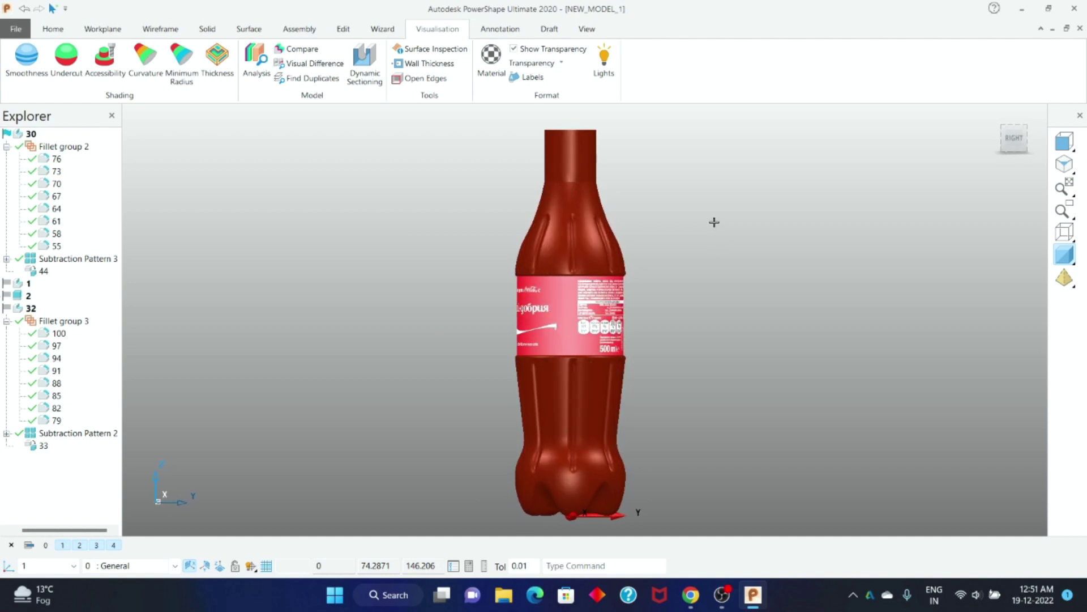
mouse_move(711, 221)
middle_mouse_down()
mouse_move(731, 333)
mouse_move(729, 210)
mouse_move(728, 323)
mouse_move(716, 237)
middle_mouse_up()
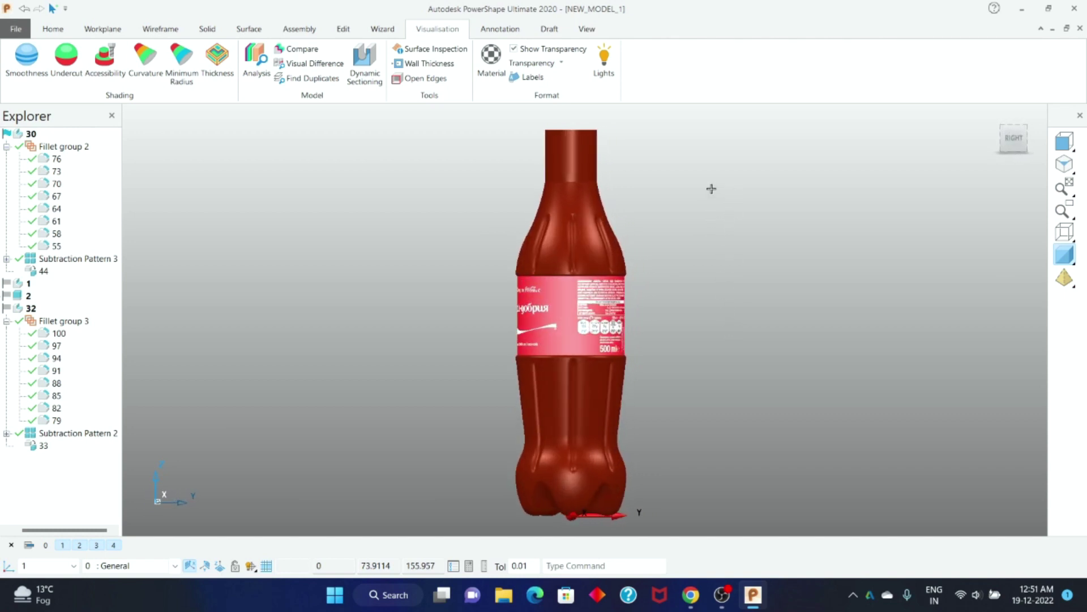
middle_click_drag(712, 252, 764, 189)
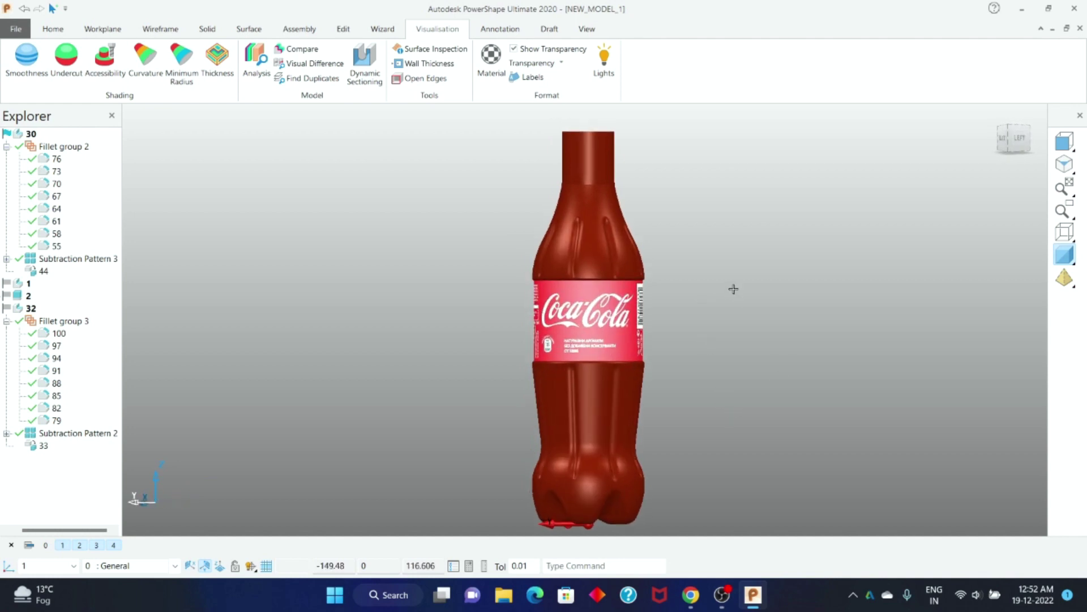
middle_click_drag(733, 290, 715, 280, "shift")
right_click(688, 172)
left_click(730, 180)
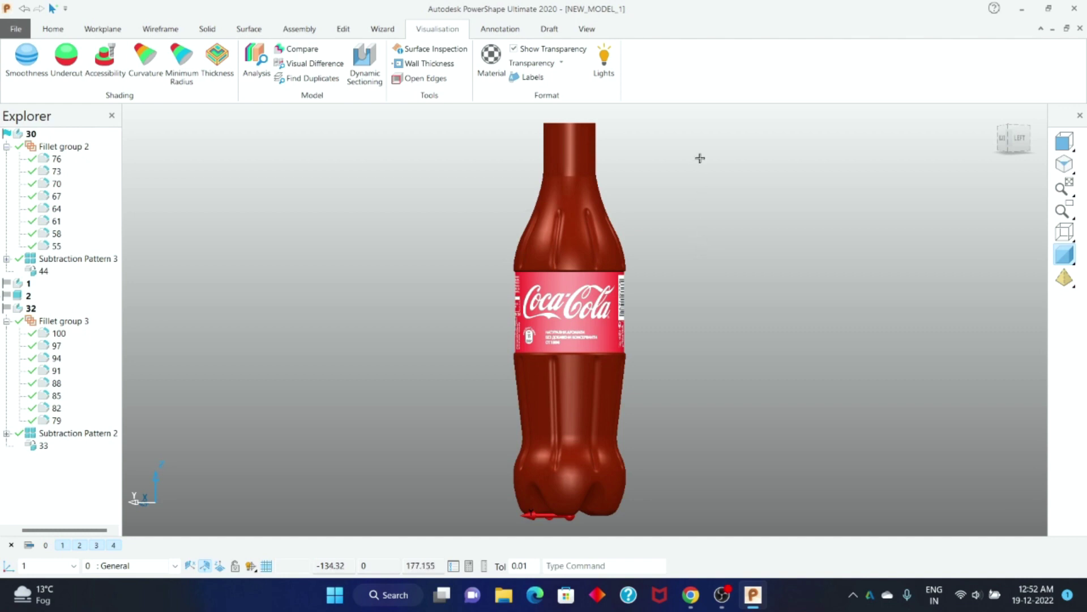
mouse_move(700, 158)
middle_mouse_down()
mouse_move(608, 349)
mouse_move(794, 211)
mouse_move(486, 369)
mouse_move(695, 357)
middle_mouse_up()
mouse_move(685, 297)
middle_mouse_down()
mouse_move(678, 372)
mouse_move(598, 351)
mouse_move(602, 216)
mouse_move(651, 202)
mouse_move(715, 278)
mouse_move(486, 335)
mouse_move(598, 342)
middle_mouse_up()
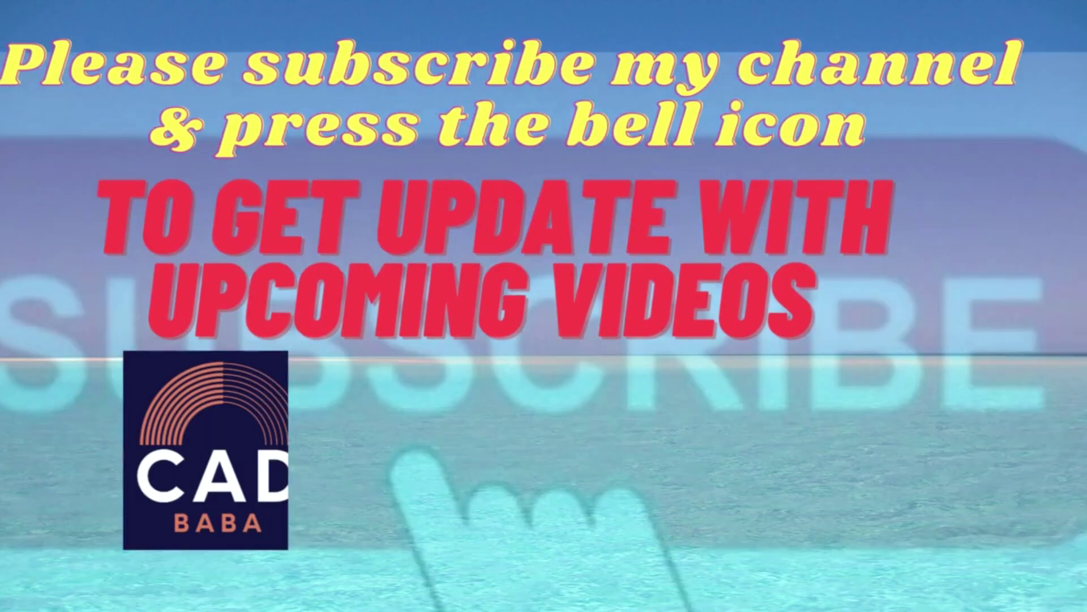